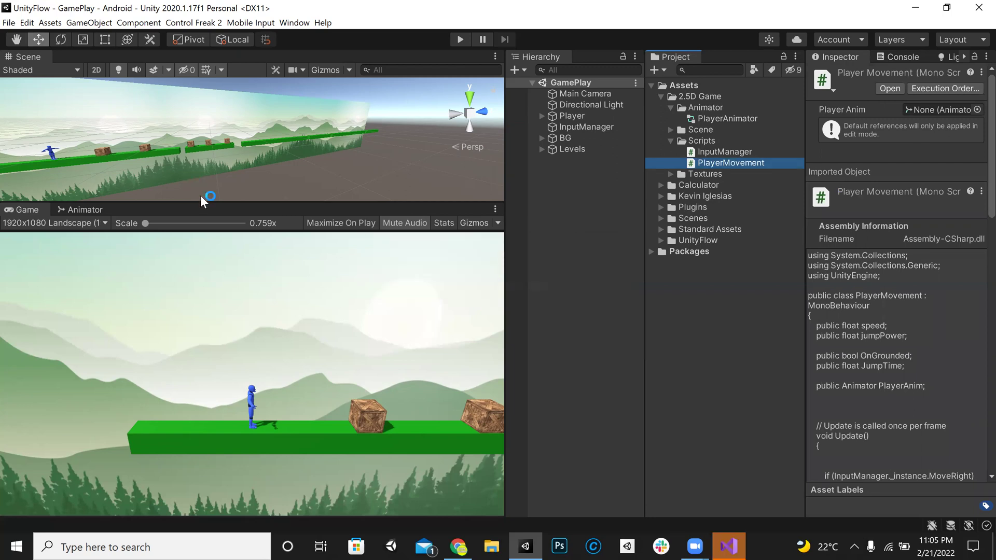
Enlarge the Scene view and duplicate background sprites New Sprite (1) and New Sprite (2) to extend the backdrop past the last platform.
{"action": "left_click_drag", "start_coordinate": [408, 201], "coordinate": [405, 365]}
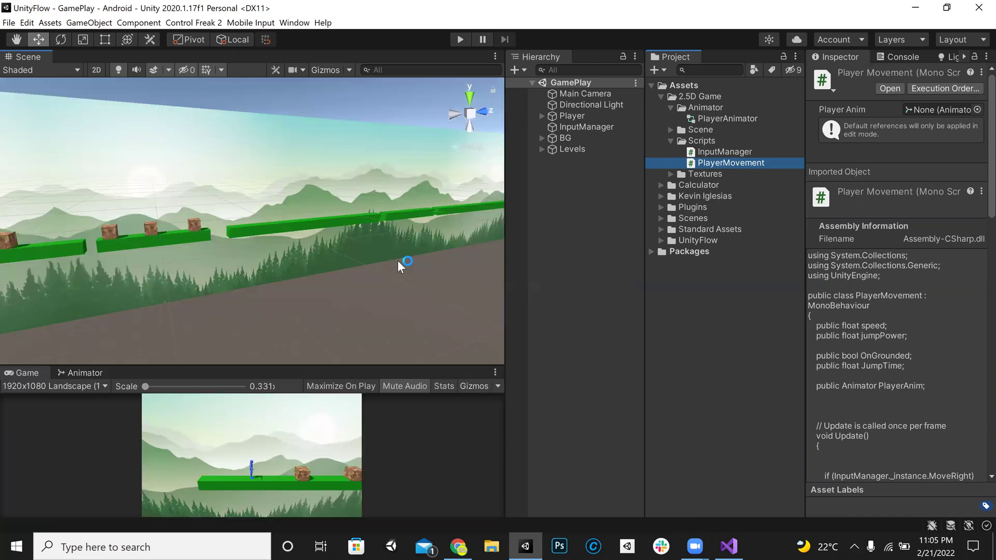
{"action": "right_click_drag", "start_coordinate": [263, 261], "coordinate": [240, 241]}
{"action": "left_click", "coordinate": [309, 254]}
{"action": "scroll", "coordinate": [240, 241], "scroll_direction": "down", "scroll_amount": 5}
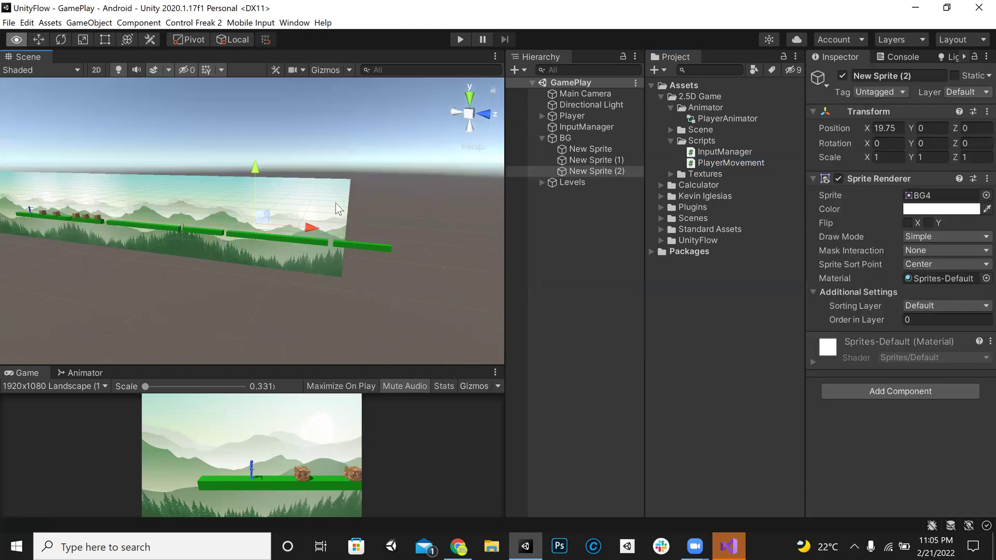
{"action": "scroll", "coordinate": [334, 205], "scroll_direction": "down", "scroll_amount": 2}
{"action": "right_click_drag", "start_coordinate": [352, 246], "coordinate": [345, 247]}
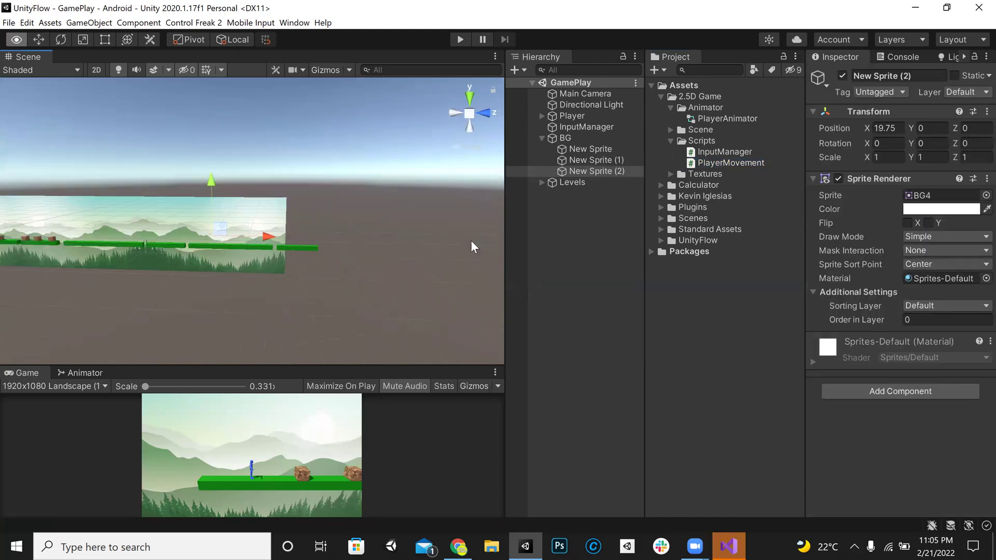
{"action": "left_click", "coordinate": [843, 76]}
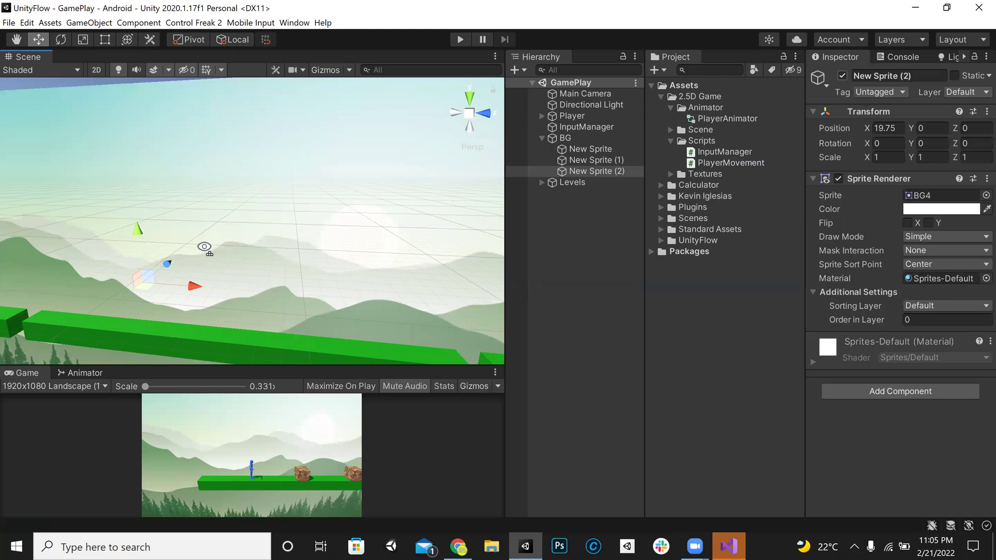
{"action": "key", "text": "ctrl+z"}
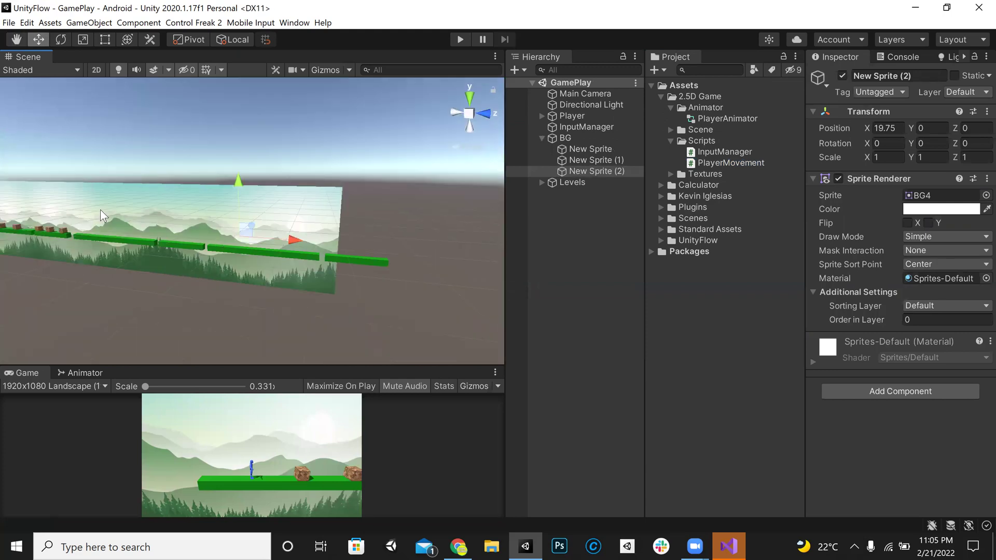
{"action": "left_click", "coordinate": [599, 162], "text": "ctrl"}
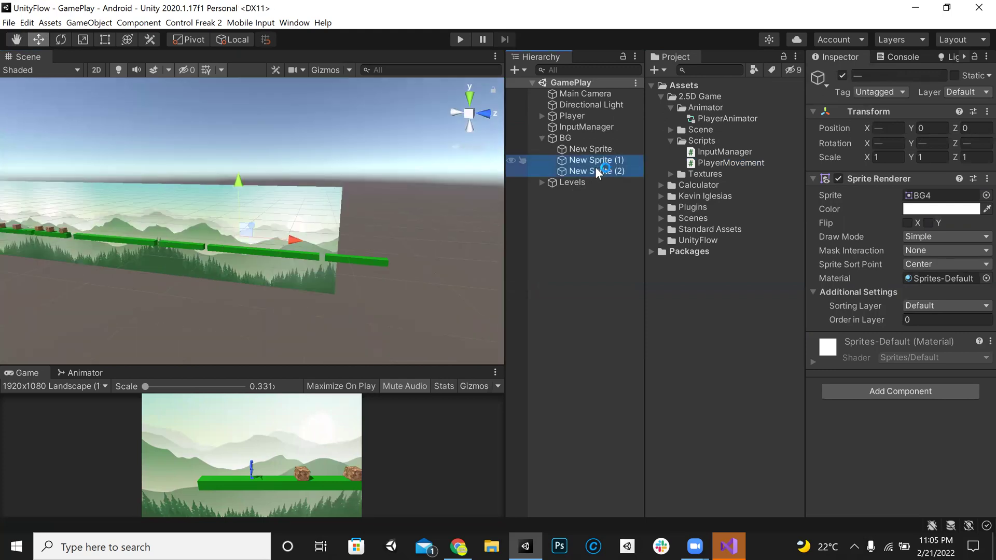
{"action": "key", "text": "ctrl+d"}
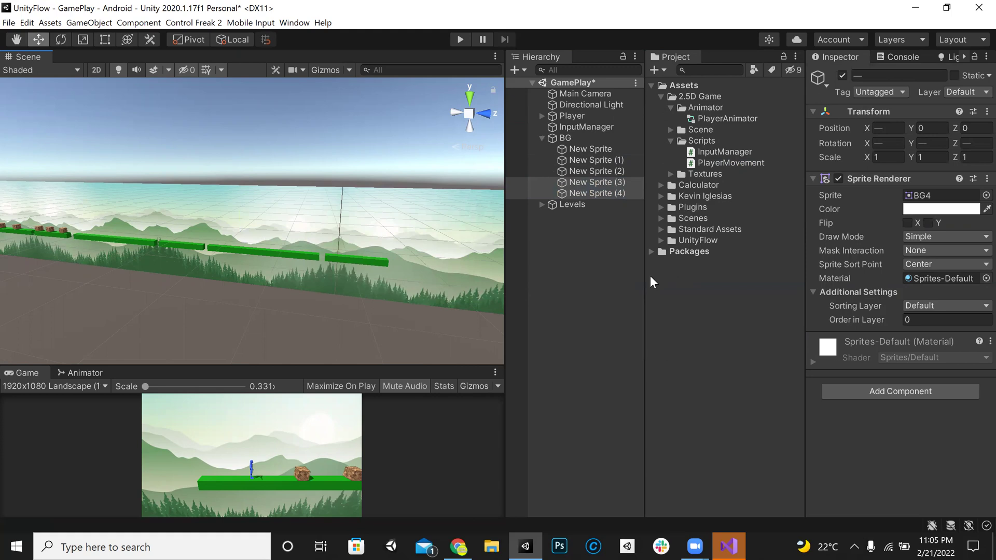
Collapse the Grounds and BG groups in the hierarchy and save the scene.
{"action": "left_click", "coordinate": [284, 299]}
{"action": "right_click_drag", "start_coordinate": [290, 290], "coordinate": [242, 266]}
{"action": "left_click", "coordinate": [242, 266]}
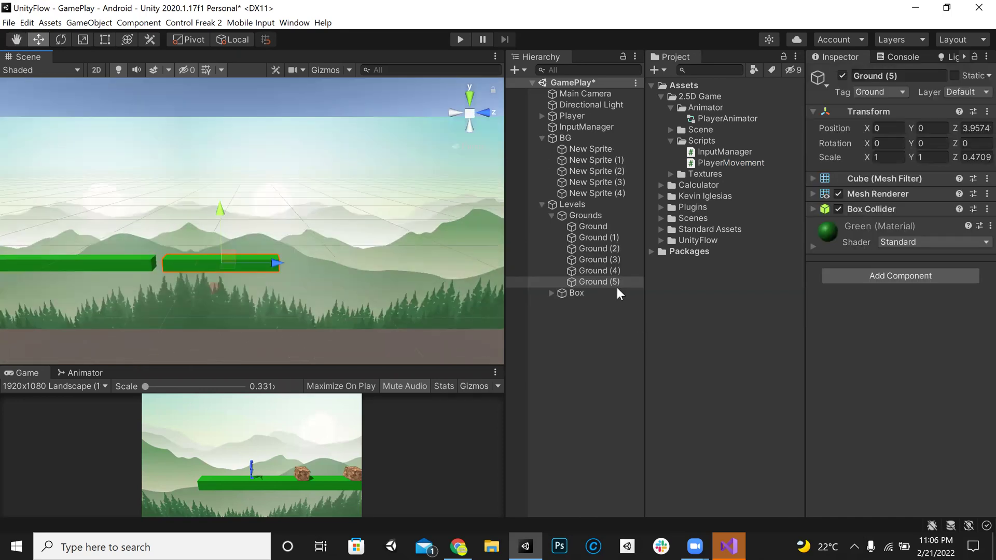
{"action": "left_click", "coordinate": [554, 215]}
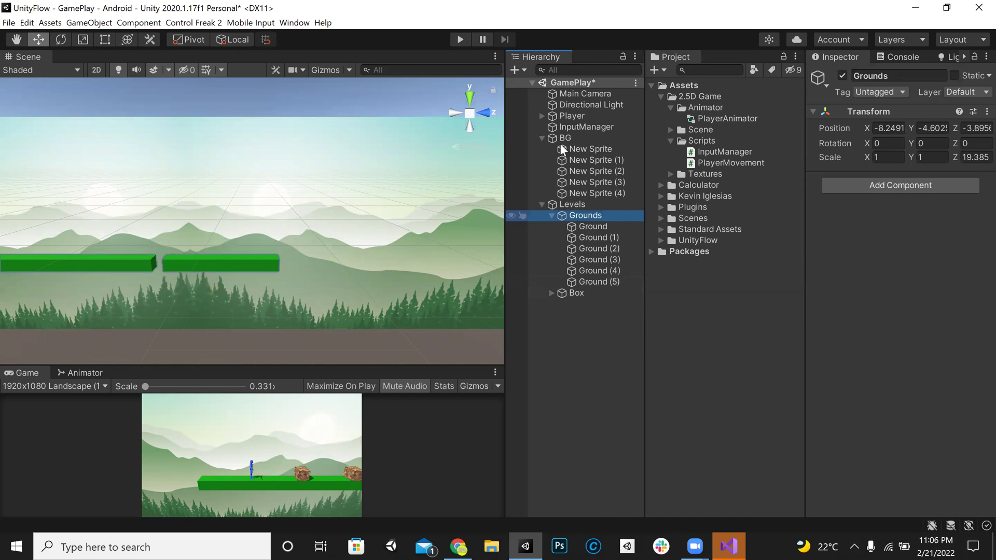
{"action": "left_click", "coordinate": [551, 215]}
{"action": "left_click", "coordinate": [546, 138]}
{"action": "left_click", "coordinate": [542, 138]}
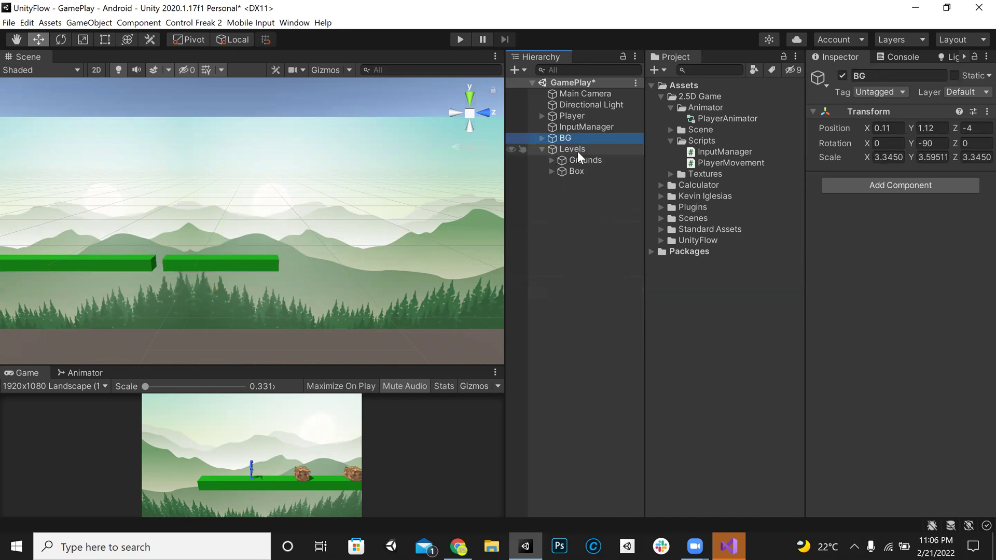
{"action": "left_click", "coordinate": [547, 150]}
{"action": "key", "text": "ctrl+s"}
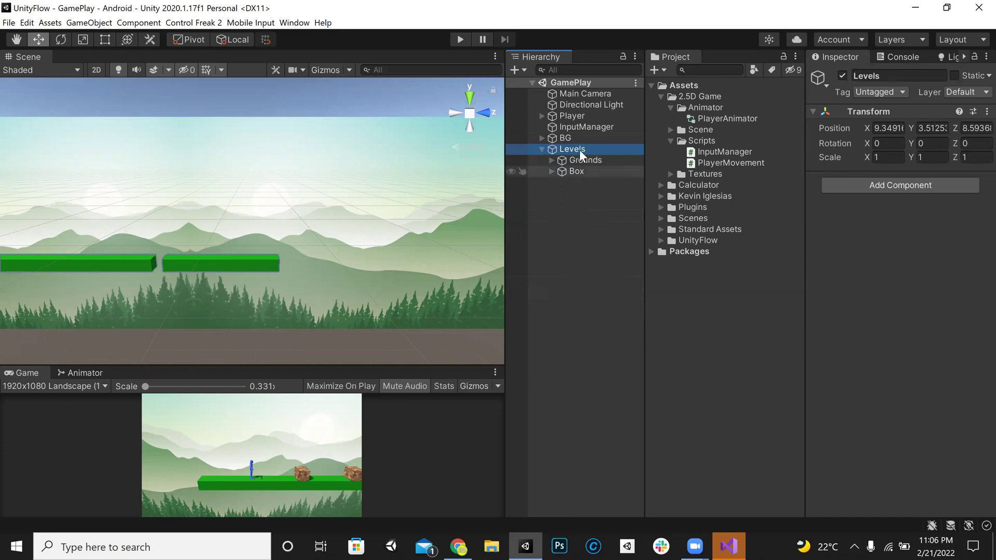
Rename the Levels object as Level 1.
{"action": "key", "text": "F2"}
{"action": "left_click", "coordinate": [909, 77]}
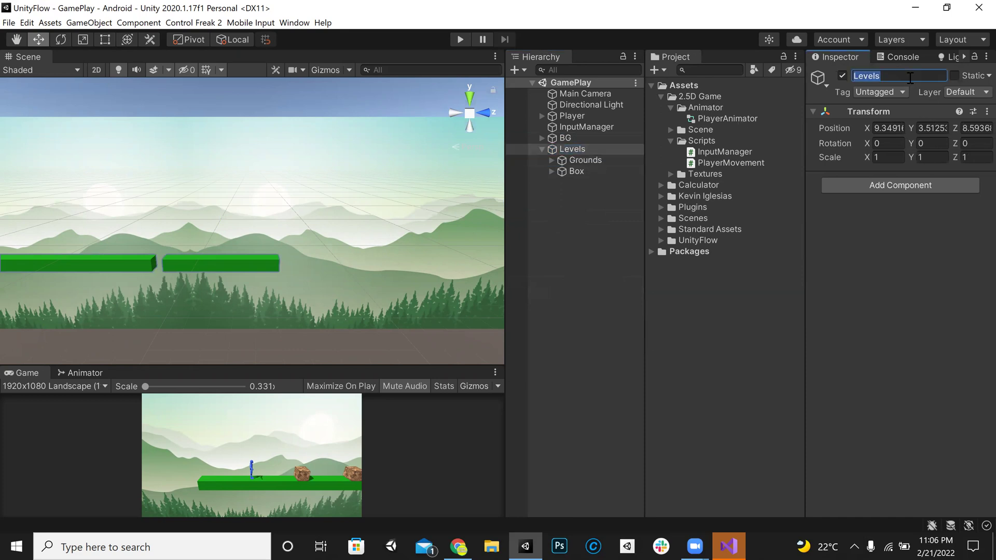
{"action": "left_click", "coordinate": [910, 76]}
{"action": "type", "text": "1"}
{"action": "key", "text": "Return"}
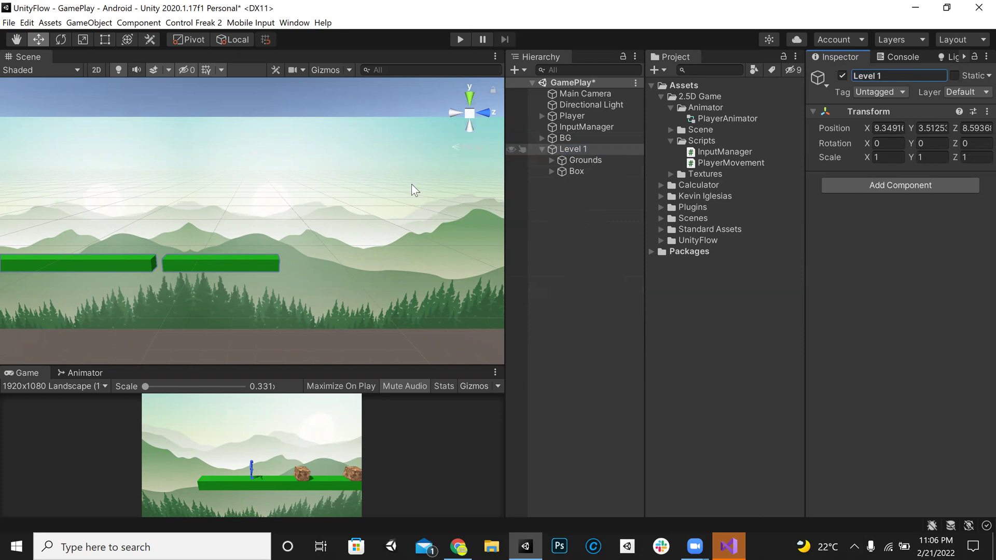
Add a 3D cube as a child of Level 1.
{"action": "right_click", "coordinate": [572, 151]}
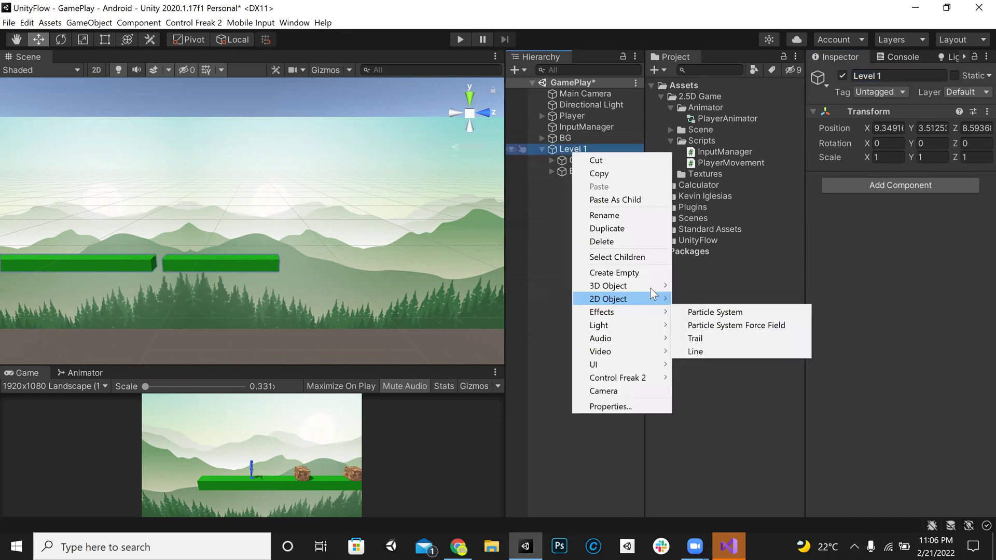
{"action": "mouse_move", "coordinate": [643, 286]}
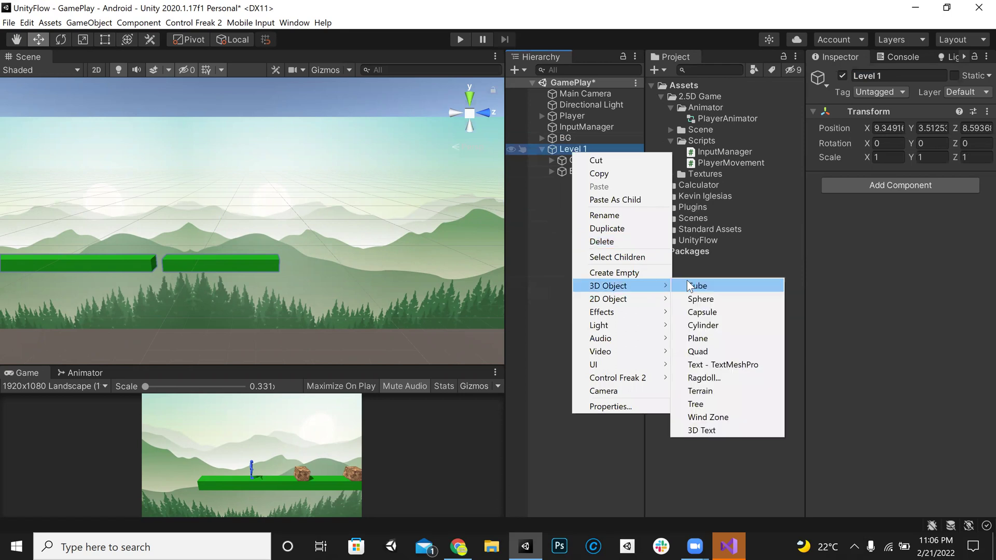
{"action": "left_click", "coordinate": [693, 285]}
Move the new cube to the row of green platforms, at about X -8.3, Y -4.56, Z 58.9.
{"action": "left_click_drag", "start_coordinate": [151, 240], "coordinate": [265, 190], "text": "alt"}
{"action": "left_click_drag", "start_coordinate": [156, 196], "coordinate": [213, 209], "text": "alt"}
{"action": "left_click_drag", "start_coordinate": [140, 193], "coordinate": [45, 202], "text": "alt"}
{"action": "left_click_drag", "start_coordinate": [95, 172], "coordinate": [219, 182]}
{"action": "left_click_drag", "start_coordinate": [267, 103], "coordinate": [293, 163]}
{"action": "key", "text": "w"}
{"action": "left_click_drag", "start_coordinate": [165, 214], "coordinate": [152, 211]}
{"action": "left_click_drag", "start_coordinate": [212, 136], "coordinate": [213, 111]}
{"action": "left_click_drag", "start_coordinate": [151, 169], "coordinate": [118, 160]}
{"action": "right_click_drag", "start_coordinate": [119, 160], "coordinate": [246, 235]}
{"action": "key", "text": "w"}
{"action": "left_click_drag", "start_coordinate": [243, 226], "coordinate": [243, 242]}
{"action": "right_click_drag", "start_coordinate": [243, 241], "coordinate": [359, 246]}
{"action": "right_click_drag", "start_coordinate": [200, 217], "coordinate": [210, 216]}
{"action": "key", "text": "s"}
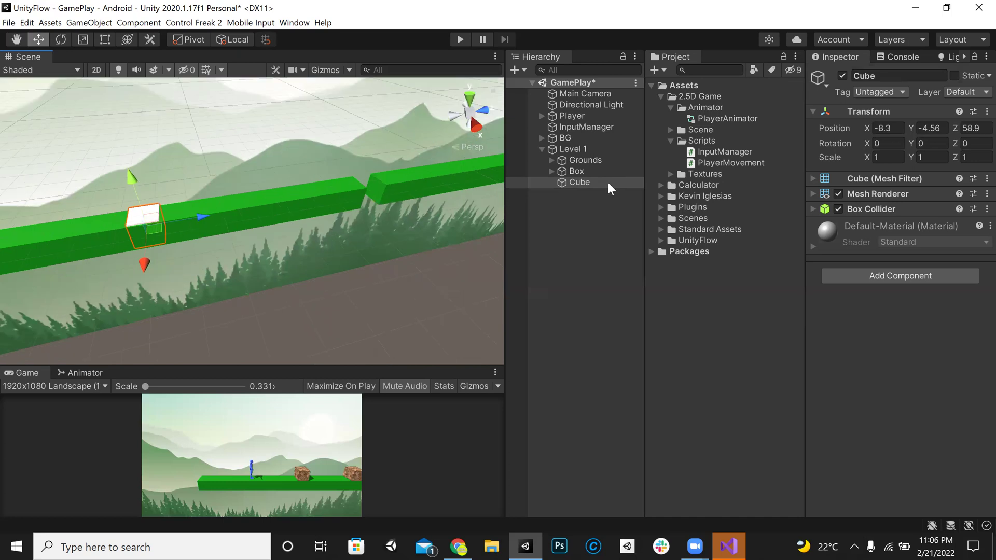
Place the cube on top of the last green platform, at about Y -3.46 and Z 73.13.
{"action": "left_click_drag", "start_coordinate": [202, 215], "coordinate": [498, 167]}
{"action": "right_click_drag", "start_coordinate": [269, 221], "coordinate": [276, 162]}
{"action": "left_click_drag", "start_coordinate": [173, 167], "coordinate": [171, 141]}
{"action": "right_click_drag", "start_coordinate": [249, 187], "coordinate": [228, 191]}
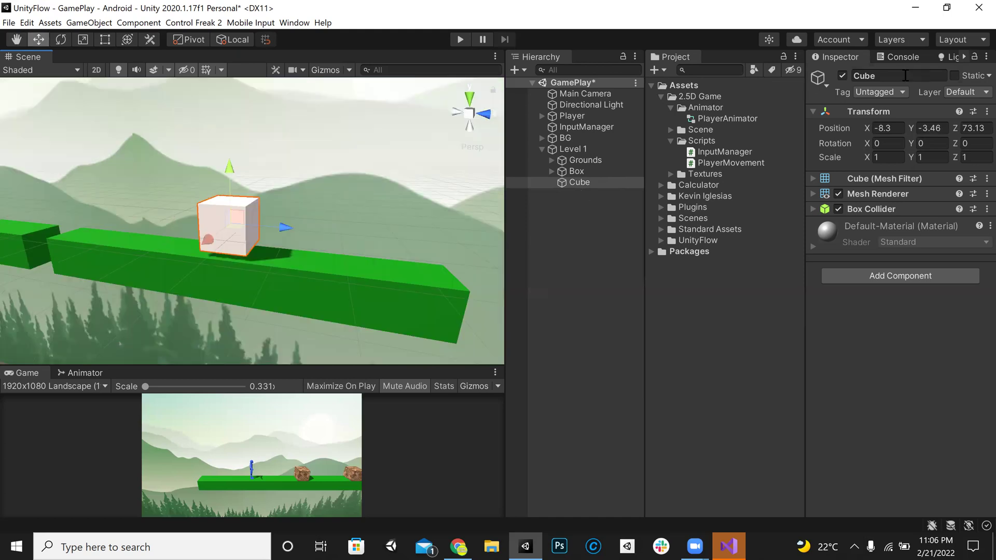
Rename the cube as EndPoint.
{"action": "left_click", "coordinate": [904, 76]}
{"action": "type", "text": "EndPoint"}
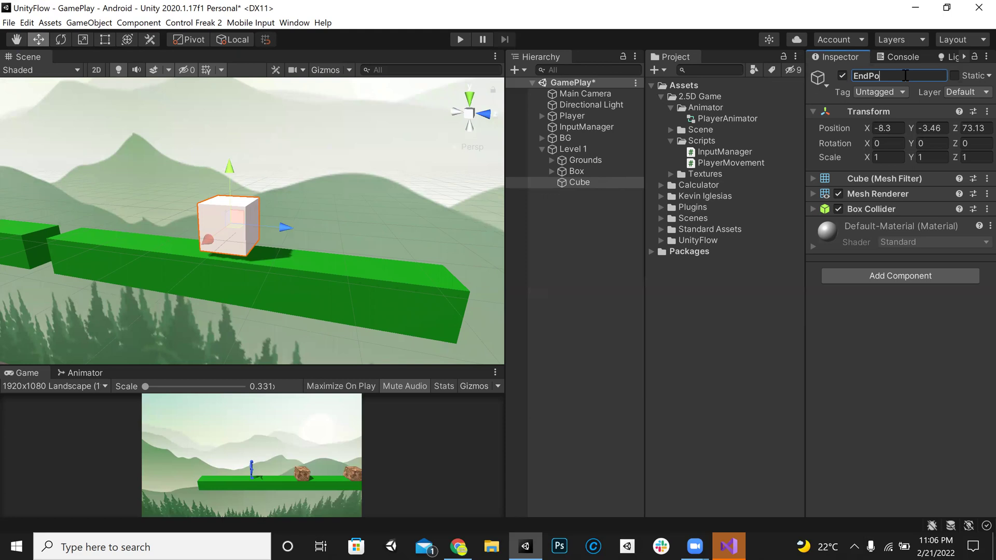
{"action": "key", "text": "Return"}
Shift EndPoint along the last platform towards its far end, to about Z 75.41.
{"action": "right_click_drag", "start_coordinate": [393, 265], "coordinate": [315, 244]}
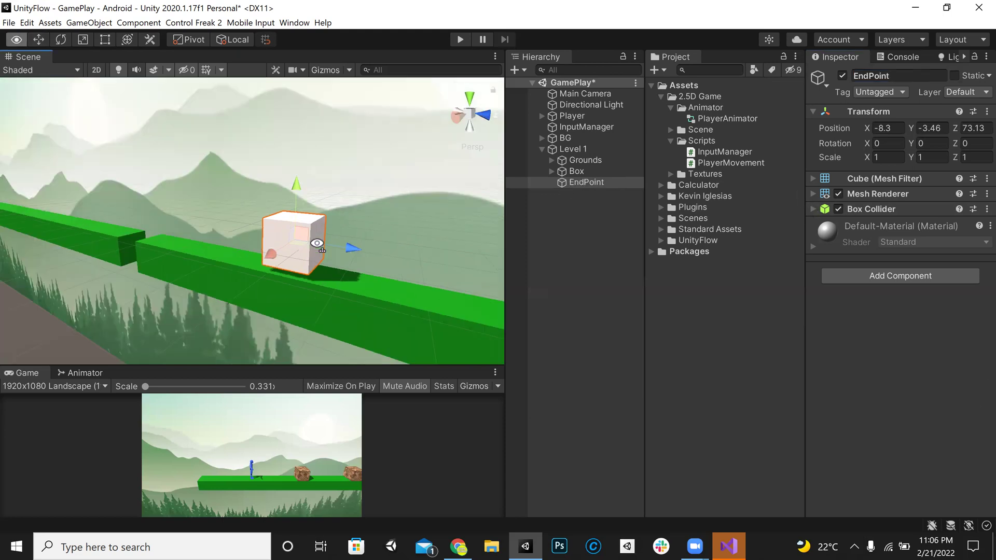
{"action": "scroll", "coordinate": [315, 244], "scroll_direction": "down", "scroll_amount": 10}
{"action": "middle_click_drag", "start_coordinate": [245, 222], "coordinate": [378, 223]}
{"action": "right_click_drag", "start_coordinate": [370, 265], "coordinate": [405, 261]}
{"action": "left_click_drag", "start_coordinate": [393, 235], "coordinate": [415, 235]}
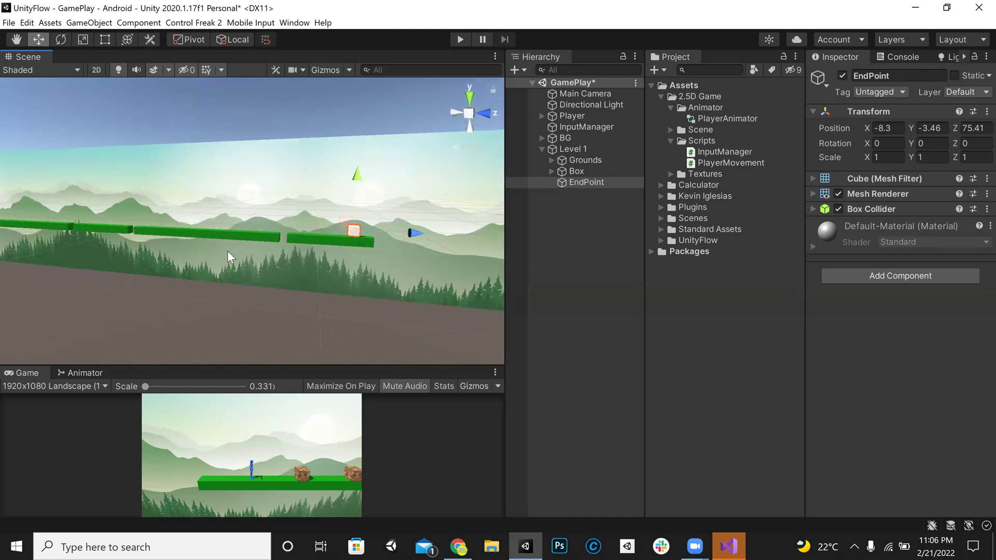
{"action": "mouse_move", "coordinate": [313, 365]}
{"action": "left_mouse_down"}
{"action": "mouse_move", "coordinate": [314, 235]}
{"action": "mouse_move", "coordinate": [313, 365]}
{"action": "left_mouse_up"}
{"action": "right_click_drag", "start_coordinate": [300, 220], "coordinate": [373, 213]}
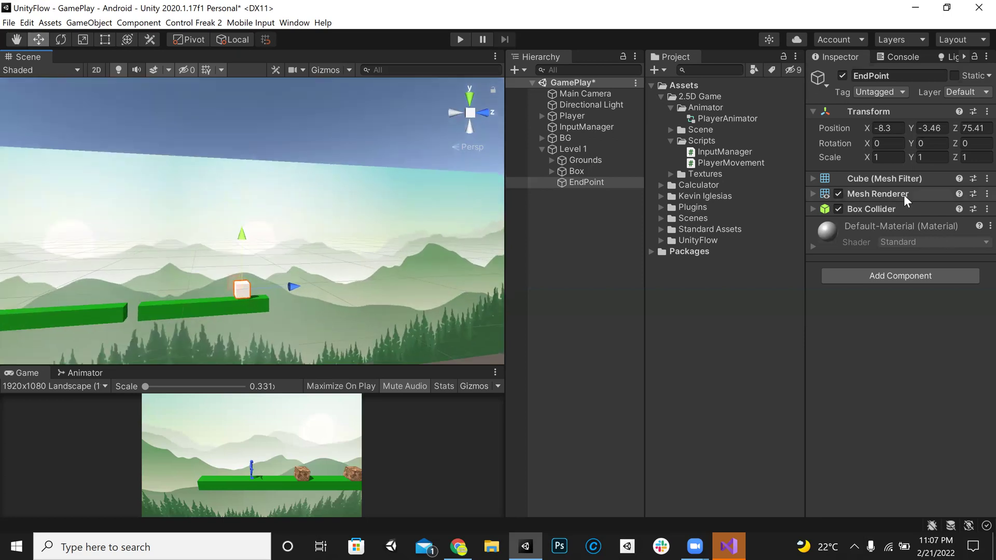
Assign the Red material to EndPoint's Mesh Renderer.
{"action": "left_click", "coordinate": [878, 193]}
{"action": "left_click", "coordinate": [985, 238]}
{"action": "type", "text": "red"}
{"action": "left_click", "coordinate": [771, 303]}
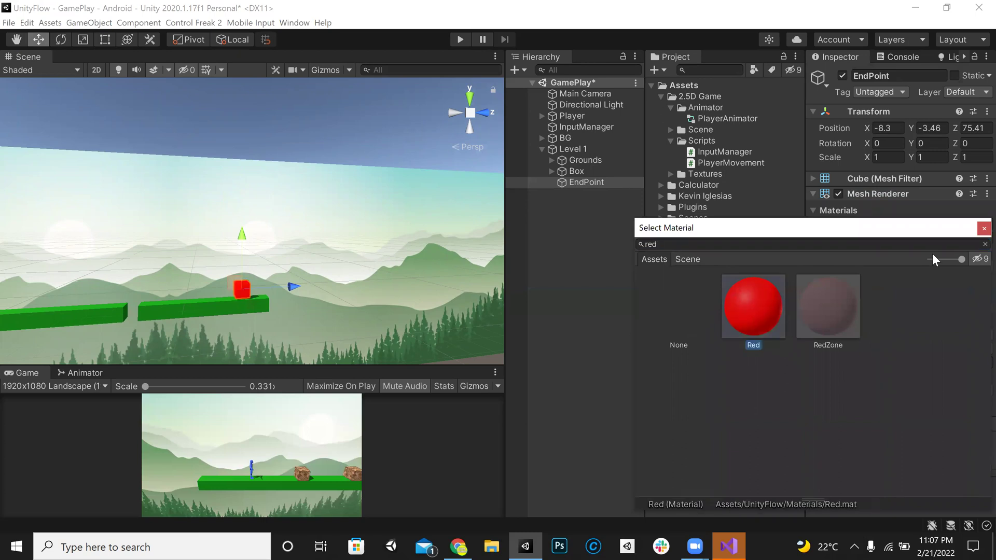
{"action": "left_click", "coordinate": [984, 228]}
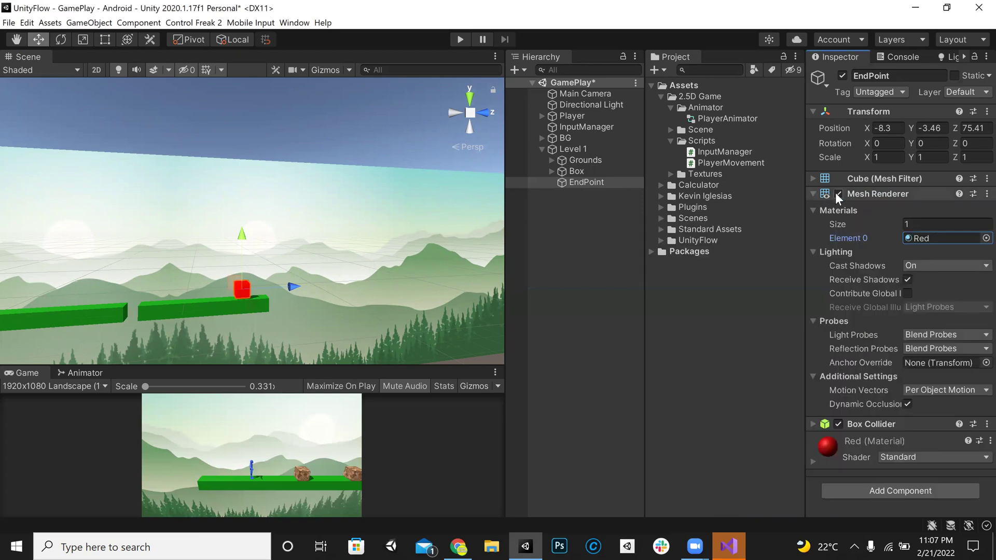
Reposition EndPoint to about X -8.17, Z 74.49 on the platform and disable its Mesh Renderer.
{"action": "right_click_drag", "start_coordinate": [306, 300], "coordinate": [457, 368]}
{"action": "left_click_drag", "start_coordinate": [274, 230], "coordinate": [242, 268]}
{"action": "right_click_drag", "start_coordinate": [346, 303], "coordinate": [338, 224]}
{"action": "left_click_drag", "start_coordinate": [338, 224], "coordinate": [349, 225]}
{"action": "left_click", "coordinate": [838, 194]}
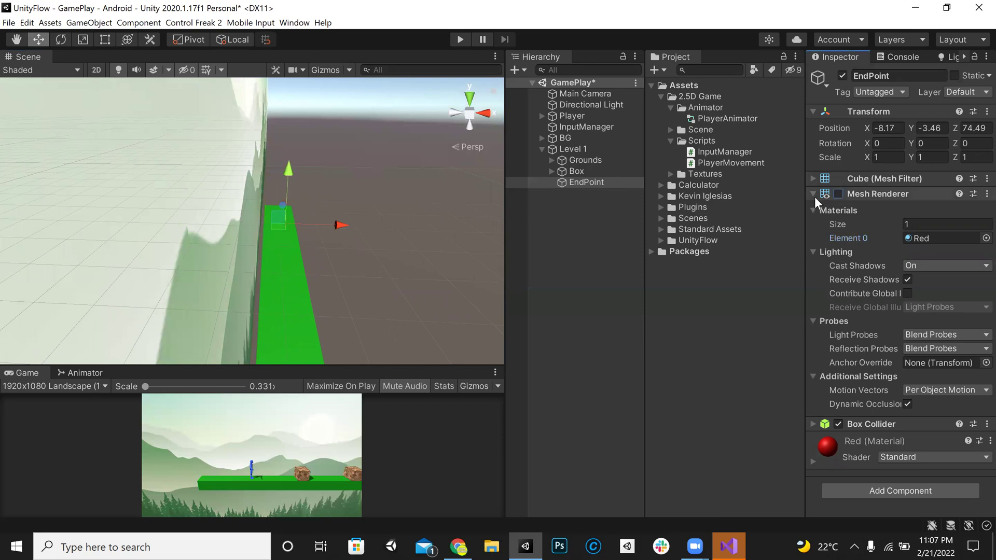
{"action": "left_click", "coordinate": [812, 194]}
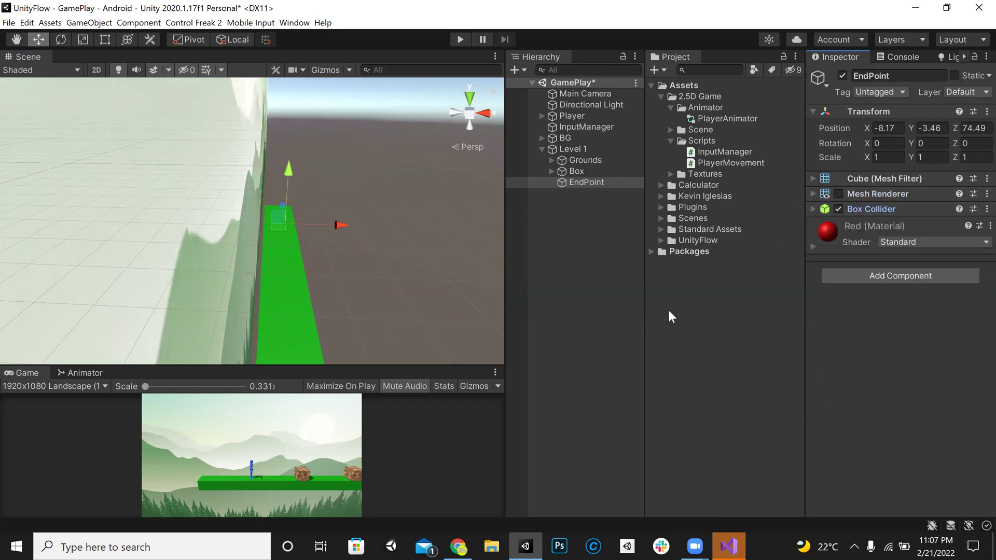
Turn on collider editing for EndPoint's Box Collider to show its outline, and save the scene.
{"action": "left_click", "coordinate": [821, 210]}
{"action": "left_click", "coordinate": [911, 227]}
{"action": "left_click_drag", "start_coordinate": [373, 236], "coordinate": [298, 190], "text": "alt"}
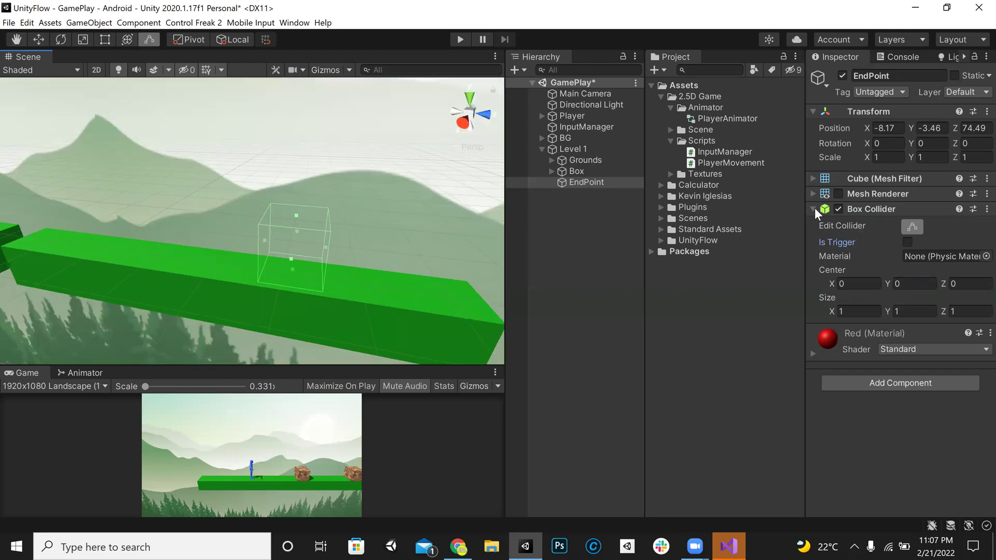
{"action": "left_click", "coordinate": [819, 205]}
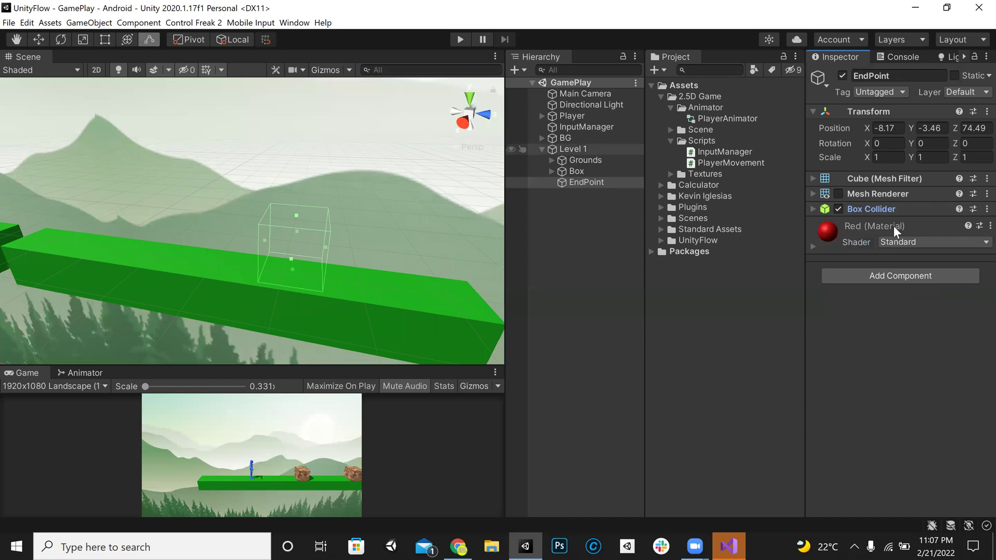
{"action": "key", "text": "ctrl+s"}
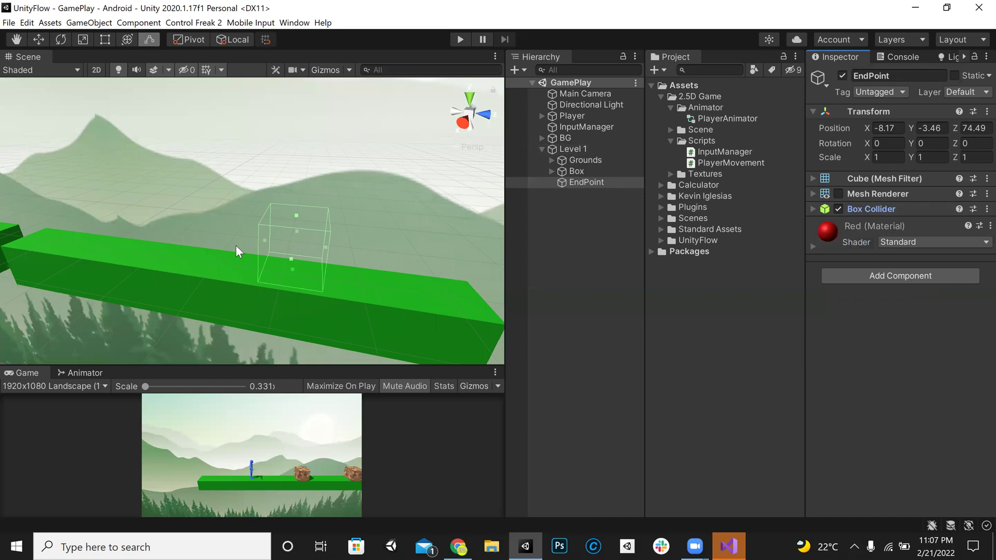
Create a new script named EndPoint and attach it to the EndPoint object.
{"action": "left_click", "coordinate": [866, 278]}
{"action": "type", "text": "End"}
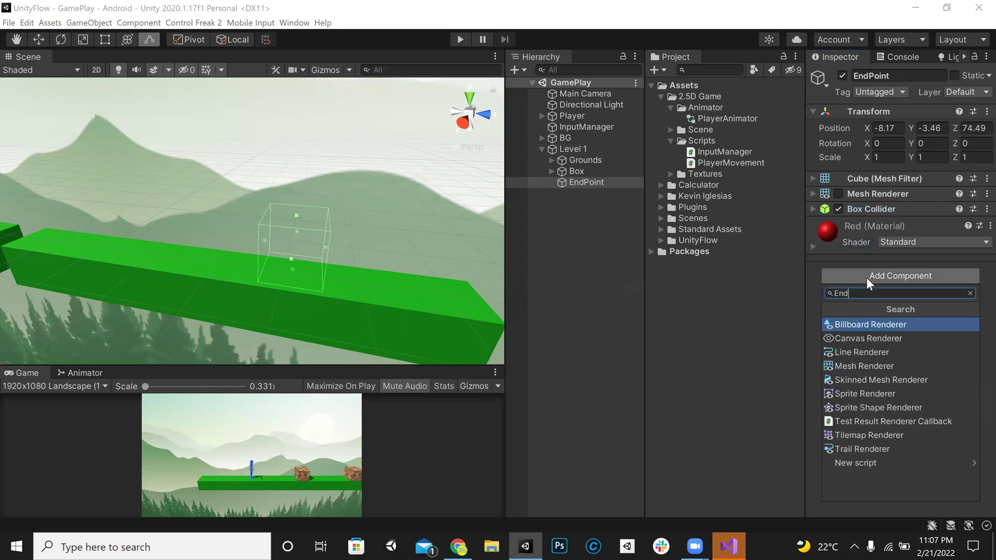
{"action": "type", "text": "Point"}
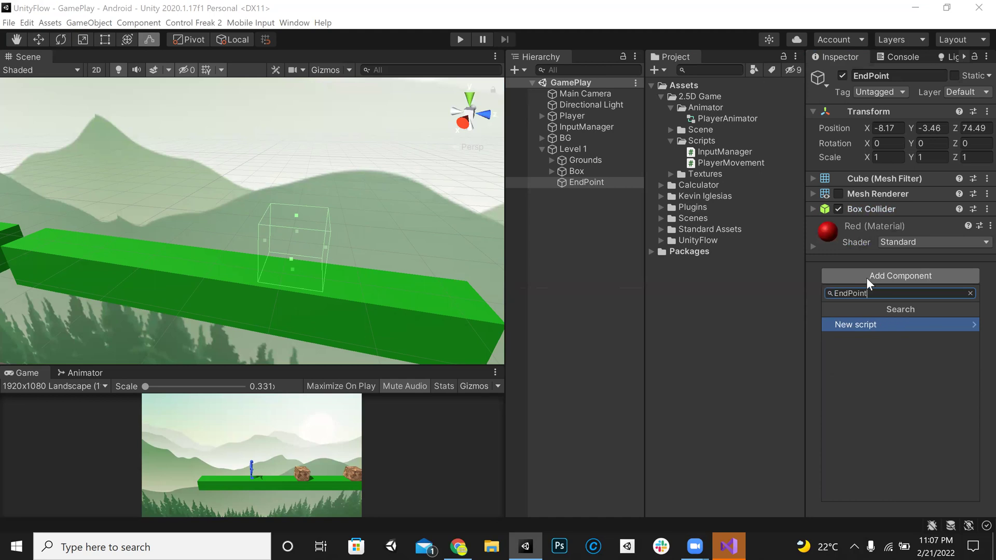
{"action": "key", "text": "Return"}
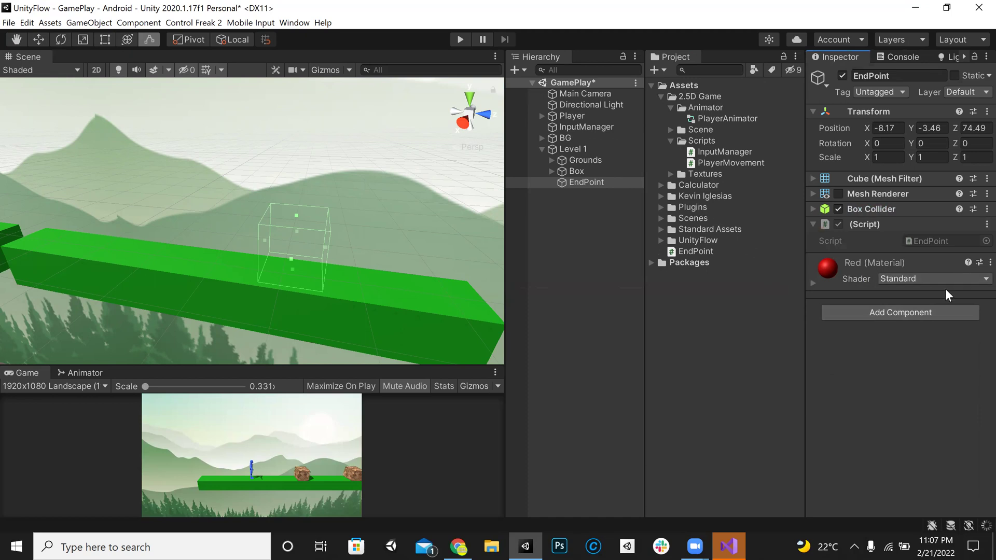
Move the EndPoint script into the Scripts folder and open it in Visual Studio, reloading the modified solution.
{"action": "left_click", "coordinate": [700, 252]}
{"action": "left_click_drag", "start_coordinate": [702, 252], "coordinate": [726, 166]}
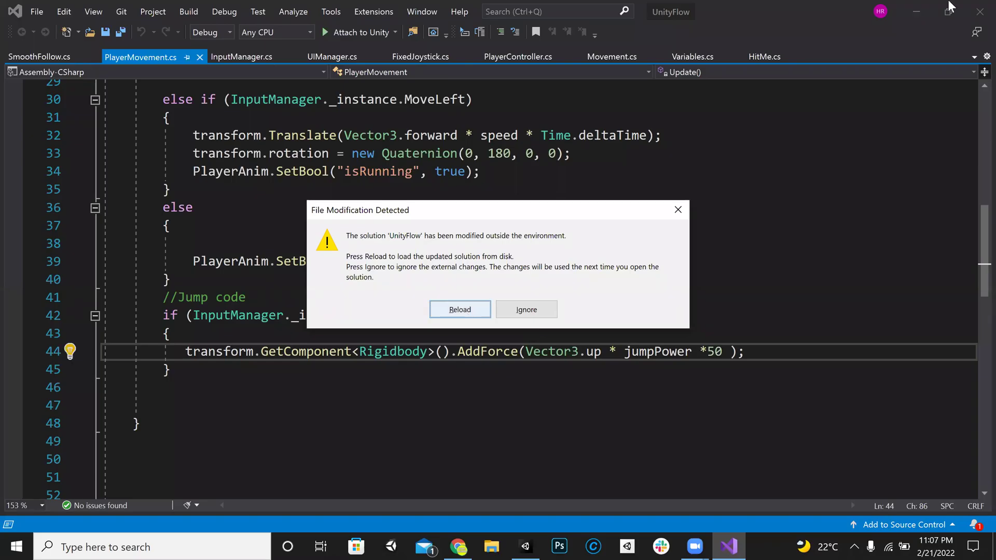
{"action": "key", "text": "Return"}
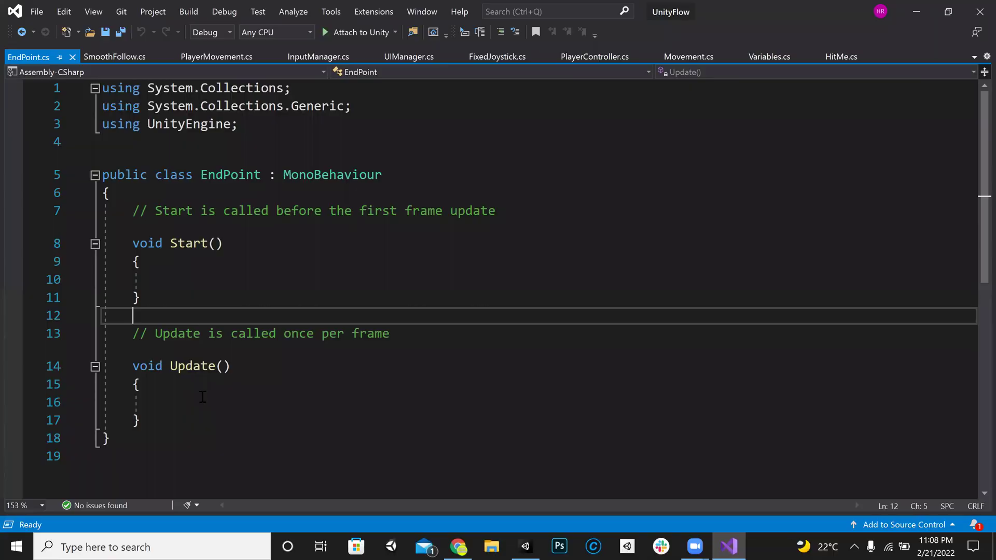
Delete the default Start and Update methods with their comments from the EndPoint class.
{"action": "scroll", "coordinate": [164, 364], "scroll_direction": "down", "scroll_amount": 1}
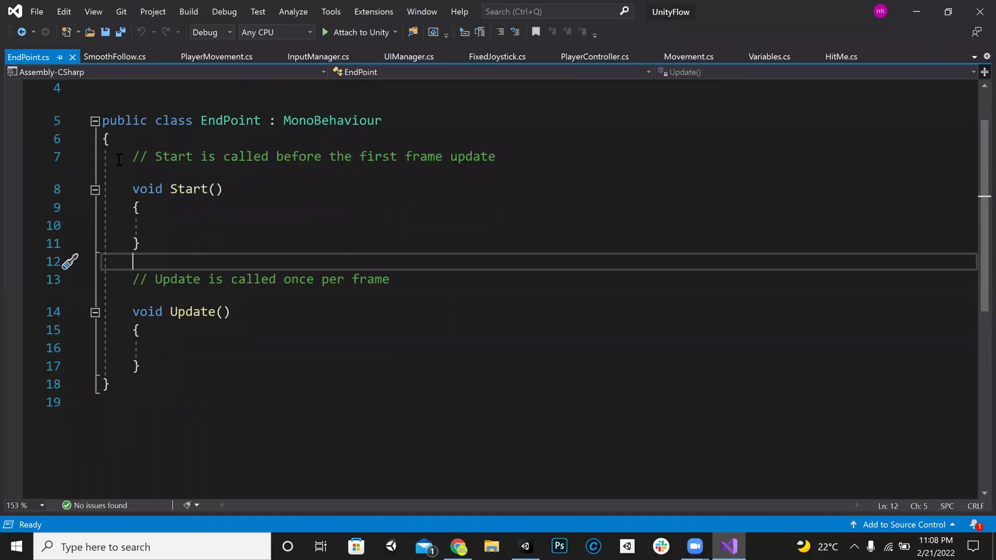
{"action": "key", "text": "BackSpace"}
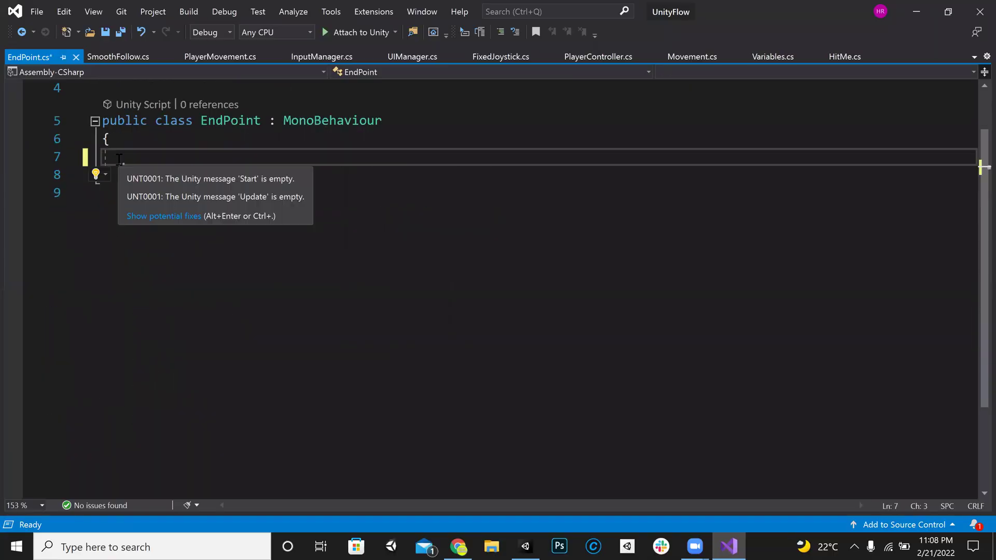
Add an OnTriggerEnter(Collider other) method to the EndPoint class, with blank lines around it.
{"action": "key", "text": "Return"}
{"action": "key", "text": "Return"}
{"action": "key", "text": "Return"}
{"action": "key", "text": "Return"}
{"action": "key", "text": "Return"}
{"action": "key", "text": "Up"}
{"action": "key", "text": "Up"}
{"action": "key", "text": "Up"}
{"action": "type", "text": "ontrii"}
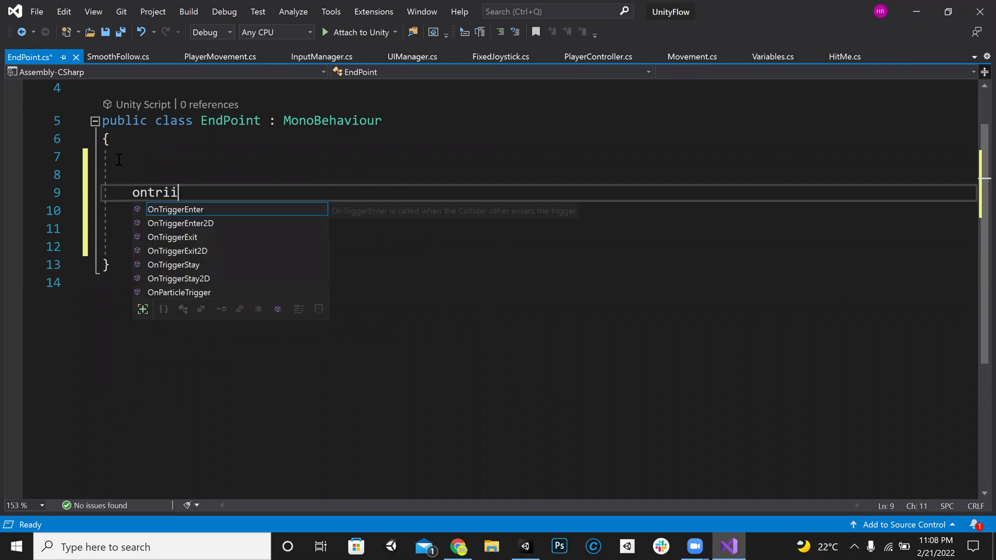
{"action": "key", "text": "Escape"}
{"action": "key", "text": "Tab"}
Inside OnTriggerEnter, add an if block that checks whether other.tag == "Player".
{"action": "type", "text": "if"}
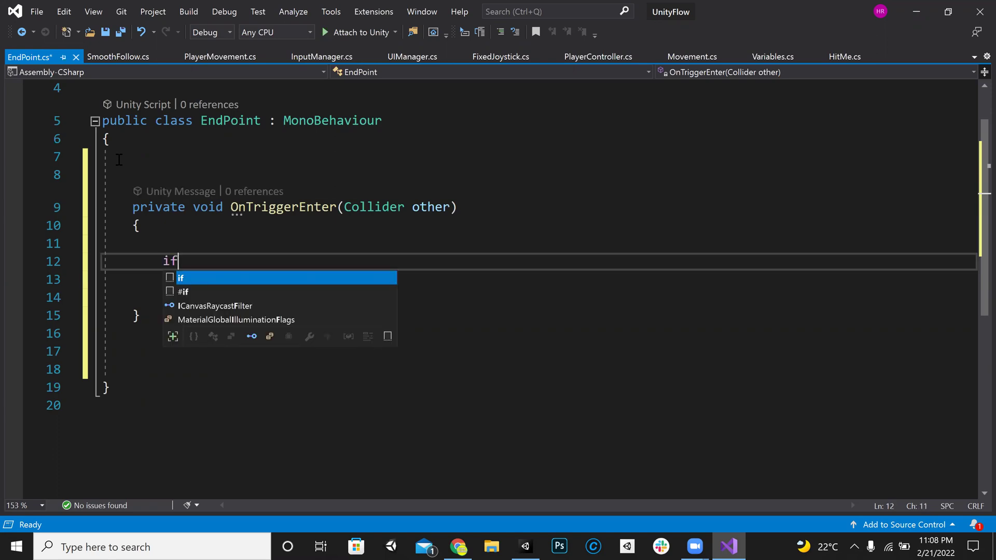
{"action": "type", "text": "(othje"}
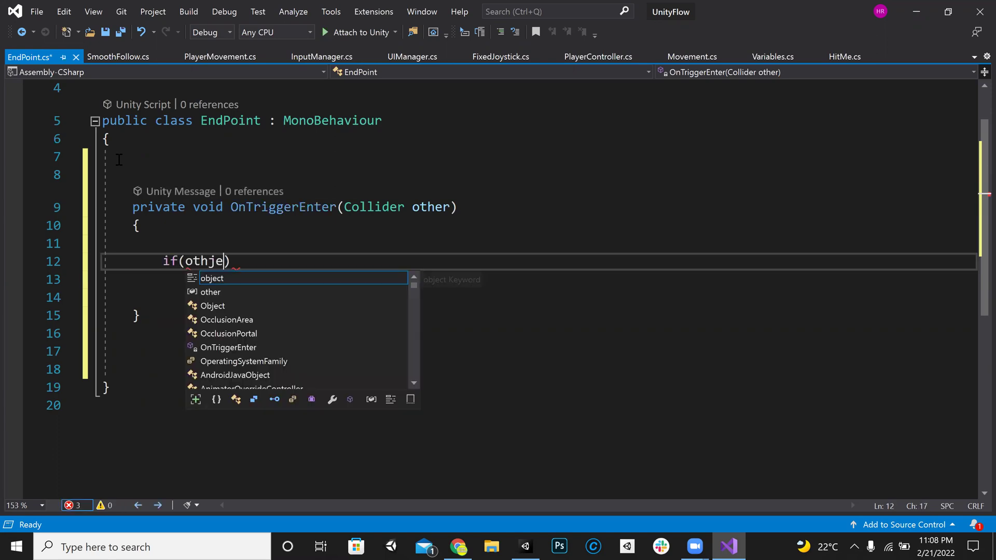
{"action": "key", "text": "BackSpace"}
{"action": "key", "text": "BackSpace"}
{"action": "type", "text": "er.ta"}
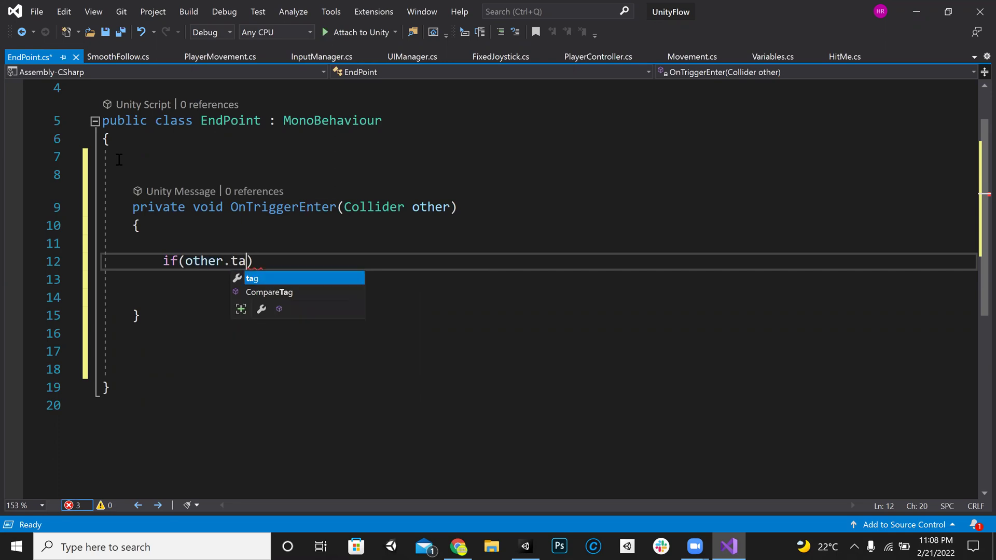
{"action": "type", "text": "g == \"Player\") {"}
{"action": "key", "text": "Return"}
{"action": "key", "text": "Return"}
{"action": "key", "text": "Return"}
{"action": "key", "text": "Up"}
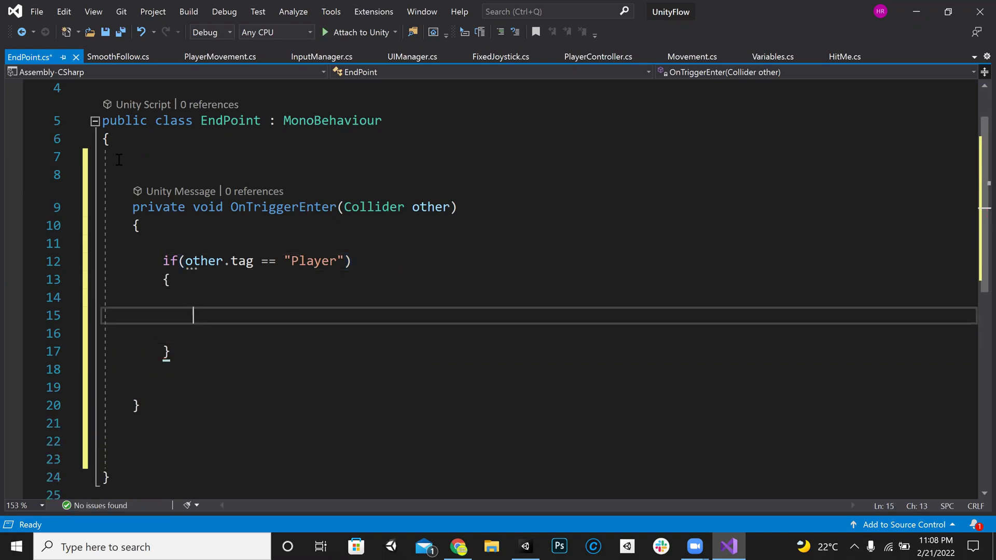
Inside the if block, add Debug.Log("Level Success!"); and save the script.
{"action": "type", "text": "Debug.log"}
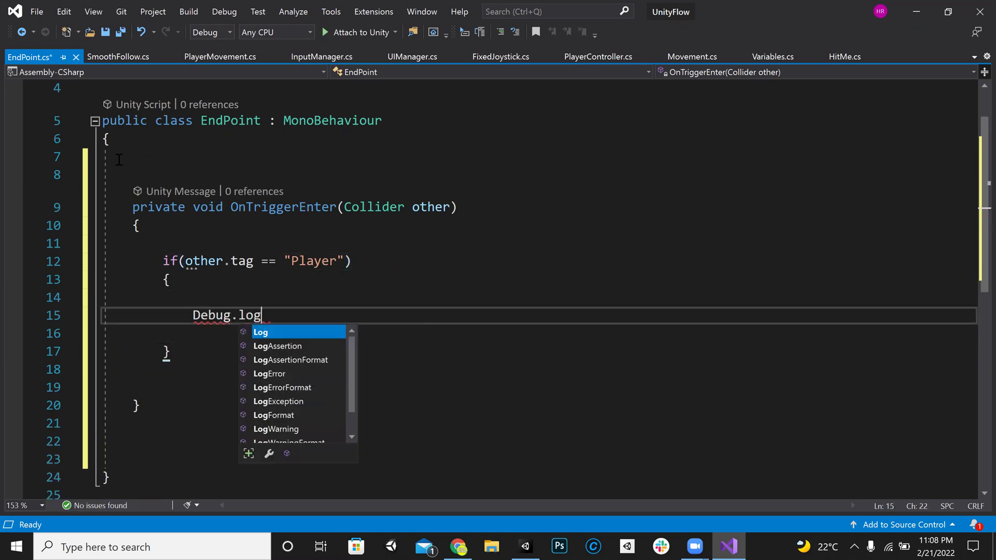
{"action": "key", "text": "Tab"}
{"action": "type", "text": "\"Lev"}
{"action": "type", "text": "el Success"}
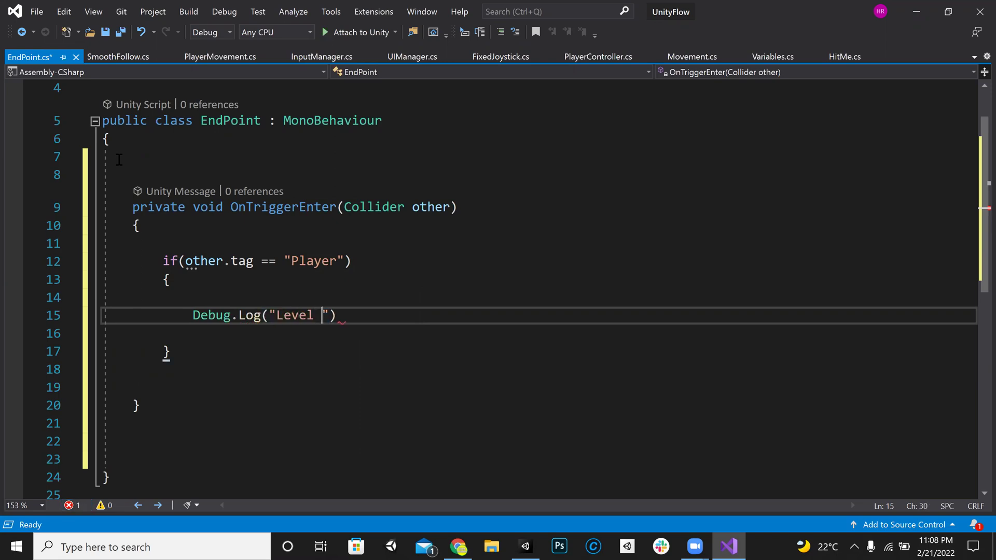
{"action": "type", "text": "!\");"}
{"action": "key", "text": "ctrl+s"}
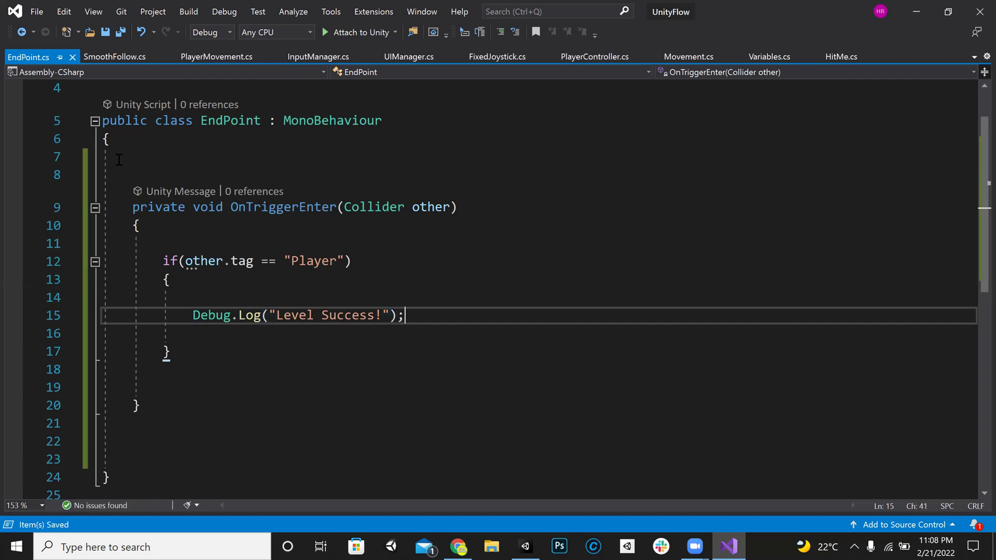
{"action": "key", "text": "Return"}
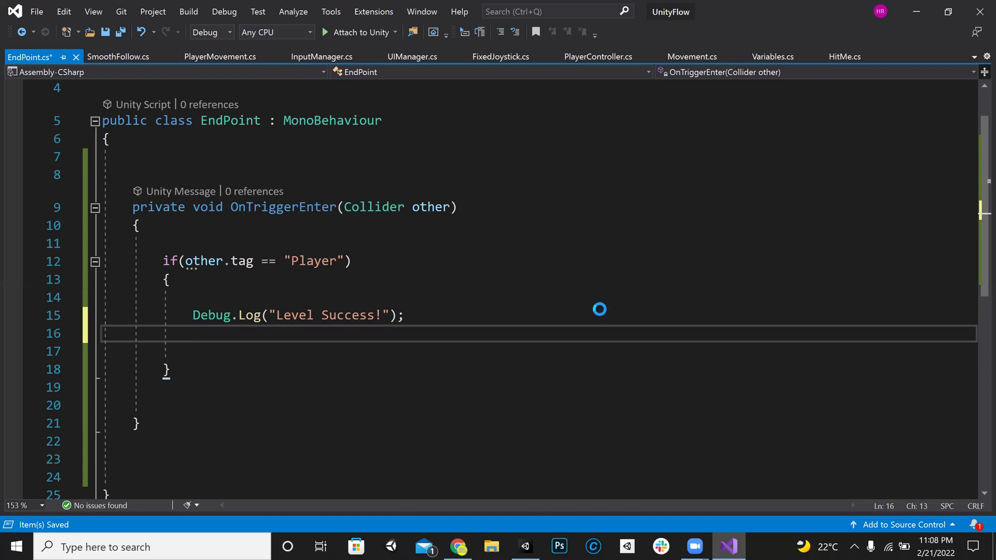
Switch to Unity, collapse the 2.5D Game folder, enlarge the Game view, and save the GamePlay scene.
{"action": "key", "text": "alt+Tab"}
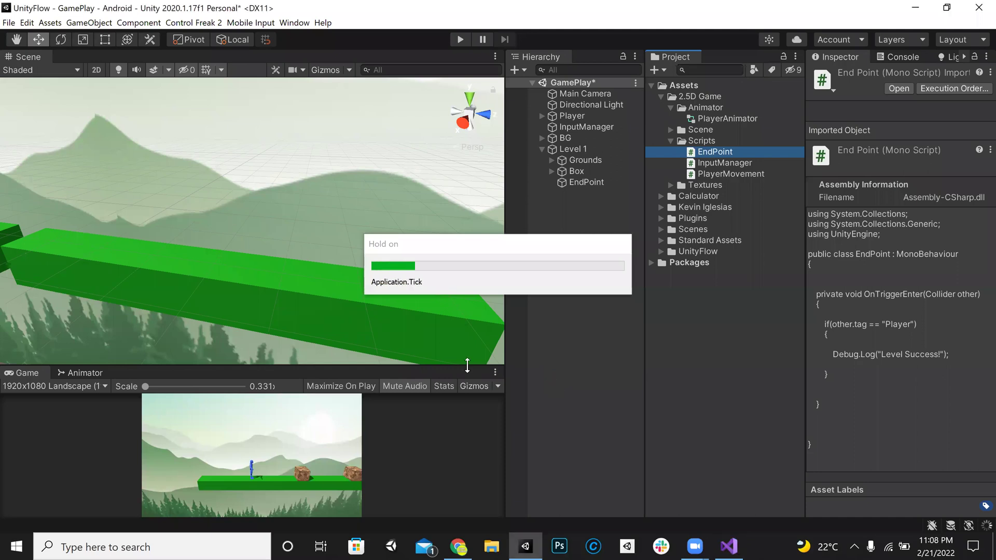
{"action": "left_click_drag", "start_coordinate": [468, 367], "coordinate": [468, 262]}
{"action": "left_click", "coordinate": [661, 97]}
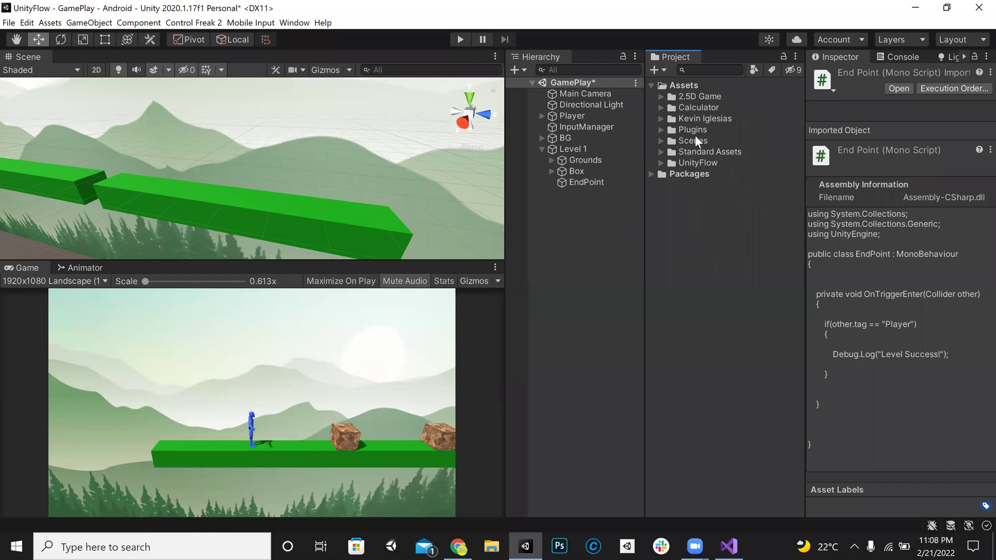
{"action": "left_click", "coordinate": [687, 166]}
{"action": "left_click", "coordinate": [534, 138]}
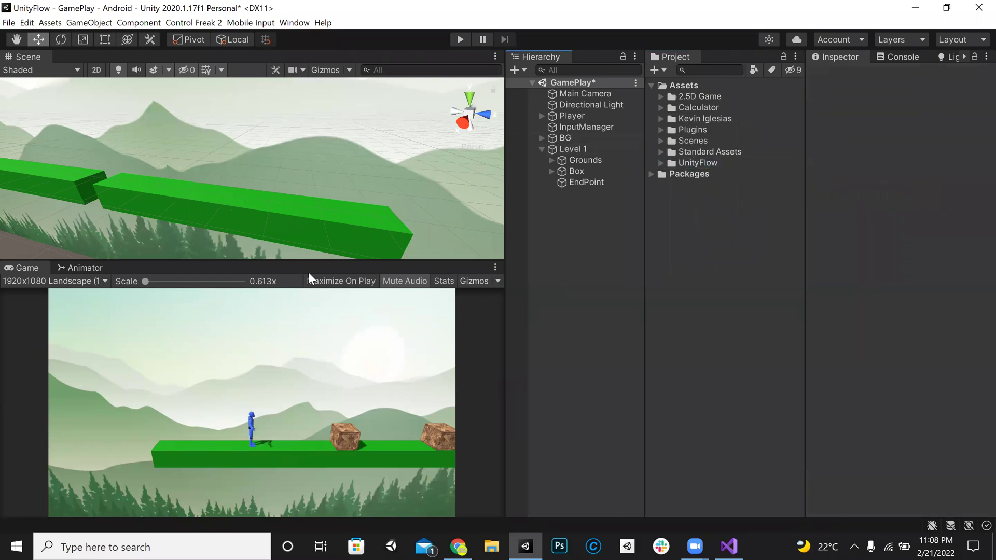
{"action": "left_click_drag", "start_coordinate": [357, 259], "coordinate": [396, 294]}
{"action": "left_click", "coordinate": [584, 248]}
{"action": "key", "text": "ctrl+s"}
Set the Player object's tag to Player, widening the properties area to reach it.
{"action": "left_click", "coordinate": [540, 149]}
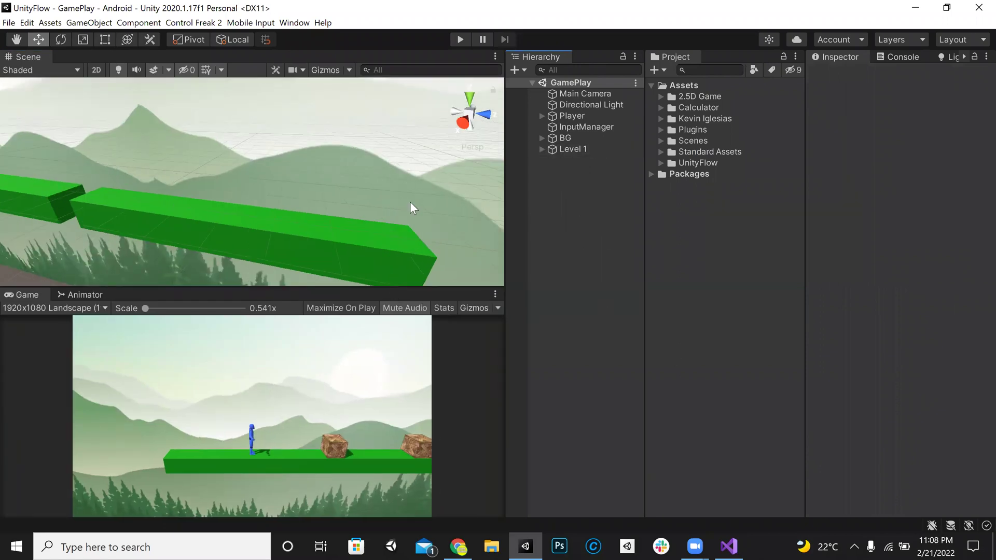
{"action": "left_click", "coordinate": [574, 139]}
{"action": "left_click", "coordinate": [537, 150]}
{"action": "left_click", "coordinate": [538, 150]}
{"action": "left_click", "coordinate": [565, 179]}
{"action": "left_click_drag", "start_coordinate": [577, 116], "coordinate": [797, 93]}
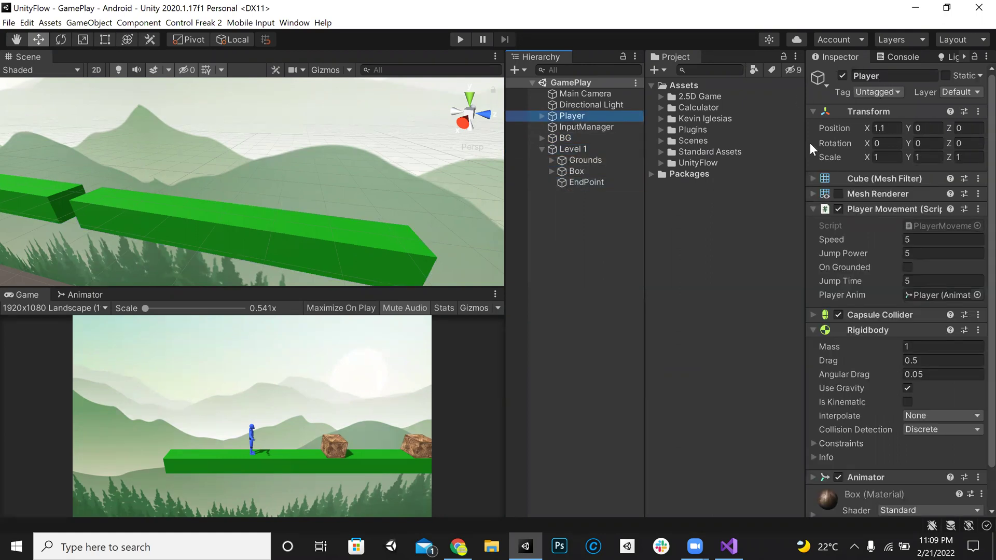
{"action": "left_click_drag", "start_coordinate": [802, 148], "coordinate": [685, 124]}
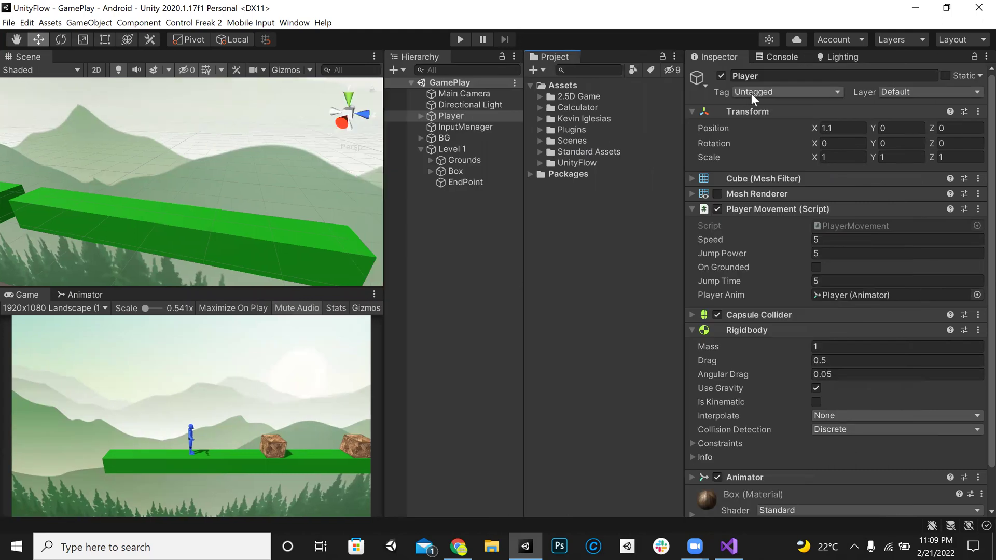
{"action": "left_click", "coordinate": [745, 92]}
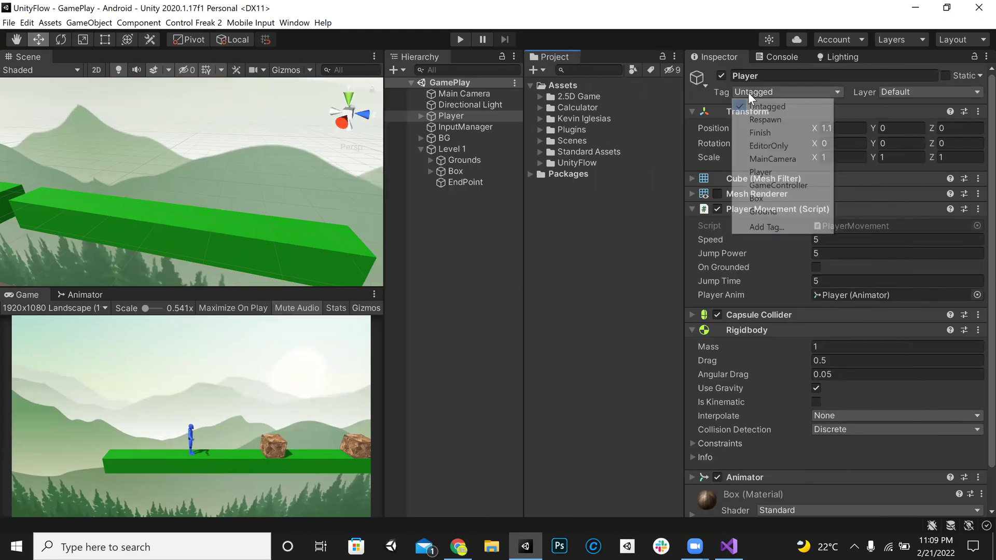
{"action": "left_click", "coordinate": [760, 172]}
{"action": "left_click", "coordinate": [400, 252]}
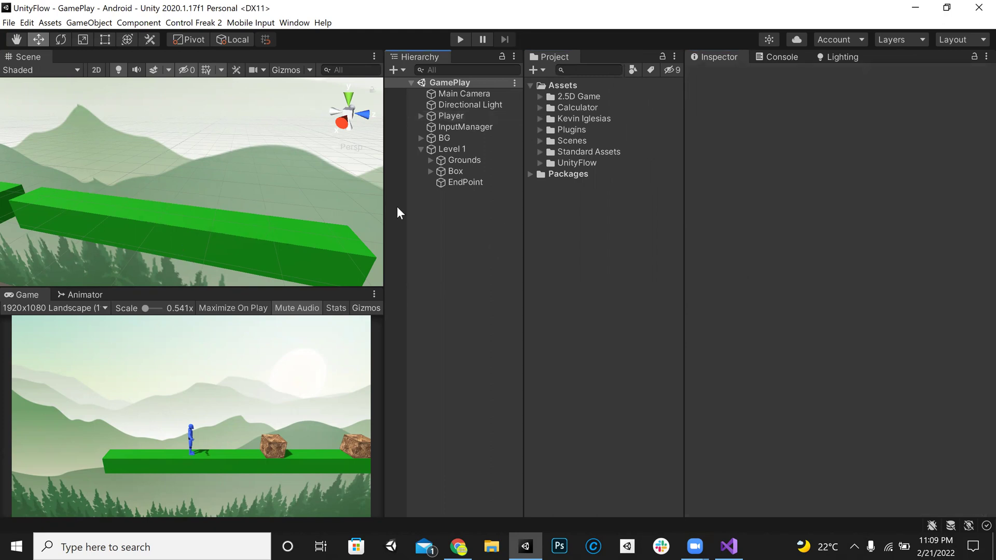
Turn on EndPoint's Mesh Renderer and move the cube closer to the player, onto the third ground platform at about Z 23.98.
{"action": "left_click", "coordinate": [453, 181]}
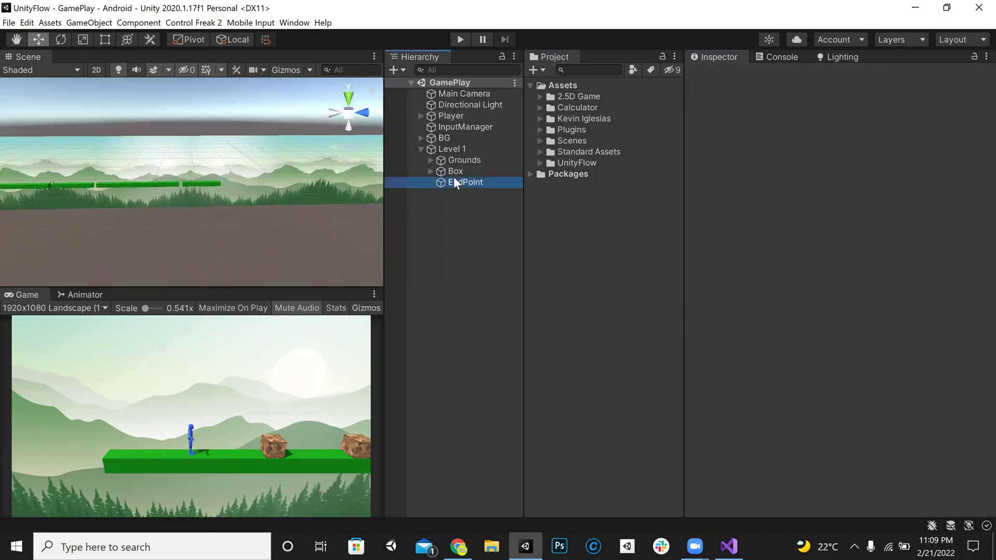
{"action": "left_click", "coordinate": [717, 194]}
{"action": "right_click_drag", "start_coordinate": [285, 185], "coordinate": [334, 176]}
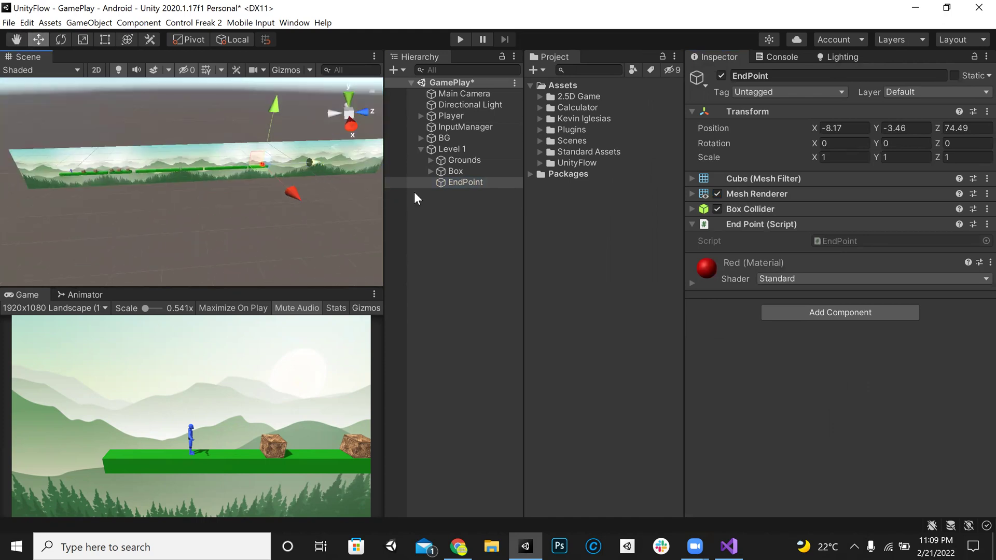
{"action": "left_click_drag", "start_coordinate": [312, 165], "coordinate": [204, 190]}
{"action": "right_click_drag", "start_coordinate": [131, 173], "coordinate": [131, 172]}
{"action": "key", "text": "w"}
{"action": "left_click_drag", "start_coordinate": [255, 185], "coordinate": [281, 185]}
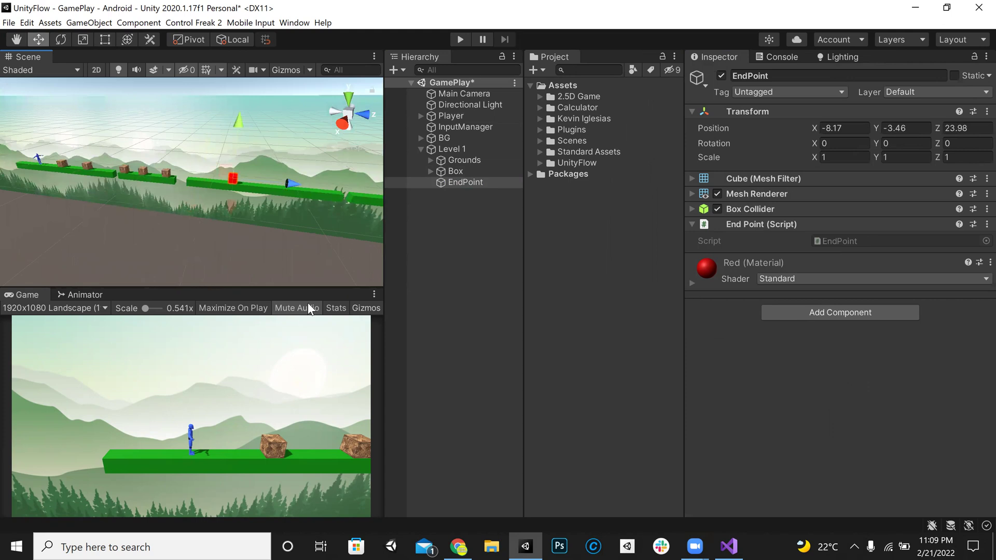
Play-test the level with an enlarged Game view, running the player towards the red cube, and stop the game.
{"action": "left_click_drag", "start_coordinate": [380, 334], "coordinate": [502, 330]}
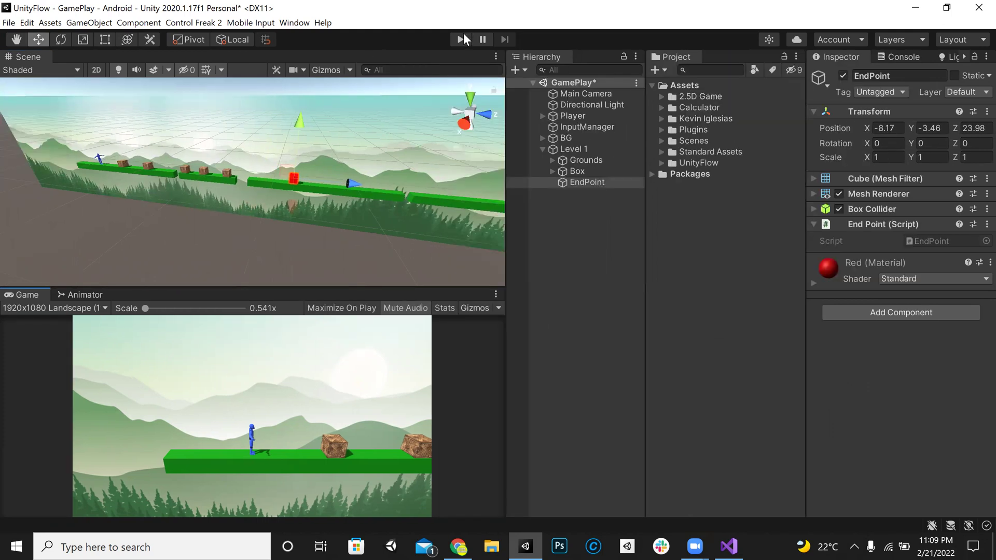
{"action": "left_click", "coordinate": [463, 39]}
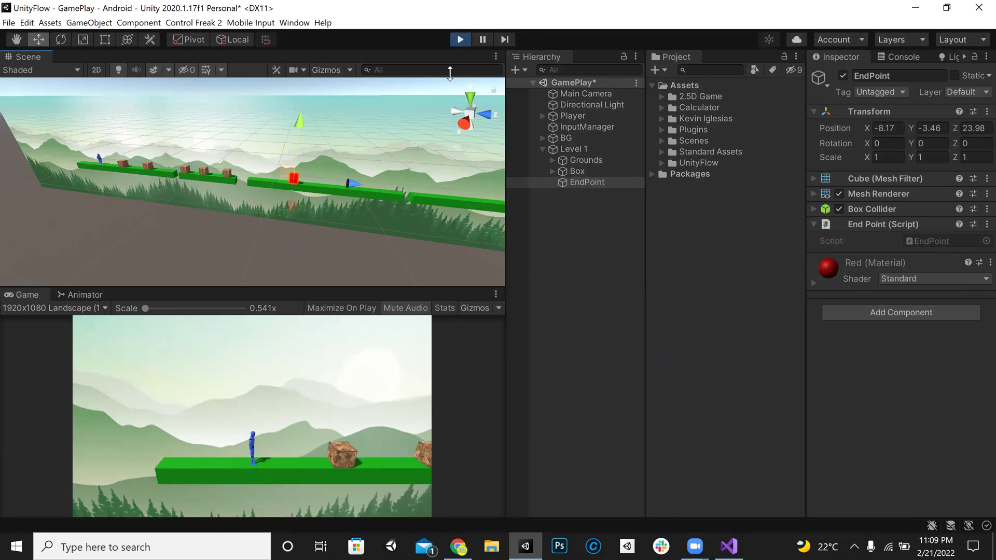
{"action": "left_click_drag", "start_coordinate": [390, 285], "coordinate": [390, 203]}
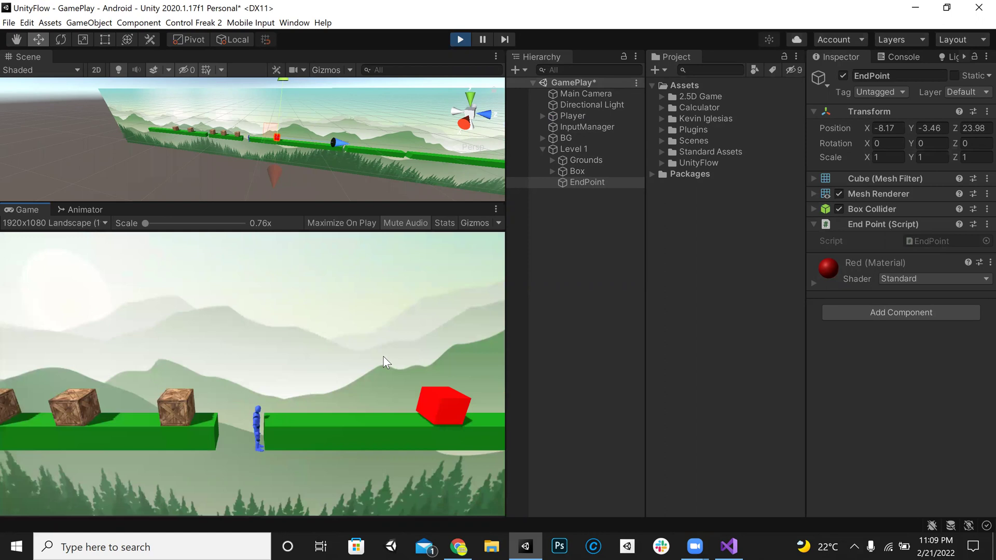
{"action": "left_click", "coordinate": [458, 40]}
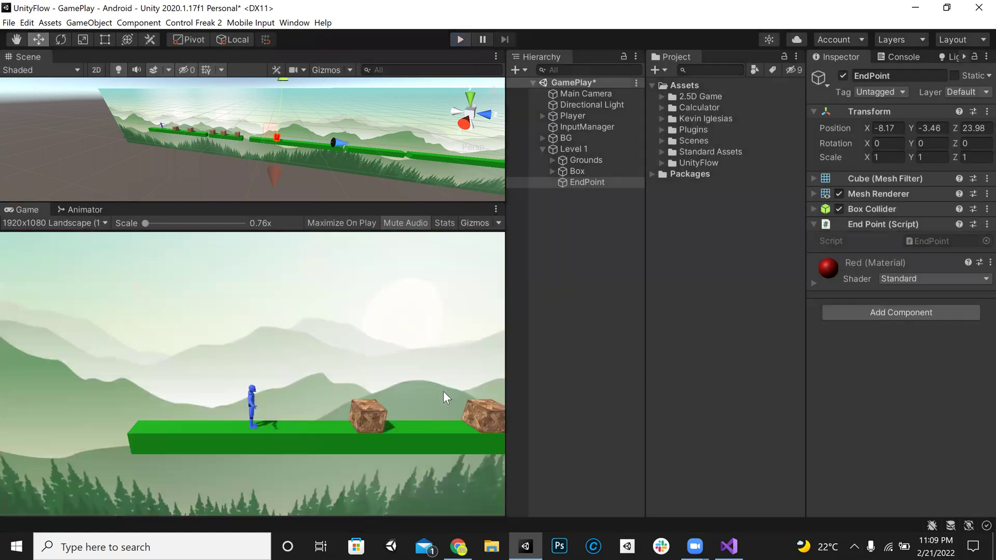
Start the game again and run and jump the player over the boxes and gaps up to the red EndPoint cube.
{"action": "left_click", "coordinate": [461, 39]}
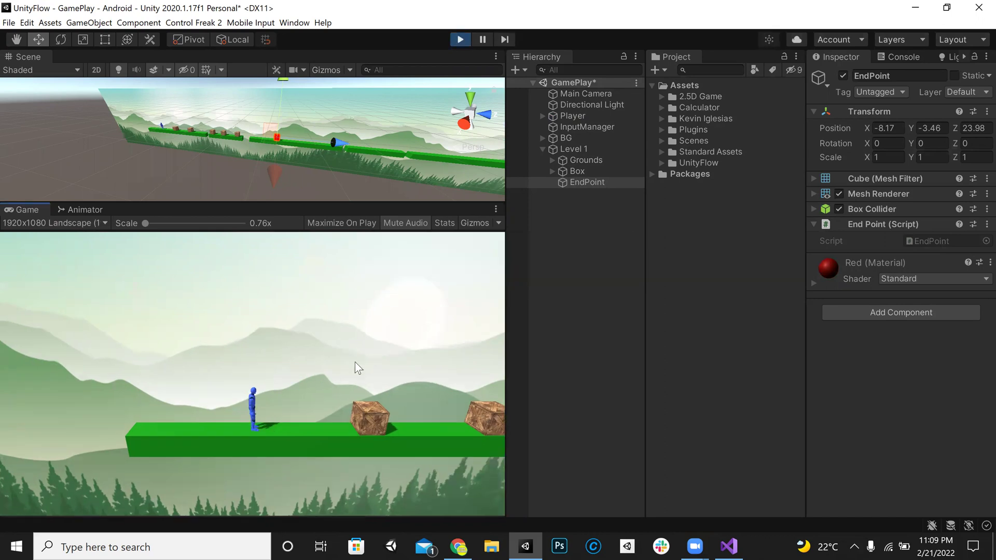
{"action": "key", "text": "d"}
{"action": "key", "text": "space"}
{"action": "key", "text": "space"}
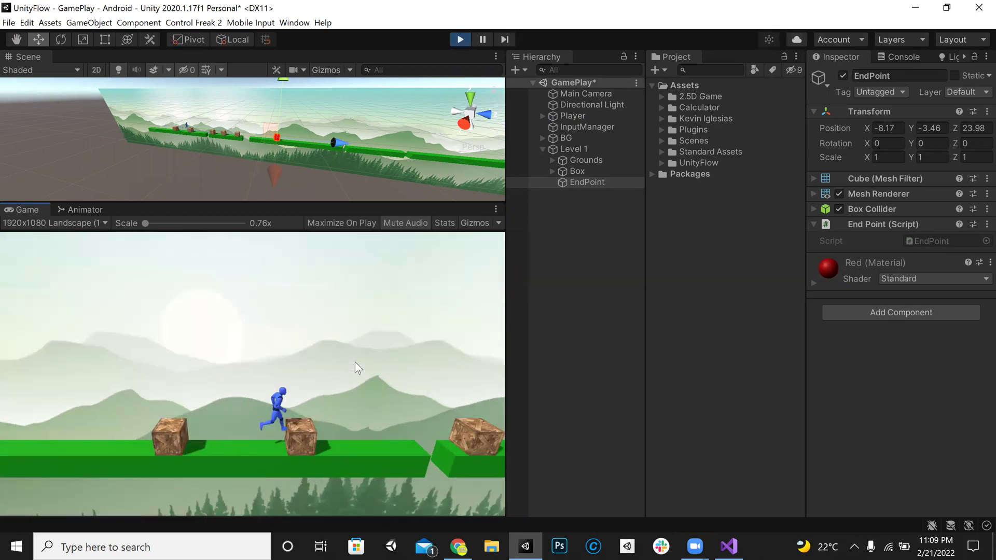
{"action": "key", "text": "space"}
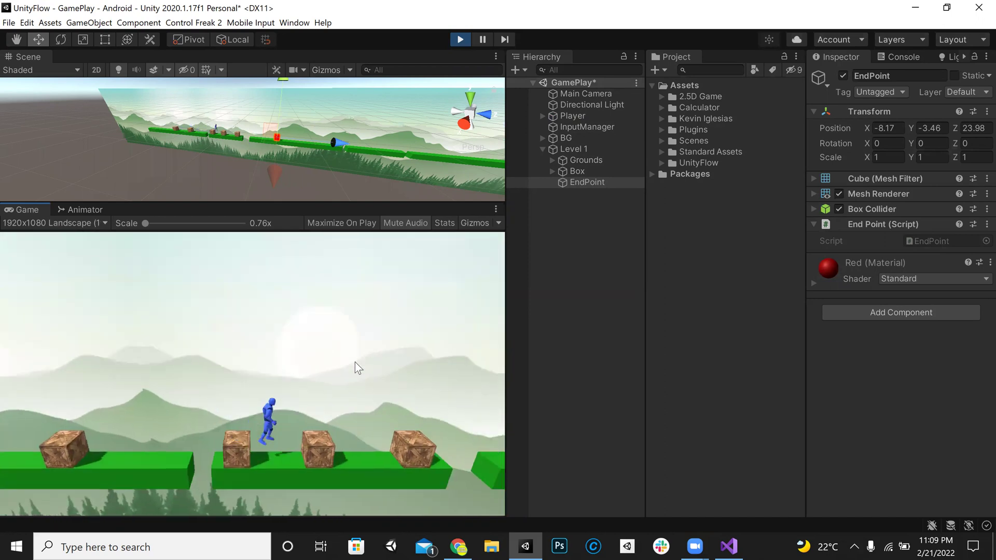
{"action": "key", "text": "d"}
{"action": "key", "text": "space"}
{"action": "key", "text": "a"}
{"action": "key", "text": "d"}
{"action": "key", "text": "a"}
{"action": "key", "text": "d"}
{"action": "key", "text": "space"}
{"action": "key", "text": "space"}
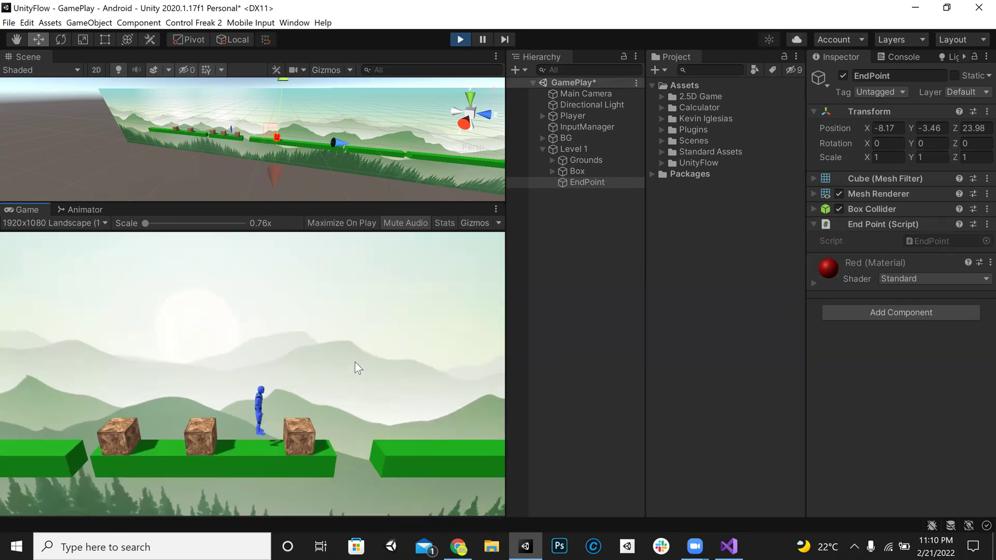
{"action": "key", "text": "d"}
{"action": "key", "text": "space"}
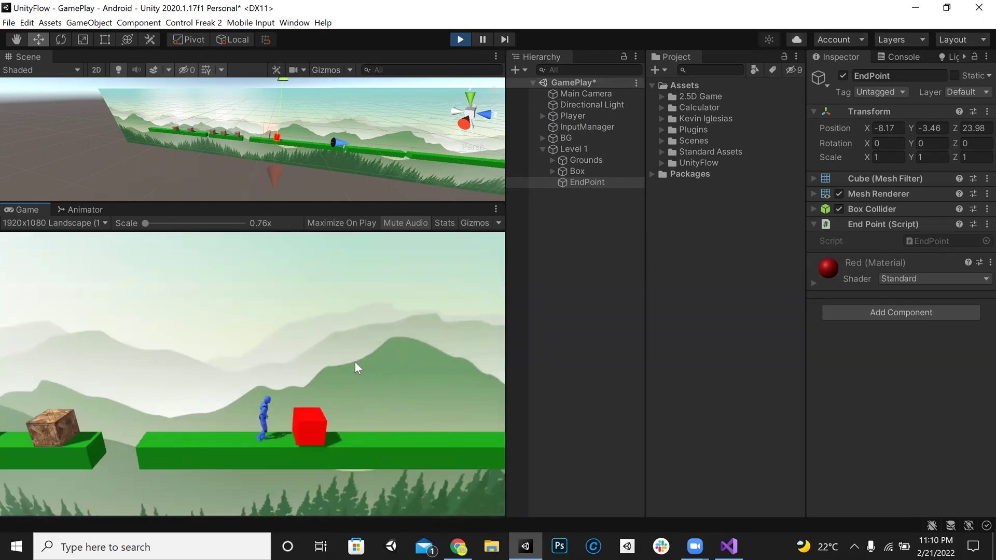
While the game runs, toggle Is Trigger on EndPoint's Box Collider and walk the player into the cube to test the trigger.
{"action": "left_click", "coordinate": [812, 209]}
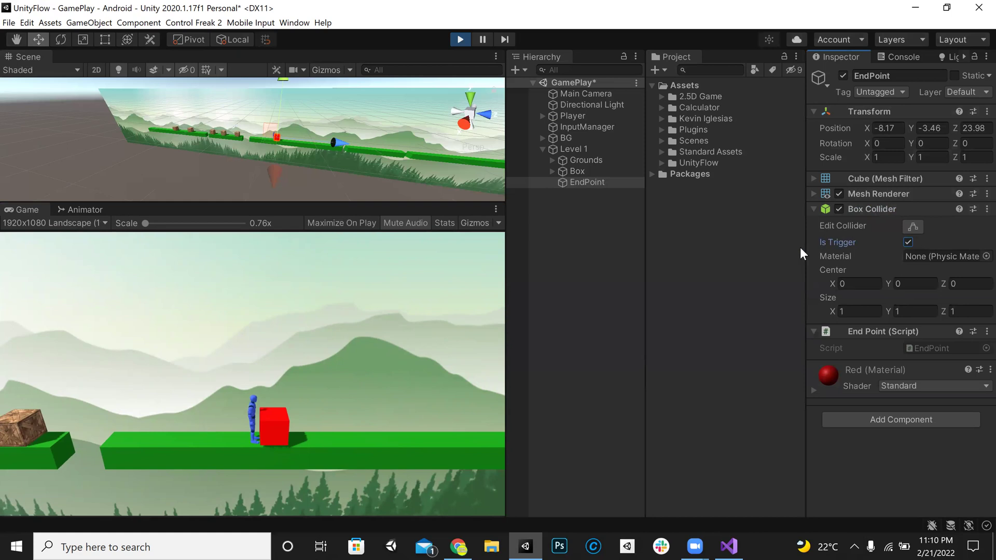
{"action": "left_click", "coordinate": [376, 362]}
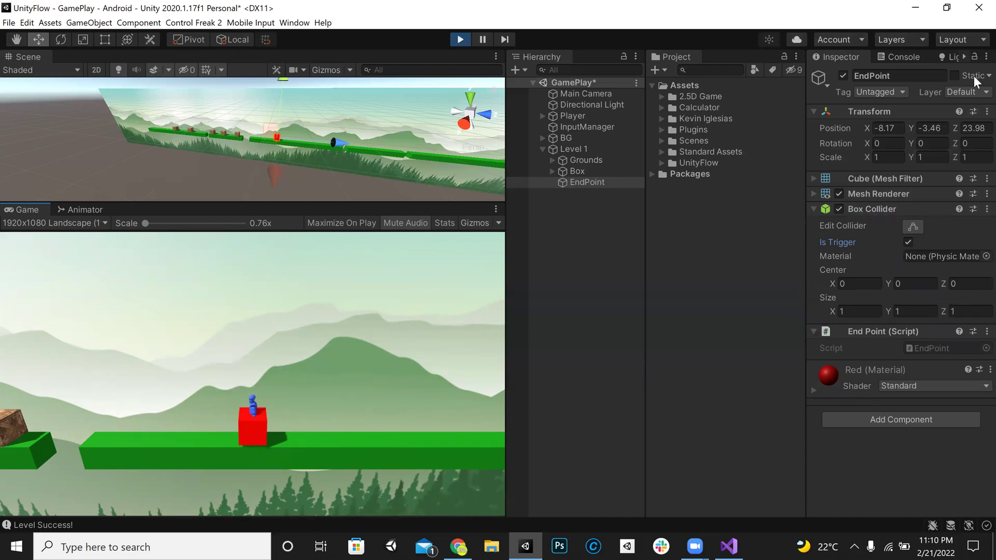
{"action": "left_click", "coordinate": [907, 242]}
{"action": "left_click", "coordinate": [396, 326]}
{"action": "key", "text": "Right"}
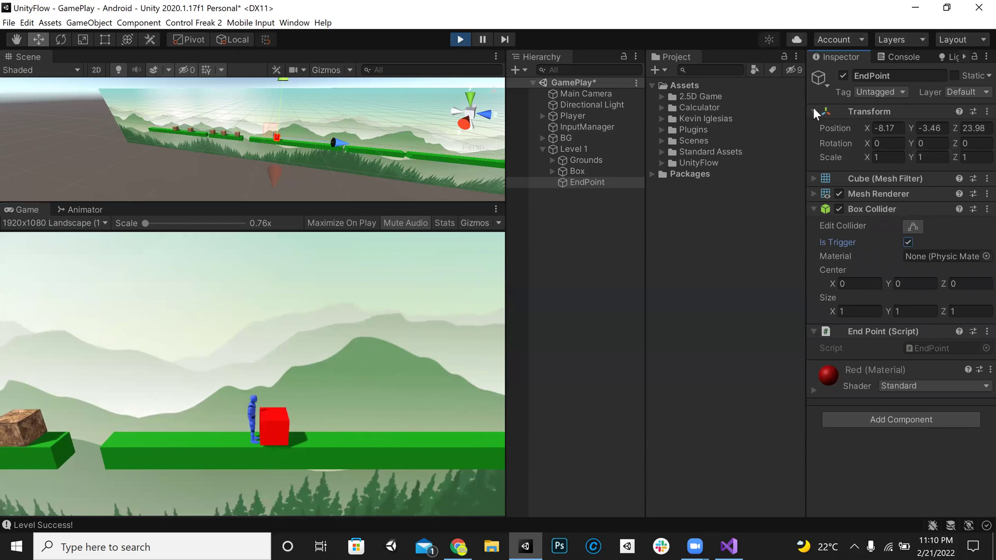
Examine the Console for the trigger's log message, return to EndPoint's properties, and stop the game.
{"action": "key", "text": "ctrl+shift+c"}
{"action": "left_click_drag", "start_coordinate": [805, 202], "coordinate": [748, 203]}
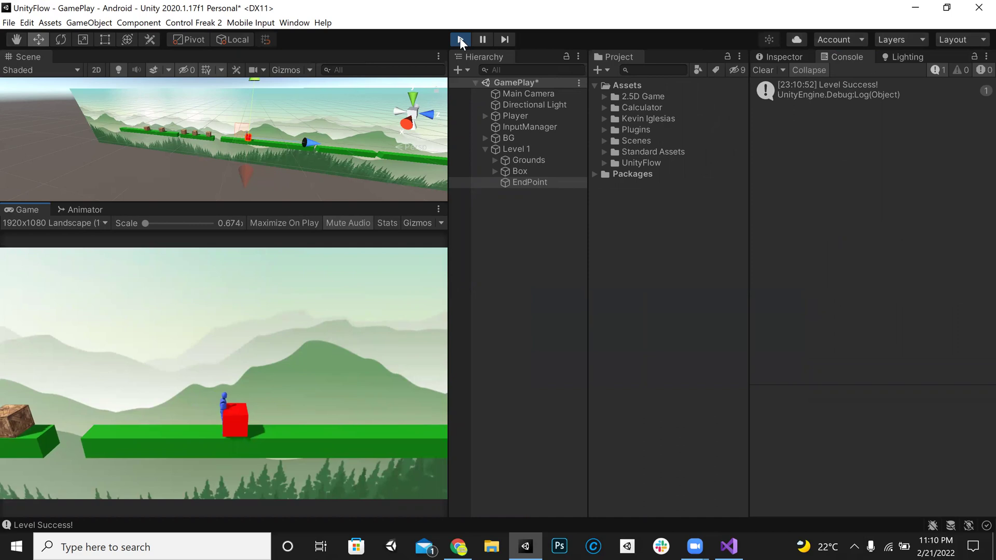
{"action": "left_click", "coordinate": [783, 57]}
{"action": "key", "text": "ctrl+p"}
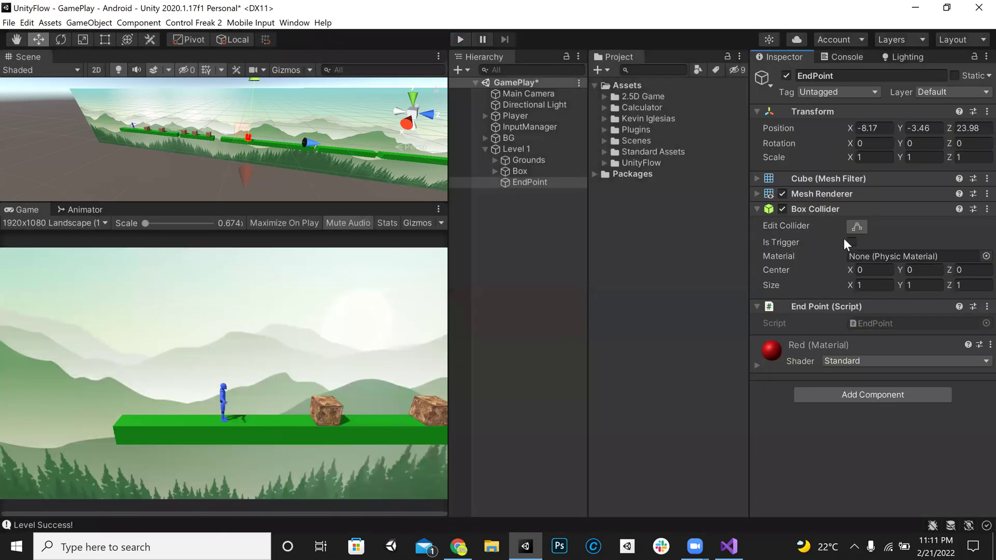
Turn off EndPoint's Mesh Renderer and frame the object in an enlarged Scene view.
{"action": "left_click", "coordinate": [782, 194]}
{"action": "double_click", "coordinate": [529, 183]}
{"action": "left_click_drag", "start_coordinate": [254, 199], "coordinate": [259, 362]}
{"action": "right_click", "coordinate": [392, 245]}
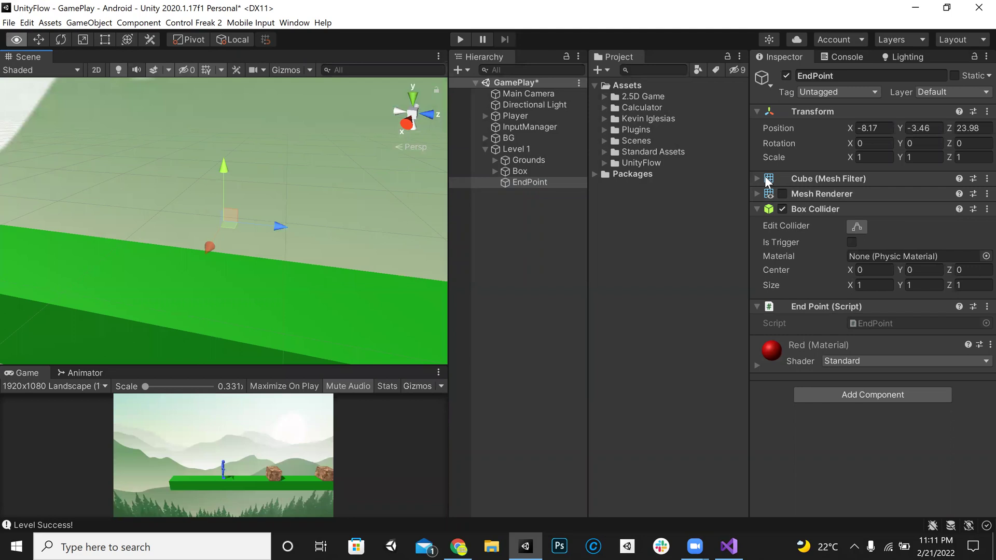
Undo the last position and Mesh Renderer changes to EndPoint, then save the GamePlay scene.
{"action": "right_click_drag", "start_coordinate": [766, 180], "coordinate": [747, 189]}
{"action": "key", "text": "ctrl+z"}
{"action": "right_click_drag", "start_coordinate": [211, 214], "coordinate": [138, 177]}
{"action": "key", "text": "ctrl+z"}
{"action": "left_click_drag", "start_coordinate": [176, 205], "coordinate": [331, 204]}
{"action": "left_click_drag", "start_coordinate": [308, 368], "coordinate": [345, 204]}
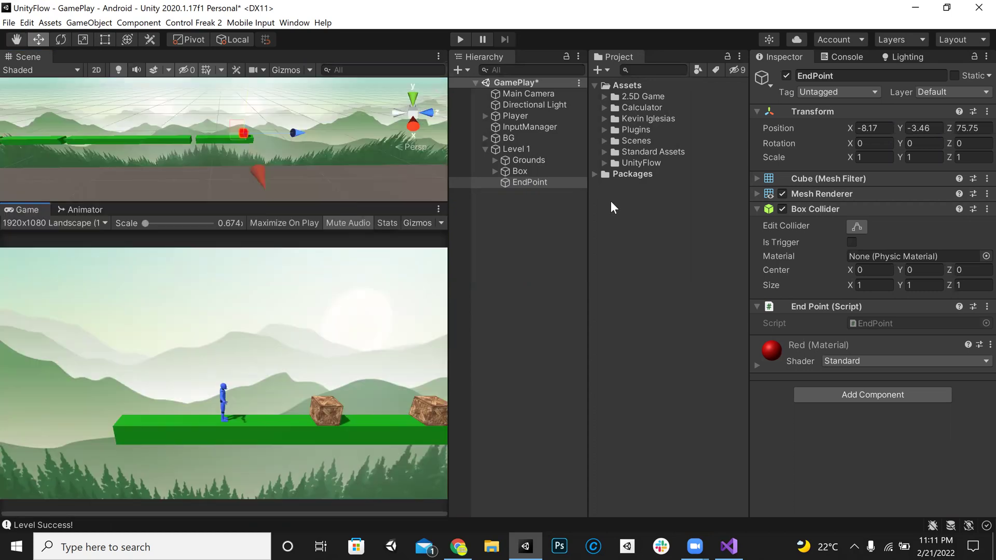
{"action": "key", "text": "ctrl+s"}
Examine the whole Level 1 layout in the enlarged Scene view and inspect EndPoint's properties.
{"action": "left_click_drag", "start_coordinate": [270, 202], "coordinate": [270, 366]}
{"action": "right_click_drag", "start_coordinate": [254, 193], "coordinate": [239, 160]}
{"action": "right_click_drag", "start_coordinate": [369, 120], "coordinate": [485, 150]}
{"action": "left_click", "coordinate": [485, 149]}
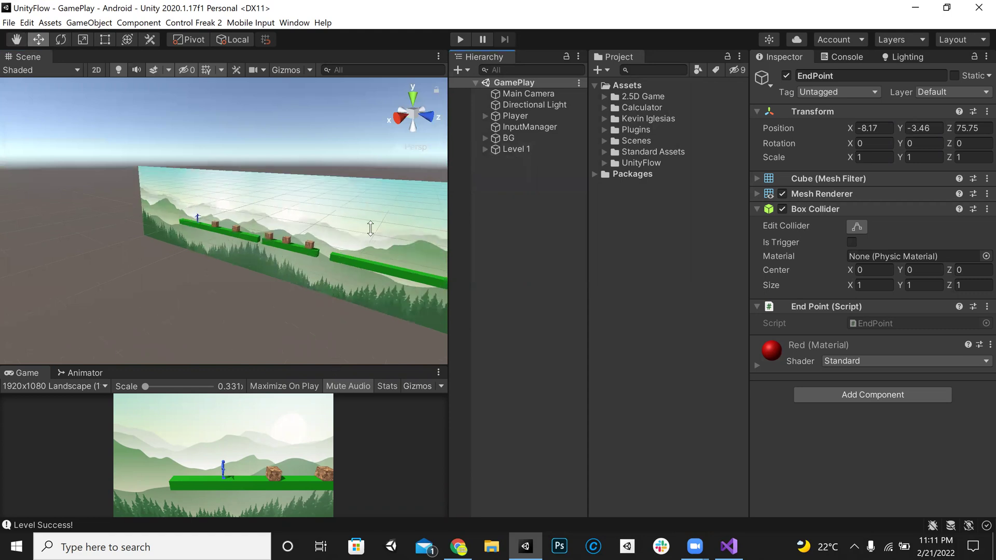
{"action": "left_click", "coordinate": [520, 208]}
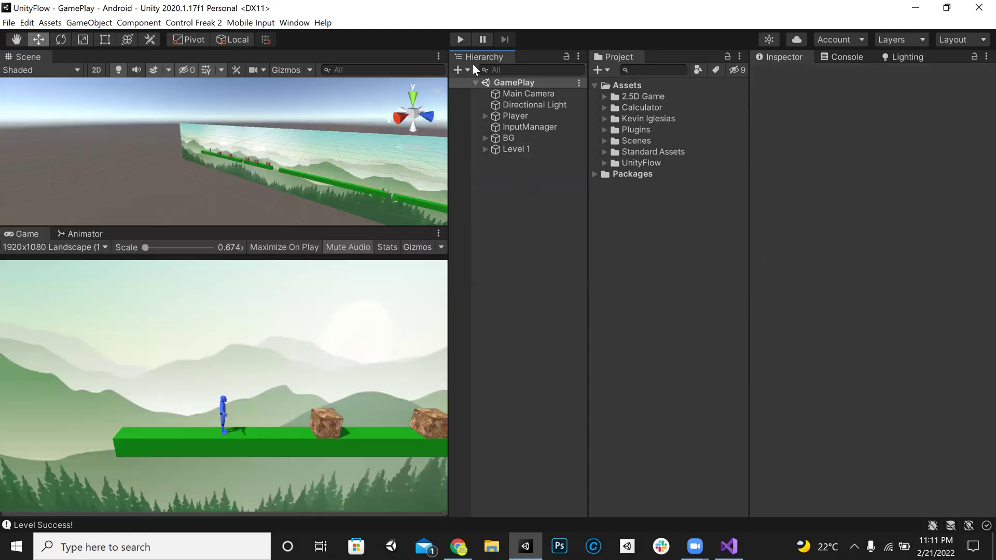
{"action": "left_click", "coordinate": [485, 149]}
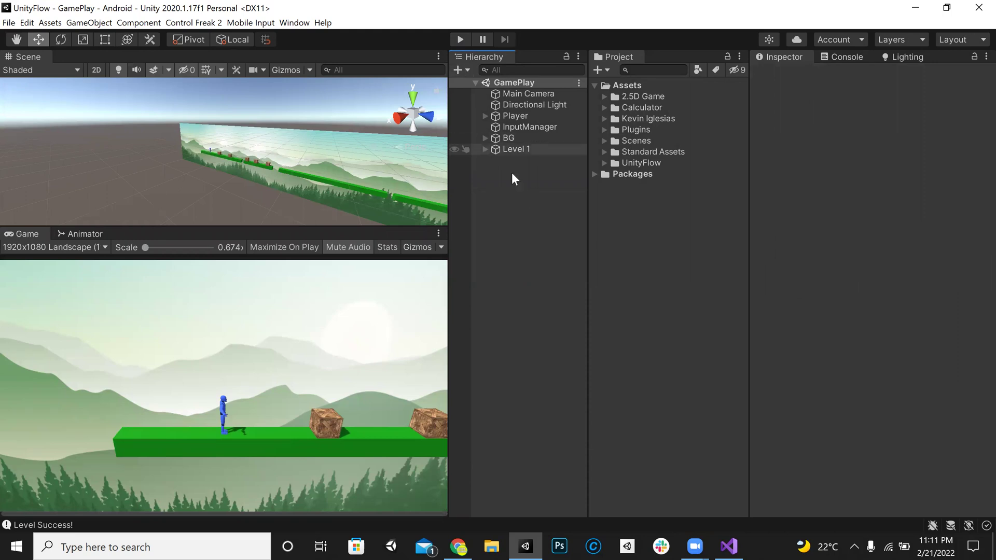
{"action": "left_click", "coordinate": [526, 182]}
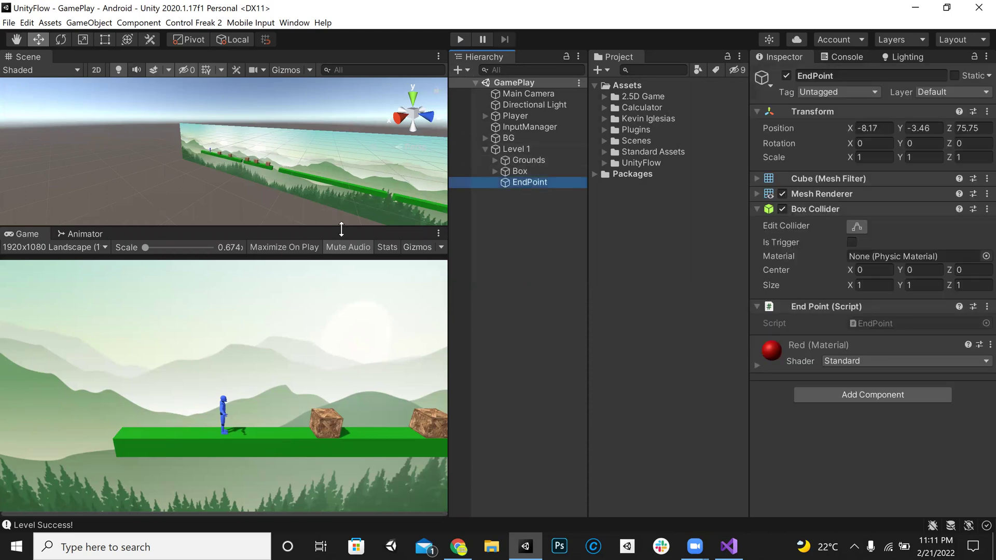
{"action": "left_click_drag", "start_coordinate": [376, 226], "coordinate": [377, 364]}
{"action": "right_click_drag", "start_coordinate": [242, 183], "coordinate": [524, 175]}
Try duplicating EndPoint inside Level 1 and naming the copy LevelFailed.
{"action": "left_click", "coordinate": [524, 178]}
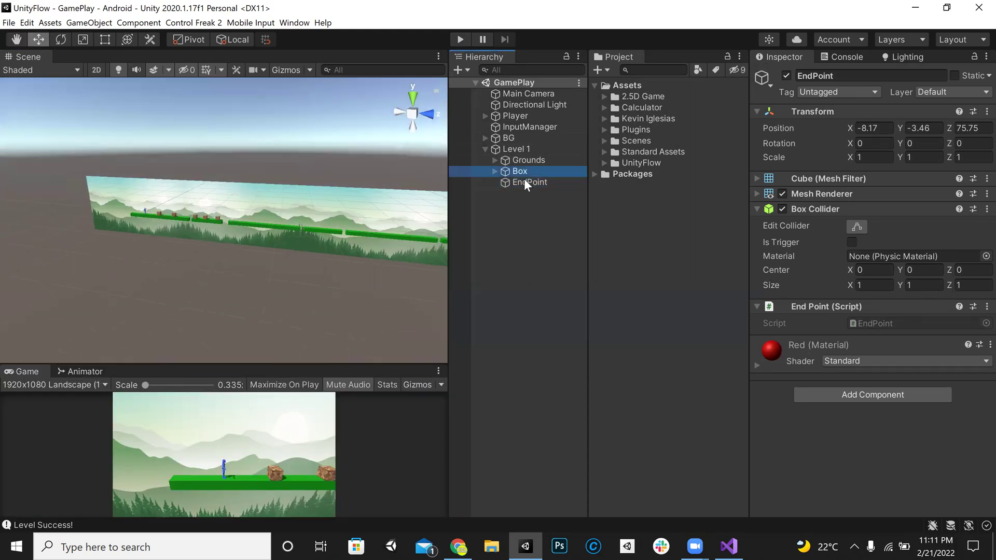
{"action": "key", "text": "ctrl+d"}
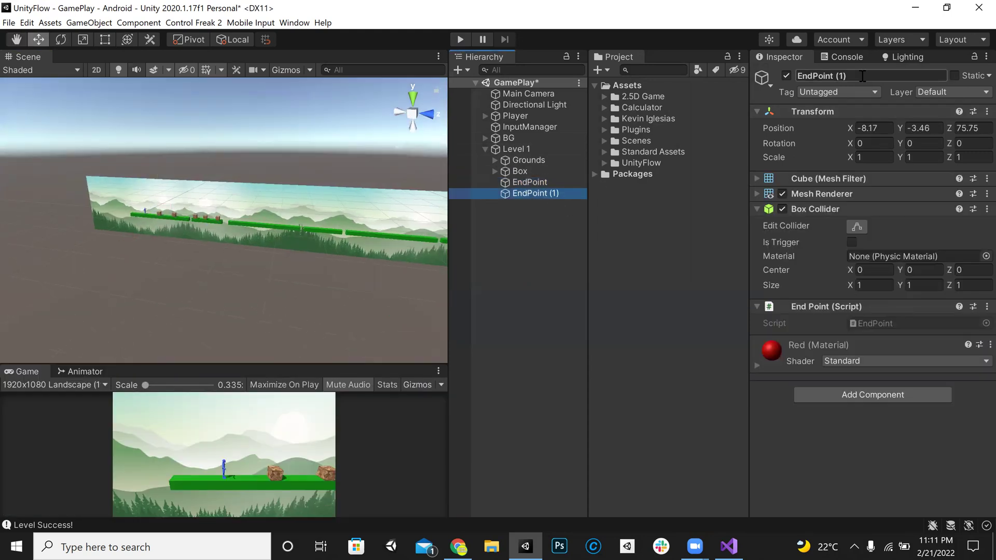
{"action": "left_click", "coordinate": [862, 76]}
{"action": "type", "text": "level"}
{"action": "key", "text": "BackSpace"}
{"action": "key", "text": "BackSpace"}
{"action": "key", "text": "BackSpace"}
{"action": "key", "text": "BackSpace"}
{"action": "key", "text": "BackSpace"}
{"action": "type", "text": "LevelFailed"}
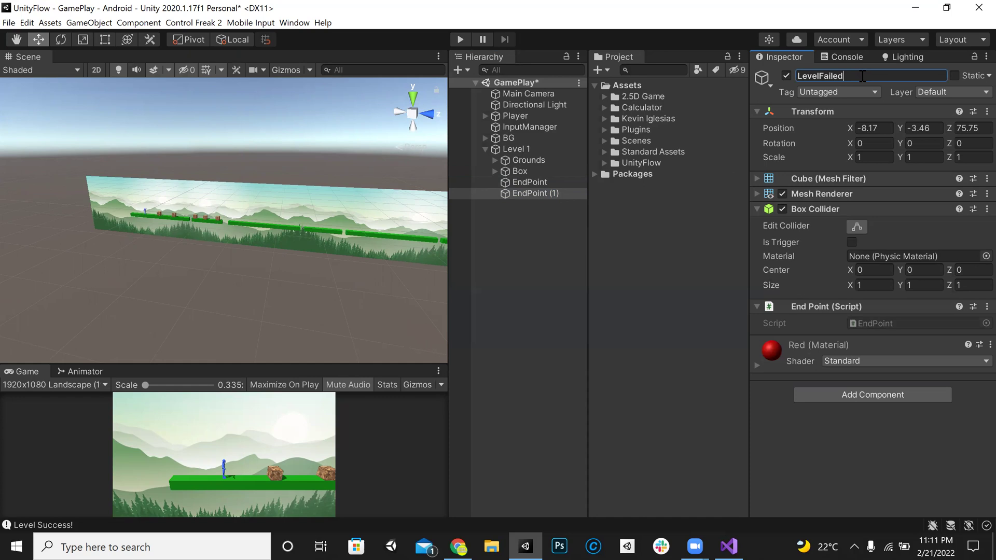
Discard the name entered for the EndPoint copy and remove the copy from Level 1.
{"action": "key", "text": "BackSpace"}
{"action": "key", "text": "BackSpace"}
{"action": "key", "text": "BackSpace"}
{"action": "key", "text": "BackSpace"}
{"action": "key", "text": "BackSpace"}
{"action": "key", "text": "BackSpace"}
{"action": "key", "text": "BackSpace"}
{"action": "key", "text": "BackSpace"}
{"action": "key", "text": "BackSpace"}
{"action": "key", "text": "BackSpace"}
{"action": "key", "text": "BackSpace"}
{"action": "left_click", "coordinate": [503, 194]}
{"action": "left_click", "coordinate": [551, 184]}
{"action": "left_click", "coordinate": [547, 196]}
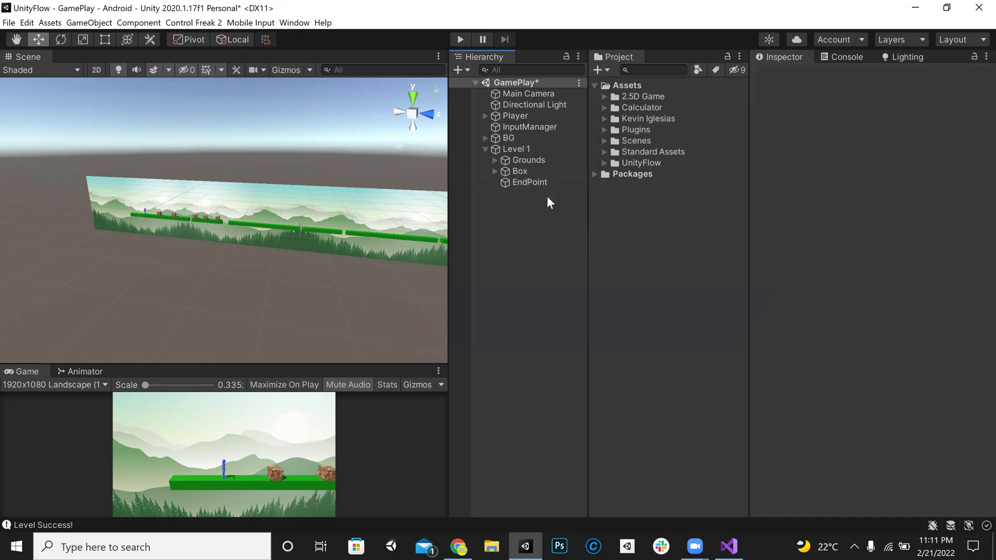
Duplicate EndPoint inside Level 1, name the copy LevelFailed, and lower it to Y -9.9 beneath the platform.
{"action": "left_click", "coordinate": [543, 183]}
{"action": "left_click", "coordinate": [191, 290]}
{"action": "right_click_drag", "start_coordinate": [266, 213], "coordinate": [317, 203]}
{"action": "left_click", "coordinate": [524, 182]}
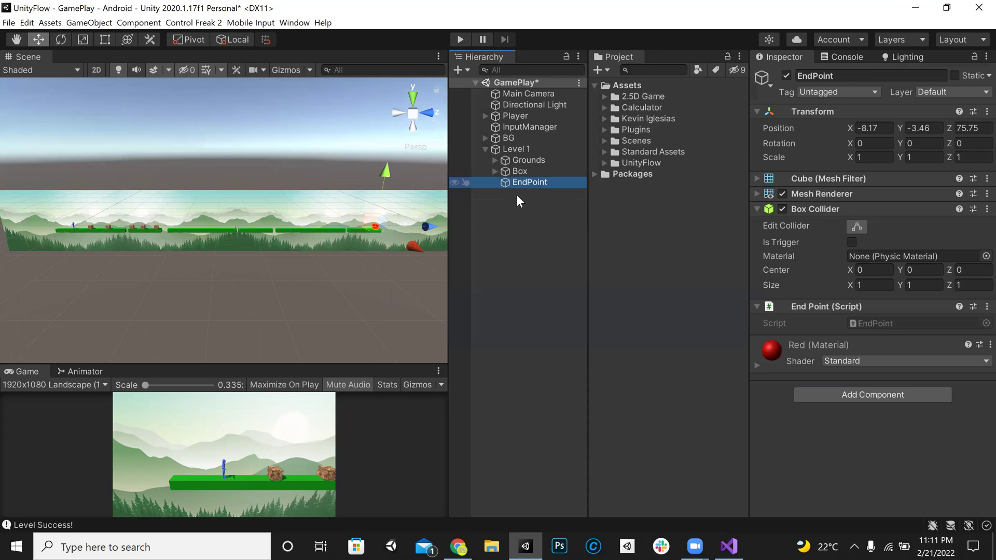
{"action": "key", "text": "ctrl+d"}
{"action": "double_click", "coordinate": [534, 193]}
{"action": "right_click_drag", "start_coordinate": [238, 302], "coordinate": [400, 271]}
{"action": "scroll", "coordinate": [400, 271], "scroll_direction": "down", "scroll_amount": 5}
{"action": "left_click", "coordinate": [855, 78]}
{"action": "type", "text": "LevelFailed"}
{"action": "key", "text": "Return"}
{"action": "right_click_drag", "start_coordinate": [240, 203], "coordinate": [259, 185]}
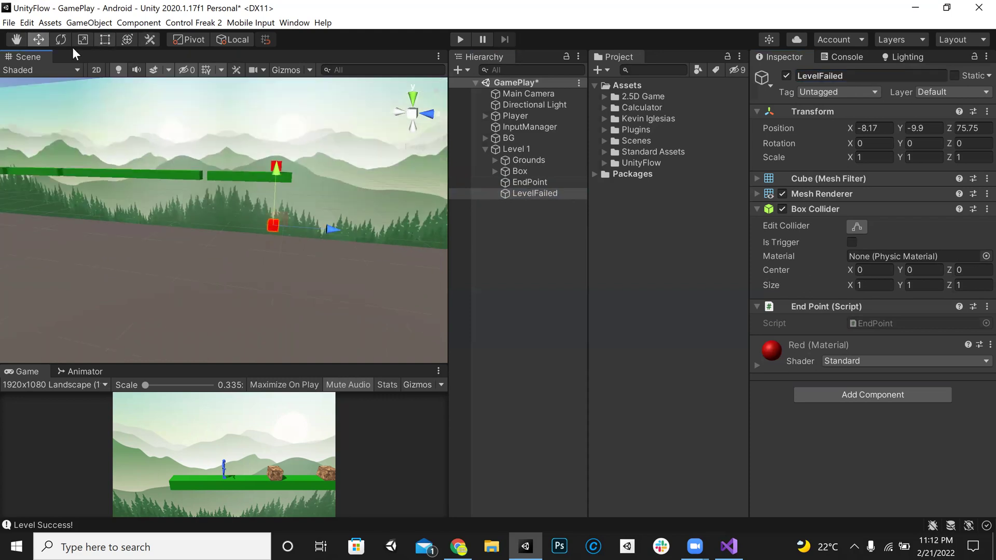
Stretch the LevelFailed cube with the Rect tool to an X scale of about 8.26.
{"action": "left_click", "coordinate": [104, 41]}
{"action": "left_click_drag", "start_coordinate": [180, 200], "coordinate": [58, 199], "text": "alt"}
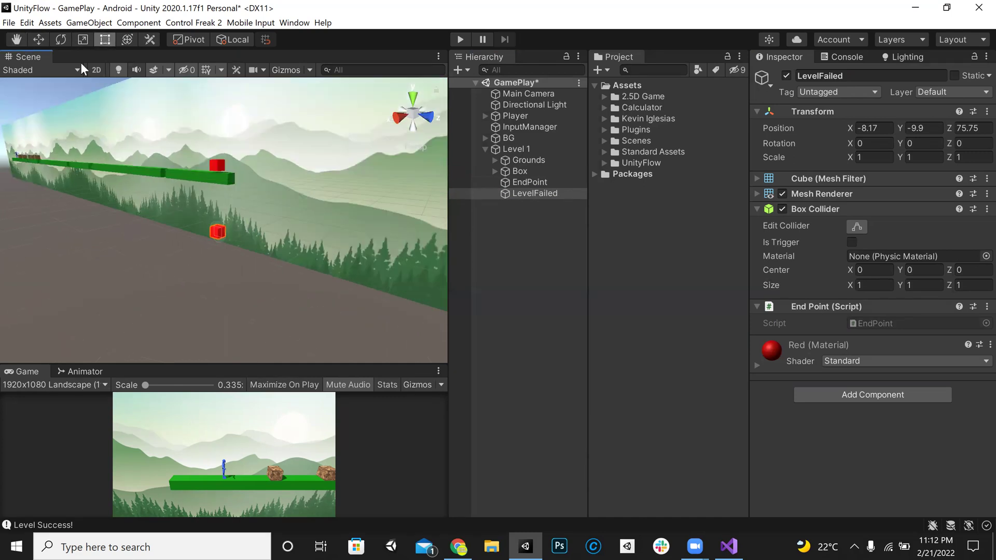
{"action": "left_click", "coordinate": [85, 42]}
{"action": "left_click_drag", "start_coordinate": [138, 231], "coordinate": [352, 234], "text": "alt"}
{"action": "left_click_drag", "start_coordinate": [290, 231], "coordinate": [300, 335], "text": "alt"}
{"action": "scroll", "coordinate": [253, 238], "scroll_direction": "up", "scroll_amount": 5}
{"action": "right_click_drag", "start_coordinate": [256, 282], "coordinate": [260, 312]}
{"action": "scroll", "coordinate": [229, 204], "scroll_direction": "down", "scroll_amount": 6}
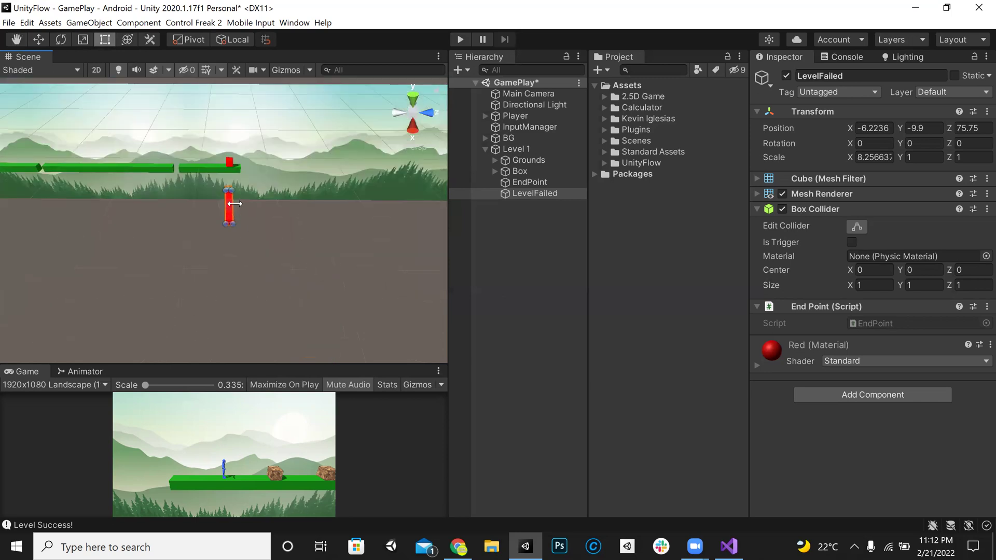
Lengthen LevelFailed beneath all the platforms to a Z scale of about 108.5.
{"action": "left_click_drag", "start_coordinate": [268, 203], "coordinate": [95, 207]}
{"action": "right_click_drag", "start_coordinate": [215, 240], "coordinate": [234, 197]}
{"action": "left_click_drag", "start_coordinate": [233, 197], "coordinate": [3, 162]}
{"action": "right_click", "coordinate": [958, 211]}
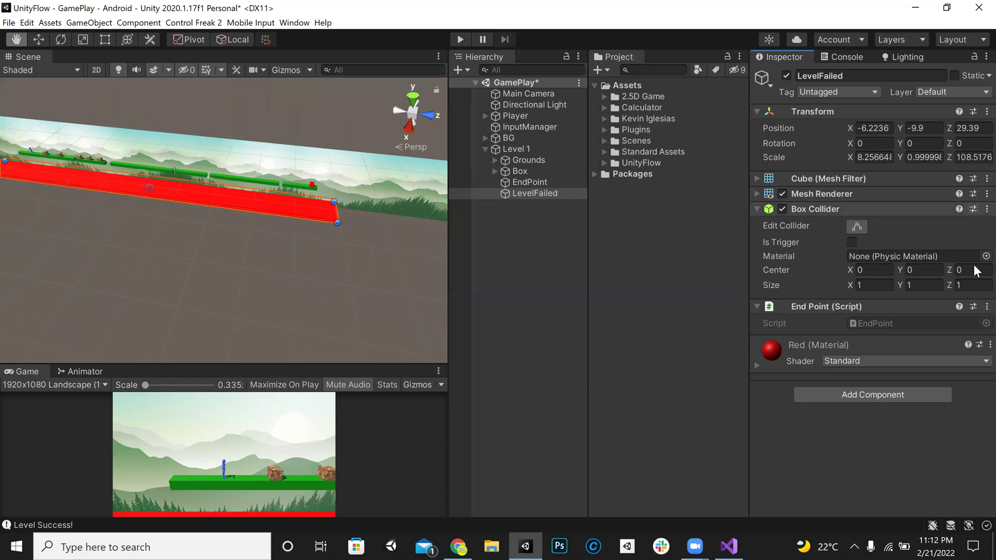
Enlarge LevelFailed to a scale of about 11.6 × 1.08 × 117.4 and save the scene.
{"action": "right_click_drag", "start_coordinate": [207, 227], "coordinate": [182, 218]}
{"action": "left_click_drag", "start_coordinate": [183, 218], "coordinate": [155, 220]}
{"action": "right_click_drag", "start_coordinate": [155, 220], "coordinate": [237, 247]}
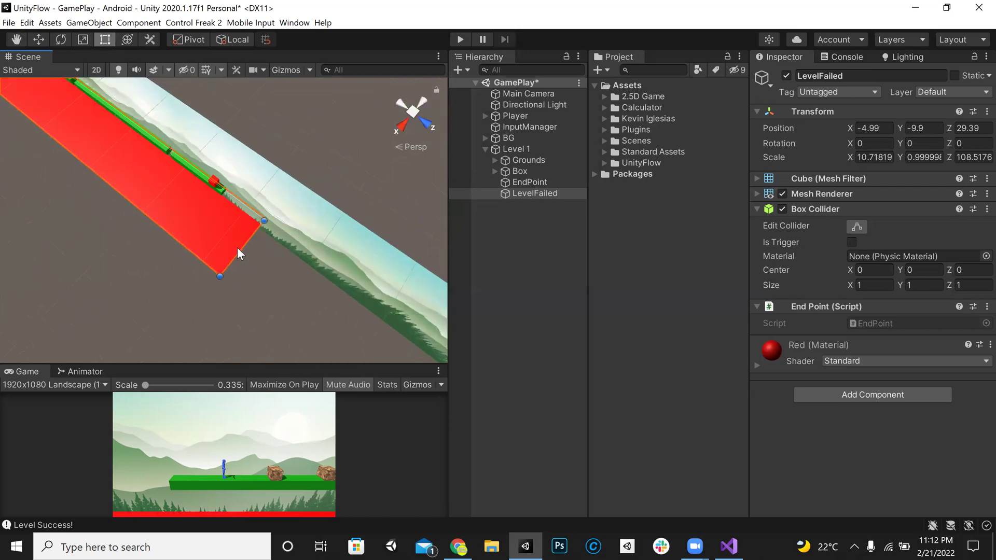
{"action": "left_click_drag", "start_coordinate": [237, 248], "coordinate": [280, 269], "text": "shift"}
{"action": "right_click_drag", "start_coordinate": [280, 269], "coordinate": [363, 280]}
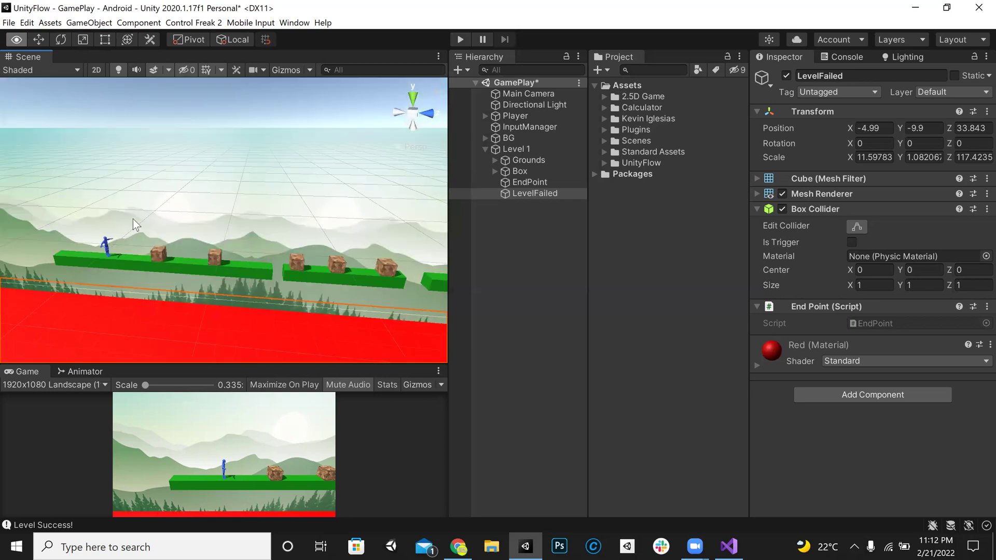
{"action": "left_click", "coordinate": [509, 203]}
{"action": "left_click", "coordinate": [516, 193]}
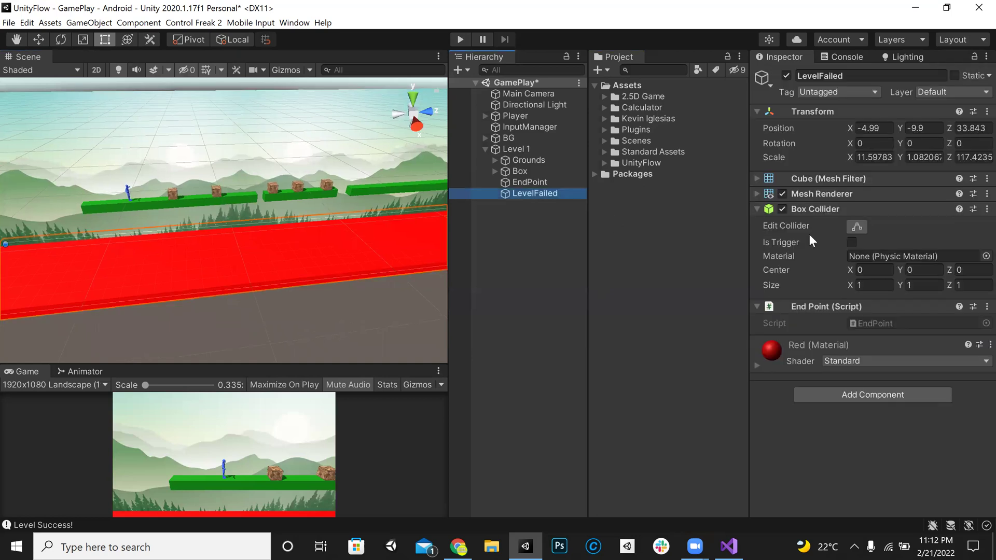
{"action": "key", "text": "ctrl+s"}
Create a new tag named FailedBox in the project's tag list.
{"action": "left_click", "coordinate": [855, 93]}
{"action": "left_click", "coordinate": [829, 225]}
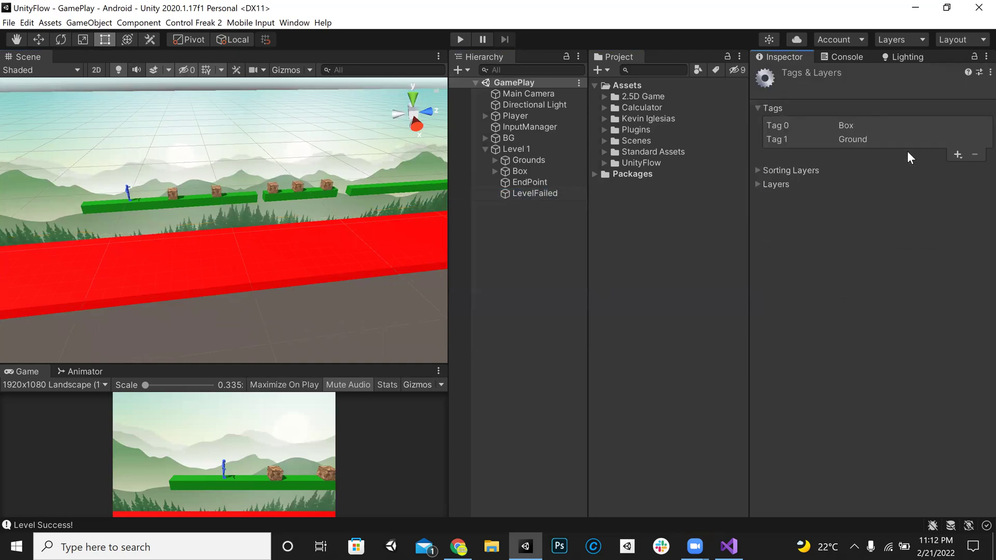
{"action": "left_click", "coordinate": [957, 154]}
{"action": "type", "text": "Failed"}
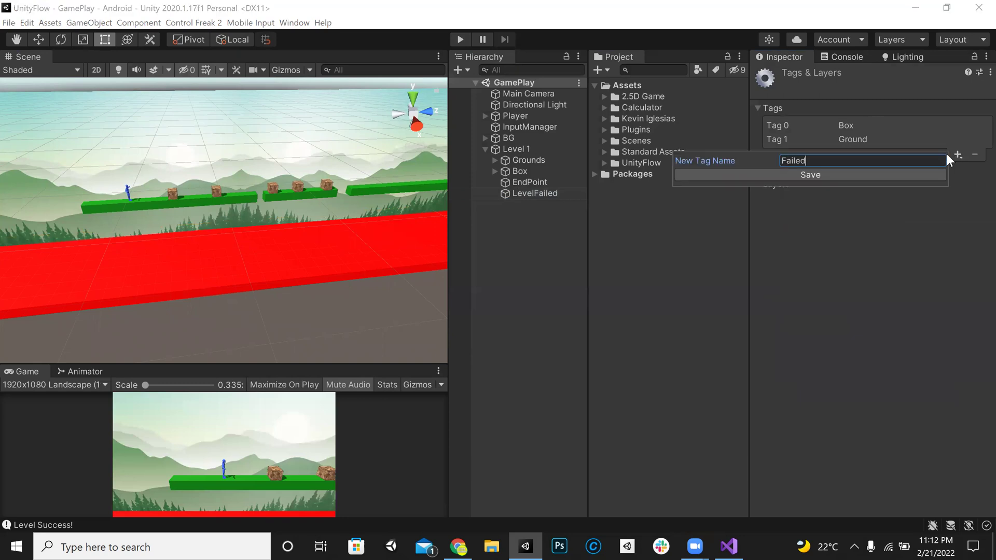
{"action": "type", "text": "Box"}
{"action": "key", "text": "Return"}
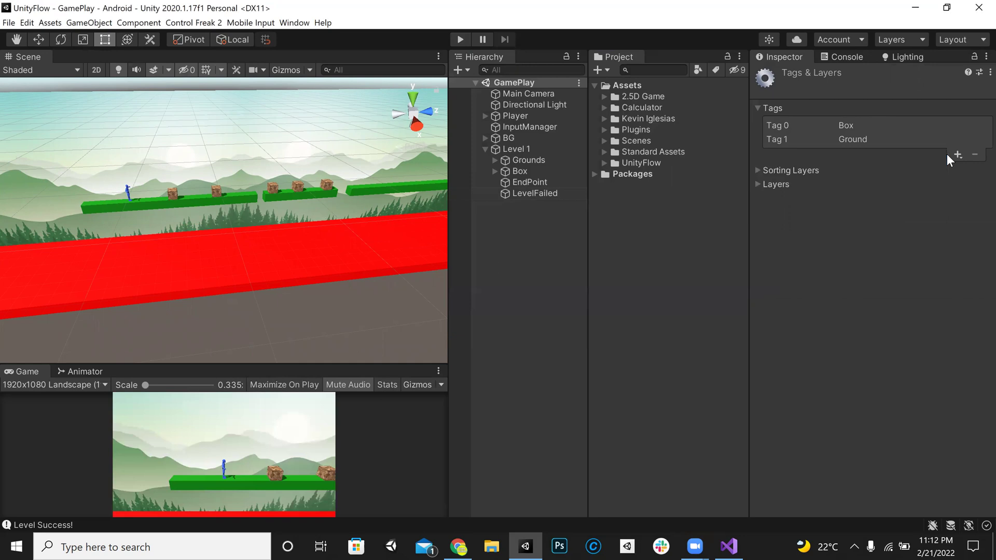
Open the Player's PlayerMovement script in Visual Studio and review its OnCollisionEnter and OnCollisionExit methods.
{"action": "left_click", "coordinate": [534, 116]}
{"action": "double_click", "coordinate": [890, 226]}
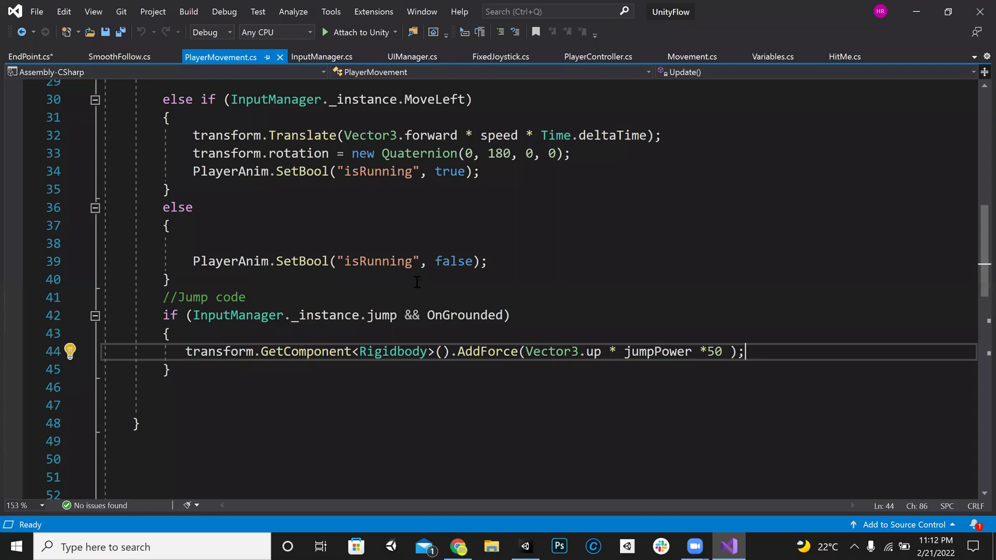
{"action": "scroll", "coordinate": [417, 281], "scroll_direction": "down", "scroll_amount": 7}
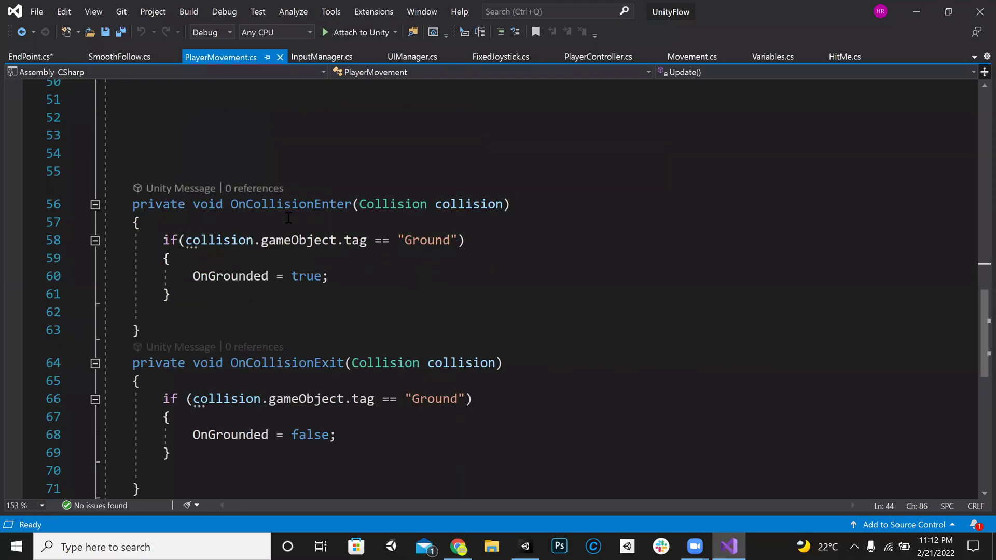
{"action": "scroll", "coordinate": [288, 217], "scroll_direction": "down", "scroll_amount": 3}
{"action": "scroll", "coordinate": [365, 252], "scroll_direction": "up", "scroll_amount": 4}
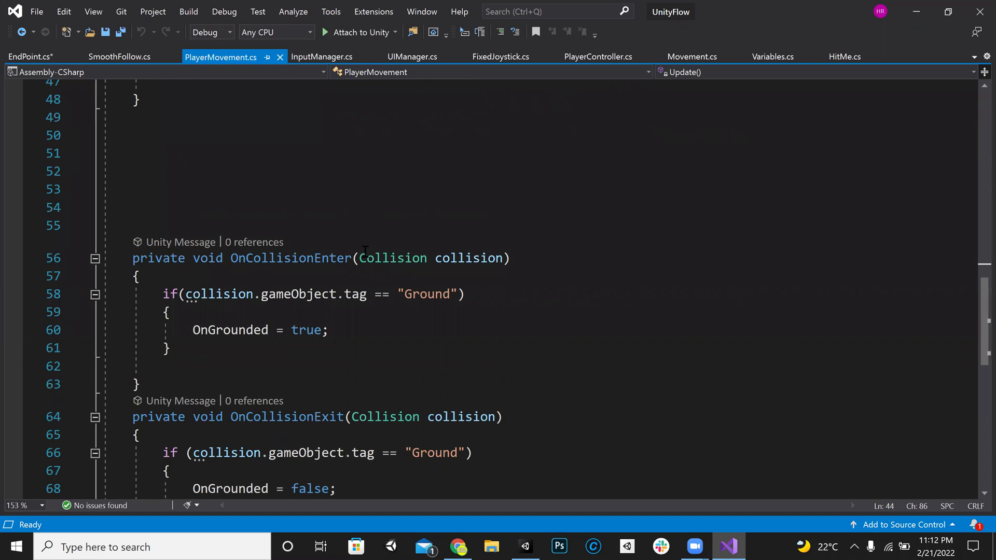
{"action": "scroll", "coordinate": [365, 252], "scroll_direction": "up", "scroll_amount": 7}
{"action": "scroll", "coordinate": [365, 253], "scroll_direction": "down", "scroll_amount": 14}
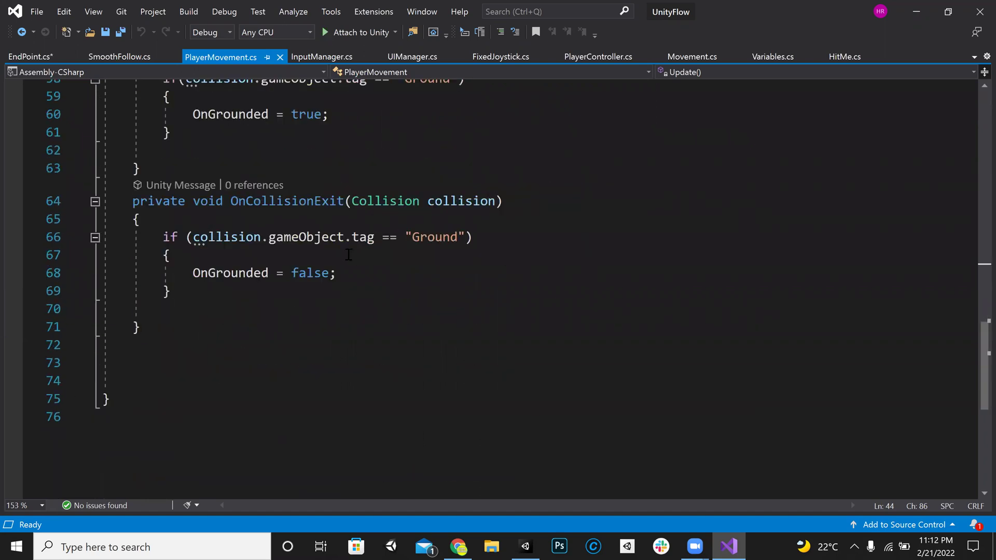
Insert several blank lines below the OnCollisionExit method to make room for a new method.
{"action": "scroll", "coordinate": [293, 261], "scroll_direction": "up", "scroll_amount": 1}
{"action": "left_click", "coordinate": [295, 262]}
{"action": "key", "text": "Return"}
{"action": "key", "text": "Return"}
{"action": "key", "text": "Return"}
{"action": "key", "text": "Return"}
{"action": "key", "text": "Return"}
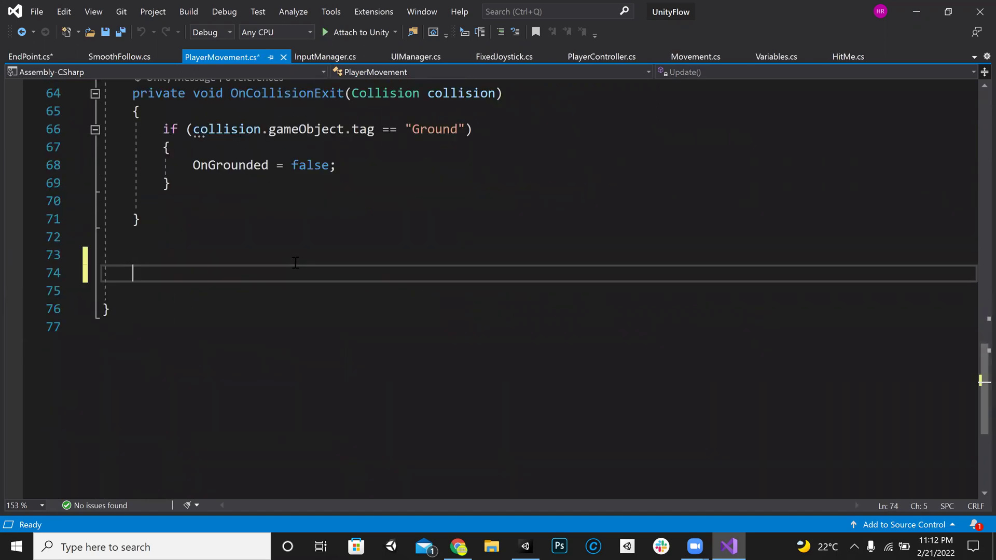
{"action": "key", "text": "Up"}
{"action": "key", "text": "Up"}
{"action": "key", "text": "Up"}
{"action": "key", "text": "Up"}
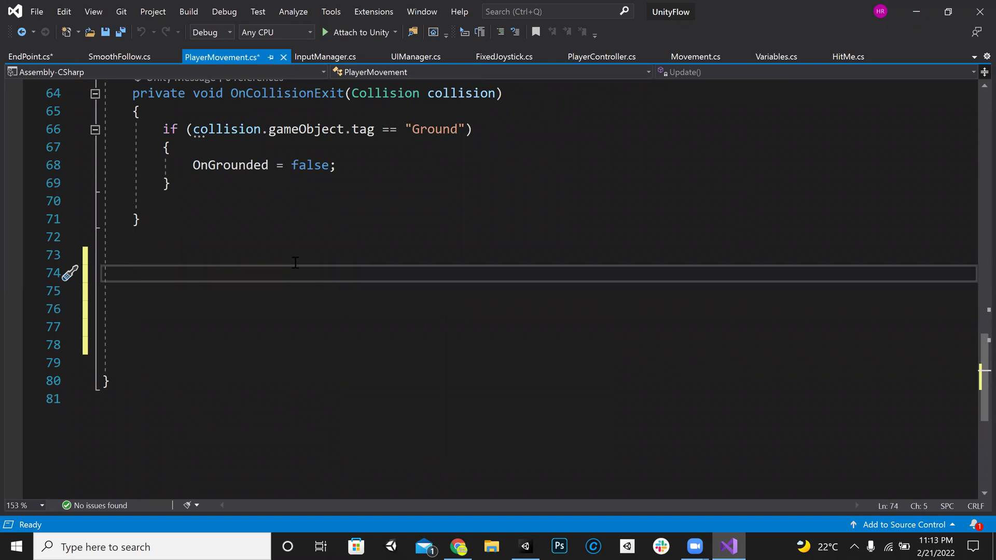
{"action": "type", "text": "publi"}
{"action": "key", "text": "BackSpace"}
{"action": "key", "text": "BackSpace"}
{"action": "key", "text": "BackSpace"}
{"action": "key", "text": "BackSpace"}
{"action": "key", "text": "BackSpace"}
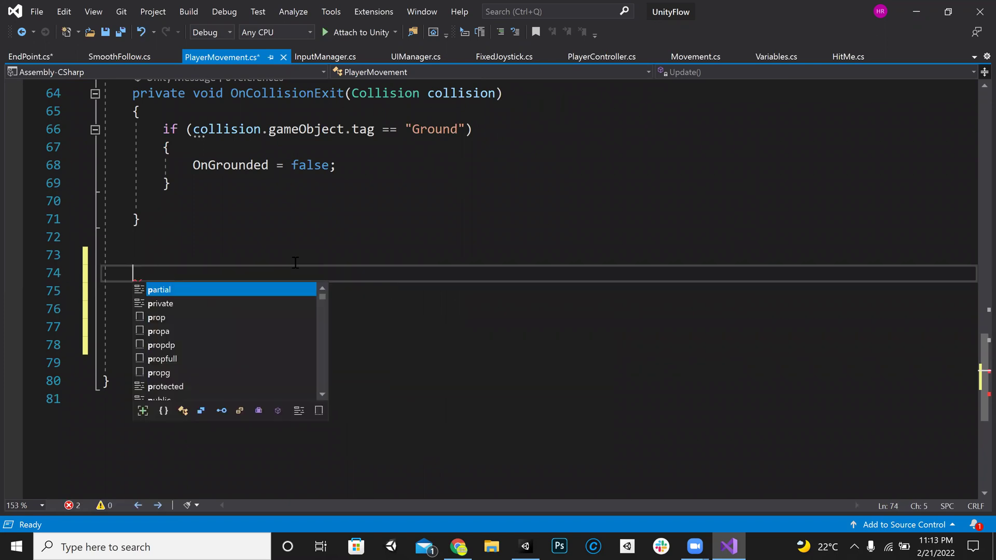
Add an OnTriggerEnter(Collider other) method below OnCollisionExit, with blank lines in its body.
{"action": "type", "text": "ontr"}
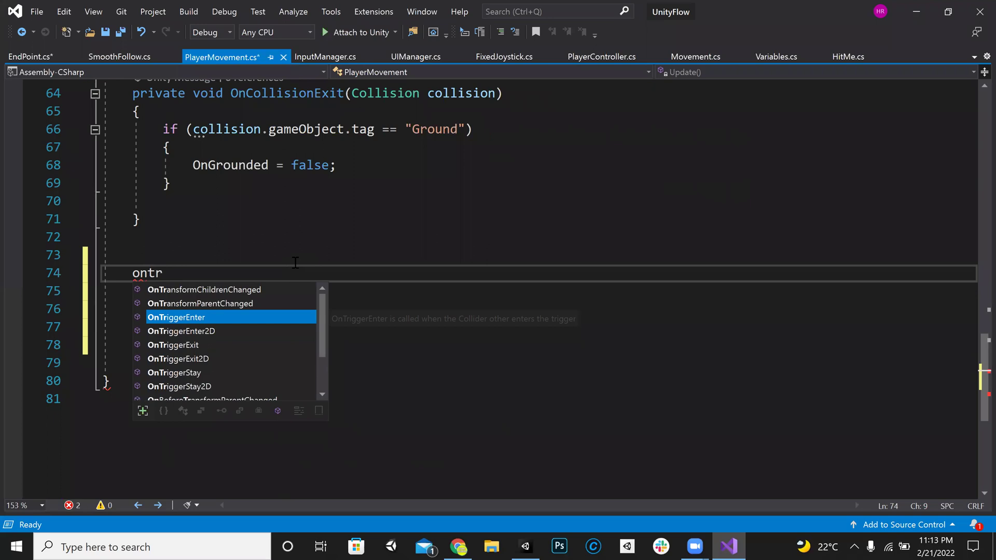
{"action": "key", "text": "Tab"}
{"action": "key", "text": "Return"}
{"action": "key", "text": "Return"}
{"action": "key", "text": "Return"}
{"action": "key", "text": "Up"}
{"action": "key", "text": "Up"}
Inside OnTriggerEnter, add an if block that checks whether other.tag == "FailedBox".
{"action": "type", "text": "if("}
{"action": "type", "text": "other"}
{"action": "type", "text": ".tag "}
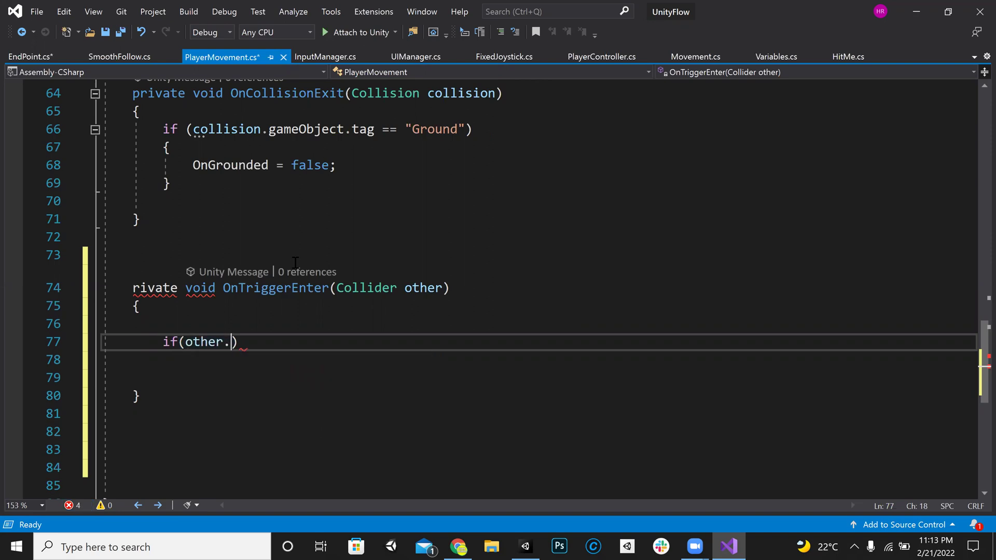
{"action": "type", "text": "== \"Faile"}
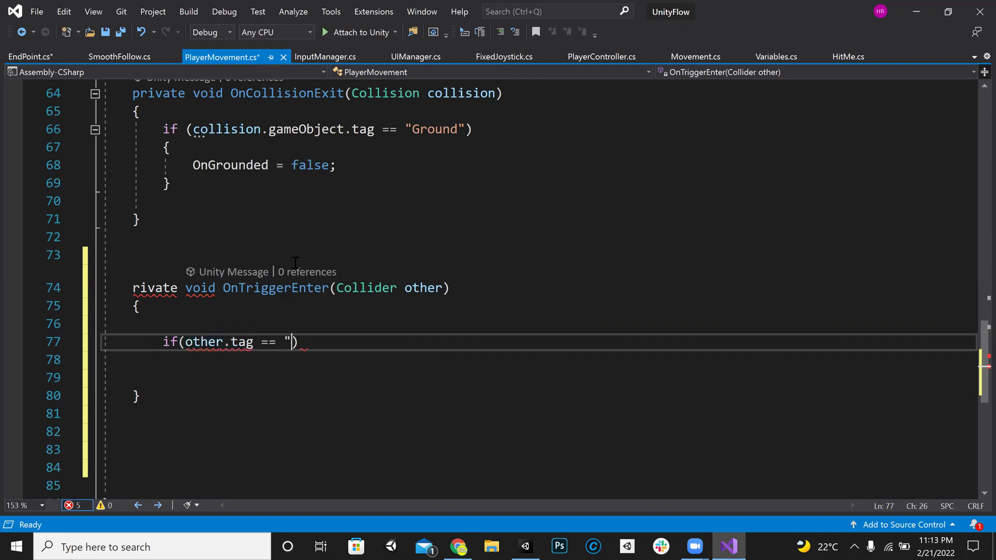
{"action": "type", "text": "dBox\")"}
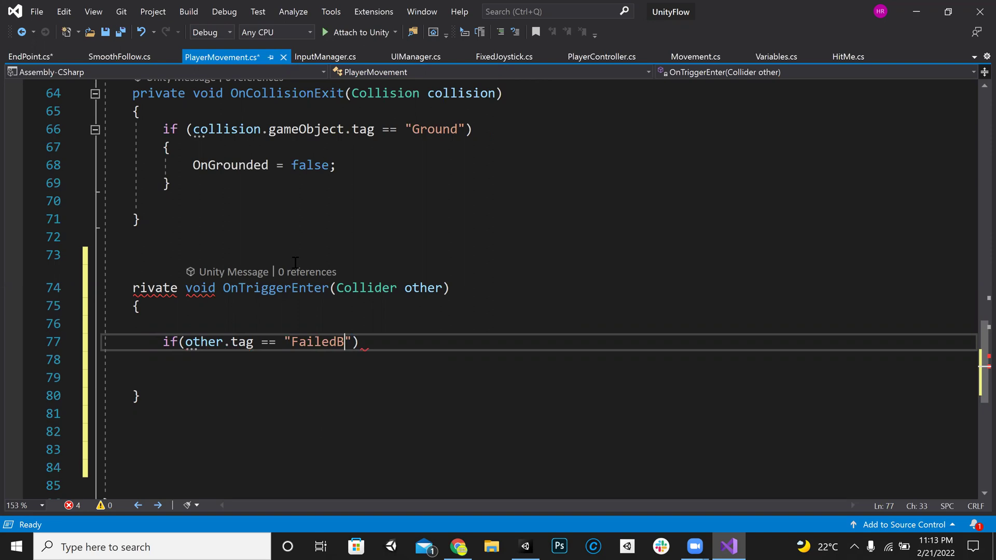
{"action": "type", "text": " {"}
{"action": "key", "text": "Return"}
{"action": "key", "text": "Return"}
Inside the FailedBox check, add a Debug.Log call with the message "Level Failed".
{"action": "type", "text": "debug.Log"}
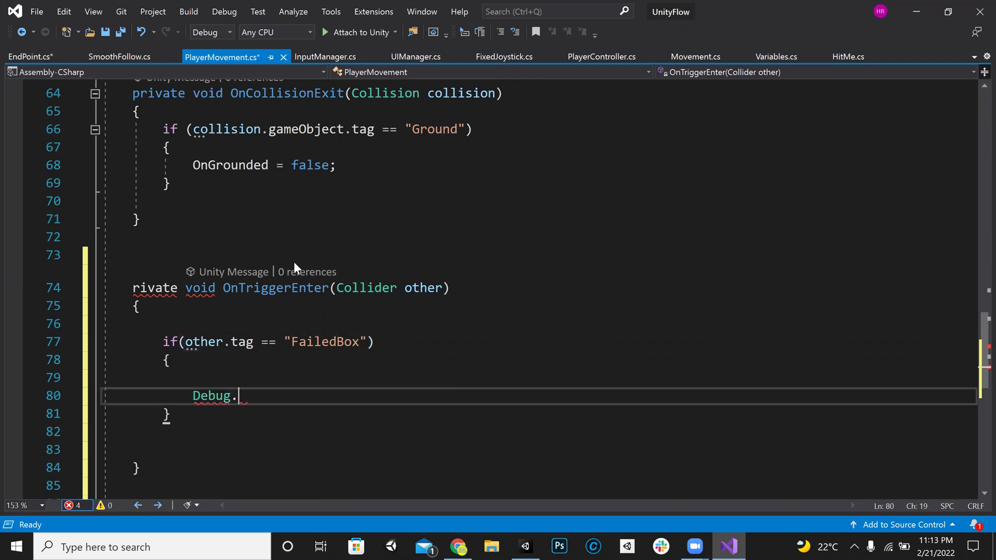
{"action": "key", "text": "Escape"}
{"action": "type", "text": "();"}
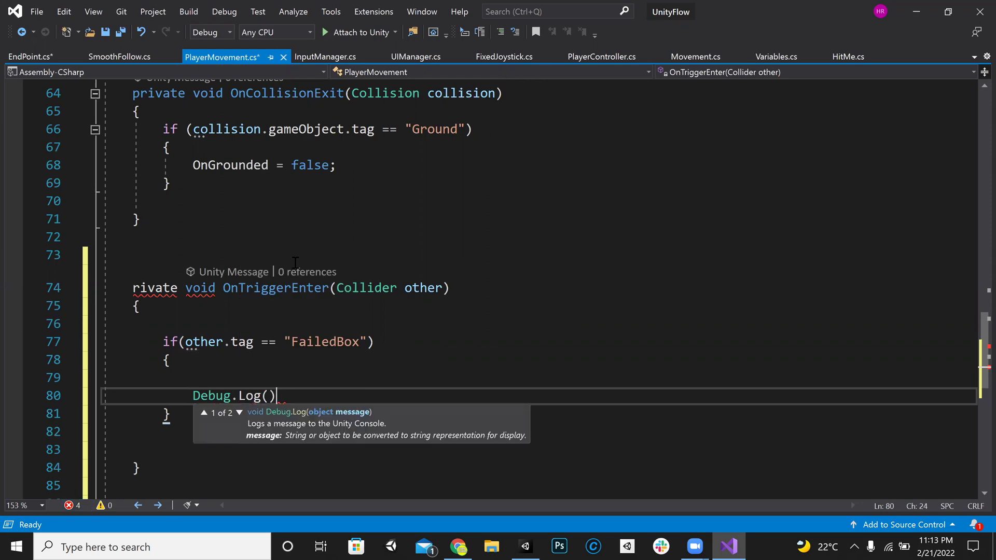
{"action": "key", "text": "Left"}
{"action": "key", "text": "Left"}
{"action": "type", "text": "\"LK"}
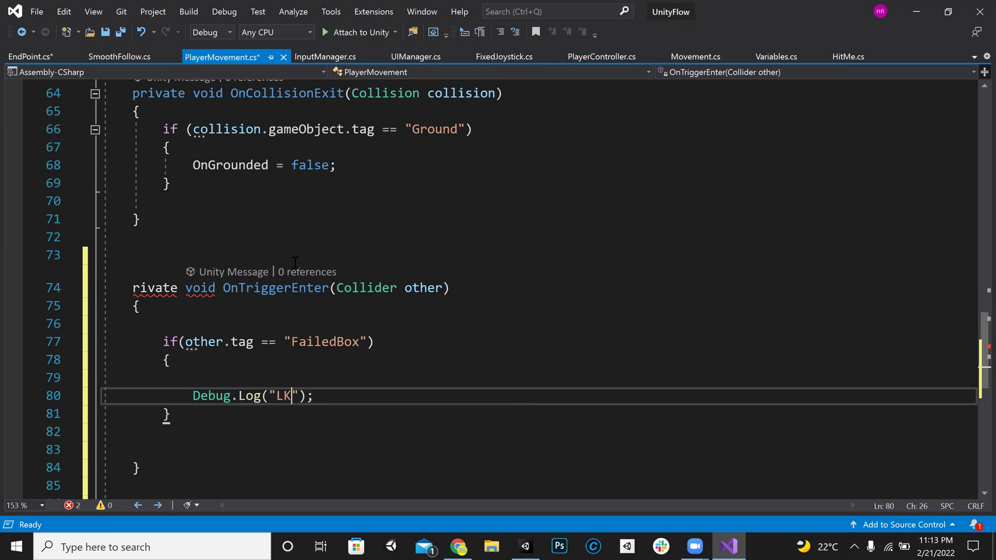
{"action": "key", "text": "BackSpace"}
{"action": "key", "text": "BackSpace"}
{"action": "type", "text": "Level Failed"}
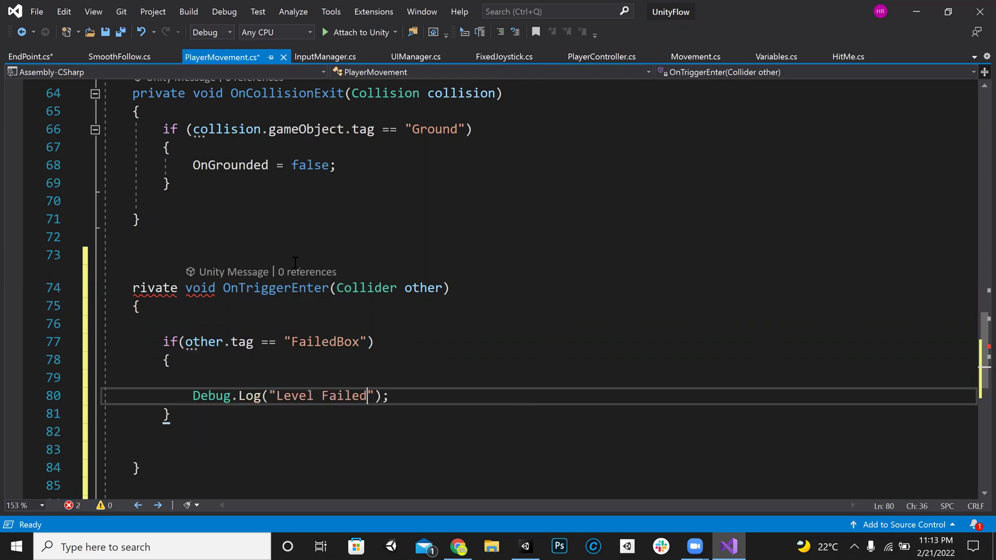
Complete the log message as "Level Failed!" and correct the OnTriggerEnter method's access modifier to private.
{"action": "type", "text": "!"}
{"action": "key", "text": "ctrl+s"}
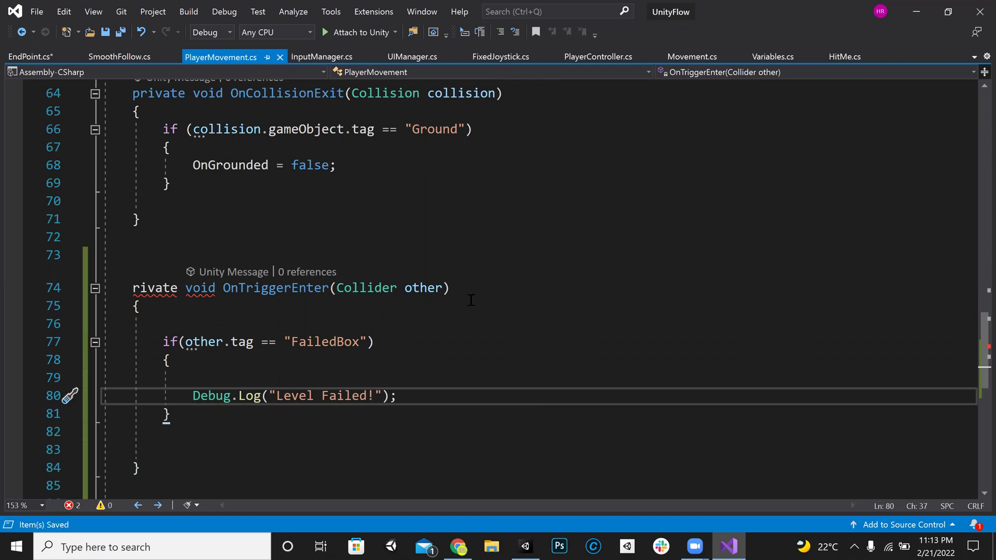
{"action": "left_click", "coordinate": [131, 294]}
{"action": "type", "text": "p"}
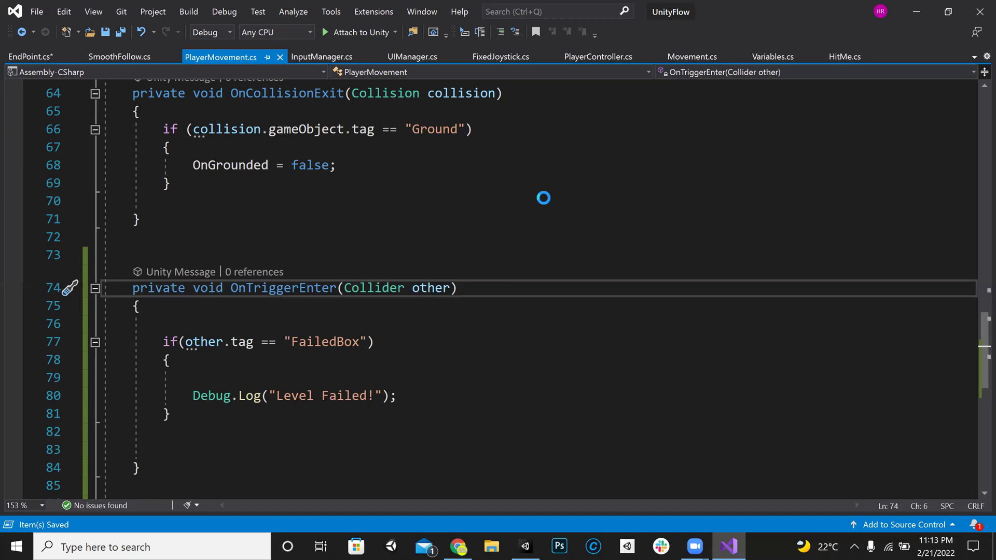
Switch to Unity and enable Is Trigger on the LevelFailed object's Box Collider.
{"action": "key", "text": "alt+Tab"}
{"action": "left_click", "coordinate": [548, 196]}
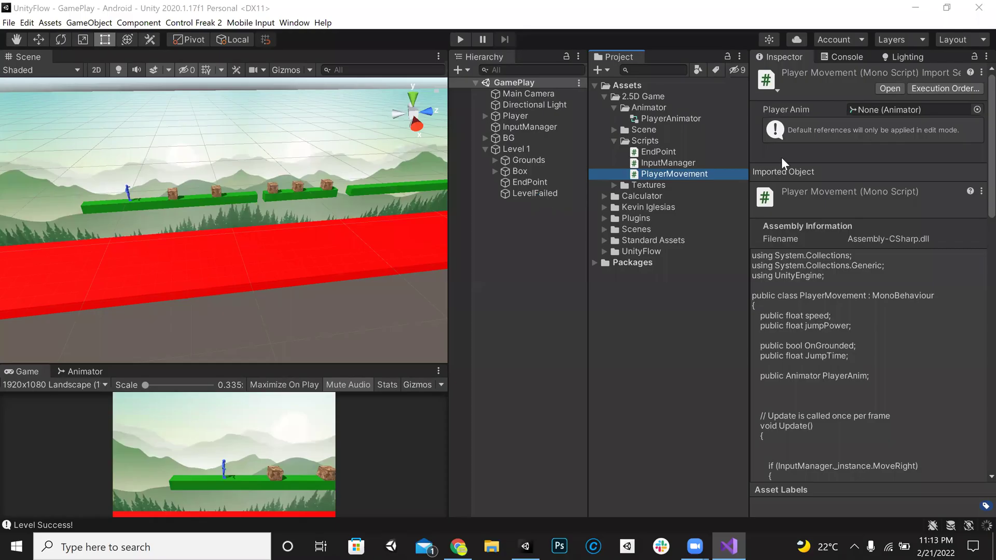
{"action": "left_click", "coordinate": [851, 243]}
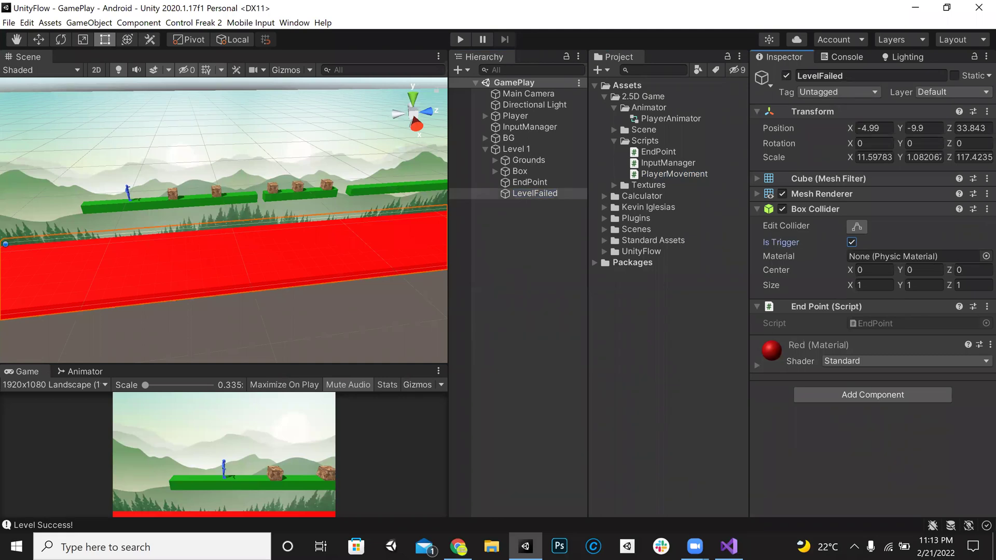
{"action": "mouse_move", "coordinate": [695, 546]}
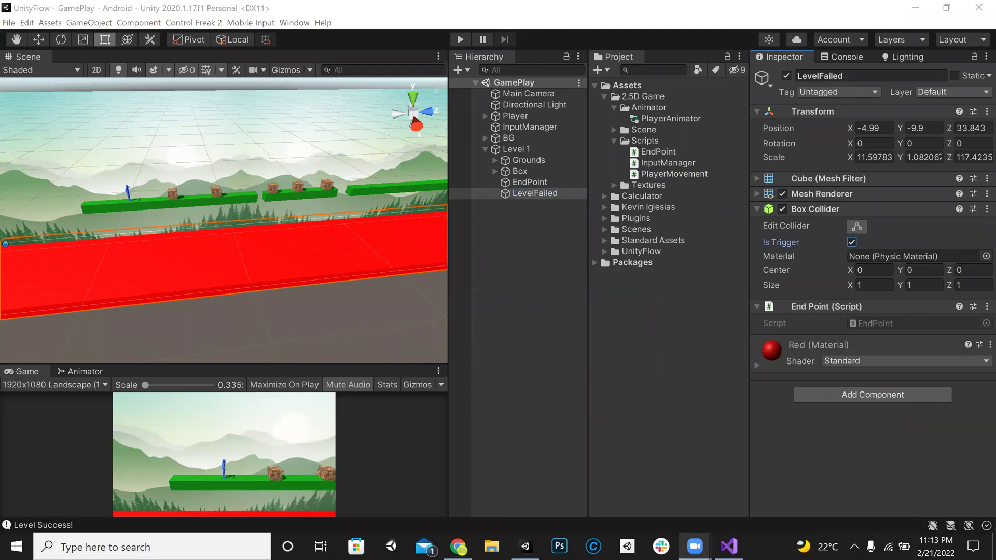
{"action": "left_click", "coordinate": [770, 491]}
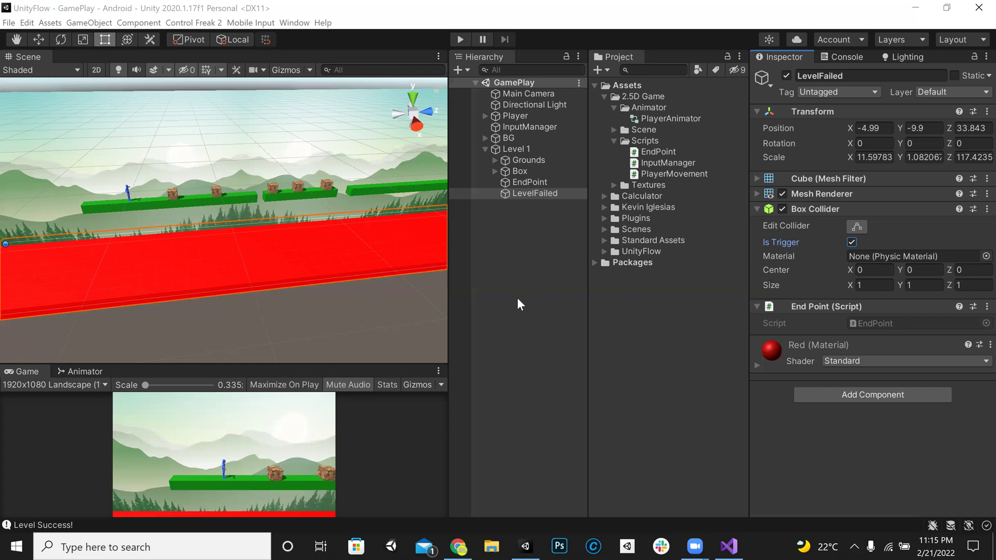
Assign the FailedBox tag to the red LevelFailed object and save the scene.
{"action": "left_click", "coordinate": [115, 250]}
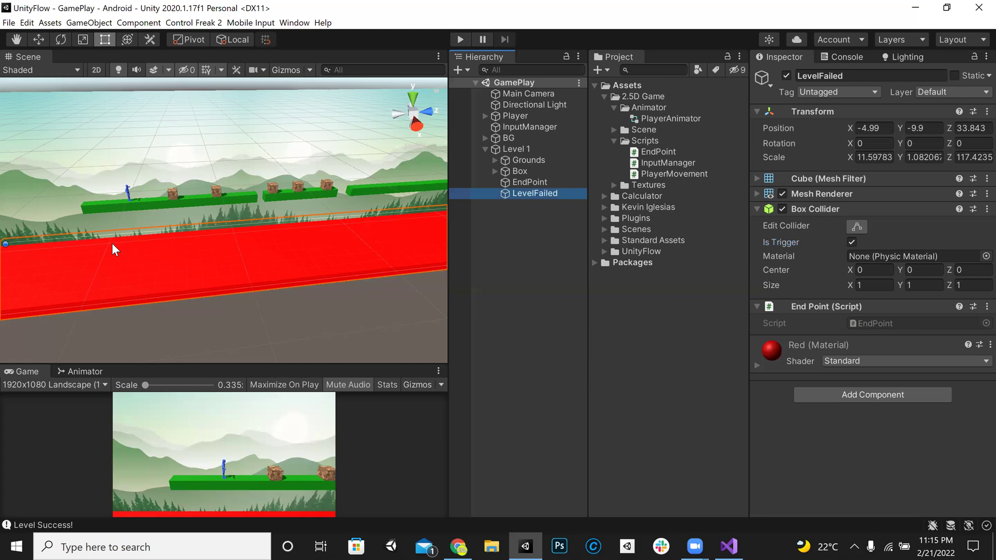
{"action": "left_click", "coordinate": [844, 94]}
{"action": "left_click", "coordinate": [855, 226]}
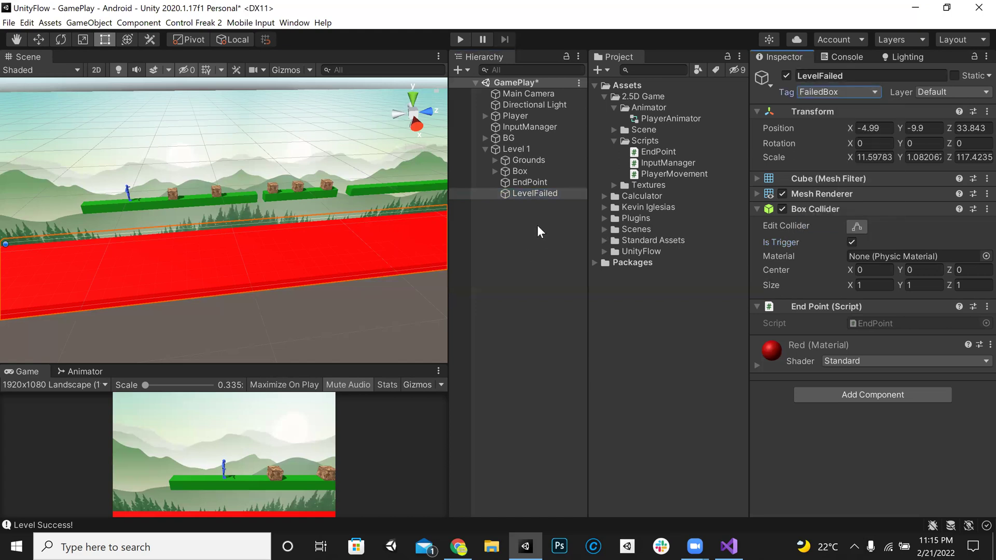
{"action": "left_click", "coordinate": [541, 230]}
{"action": "key", "text": "ctrl+s"}
{"action": "left_click_drag", "start_coordinate": [209, 215], "coordinate": [317, 263], "text": "alt"}
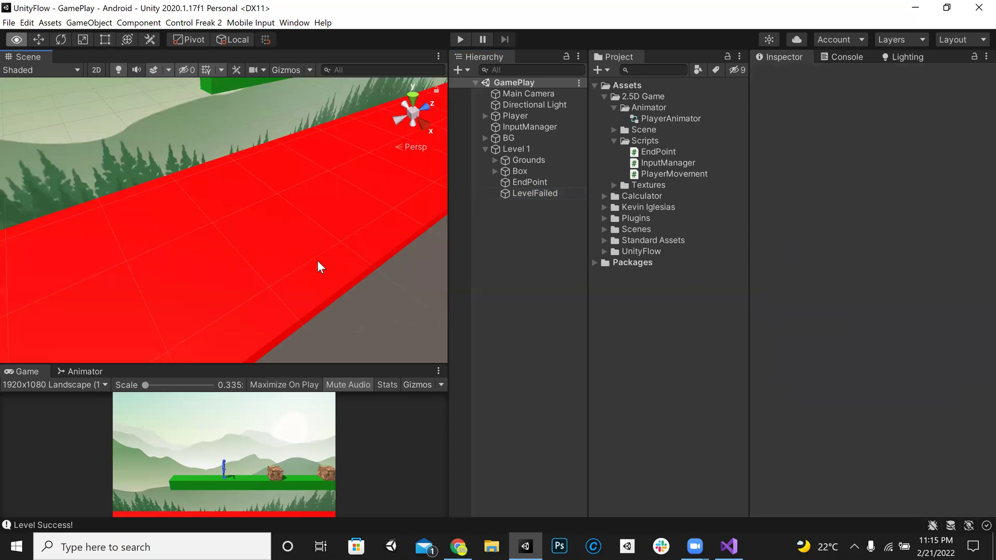
{"action": "scroll", "coordinate": [316, 263], "scroll_direction": "up", "scroll_amount": 2}
{"action": "left_click", "coordinate": [216, 242]}
{"action": "left_click_drag", "start_coordinate": [216, 242], "coordinate": [328, 242], "text": "alt"}
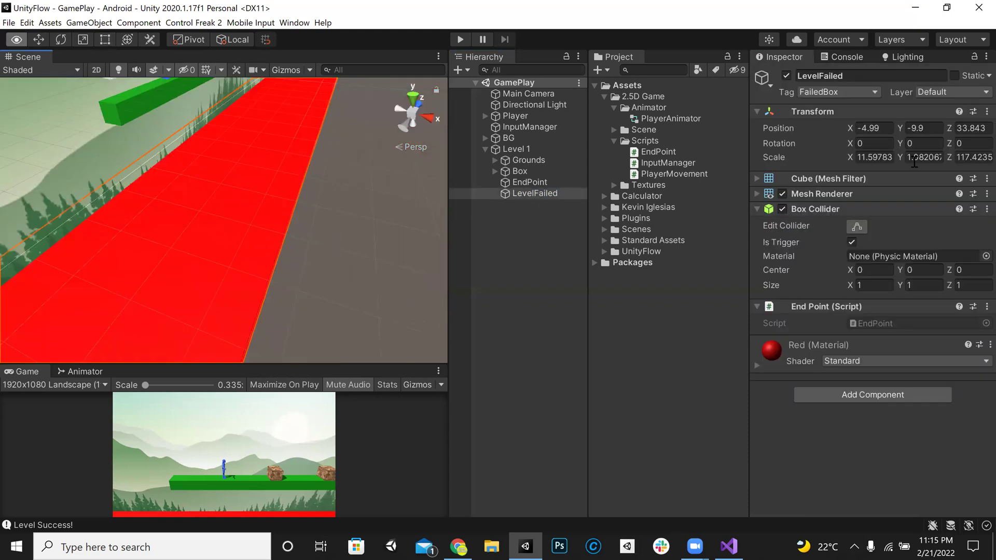
{"action": "scroll", "coordinate": [324, 229], "scroll_direction": "down", "scroll_amount": 5}
{"action": "left_click_drag", "start_coordinate": [321, 179], "coordinate": [258, 177], "text": "alt"}
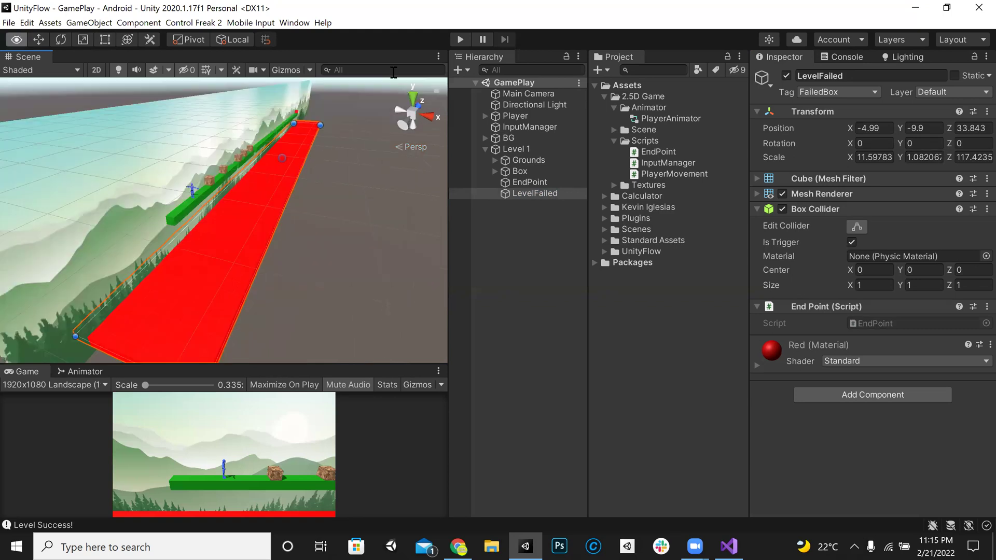
Play-test Level 1 in an enlarged Game view, drop the player through a platform gap, and check the logged messages.
{"action": "left_click", "coordinate": [456, 38]}
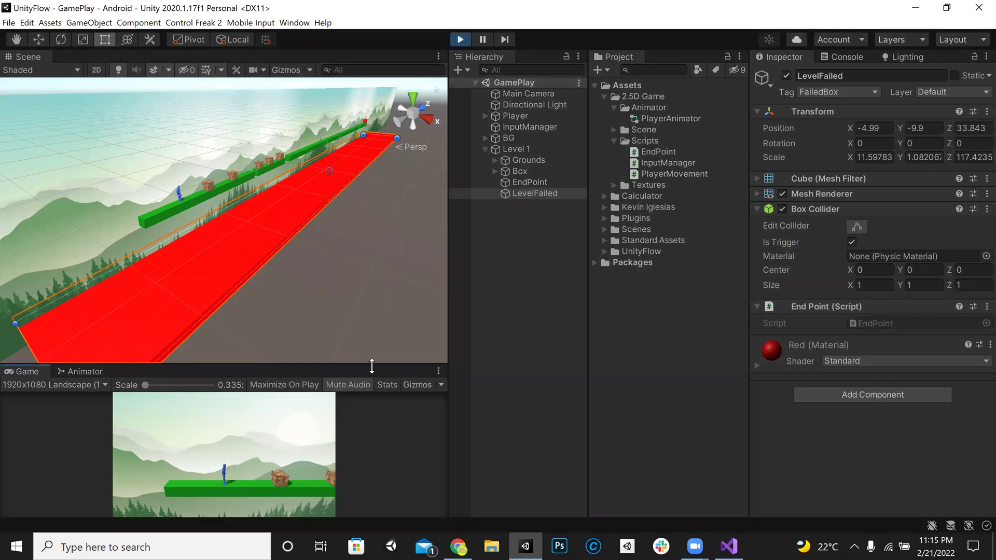
{"action": "left_click_drag", "start_coordinate": [372, 366], "coordinate": [369, 204]}
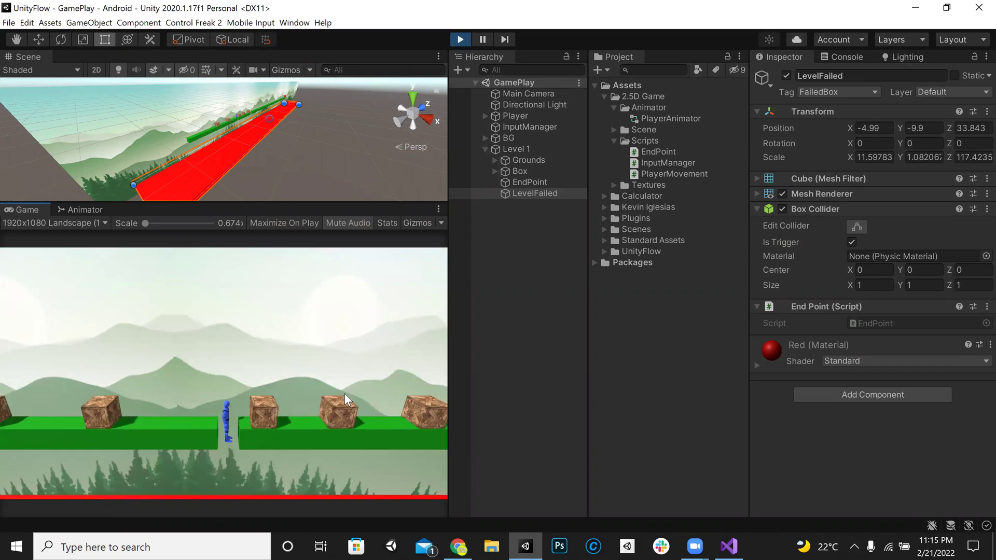
{"action": "left_click", "coordinate": [484, 41]}
{"action": "left_click", "coordinate": [845, 57]}
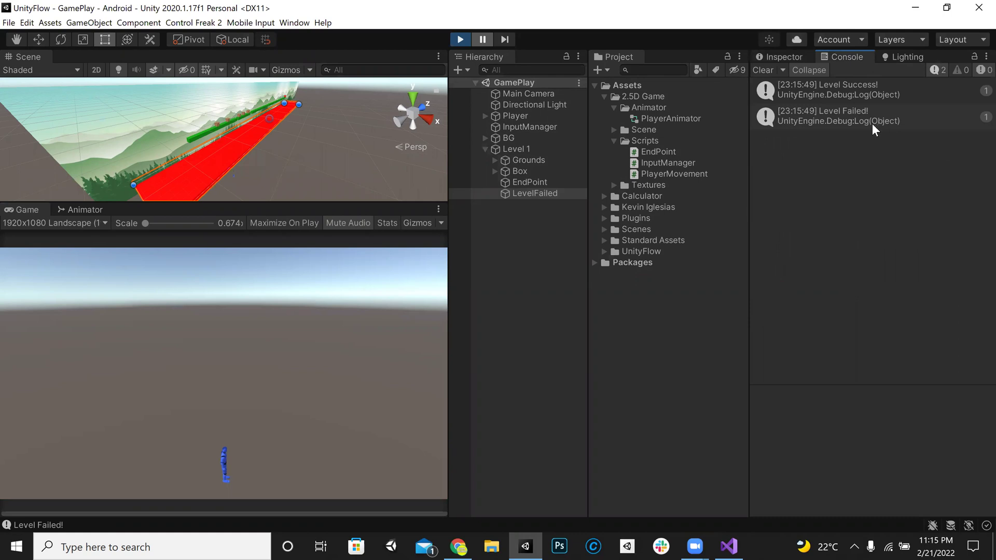
{"action": "left_click", "coordinate": [460, 40]}
{"action": "left_click", "coordinate": [844, 92]}
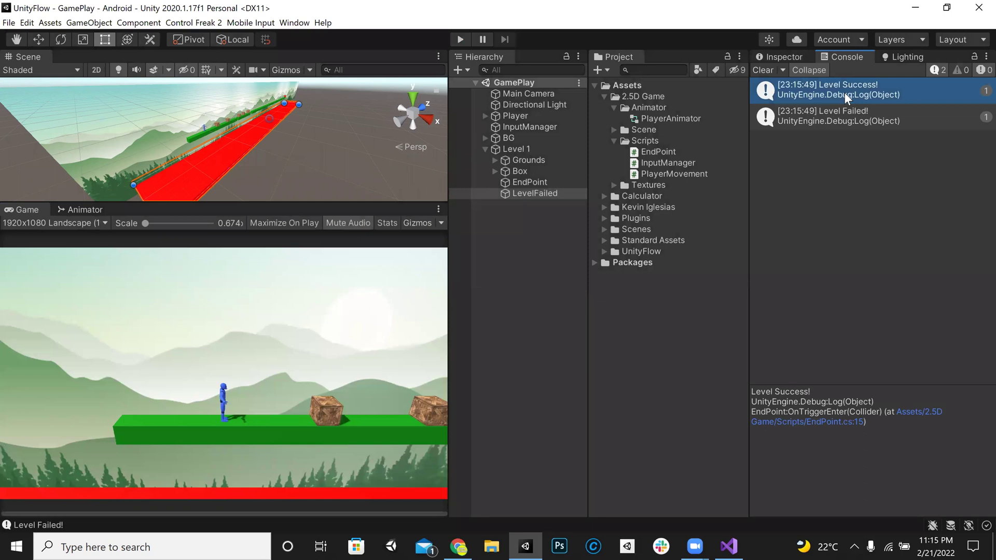
Clear the console and review the LevelFailed object's tag and components.
{"action": "left_click", "coordinate": [763, 70]}
{"action": "left_click", "coordinate": [534, 193]}
{"action": "left_click", "coordinate": [775, 56]}
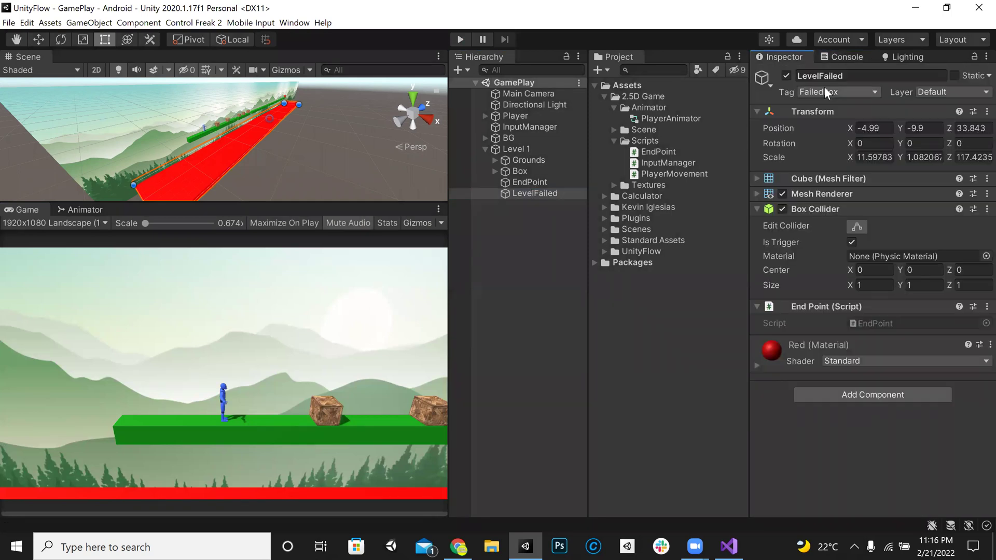
Widen the console area, replay the level with the player falling off the platform's starting edge, and pause to check the log.
{"action": "left_click", "coordinate": [842, 55]}
{"action": "left_click", "coordinate": [783, 71]}
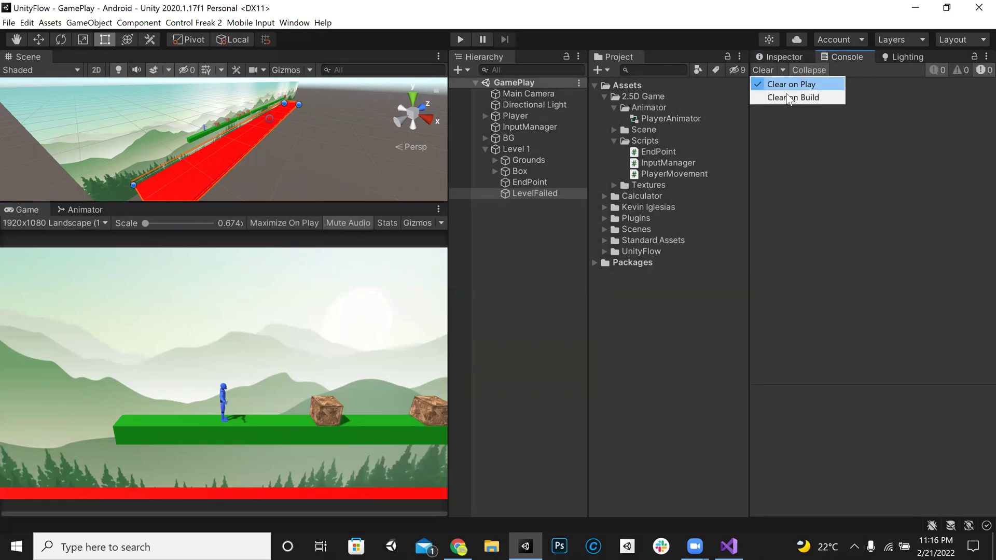
{"action": "left_click", "coordinate": [748, 147]}
{"action": "left_click_drag", "start_coordinate": [748, 149], "coordinate": [569, 155]}
{"action": "left_click", "coordinate": [460, 40]}
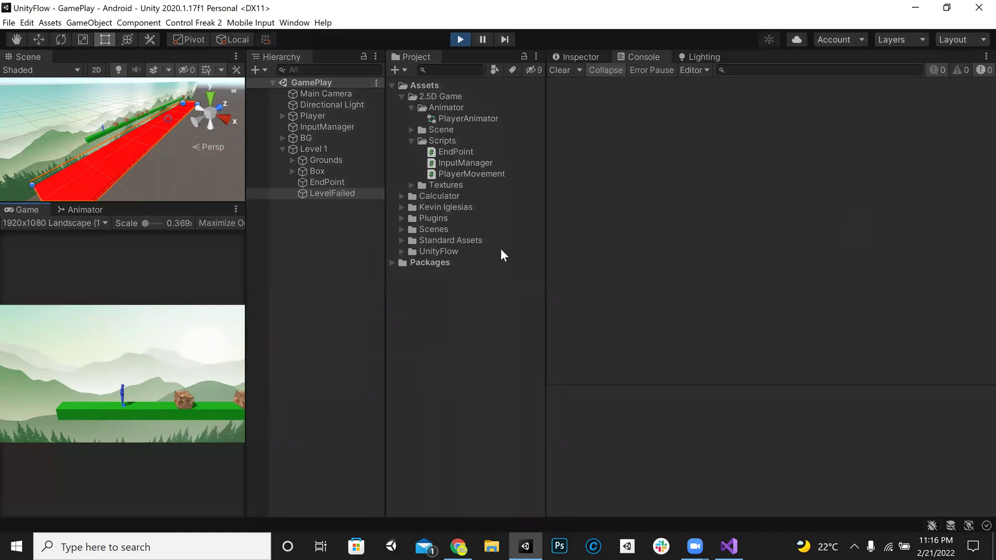
{"action": "left_click_drag", "start_coordinate": [247, 282], "coordinate": [276, 281]}
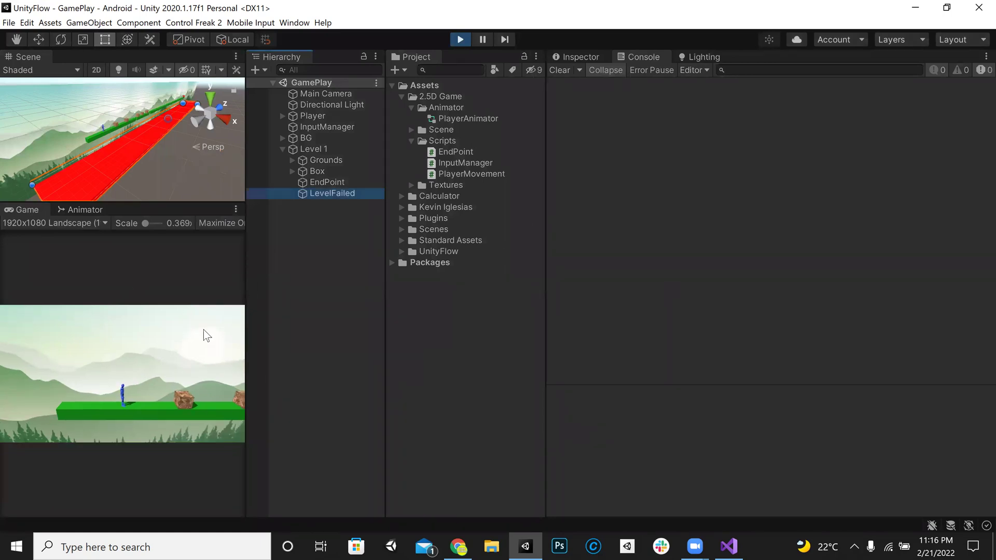
{"action": "left_click", "coordinate": [187, 343]}
{"action": "key", "text": "a"}
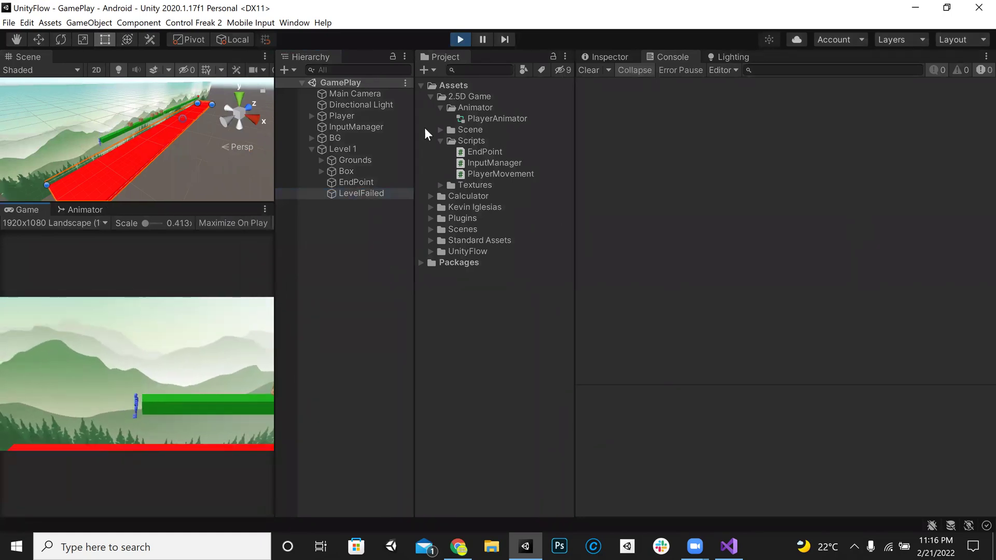
{"action": "left_click", "coordinate": [482, 40]}
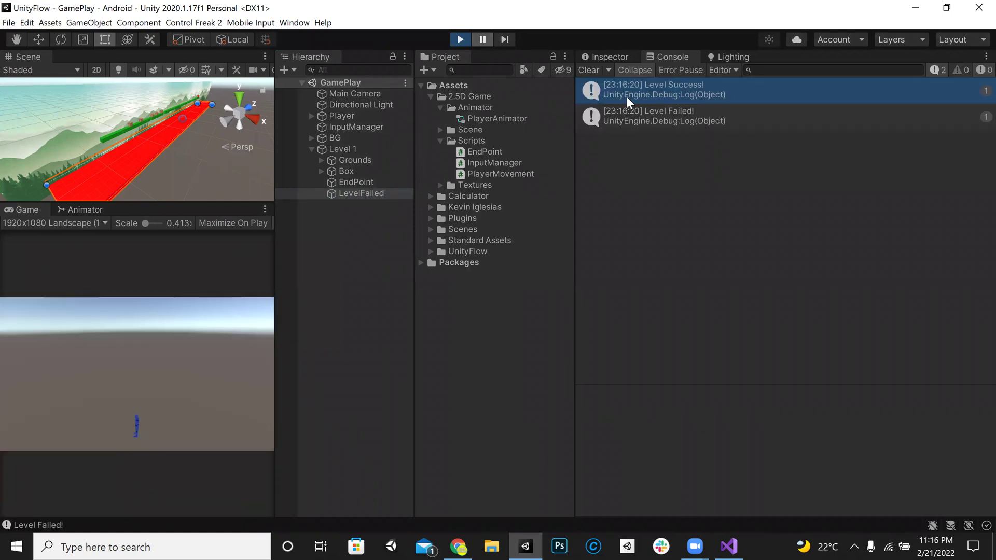
Open the EndPoint script at the line that logs "Level Success!" and save the file.
{"action": "double_click", "coordinate": [709, 97]}
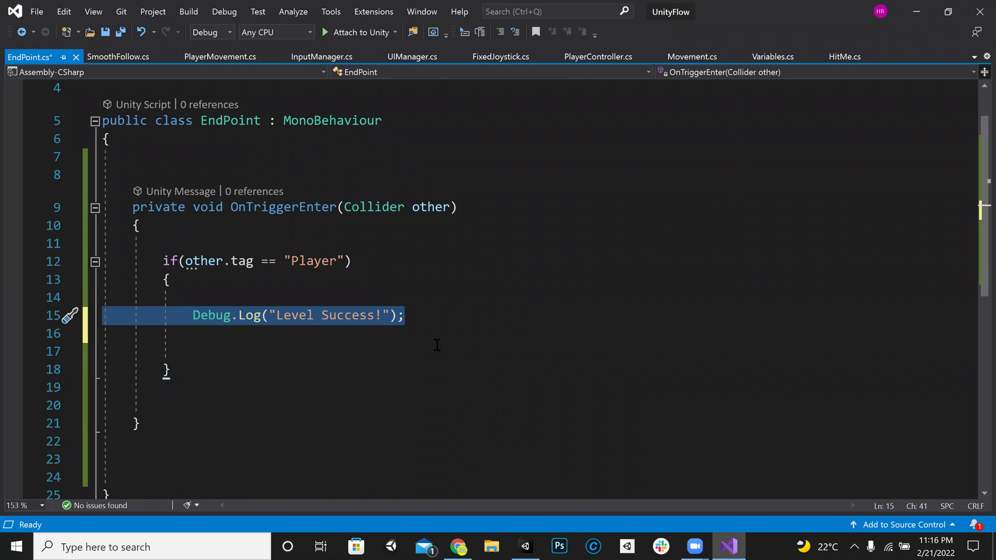
{"action": "left_click", "coordinate": [525, 317]}
{"action": "key", "text": "ctrl+s"}
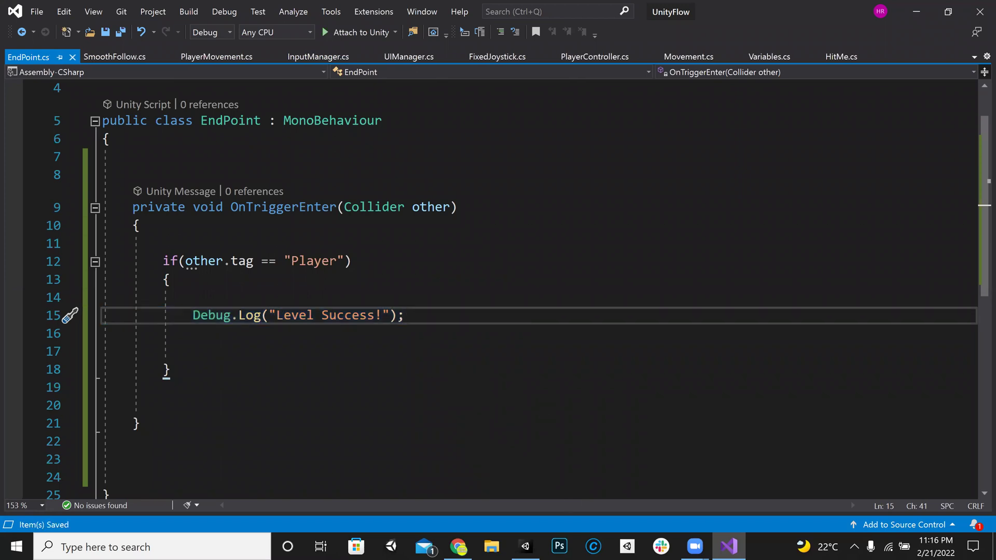
Stop the play test in Unity, remove the End Point script component from LevelFailed, and save the scene.
{"action": "left_click", "coordinate": [612, 56]}
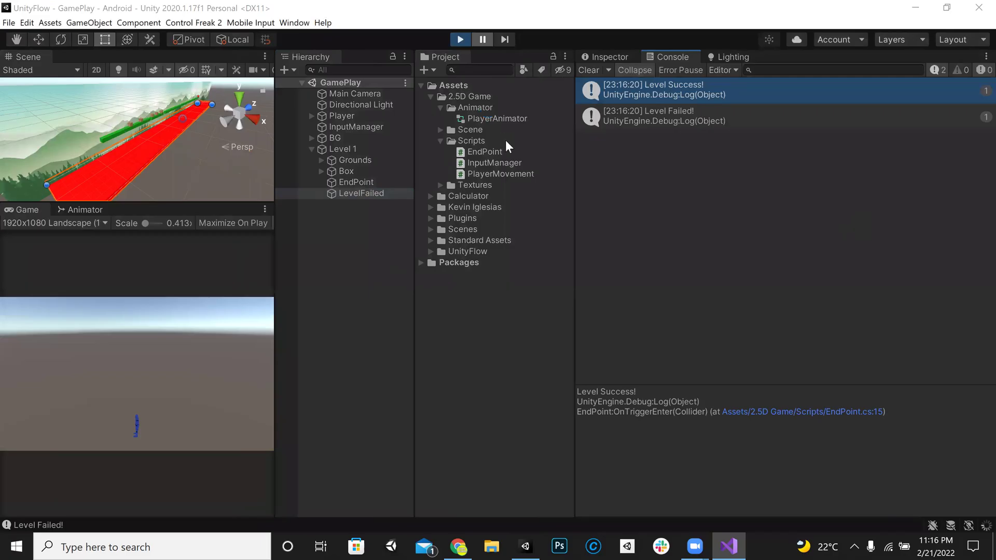
{"action": "left_click", "coordinate": [458, 41]}
{"action": "left_click", "coordinate": [618, 59]}
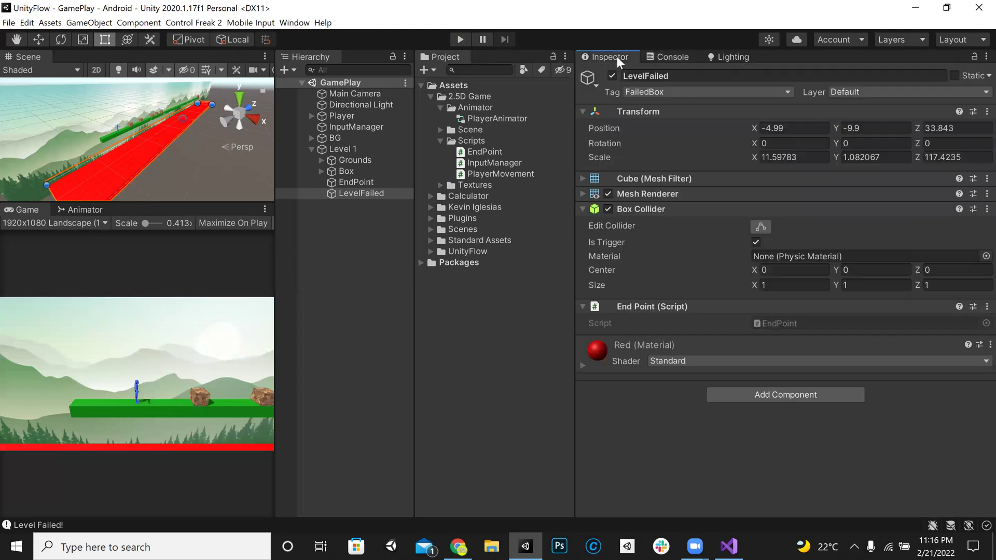
{"action": "left_click", "coordinate": [582, 209]}
{"action": "left_click", "coordinate": [986, 224]}
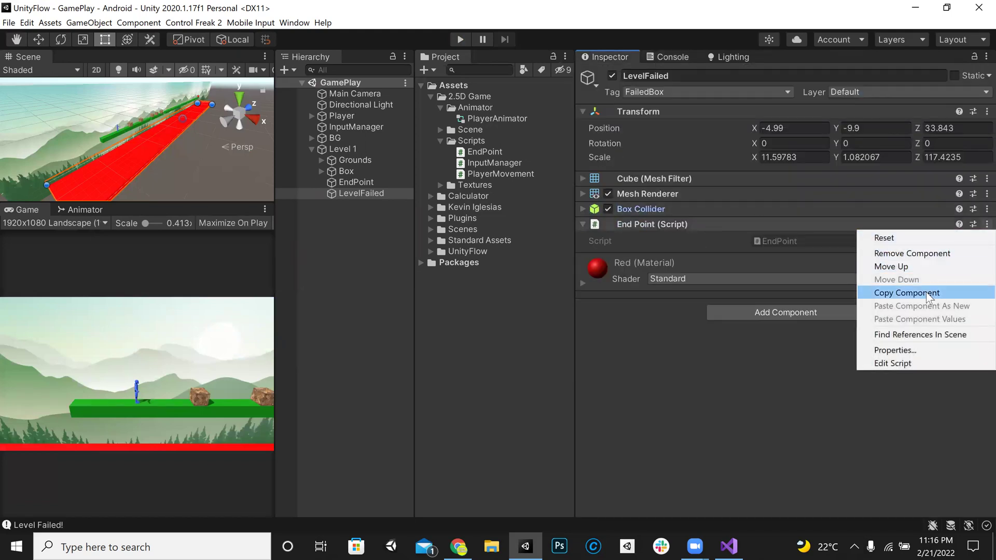
{"action": "left_click", "coordinate": [836, 370]}
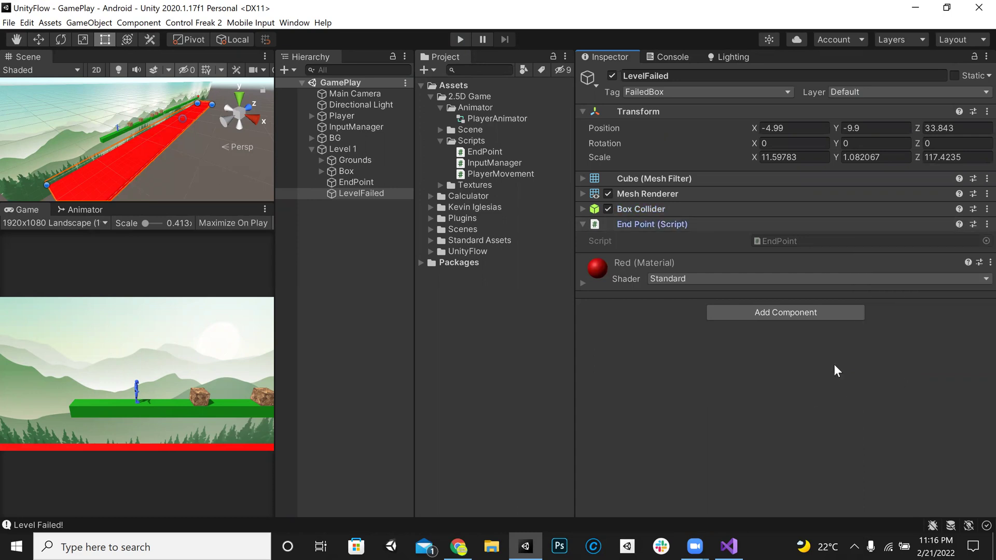
{"action": "left_click", "coordinate": [986, 224]}
{"action": "left_click", "coordinate": [908, 252]}
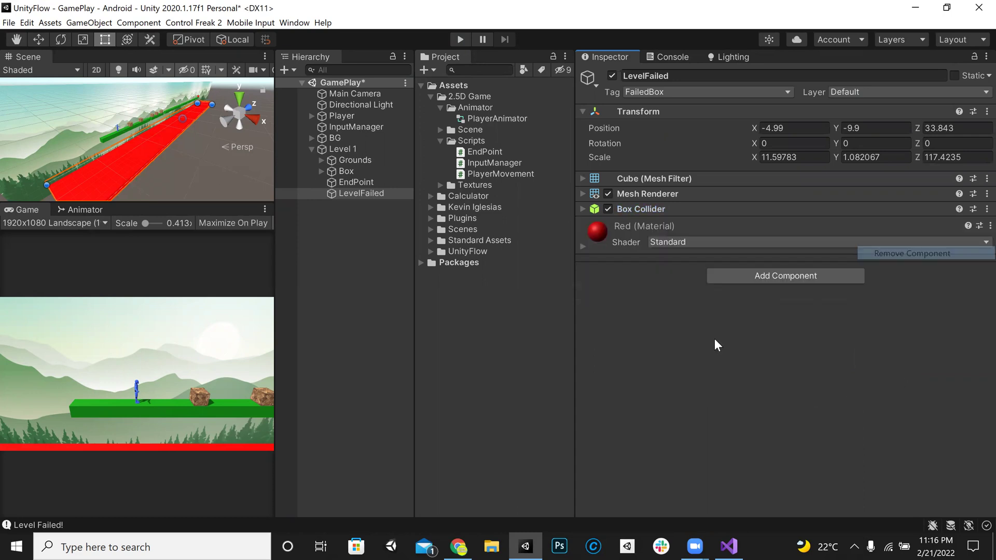
{"action": "key", "text": "ctrl+s"}
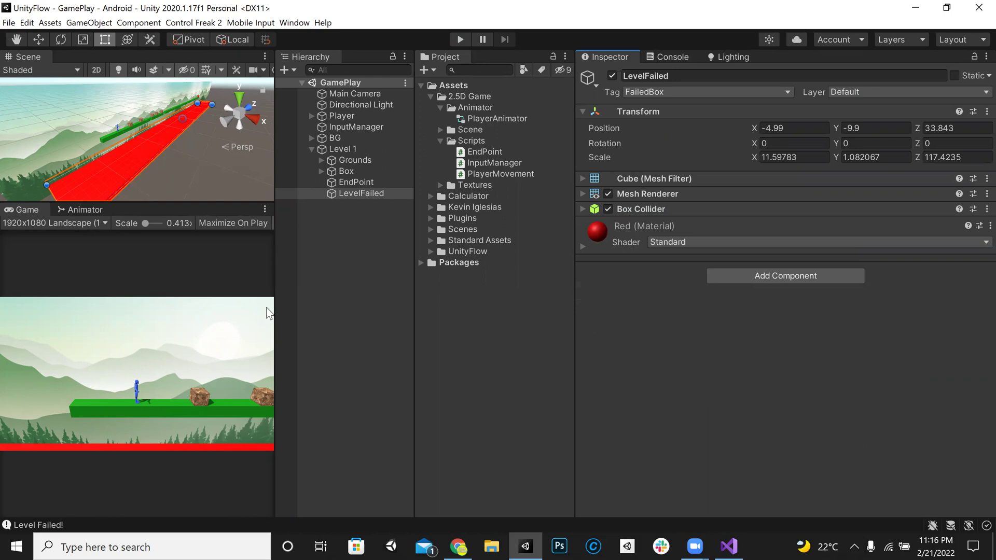
Hide the red LevelFailed box by disabling its Mesh Renderer, and save the scene.
{"action": "left_click", "coordinate": [608, 194]}
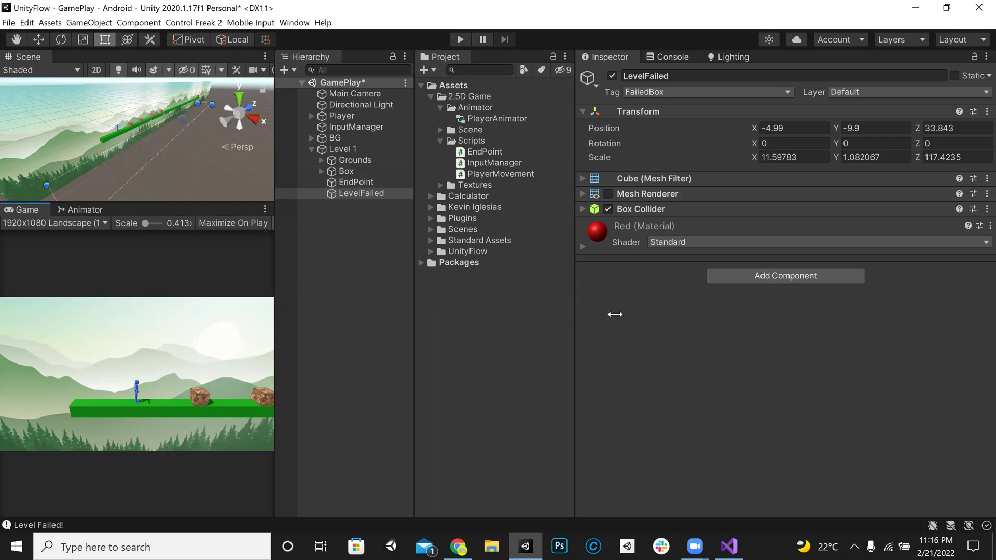
{"action": "left_click_drag", "start_coordinate": [275, 314], "coordinate": [505, 314]}
{"action": "key", "text": "ctrl+s"}
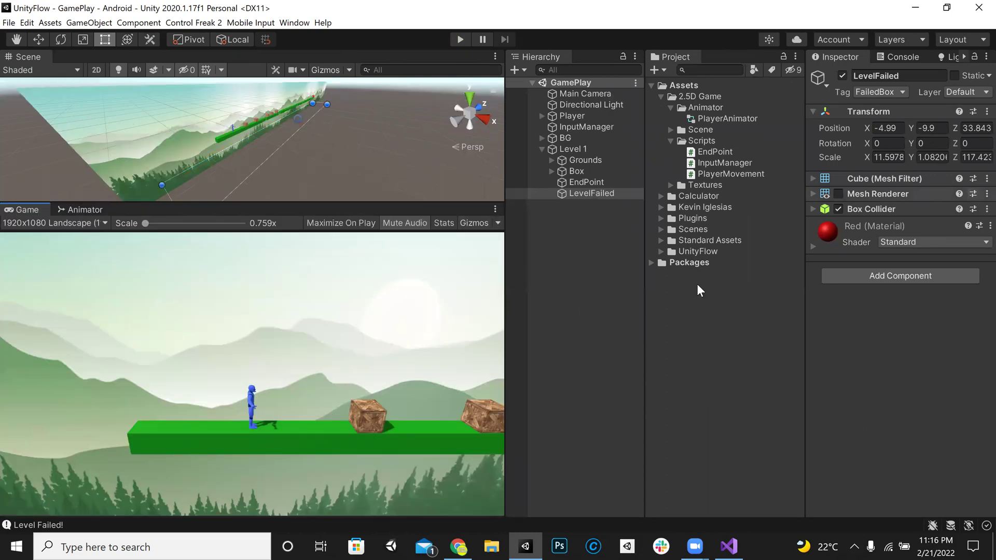
{"action": "left_click", "coordinate": [595, 307]}
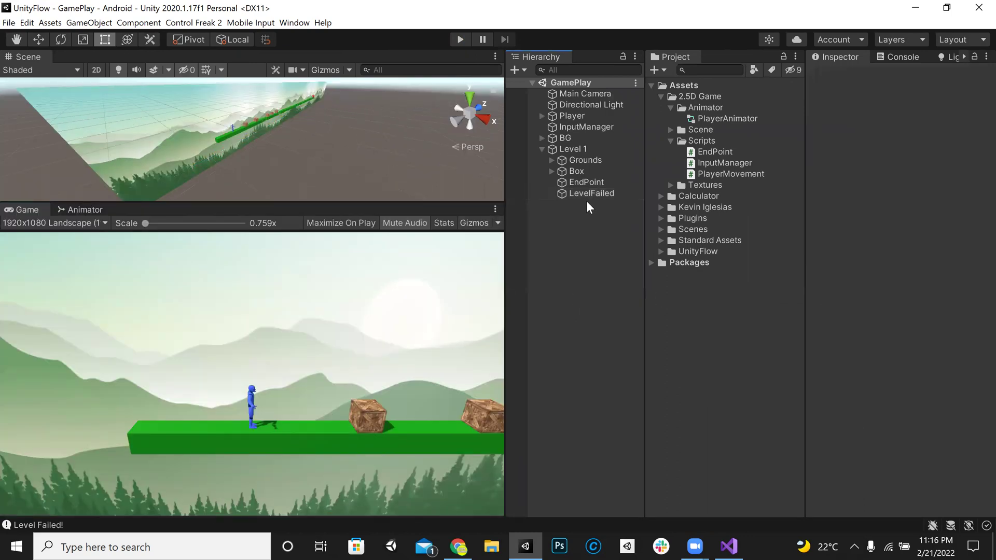
{"action": "left_click", "coordinate": [542, 149]}
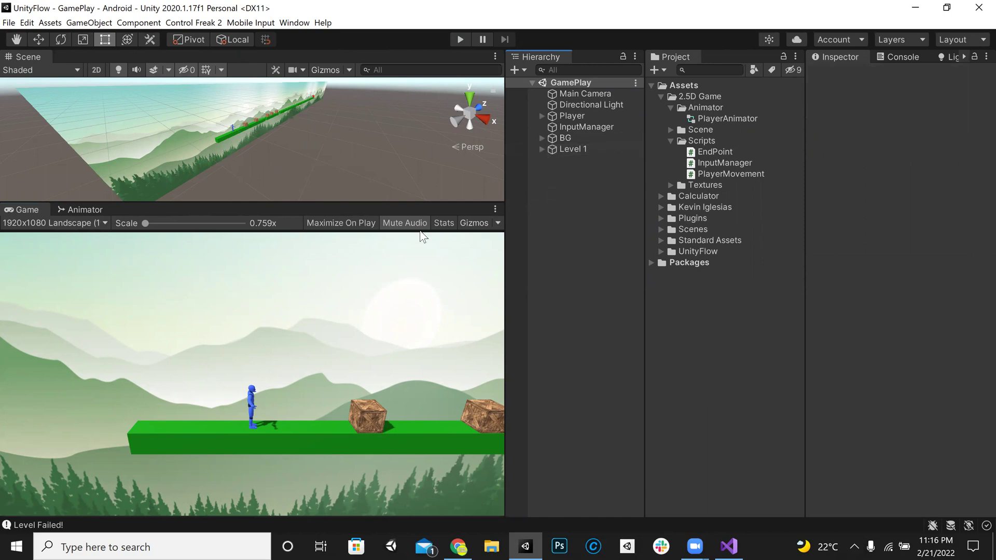
{"action": "left_click", "coordinate": [514, 71]}
{"action": "mouse_move", "coordinate": [552, 190]}
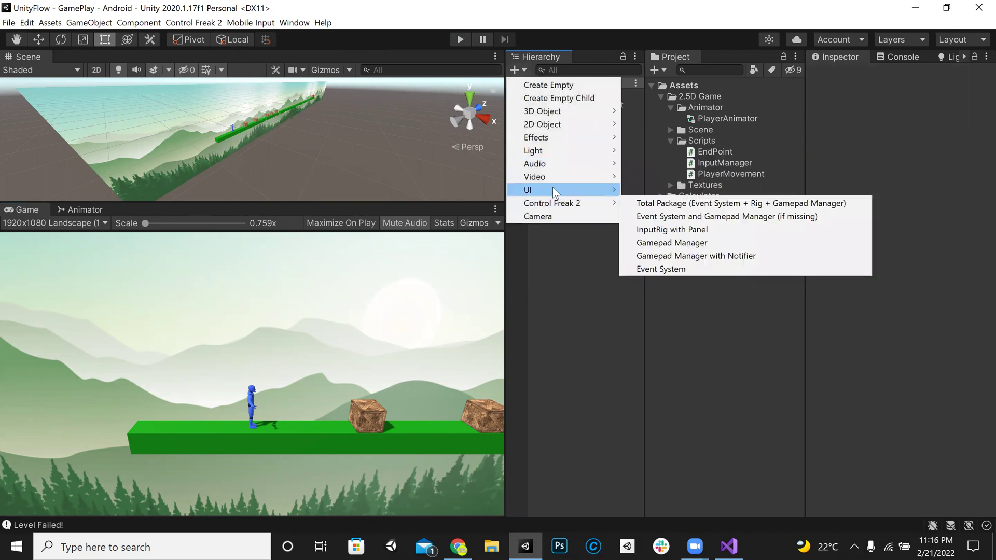
{"action": "left_click", "coordinate": [541, 283]}
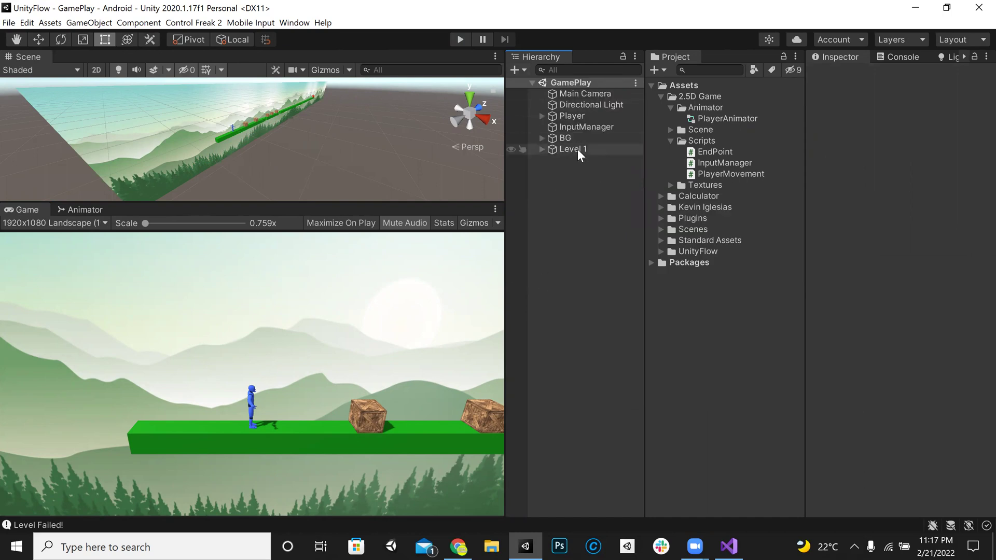
Examine the EndPoint object's components under Level 1 and its red cube at the end of the platform.
{"action": "left_click", "coordinate": [541, 149]}
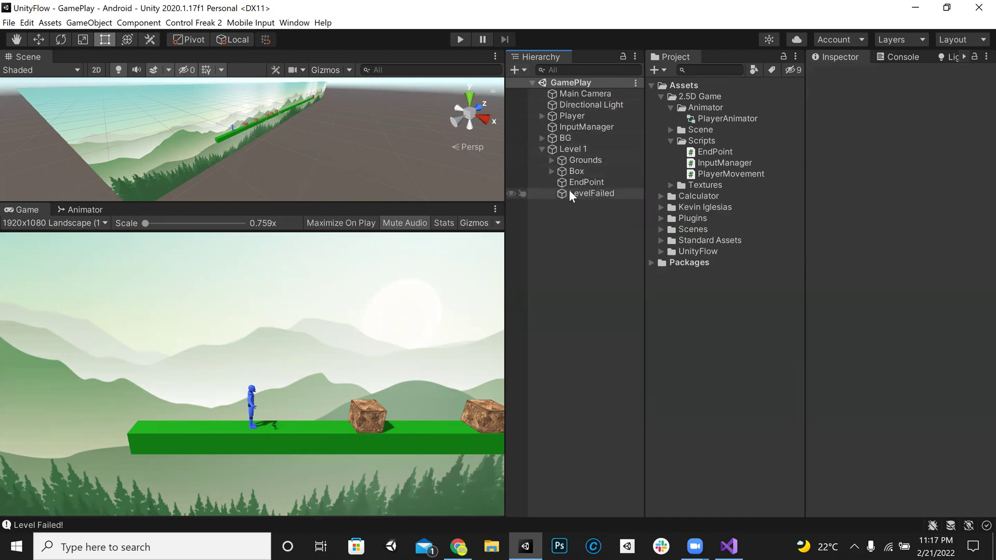
{"action": "left_click", "coordinate": [570, 194]}
{"action": "left_click", "coordinate": [575, 183]}
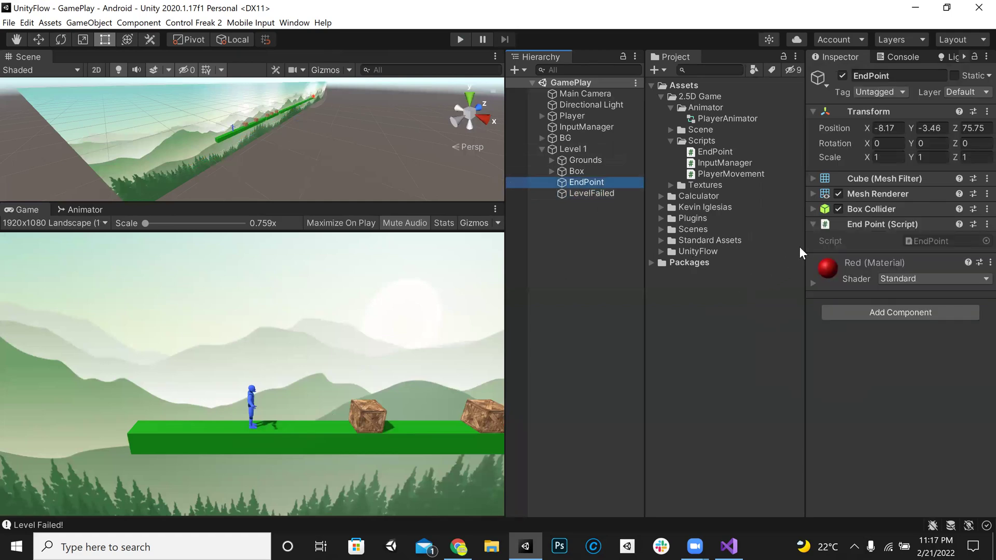
{"action": "left_click_drag", "start_coordinate": [804, 242], "coordinate": [647, 242]}
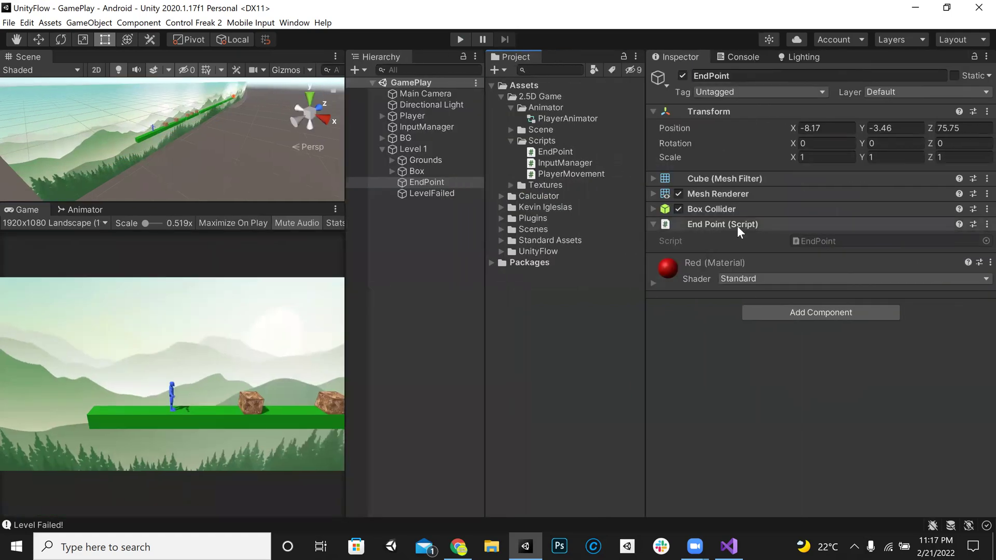
{"action": "double_click", "coordinate": [433, 183]}
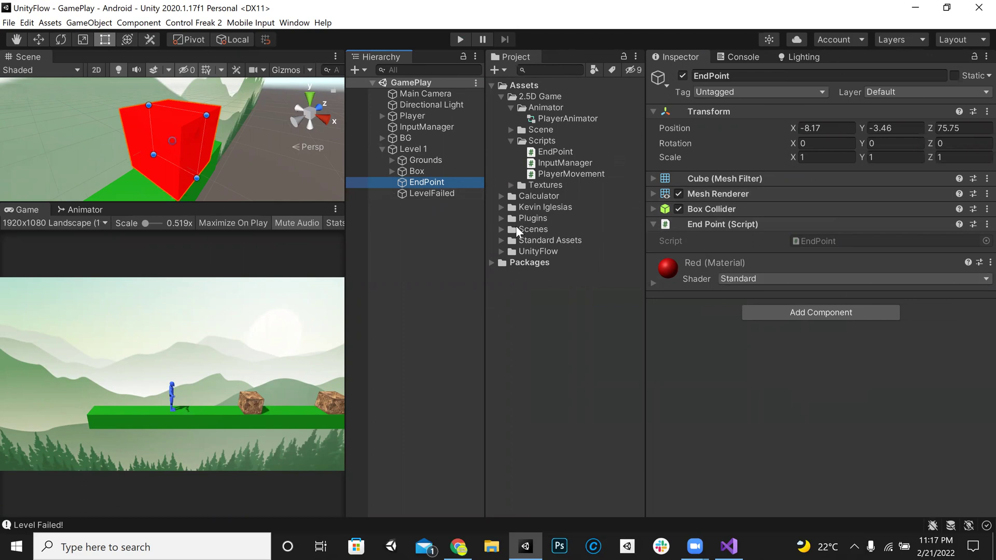
{"action": "left_click_drag", "start_coordinate": [262, 201], "coordinate": [279, 308]}
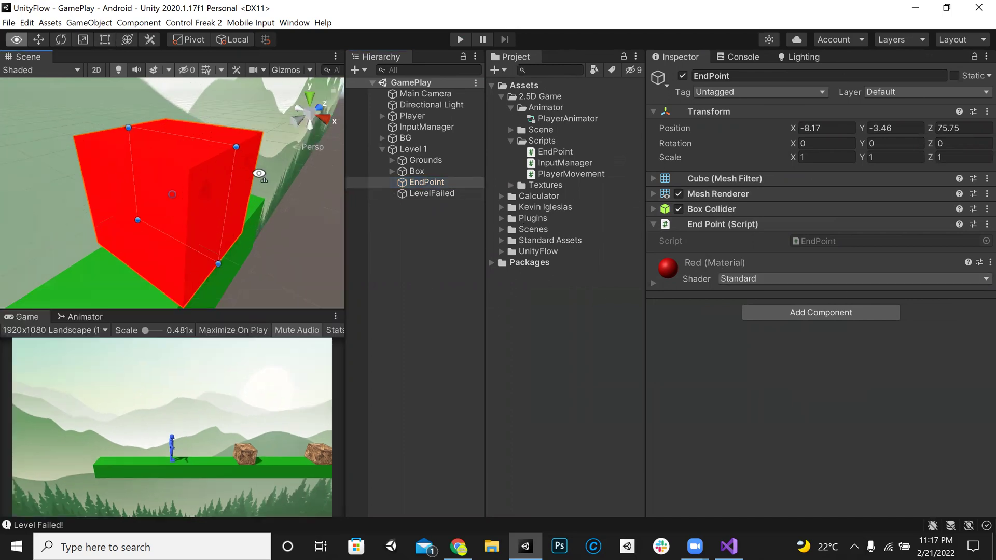
{"action": "scroll", "coordinate": [258, 173], "scroll_direction": "down", "scroll_amount": 3}
{"action": "left_click_drag", "start_coordinate": [258, 173], "coordinate": [200, 185], "text": "alt"}
{"action": "scroll", "coordinate": [281, 173], "scroll_direction": "down", "scroll_amount": 6}
{"action": "left_click_drag", "start_coordinate": [280, 172], "coordinate": [199, 148], "text": "alt"}
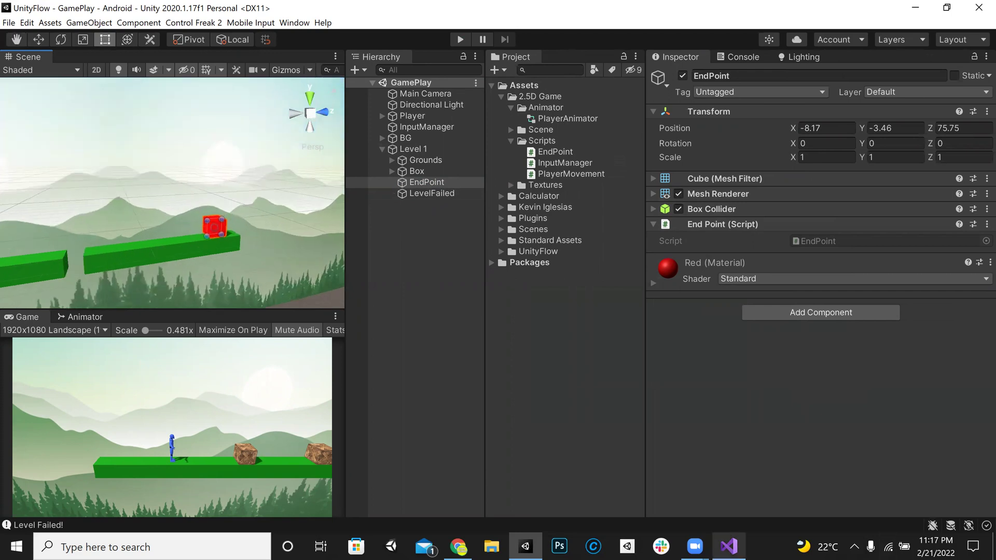
Review the Player's components and the OnTriggerEnter method with the FailedBox check in PlayerMovement.cs in Visual Studio.
{"action": "left_click", "coordinate": [438, 116]}
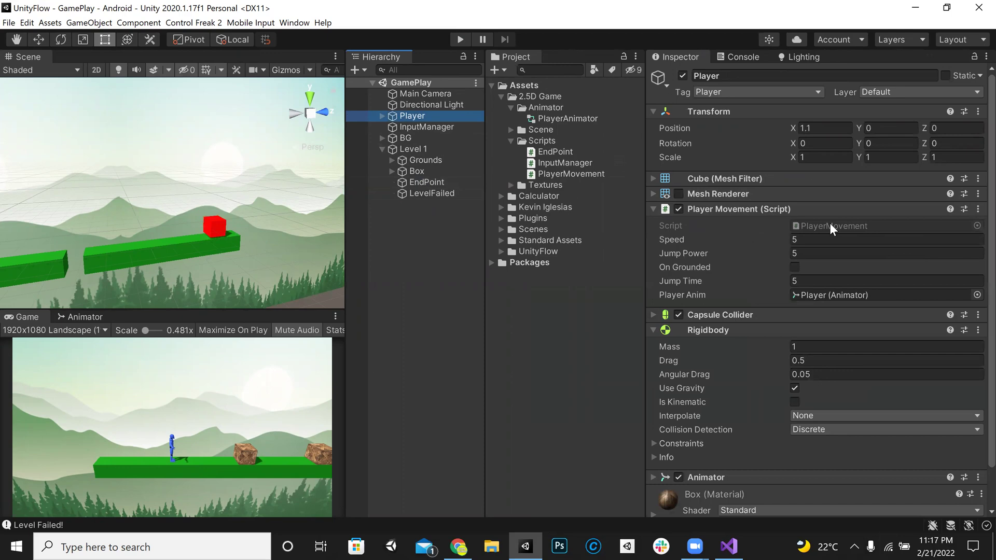
{"action": "left_click", "coordinate": [728, 546]}
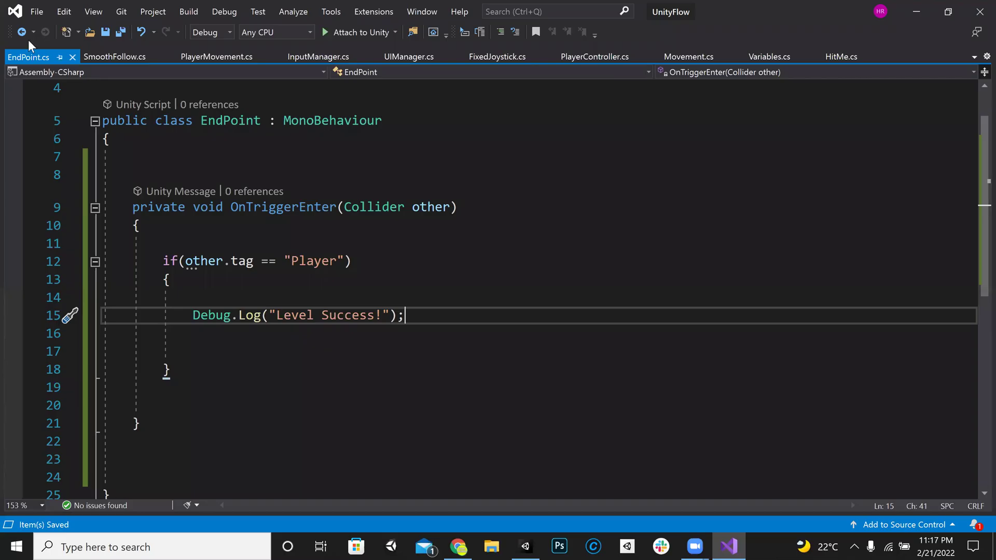
{"action": "left_click", "coordinate": [189, 55]}
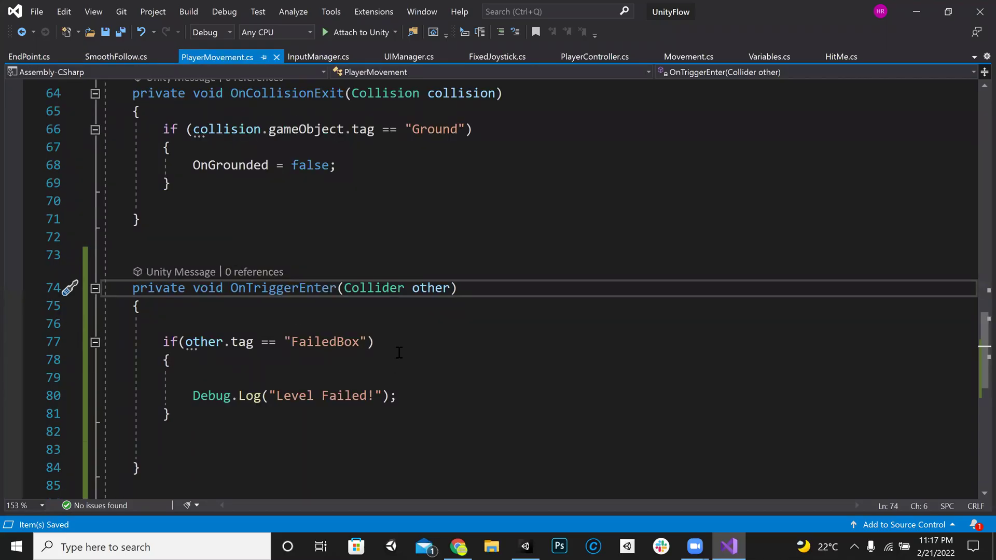
{"action": "scroll", "coordinate": [399, 352], "scroll_direction": "up", "scroll_amount": 1}
{"action": "left_click_drag", "start_coordinate": [127, 233], "coordinate": [240, 417]}
{"action": "left_click", "coordinate": [289, 417]}
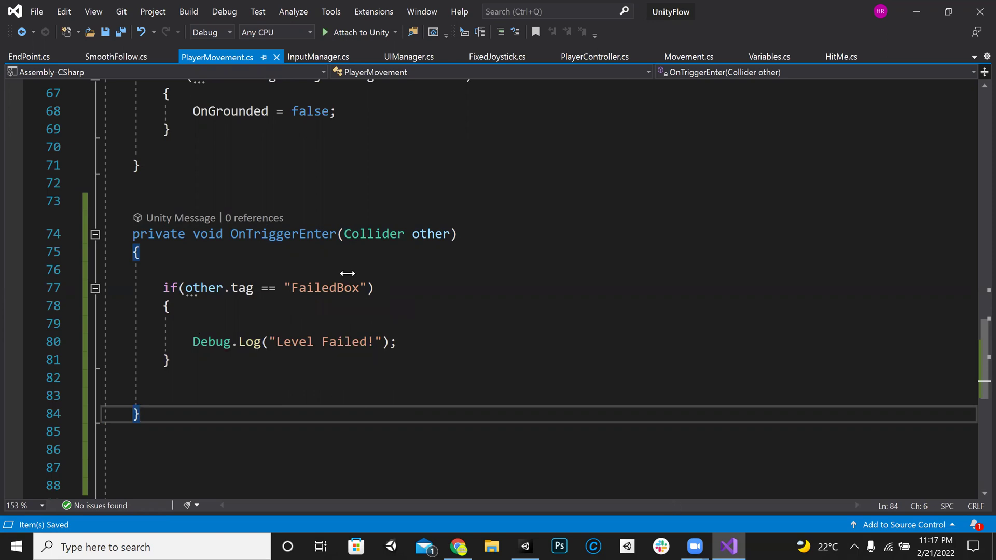
Switch back to Unity, enlarge the Game view, and add a UI Canvas to the GamePlay scene.
{"action": "key", "text": "alt+Tab"}
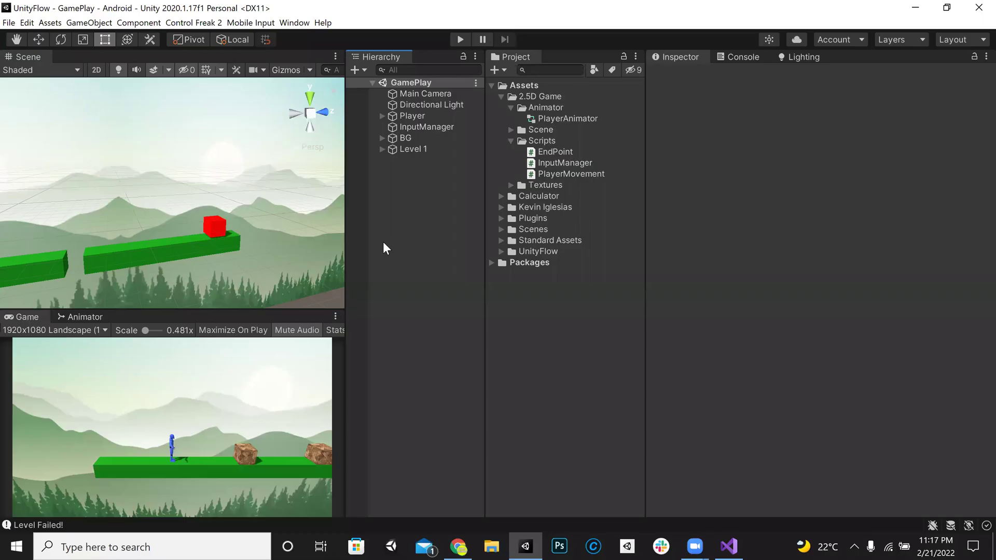
{"action": "left_click_drag", "start_coordinate": [346, 278], "coordinate": [506, 277]}
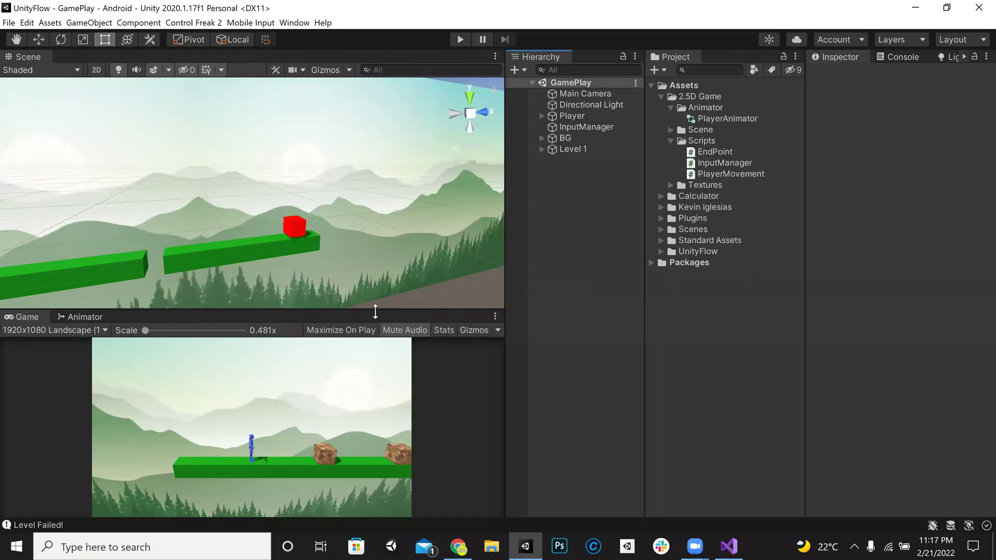
{"action": "left_click_drag", "start_coordinate": [375, 310], "coordinate": [386, 167]}
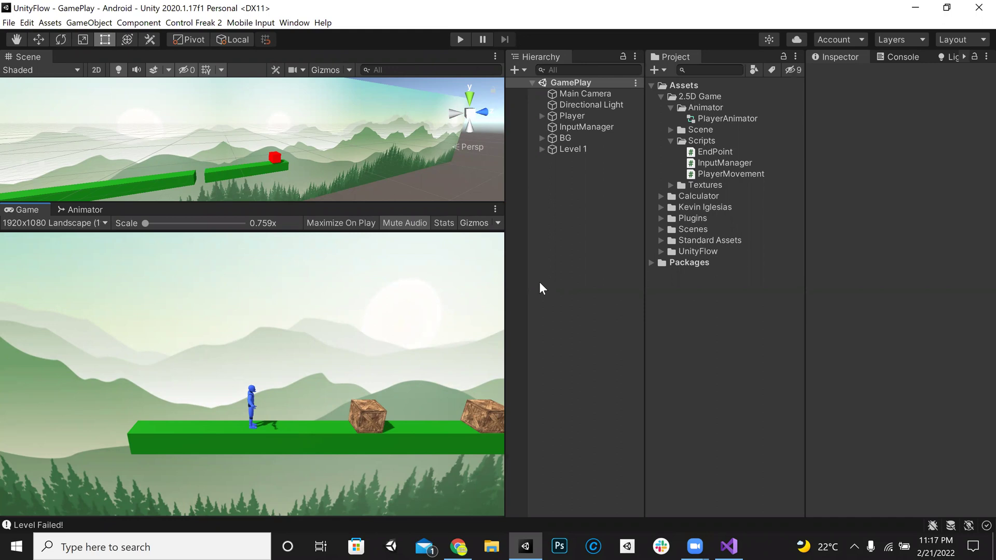
{"action": "right_click", "coordinate": [571, 221]}
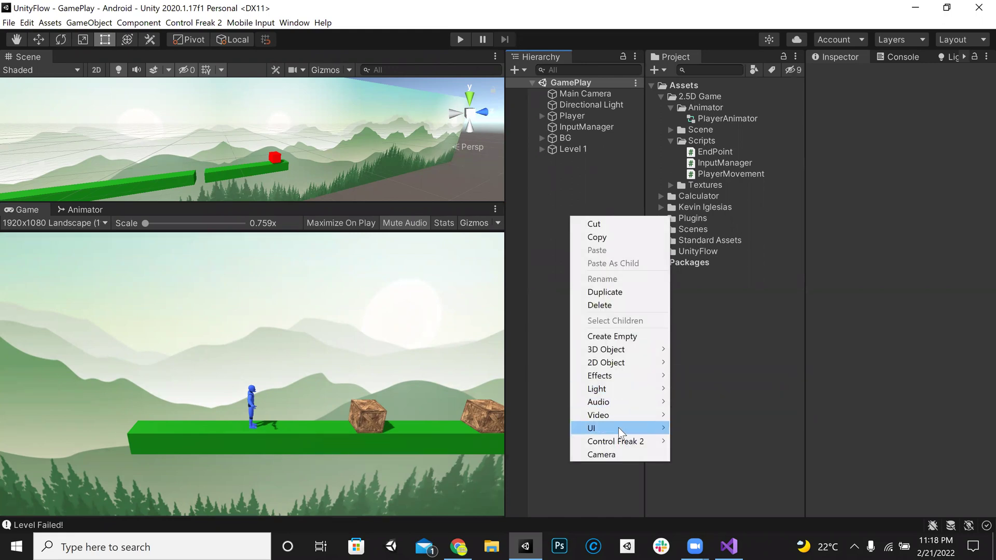
{"action": "mouse_move", "coordinate": [620, 429]}
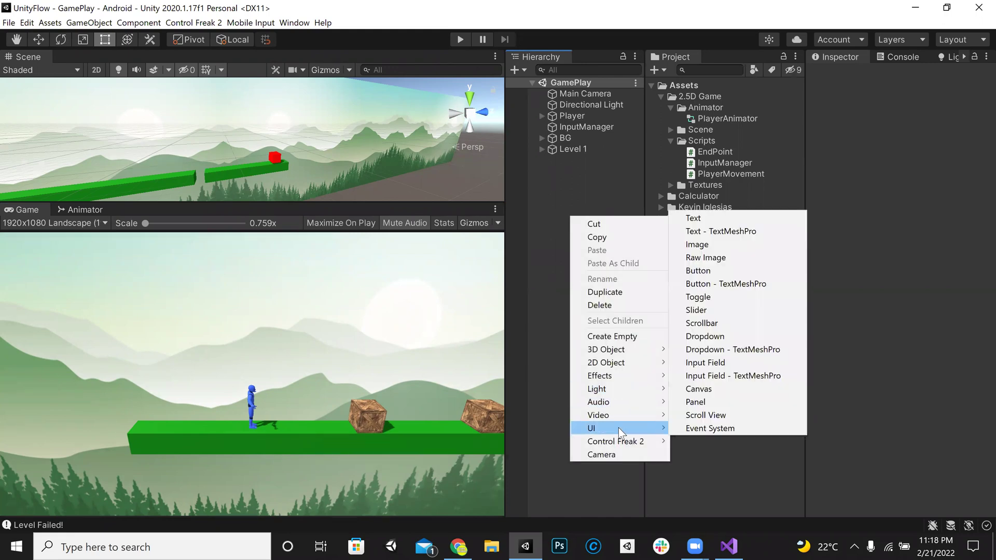
{"action": "left_click", "coordinate": [714, 392]}
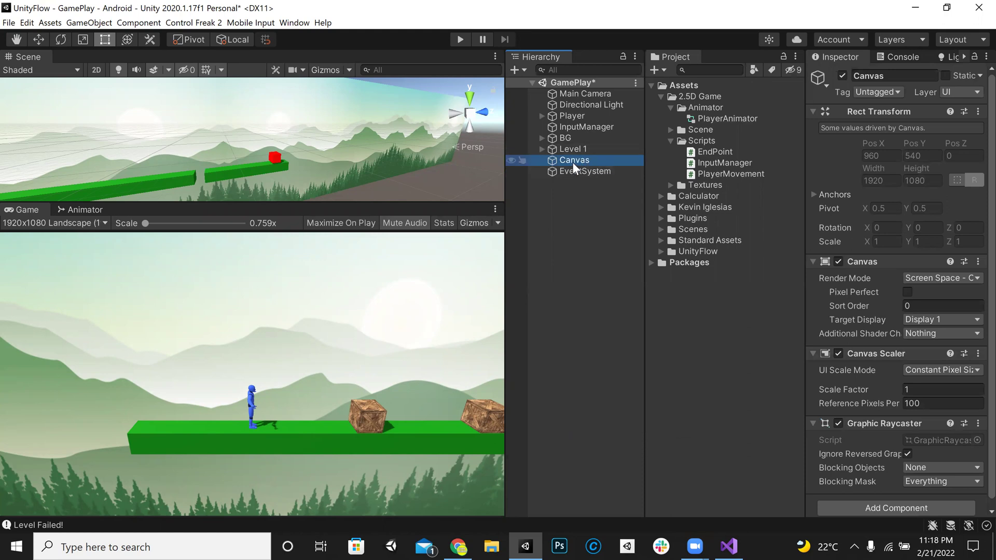
Inspect the EventSystem object's components in a widened Inspector.
{"action": "left_click", "coordinate": [586, 193]}
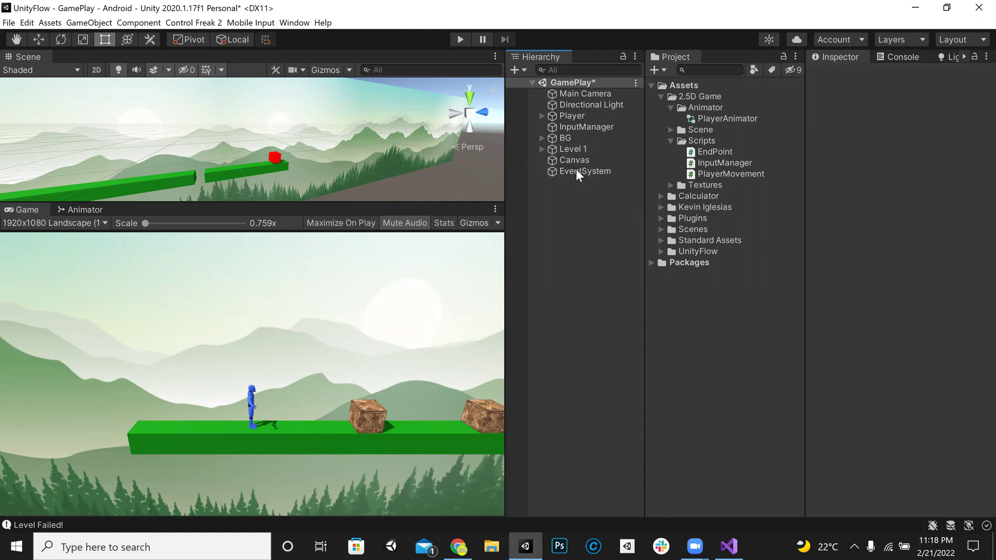
{"action": "left_click", "coordinate": [566, 172]}
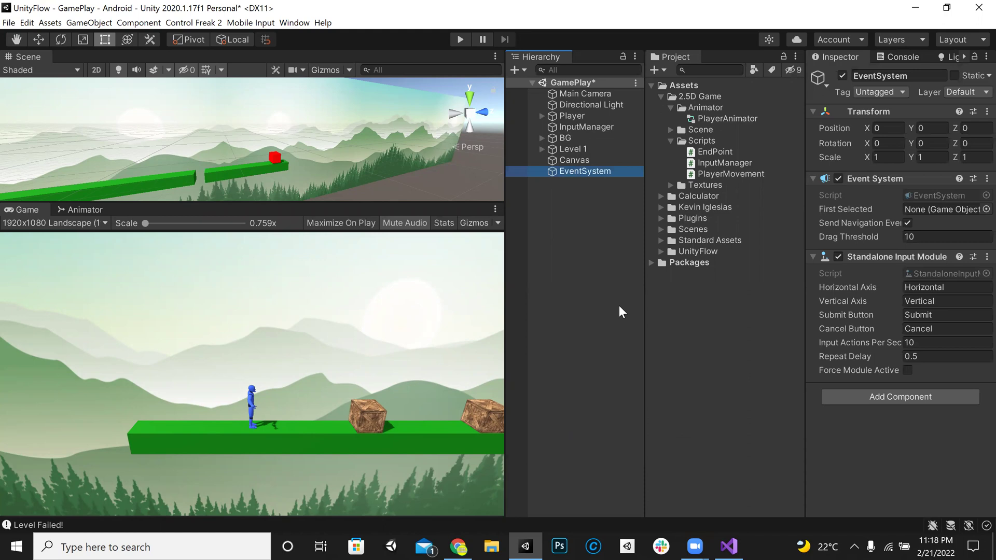
{"action": "left_click_drag", "start_coordinate": [802, 218], "coordinate": [392, 244]}
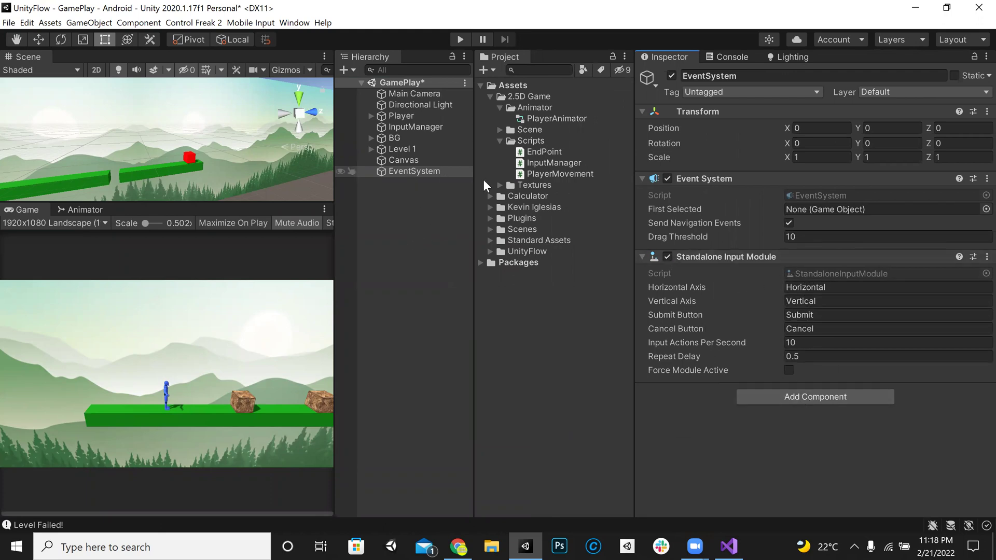
Set the Canvas Scaler's UI Scale Mode to Scale With Screen Size.
{"action": "left_click", "coordinate": [442, 160]}
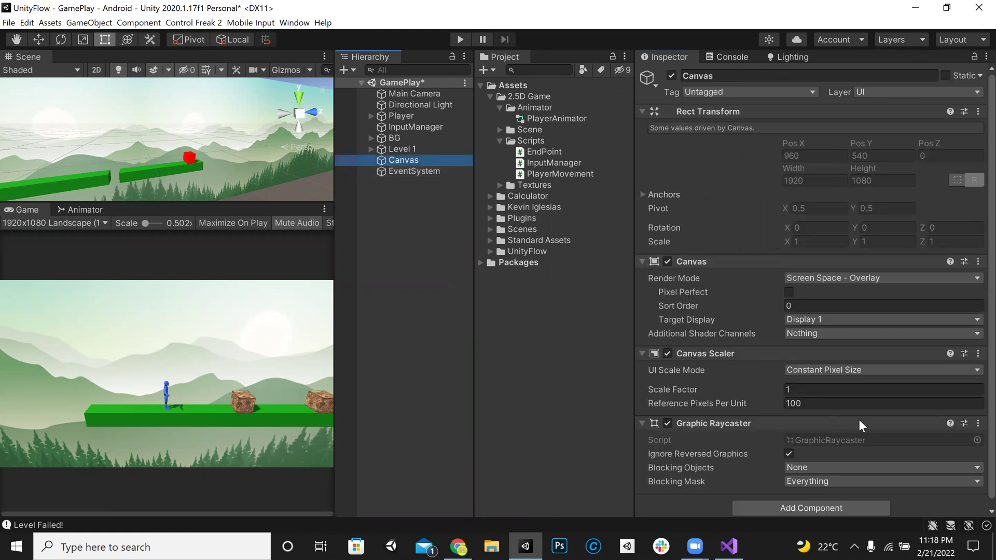
{"action": "left_click", "coordinate": [870, 371]}
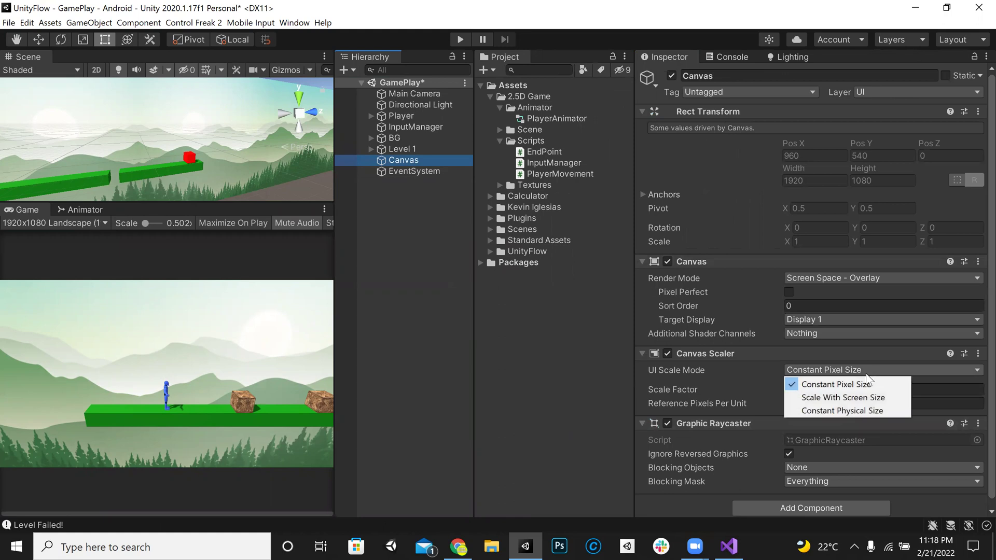
{"action": "left_click", "coordinate": [831, 397]}
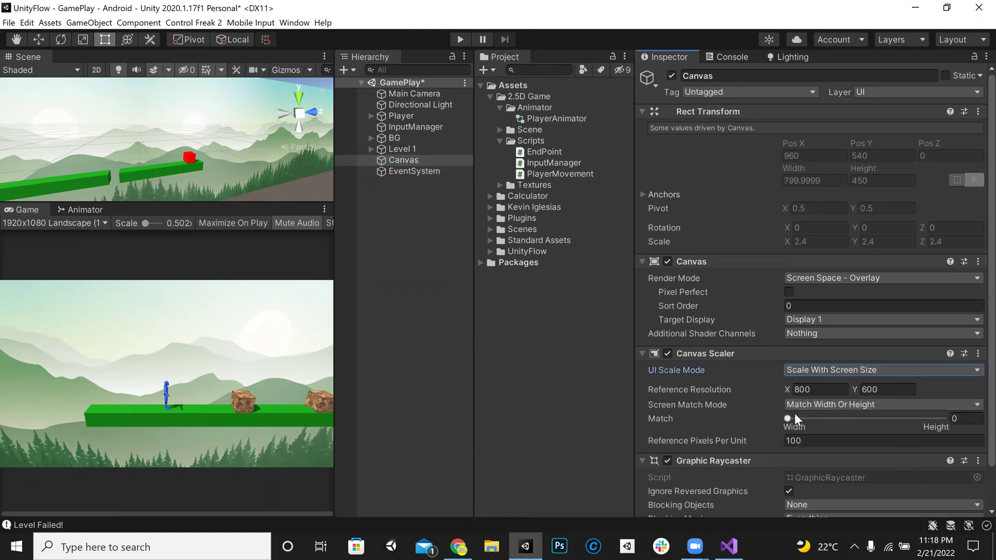
Set the Canvas Scaler's reference resolution to 1024 by 768 and save the scene.
{"action": "left_click_drag", "start_coordinate": [332, 317], "coordinate": [407, 333]}
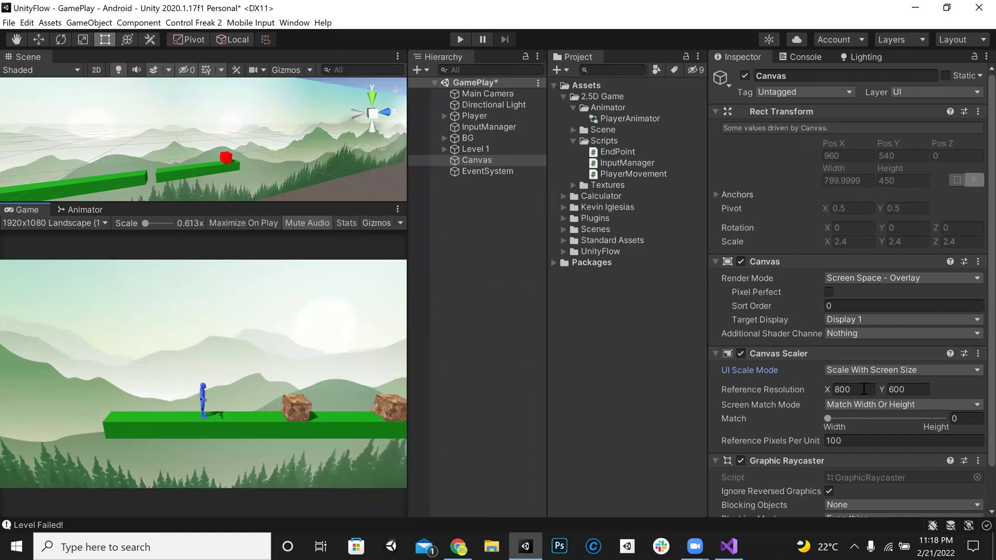
{"action": "left_click", "coordinate": [860, 389]}
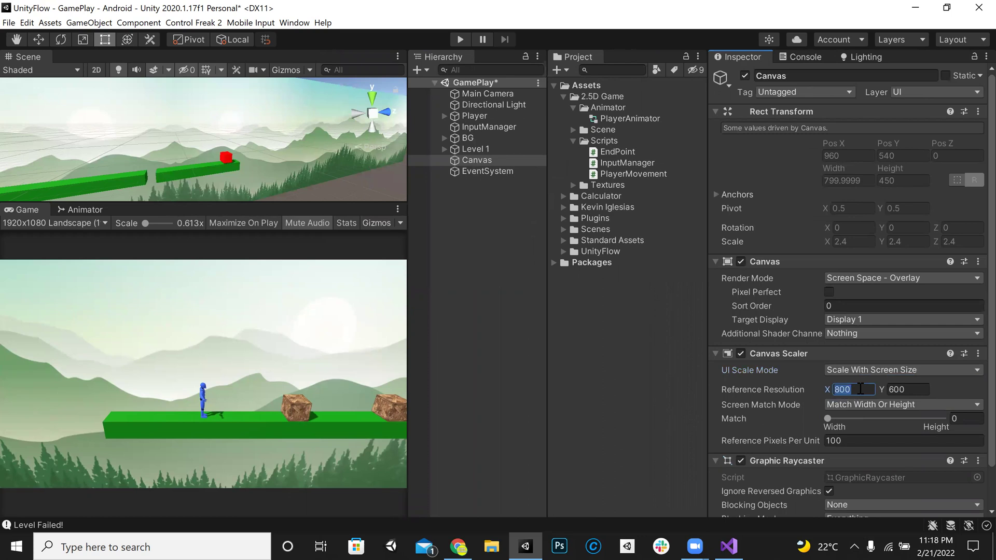
{"action": "type", "text": "1024"}
{"action": "key", "text": "Tab"}
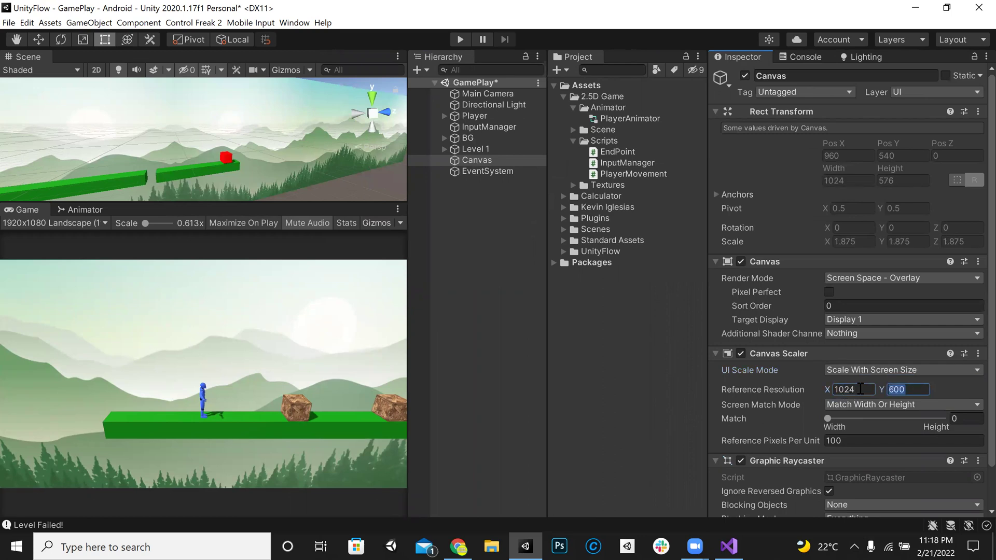
{"action": "type", "text": "768"}
{"action": "key", "text": "ctrl+s"}
{"action": "left_click", "coordinate": [460, 409]}
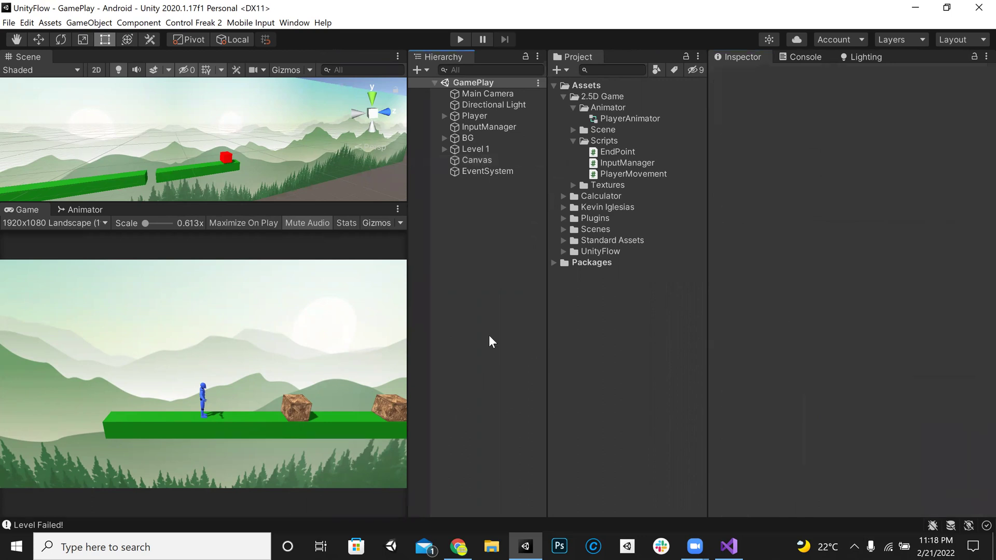
Review the Canvas's UI Scale Mode options, keeping Scale With Screen Size selected.
{"action": "left_click", "coordinate": [498, 157]}
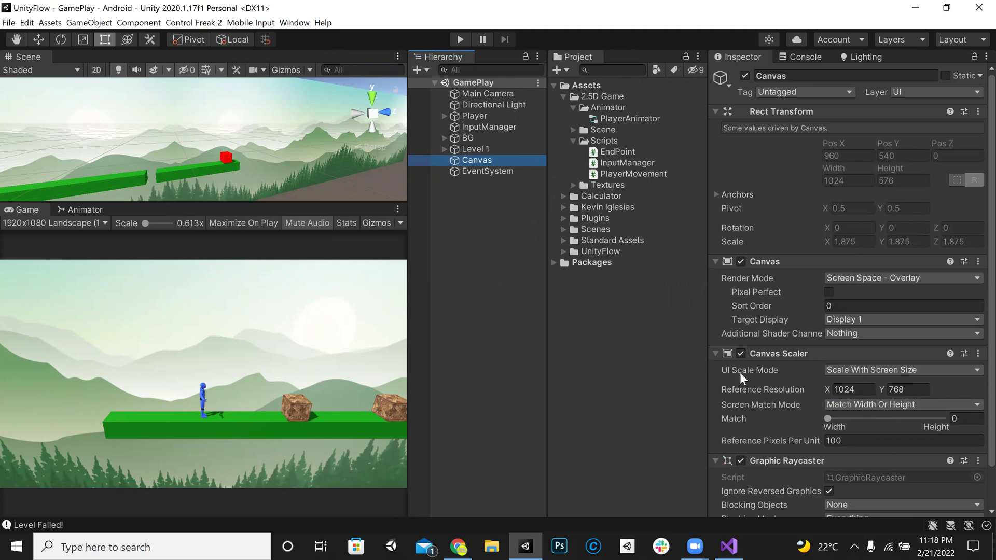
{"action": "left_click", "coordinate": [860, 370]}
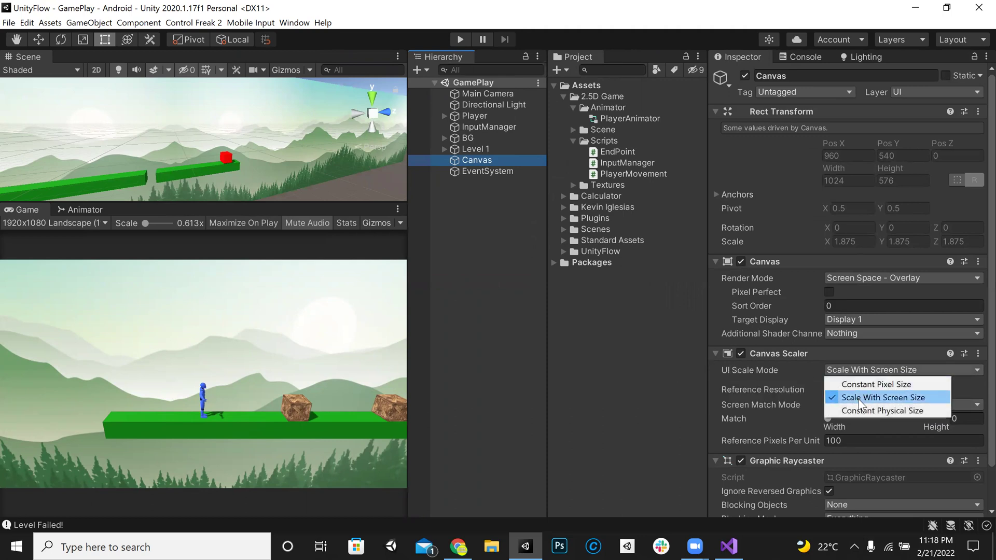
{"action": "left_click", "coordinate": [858, 399]}
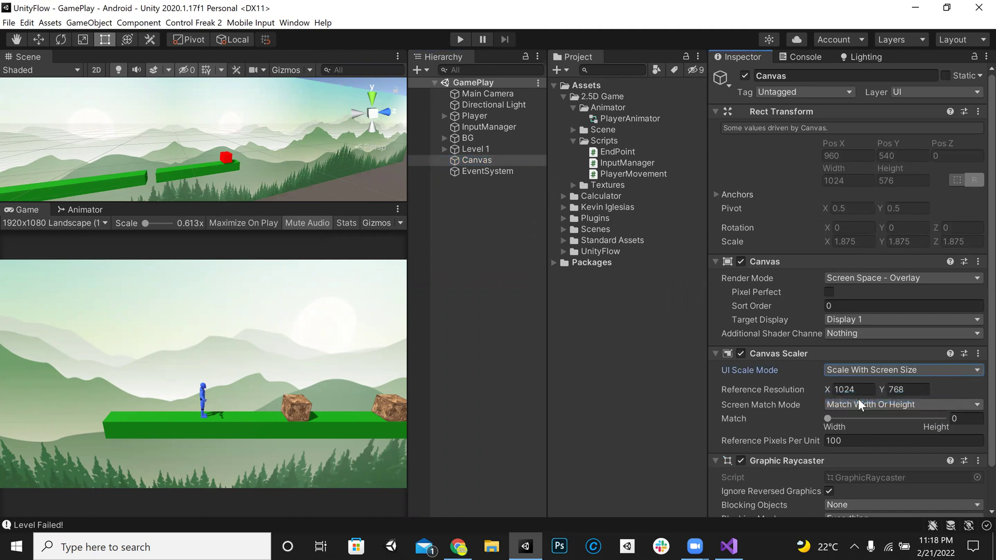
{"action": "left_click", "coordinate": [481, 297]}
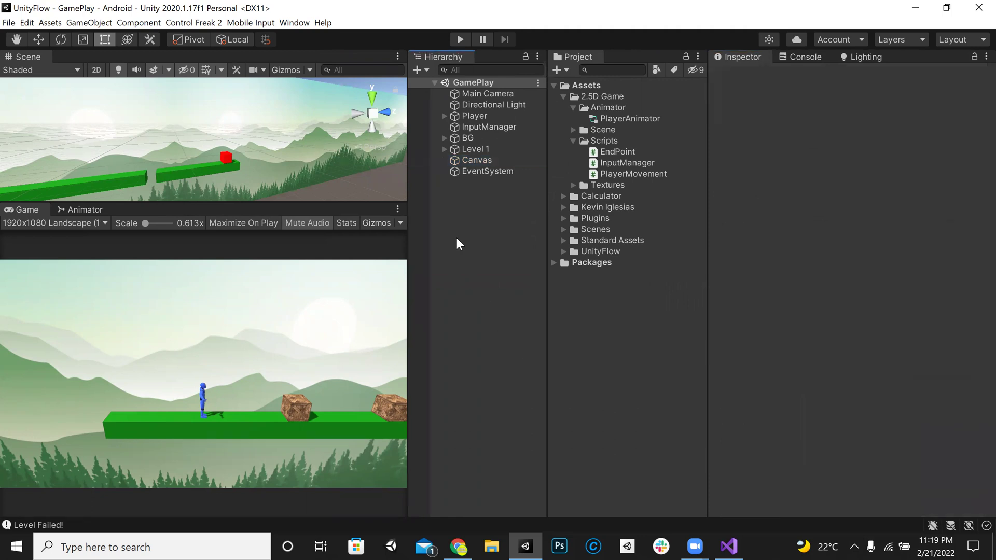
Switch the Canvas's UI Scale Mode to Constant Pixel Size, restore Scale With Screen Size, and save the scene.
{"action": "left_click", "coordinate": [487, 162]}
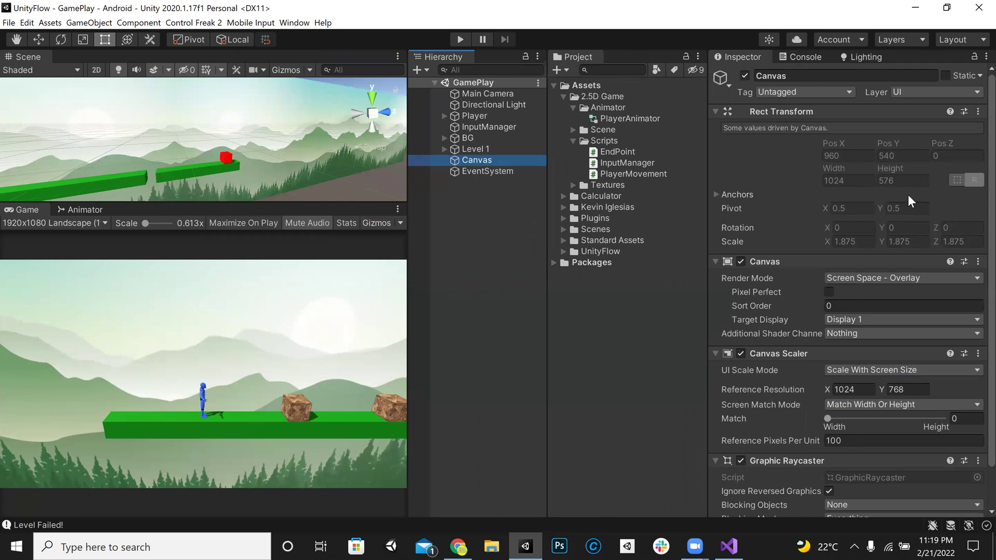
{"action": "left_click", "coordinate": [919, 371]}
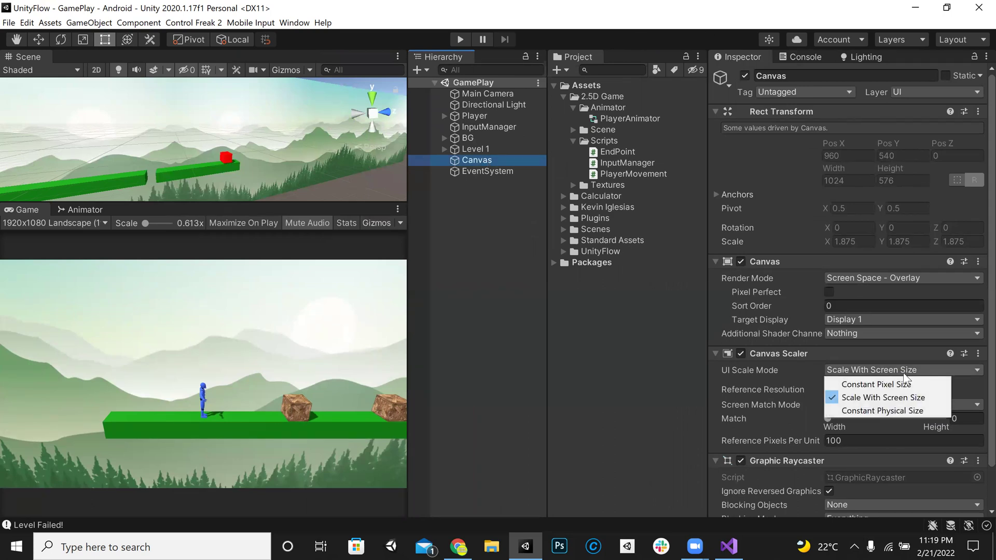
{"action": "left_click", "coordinate": [865, 387]}
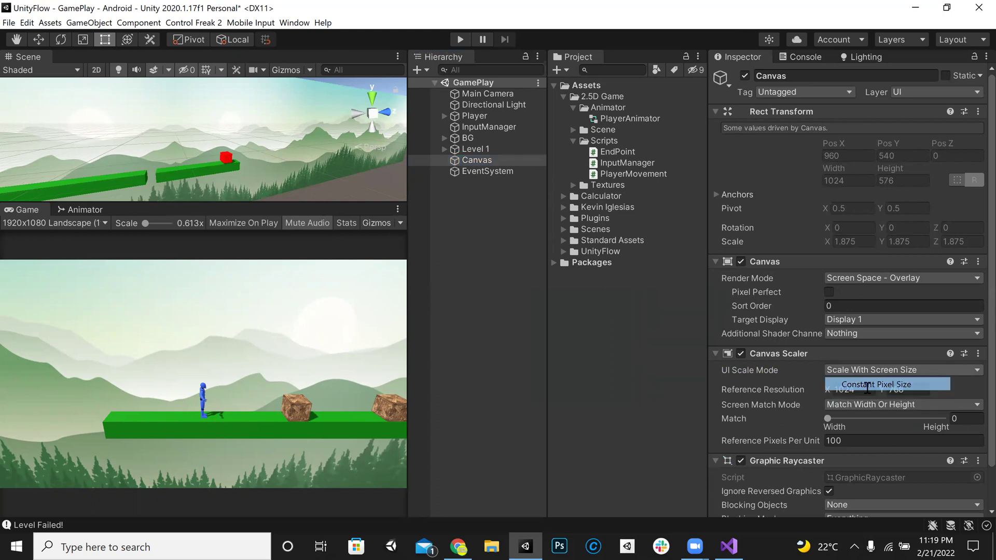
{"action": "left_click", "coordinate": [889, 371]}
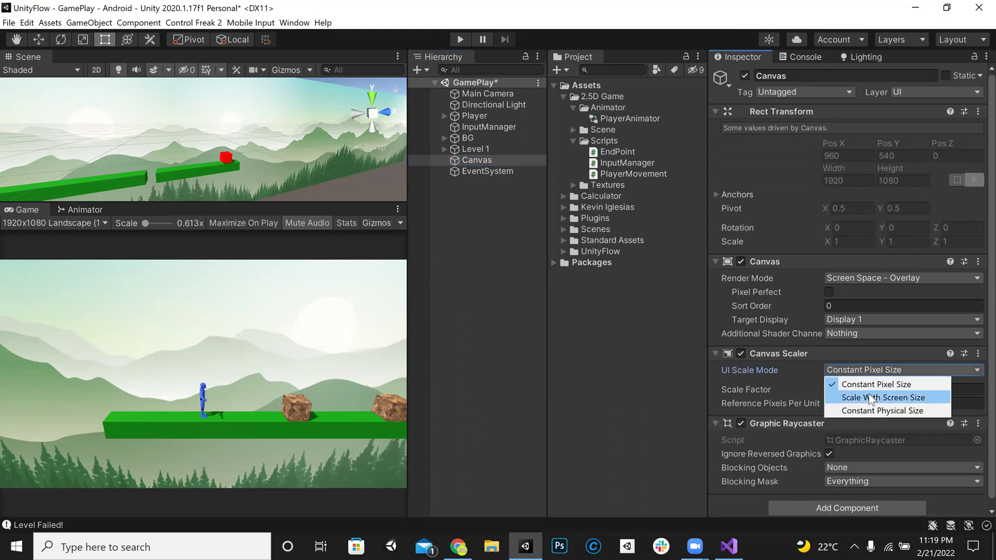
{"action": "left_click", "coordinate": [882, 397]}
{"action": "left_click", "coordinate": [477, 301]}
{"action": "key", "text": "ctrl+s"}
{"action": "left_click", "coordinate": [477, 160]}
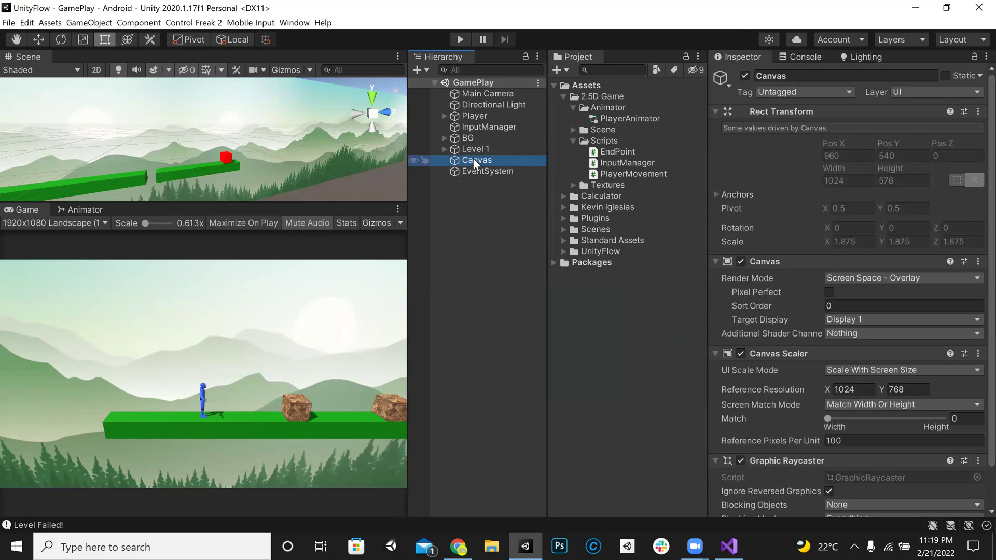
Frame the Canvas in the Scene view and add a UI Panel as its child.
{"action": "double_click", "coordinate": [477, 161]}
{"action": "left_click", "coordinate": [95, 71]}
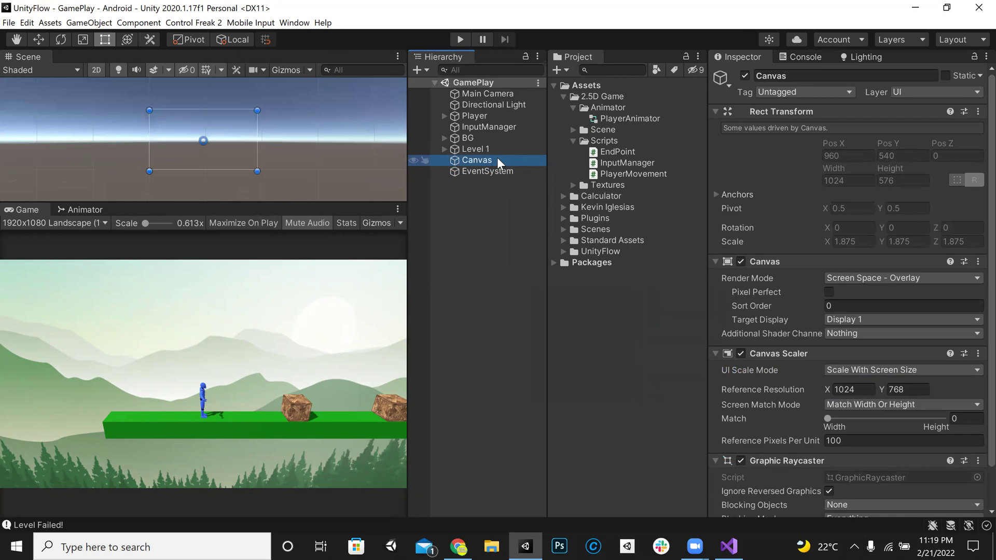
{"action": "right_click", "coordinate": [497, 157]}
{"action": "mouse_move", "coordinate": [541, 371]}
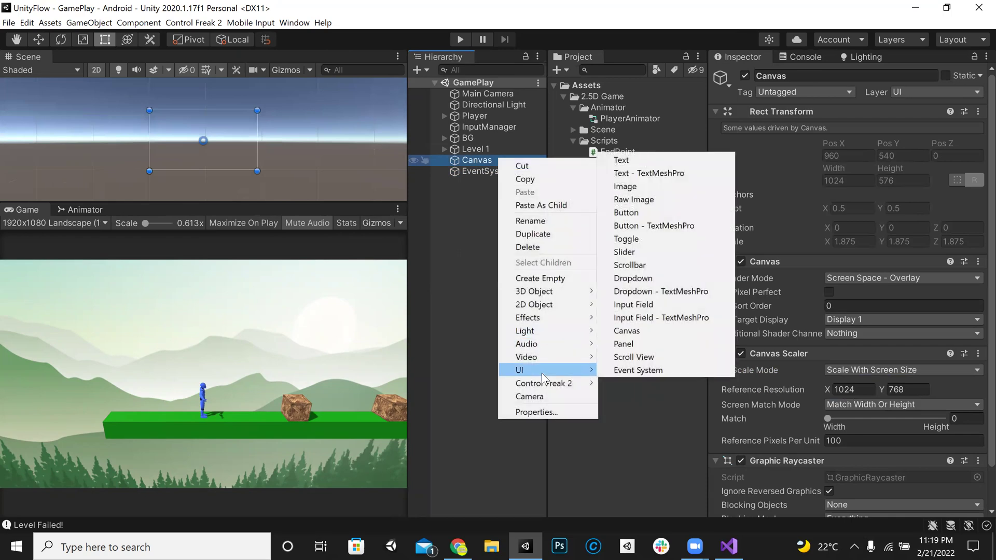
{"action": "left_click", "coordinate": [656, 343]}
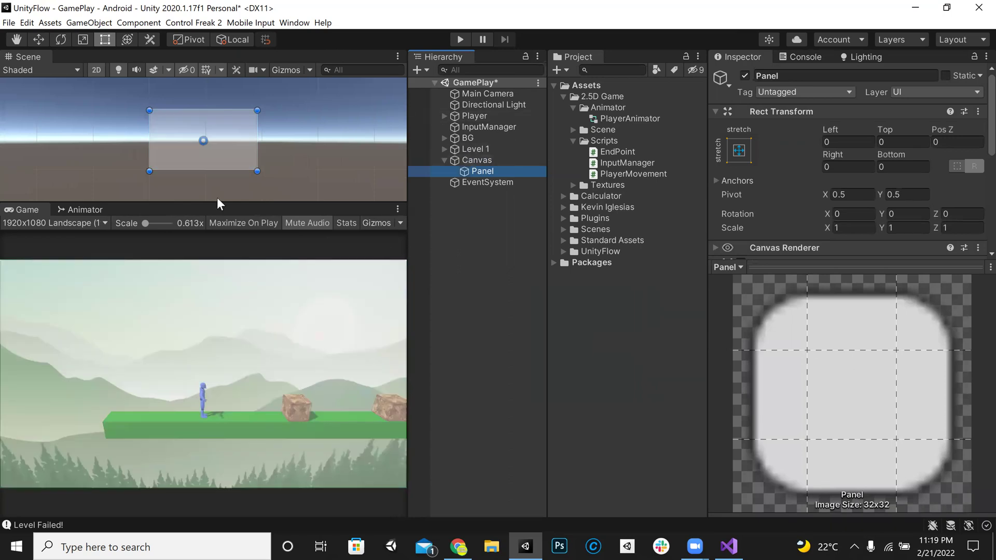
Make the Panel's Image color fully opaque white by raising its alpha to 255.
{"action": "left_click", "coordinate": [766, 266]}
{"action": "left_click", "coordinate": [900, 294]}
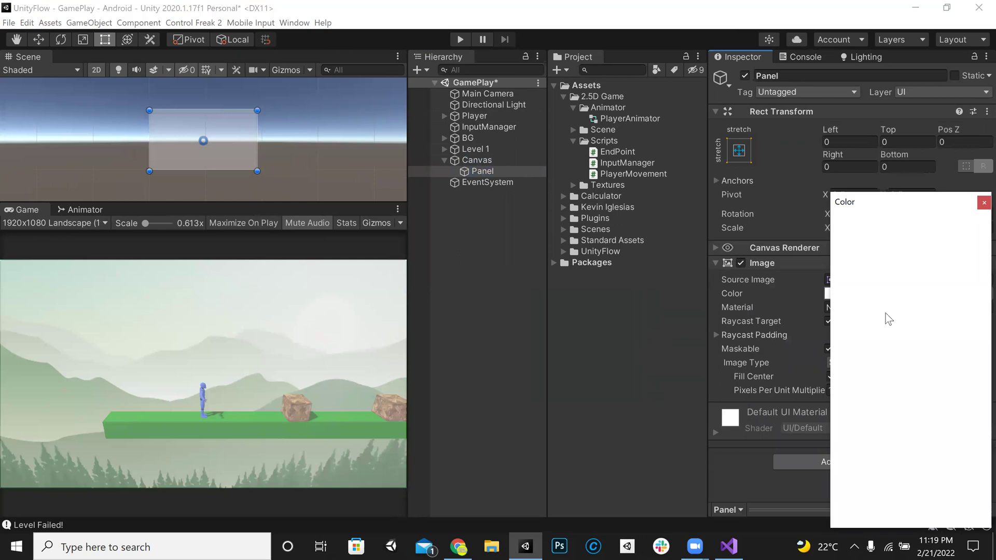
{"action": "left_click_drag", "start_coordinate": [899, 490], "coordinate": [978, 481]}
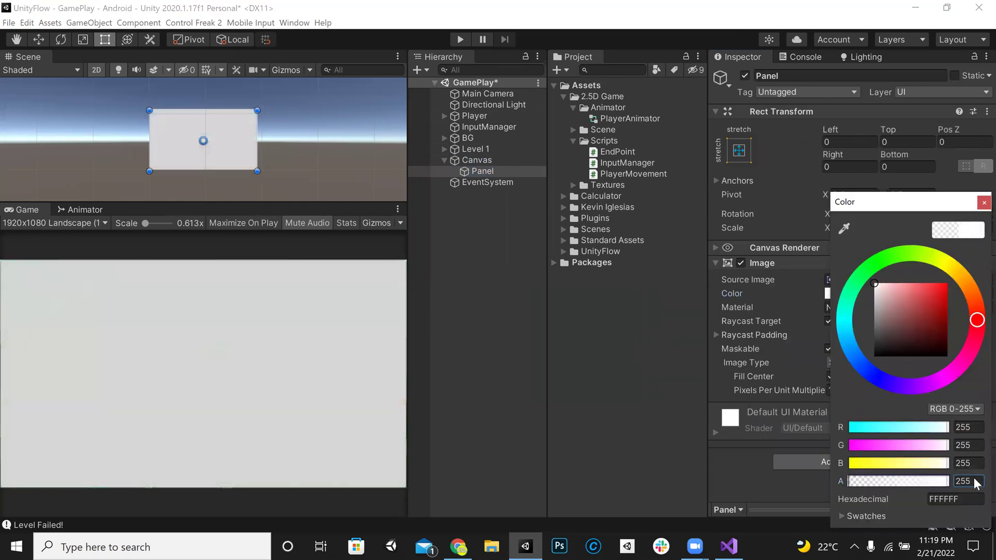
Disable the Image component on the Canvas's Panel.
{"action": "left_click", "coordinate": [503, 183]}
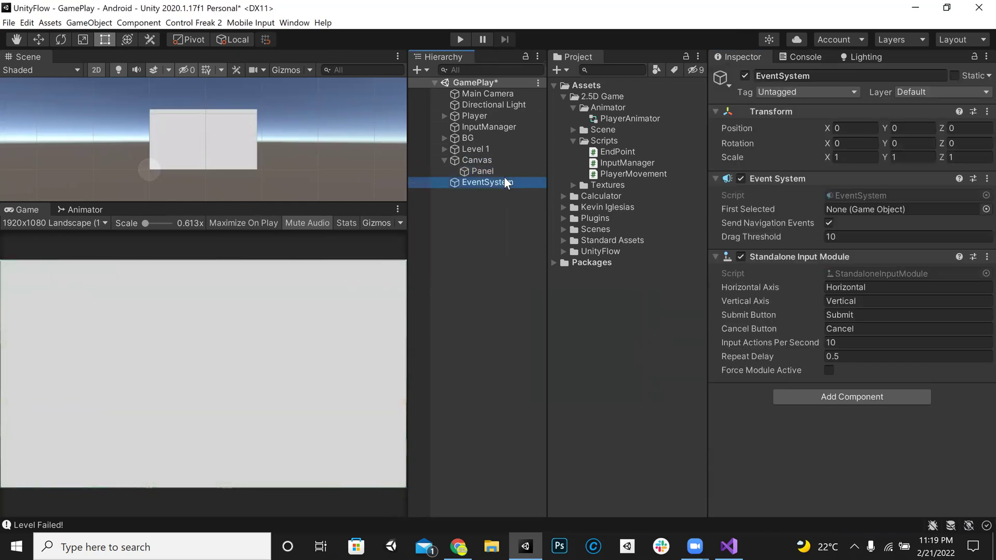
{"action": "left_click", "coordinate": [506, 173]}
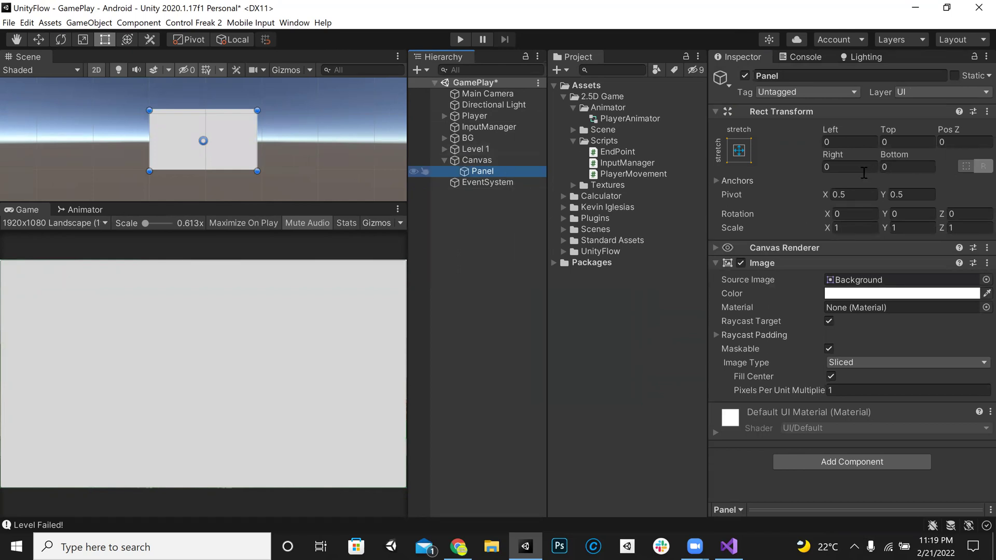
{"action": "left_click", "coordinate": [741, 263]}
{"action": "left_click", "coordinate": [481, 198]}
{"action": "left_click", "coordinate": [482, 173]}
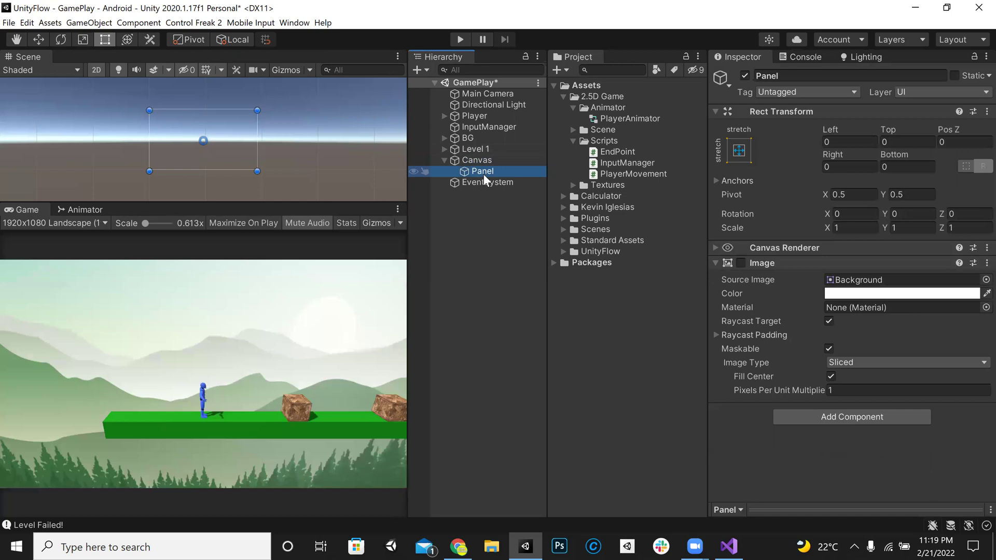
Rename the Panel under the Canvas as Panels and save the scene.
{"action": "left_click", "coordinate": [818, 74]}
{"action": "left_click", "coordinate": [818, 75]}
{"action": "type", "text": "s"}
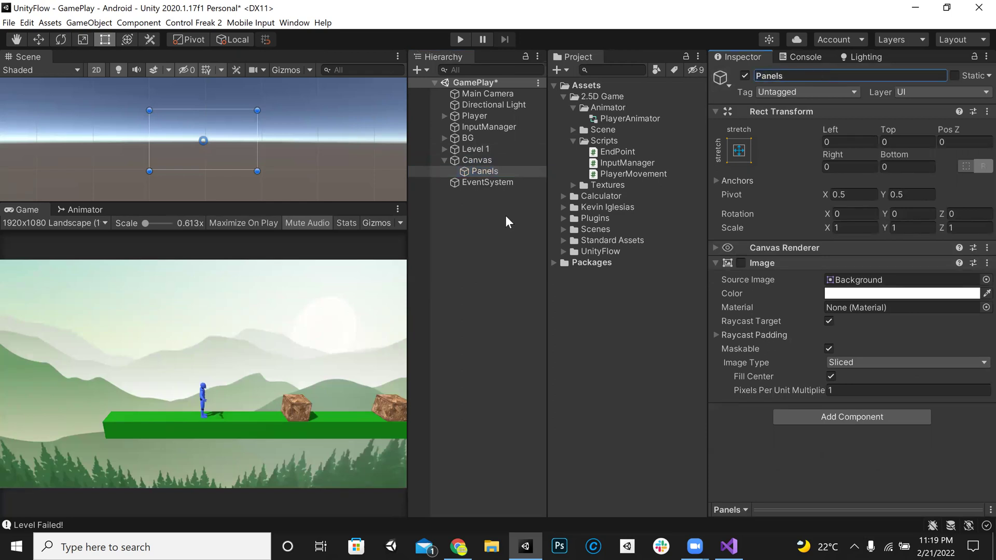
{"action": "key", "text": "ctrl+s"}
Add a UI Panel as a child of Panels and set its Image color to black with alpha 181.
{"action": "right_click", "coordinate": [498, 173]}
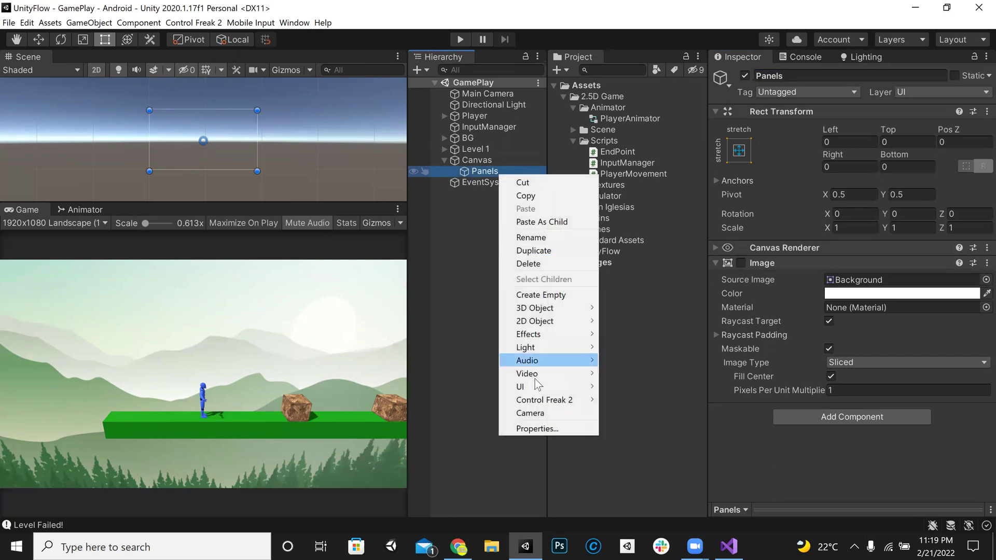
{"action": "mouse_move", "coordinate": [545, 386]}
{"action": "left_click", "coordinate": [686, 359]}
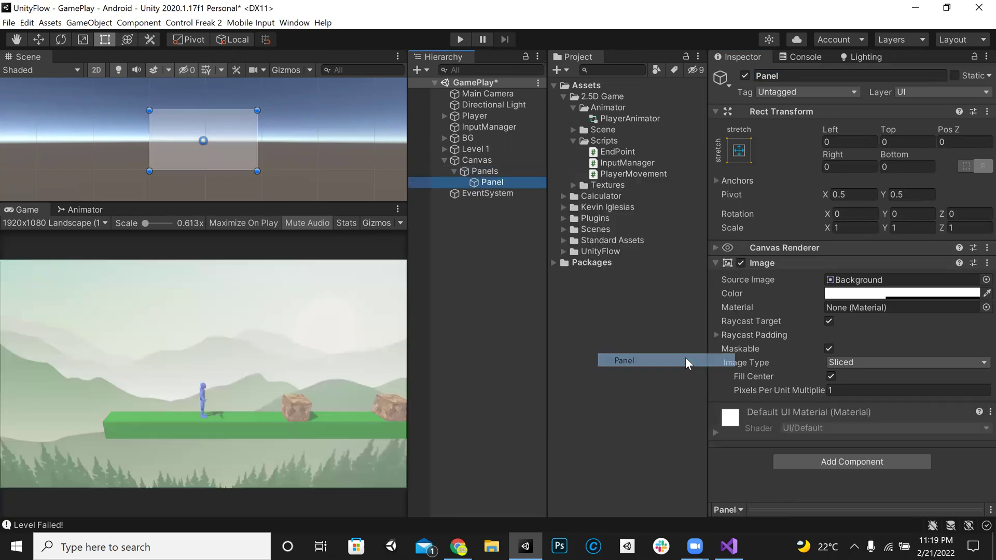
{"action": "left_click", "coordinate": [873, 292]}
{"action": "left_click_drag", "start_coordinate": [885, 328], "coordinate": [816, 425]}
{"action": "left_click_drag", "start_coordinate": [902, 482], "coordinate": [919, 481]}
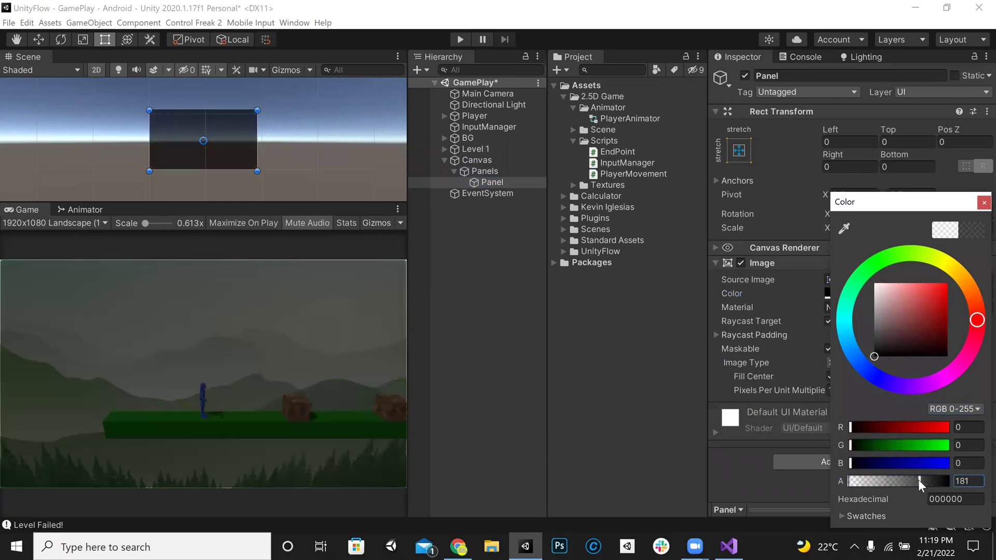
{"action": "left_click", "coordinate": [977, 202]}
Set the child Panel's Left, Top, Pos Z, Right and Bottom values to -5 and save the scene.
{"action": "left_click", "coordinate": [833, 142]}
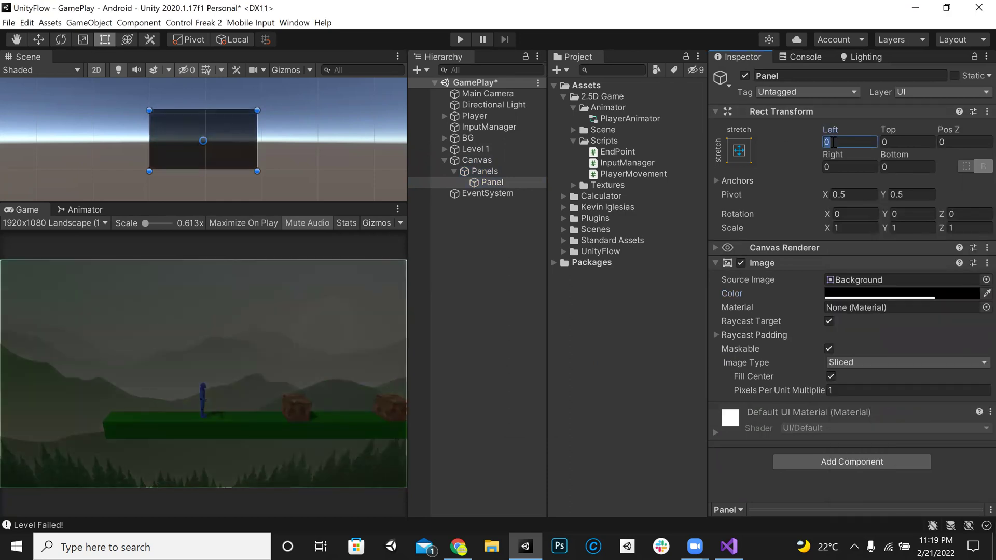
{"action": "type", "text": "-5"}
{"action": "key", "text": "Tab"}
{"action": "type", "text": "-5"}
{"action": "key", "text": "Tab"}
{"action": "type", "text": "-"}
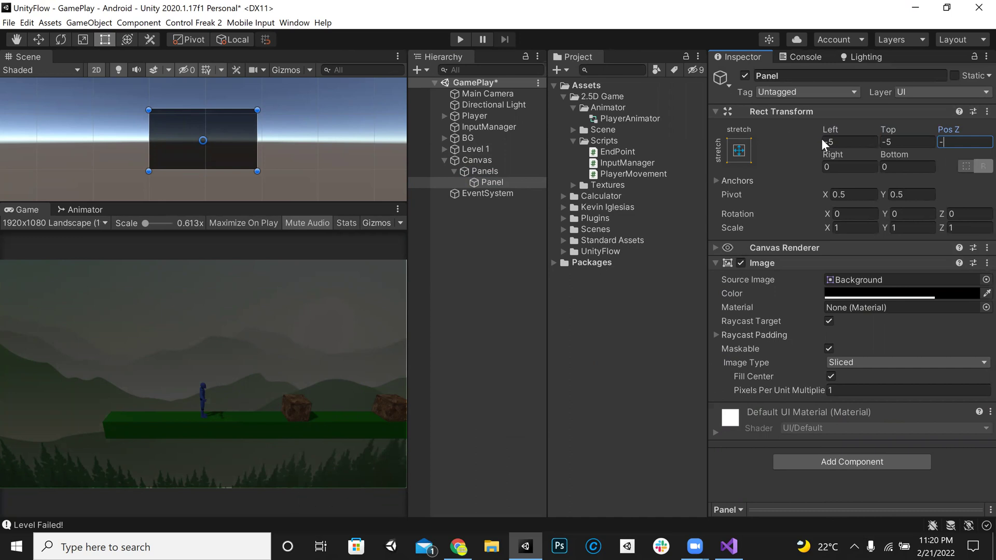
{"action": "type", "text": "5"}
{"action": "key", "text": "Tab"}
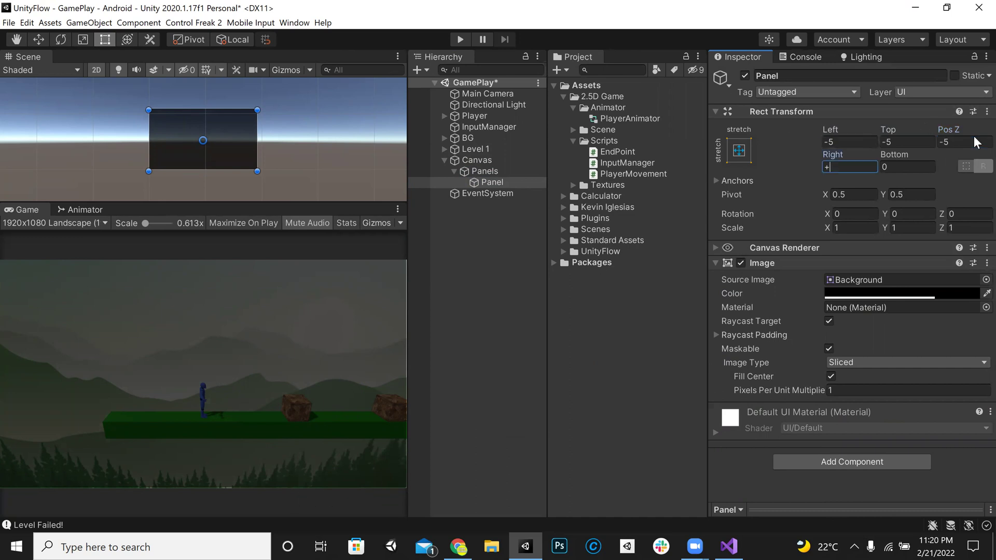
{"action": "key", "text": "Tab"}
{"action": "type", "text": "-5"}
{"action": "key", "text": "ctrl+s"}
{"action": "left_click", "coordinate": [465, 243]}
{"action": "left_click", "coordinate": [495, 183]}
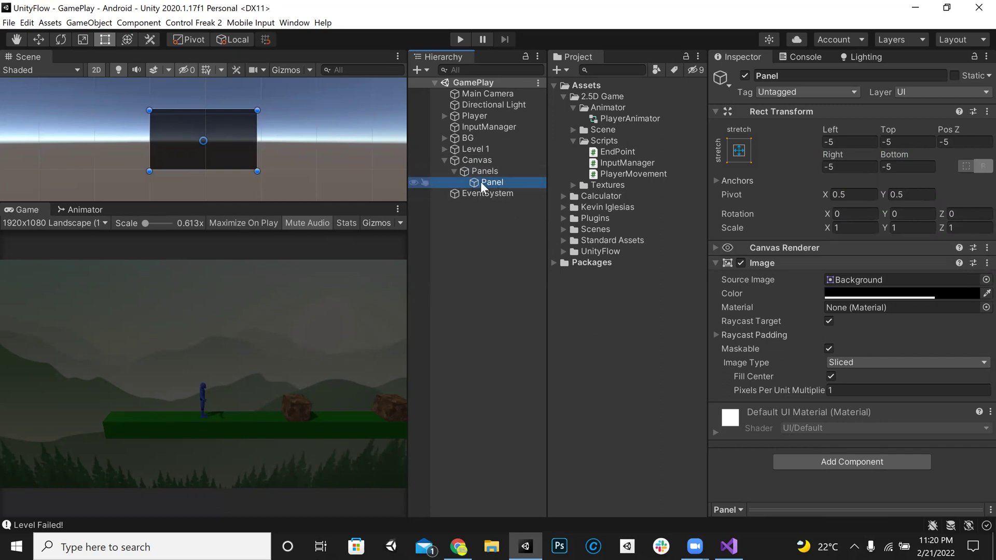
Rename the child Panel as FailedPanel and save the scene.
{"action": "left_click", "coordinate": [801, 76]}
{"action": "type", "text": "F"}
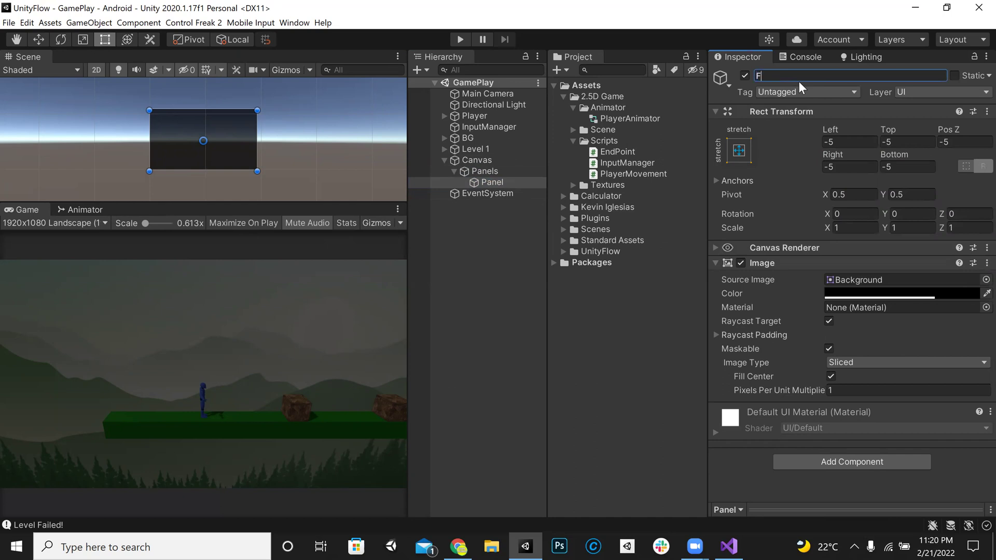
{"action": "type", "text": "ailePanel"}
{"action": "key", "text": "Return"}
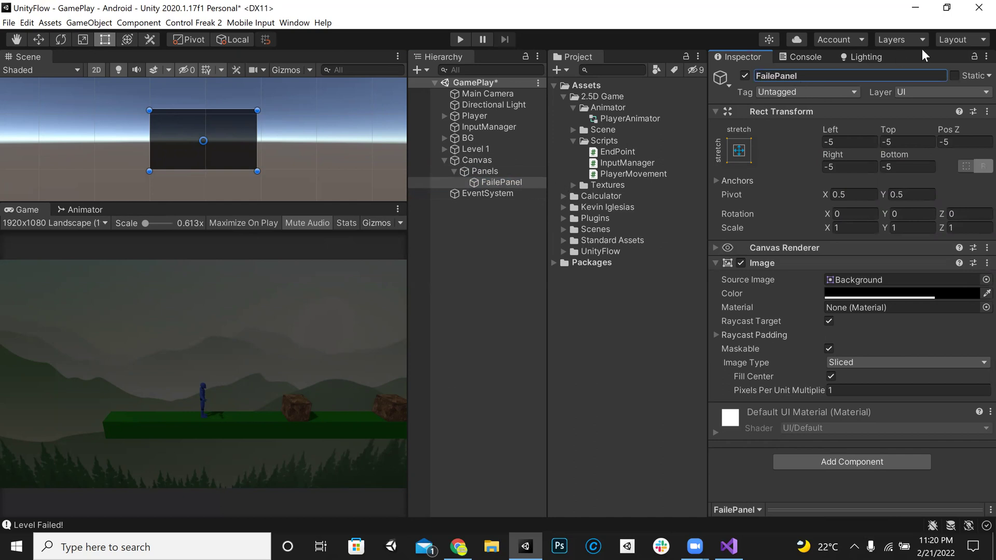
{"action": "left_click", "coordinate": [794, 78]}
{"action": "left_click", "coordinate": [794, 77]}
{"action": "type", "text": "d"}
{"action": "key", "text": "Return"}
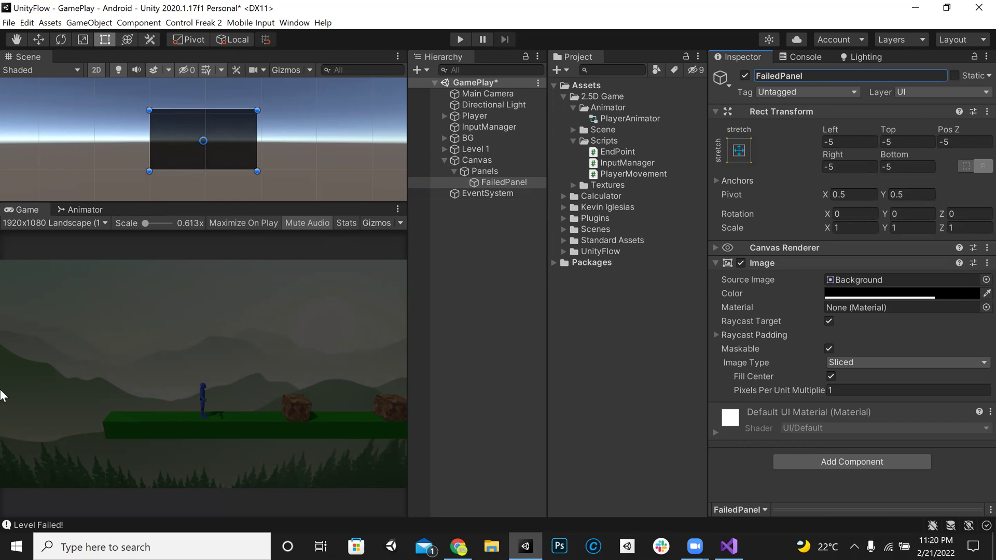
{"action": "key", "text": "ctrl+s"}
Add a UI Image under FailedPanel and set its width to 450 and height to 400.
{"action": "right_click", "coordinate": [502, 183]}
{"action": "mouse_move", "coordinate": [558, 384]}
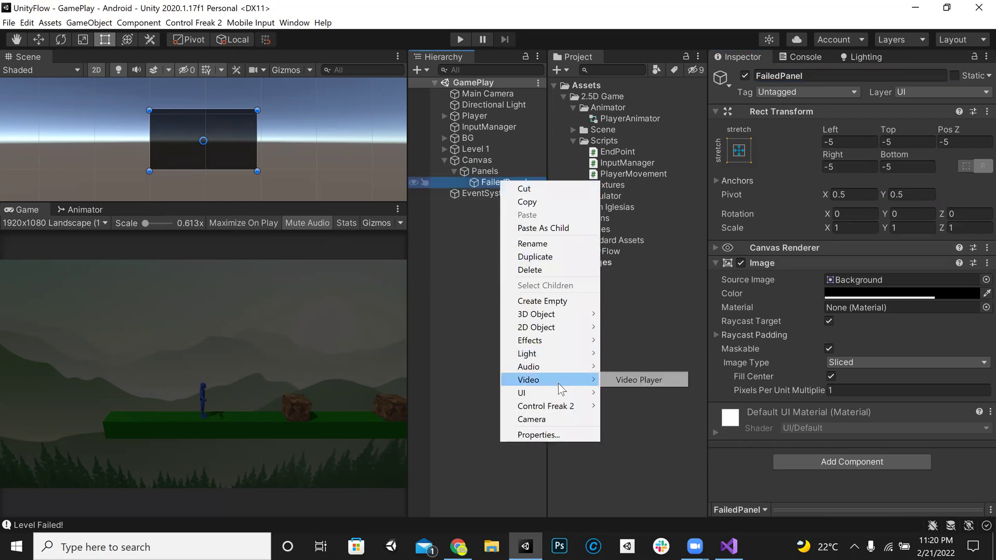
{"action": "left_click", "coordinate": [649, 211]}
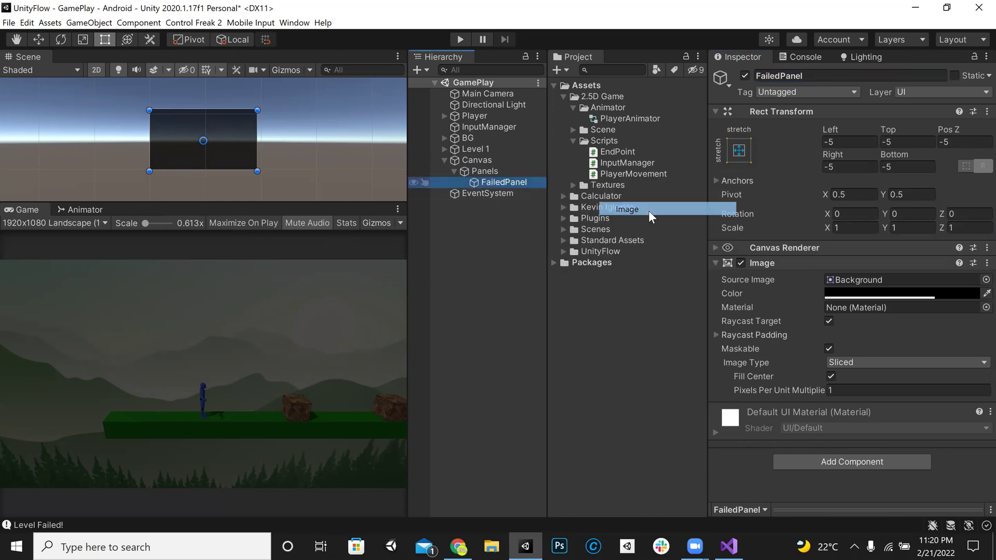
{"action": "left_click", "coordinate": [847, 167]}
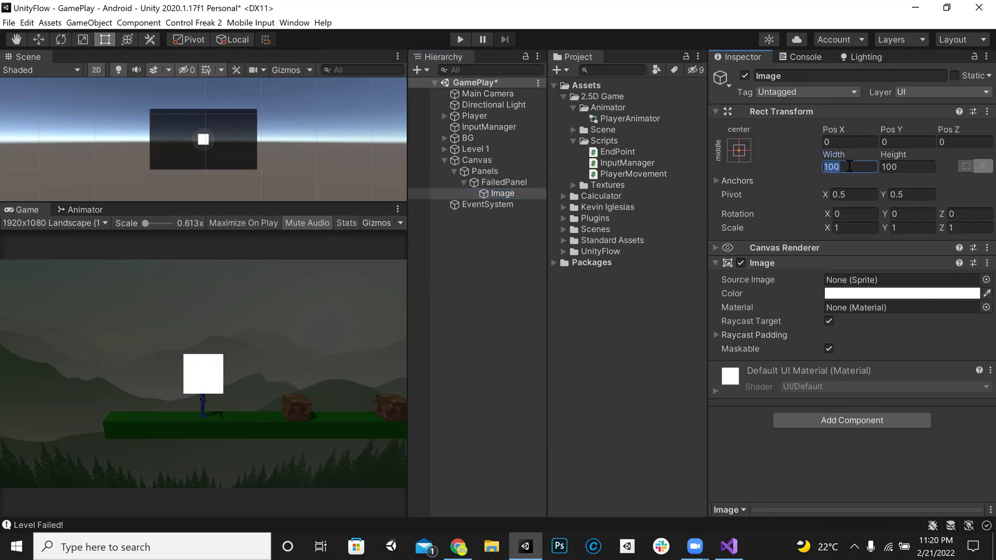
{"action": "type", "text": "4"}
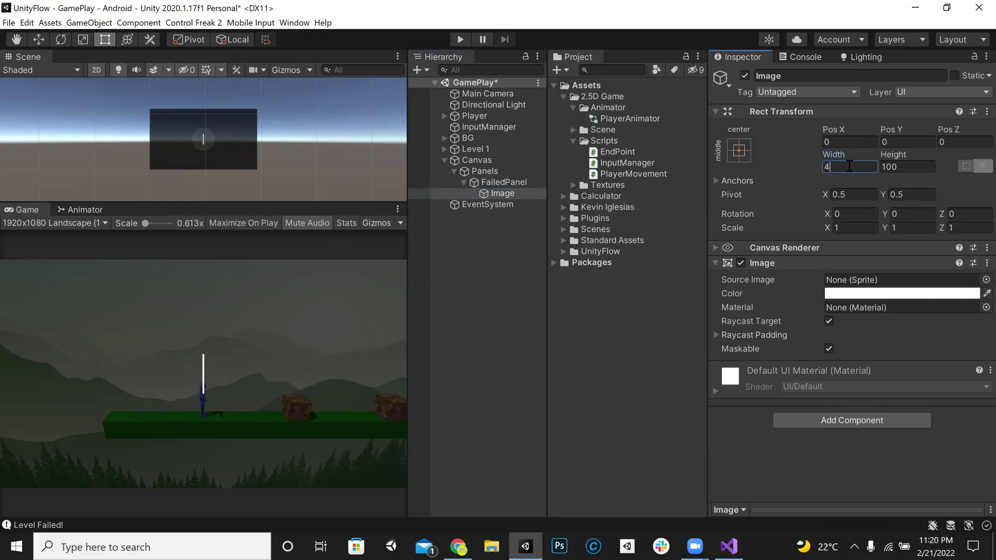
{"action": "type", "text": "50"}
{"action": "key", "text": "Tab"}
{"action": "type", "text": "400"}
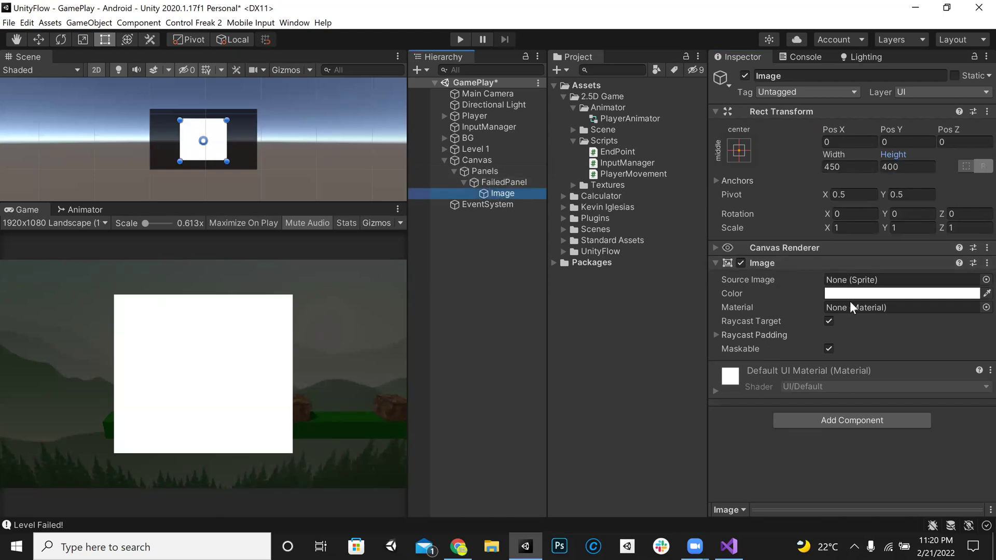
Color the Image dark green, hex 267200, and save the scene.
{"action": "left_click", "coordinate": [886, 293]}
{"action": "left_click_drag", "start_coordinate": [887, 317], "coordinate": [865, 328]}
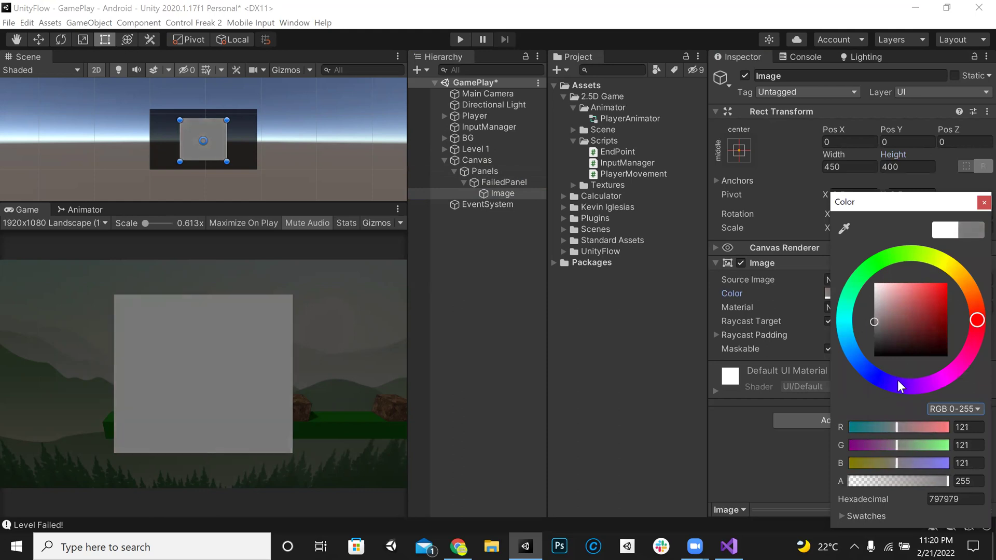
{"action": "left_click", "coordinate": [893, 265]}
{"action": "left_click_drag", "start_coordinate": [928, 327], "coordinate": [962, 329]}
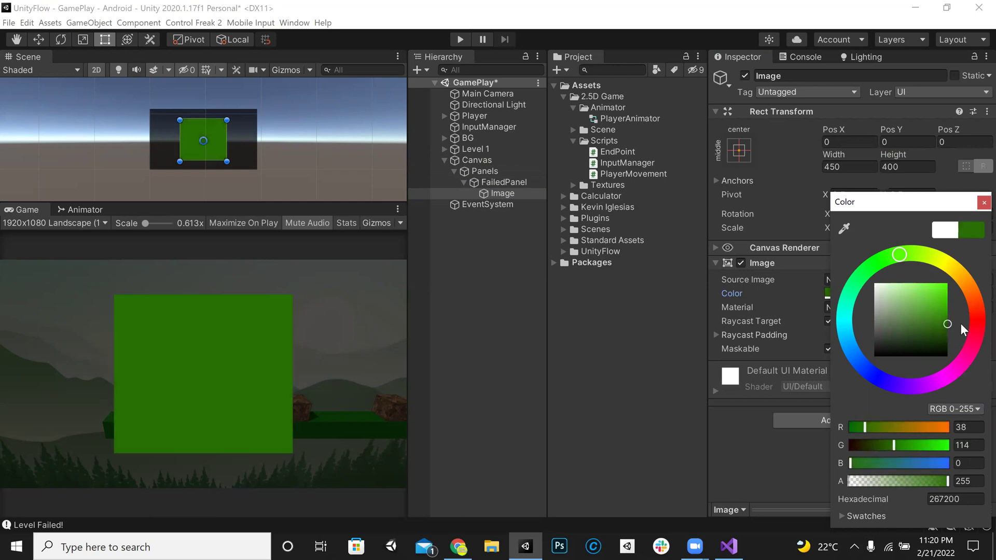
{"action": "left_click", "coordinate": [984, 202]}
{"action": "key", "text": "ctrl+s"}
Add a UI Button under the green Image and change its label text to RETRY.
{"action": "right_click", "coordinate": [502, 193]}
{"action": "mouse_move", "coordinate": [560, 402]}
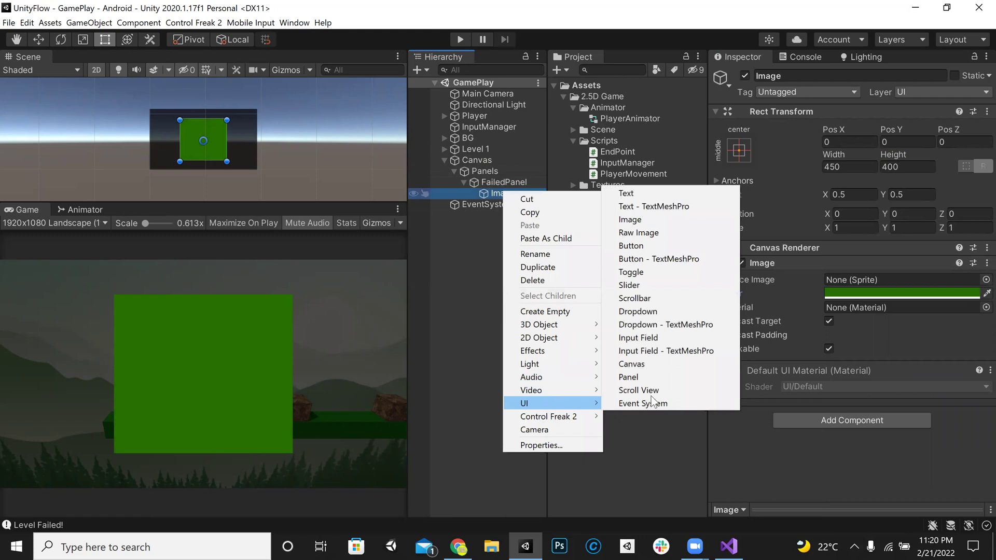
{"action": "left_click", "coordinate": [656, 241]}
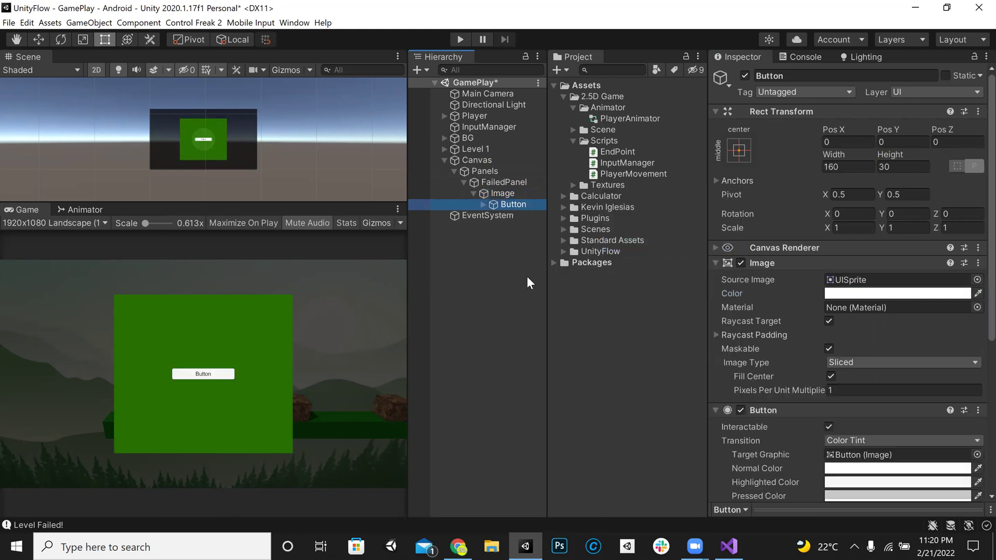
{"action": "left_click", "coordinate": [482, 205]}
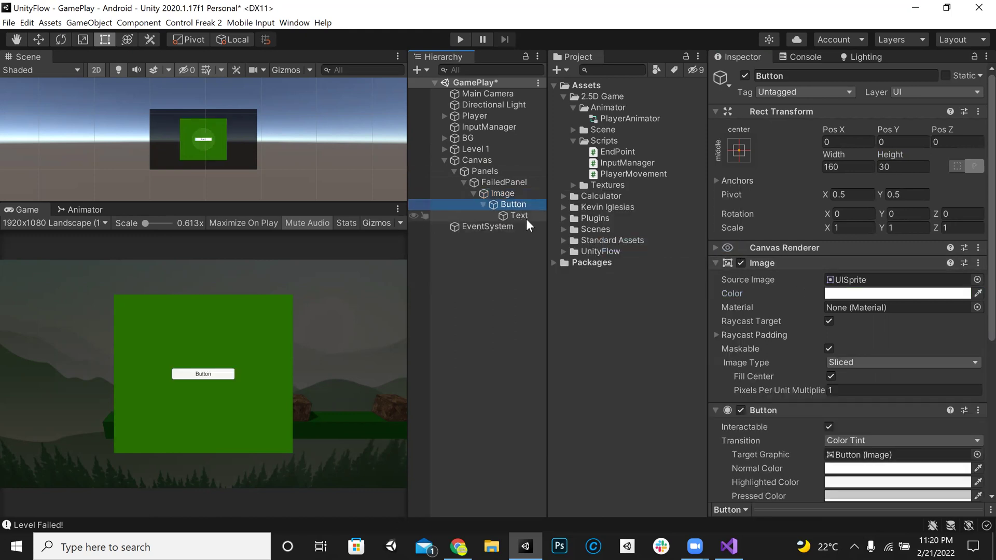
{"action": "left_click", "coordinate": [521, 216]}
{"action": "left_click", "coordinate": [853, 307]}
{"action": "key", "text": "ctrl+a"}
{"action": "type", "text": "RETRY"}
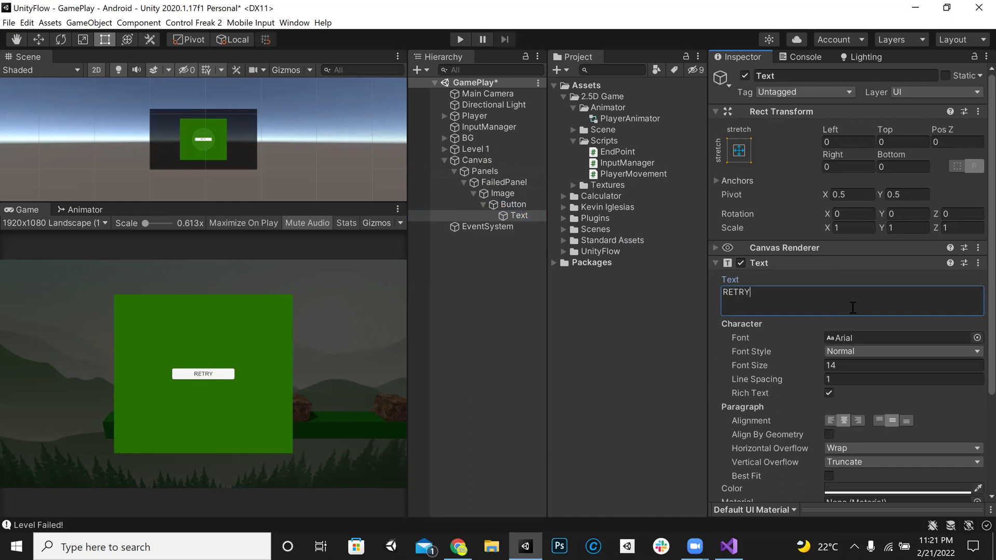
Rename the Button object under the Image as RETRY.
{"action": "left_click", "coordinate": [513, 204]}
{"action": "left_click", "coordinate": [803, 76]}
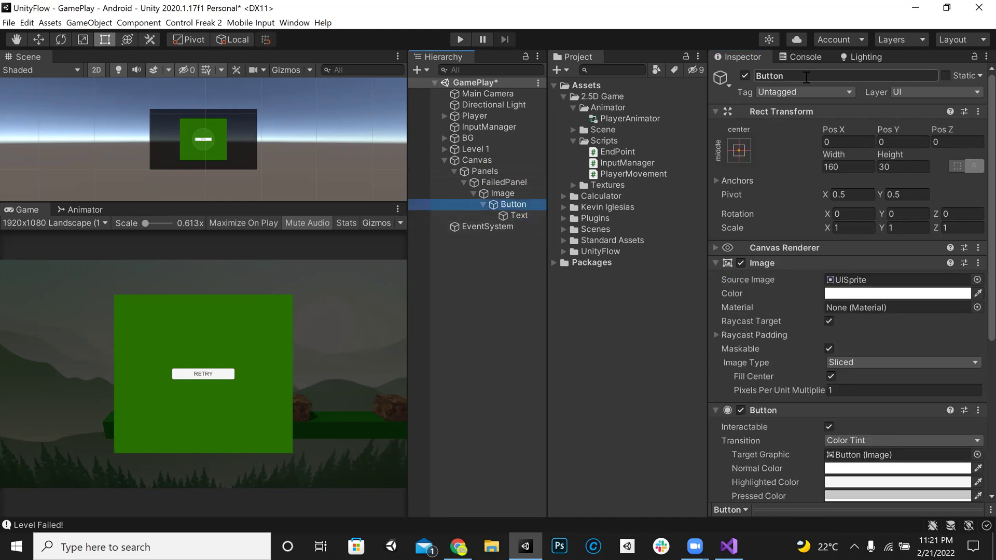
{"action": "type", "text": "RETR"}
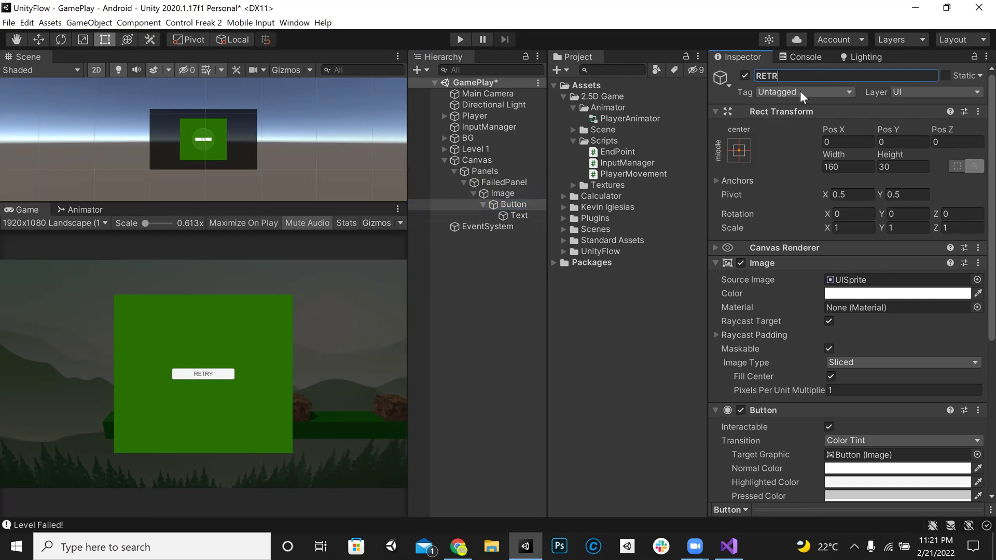
{"action": "type", "text": "Y"}
{"action": "key", "text": "Return"}
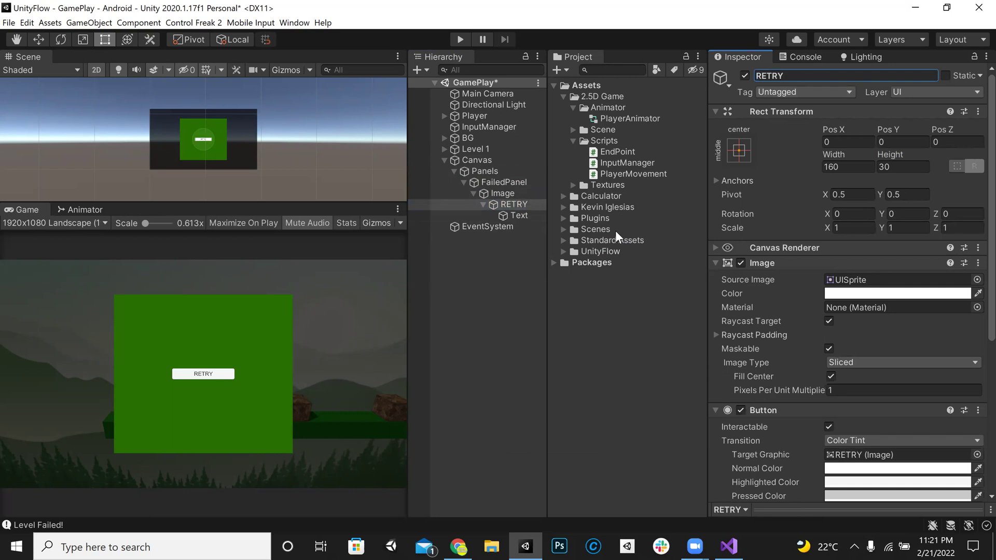
Select FailedPanel, collapse its children in the hierarchy, and widen the Scene and Game views.
{"action": "left_click", "coordinate": [517, 183]}
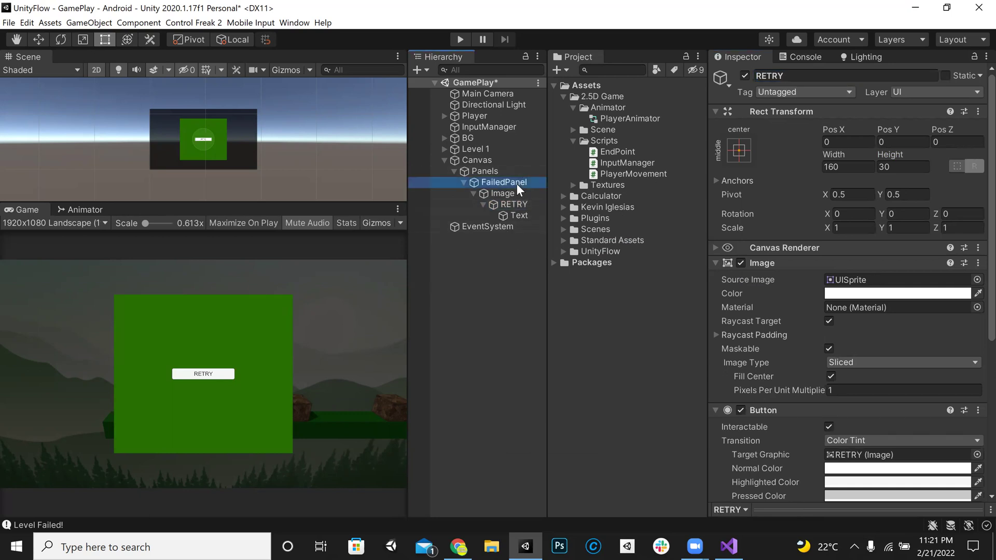
{"action": "left_click", "coordinate": [463, 182]}
{"action": "left_click_drag", "start_coordinate": [403, 299], "coordinate": [497, 285]}
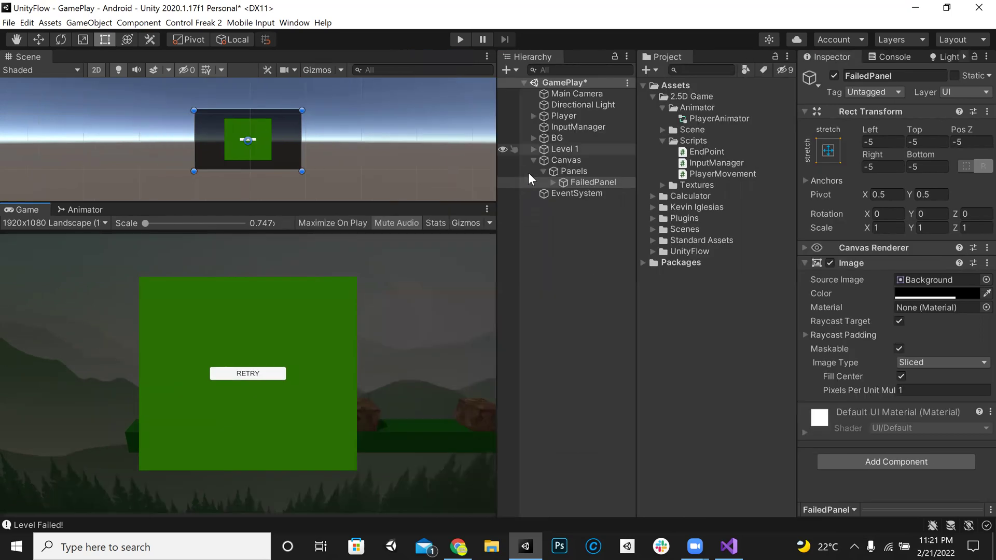
Create an empty GameObject at the scene root and rename it UIMANAGER.
{"action": "left_click", "coordinate": [533, 159]}
{"action": "left_click", "coordinate": [507, 70]}
{"action": "left_click", "coordinate": [529, 83]}
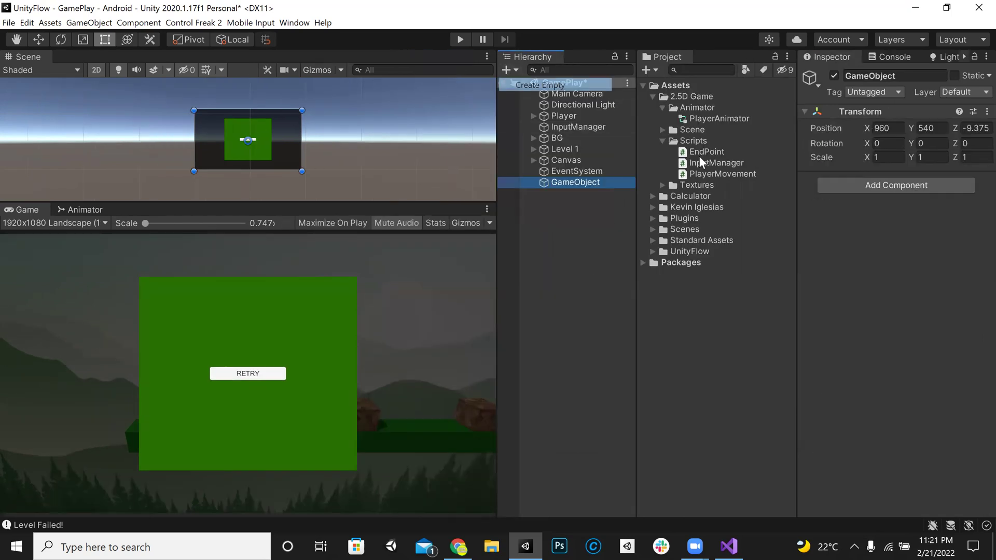
{"action": "double_click", "coordinate": [880, 76]}
{"action": "type", "text": "UIMANAGER"}
{"action": "key", "text": "Return"}
{"action": "left_click", "coordinate": [889, 188]}
{"action": "type", "text": "UIMa"}
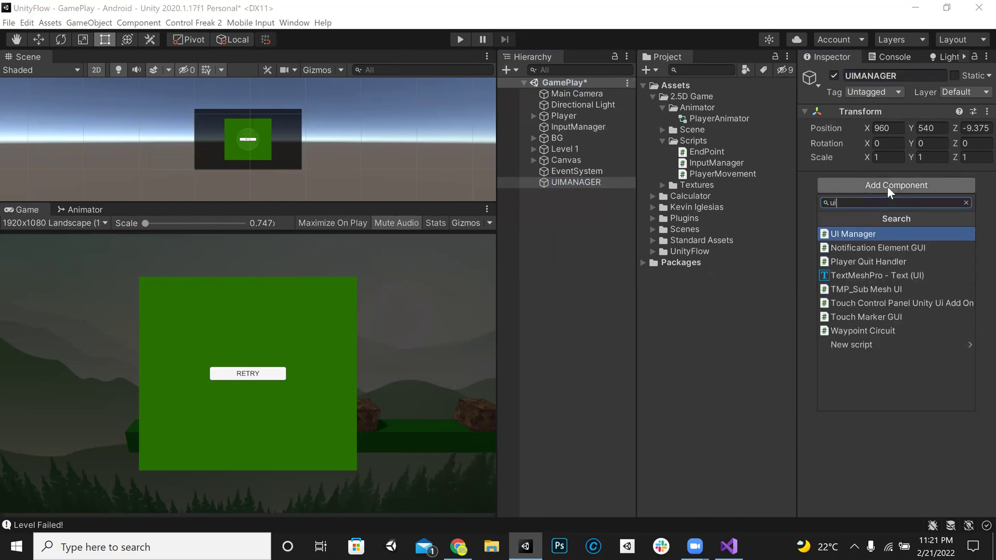
{"action": "key", "text": "Return"}
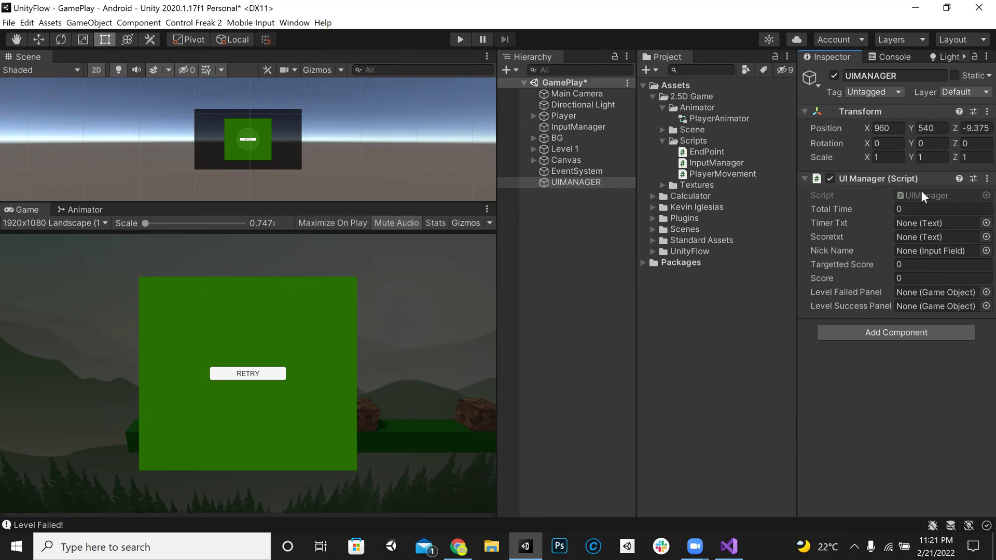
{"action": "left_click", "coordinate": [986, 179]}
{"action": "left_click", "coordinate": [959, 207]}
{"action": "left_click", "coordinate": [899, 186]}
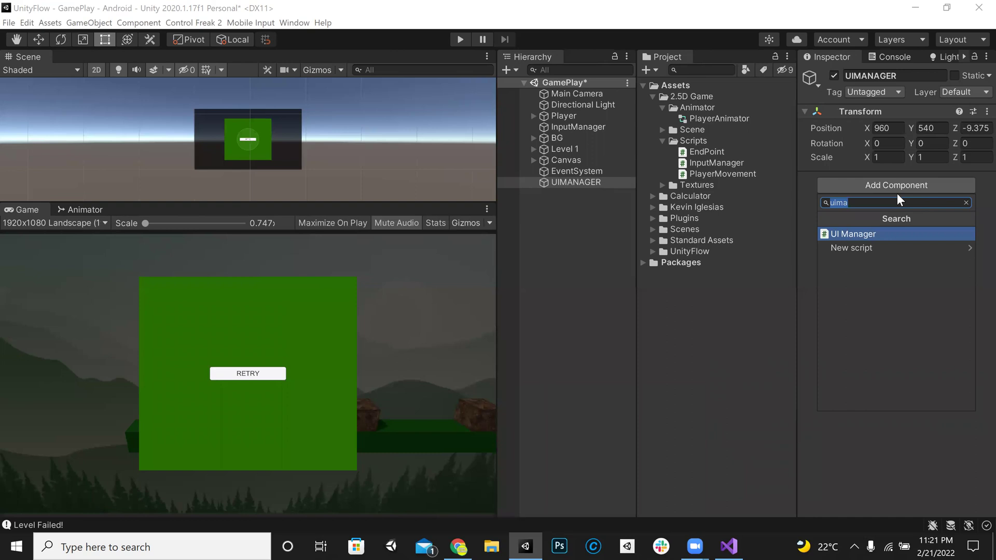
{"action": "type", "text": "UIM"}
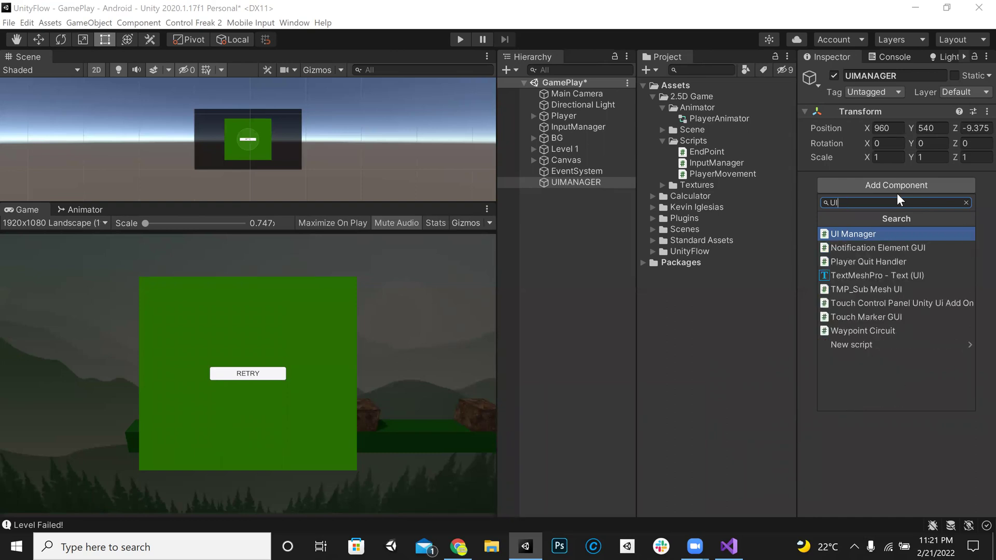
{"action": "key", "text": "BackSpace"}
{"action": "key", "text": "BackSpace"}
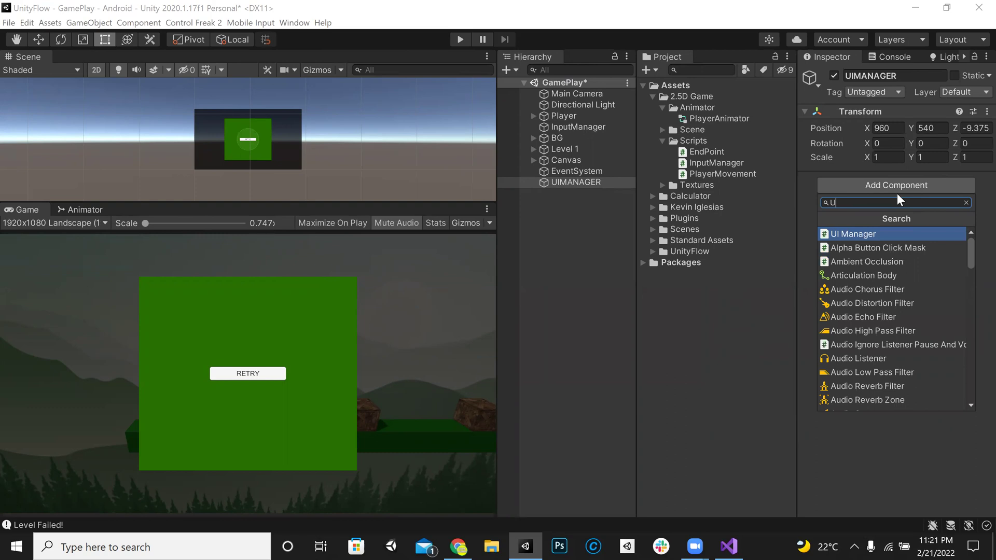
{"action": "key", "text": "BackSpace"}
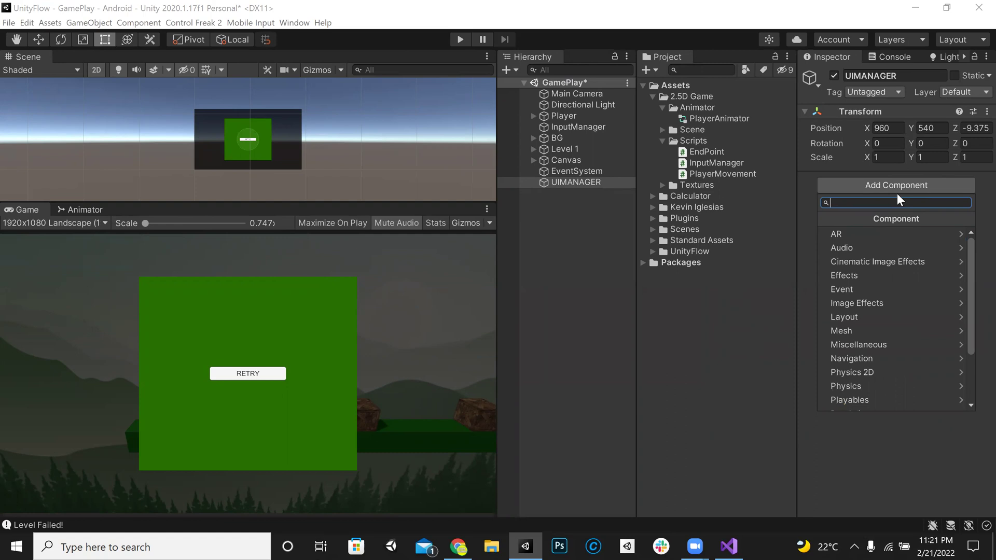
{"action": "type", "text": "Pa"}
{"action": "type", "text": "Man"}
{"action": "key", "text": "BackSpace"}
{"action": "key", "text": "BackSpace"}
{"action": "key", "text": "BackSpace"}
{"action": "key", "text": "BackSpace"}
{"action": "key", "text": "BackSpace"}
{"action": "key", "text": "BackSpace"}
{"action": "key", "text": "BackSpace"}
{"action": "key", "text": "BackSpace"}
{"action": "type", "text": "G"}
{"action": "key", "text": "BackSpace"}
{"action": "type", "text": "UIManager"}
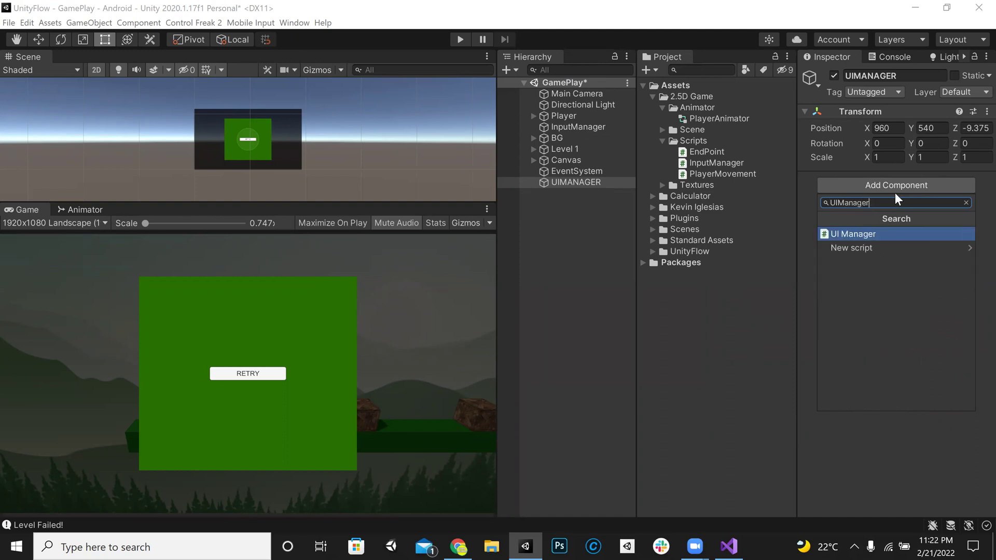
{"action": "key", "text": "BackSpace"}
{"action": "key", "text": "BackSpace"}
{"action": "key", "text": "BackSpace"}
{"action": "key", "text": "BackSpace"}
{"action": "key", "text": "BackSpace"}
{"action": "key", "text": "BackSpace"}
{"action": "type", "text": "anager"}
{"action": "key", "text": "Return"}
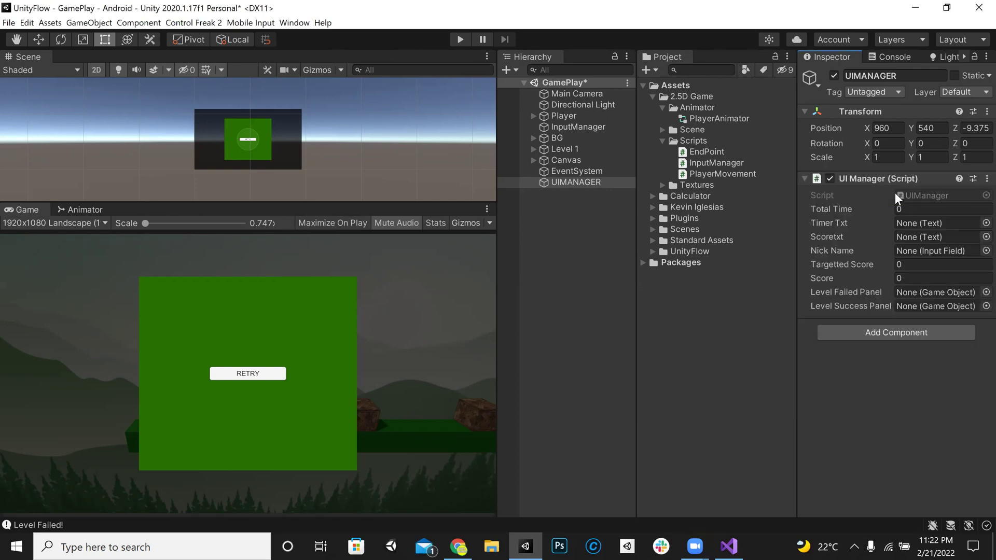
{"action": "left_click", "coordinate": [986, 179]}
{"action": "left_click", "coordinate": [959, 205]}
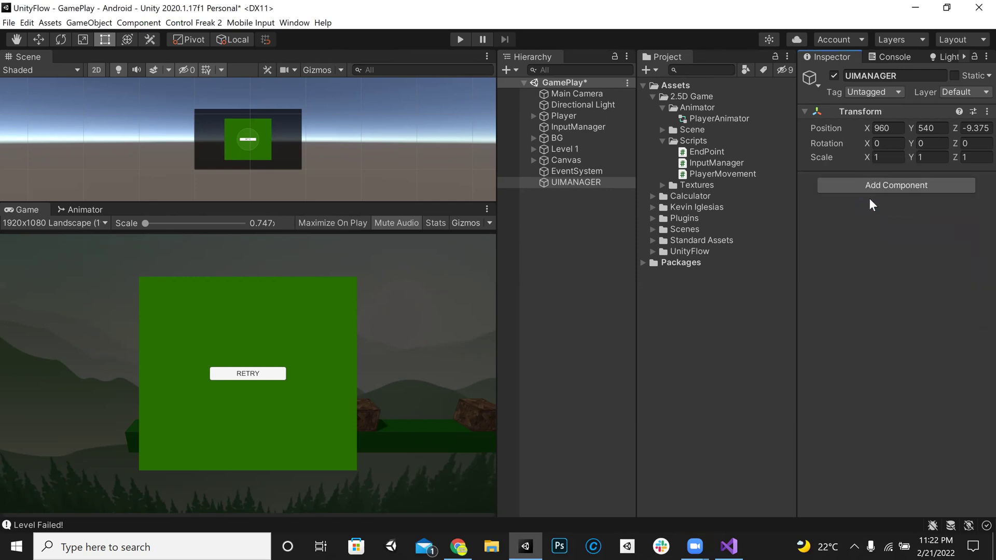
Create a new script named UI and attach it to the UIMANAGER object.
{"action": "left_click", "coordinate": [870, 190]}
{"action": "key", "text": "BackSpace"}
{"action": "key", "text": "BackSpace"}
{"action": "key", "text": "BackSpace"}
{"action": "key", "text": "BackSpace"}
{"action": "key", "text": "BackSpace"}
{"action": "key", "text": "BackSpace"}
{"action": "key", "text": "BackSpace"}
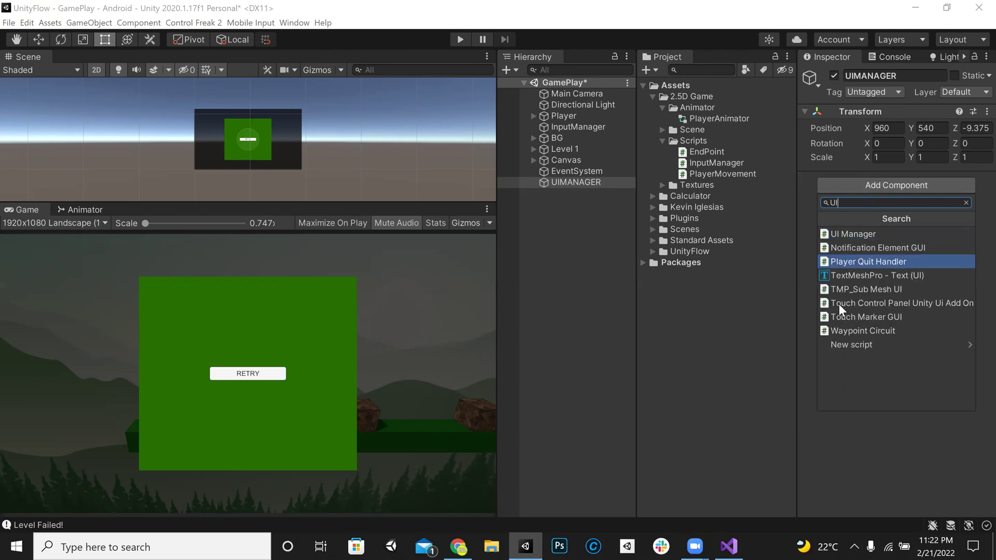
{"action": "left_click", "coordinate": [851, 344]}
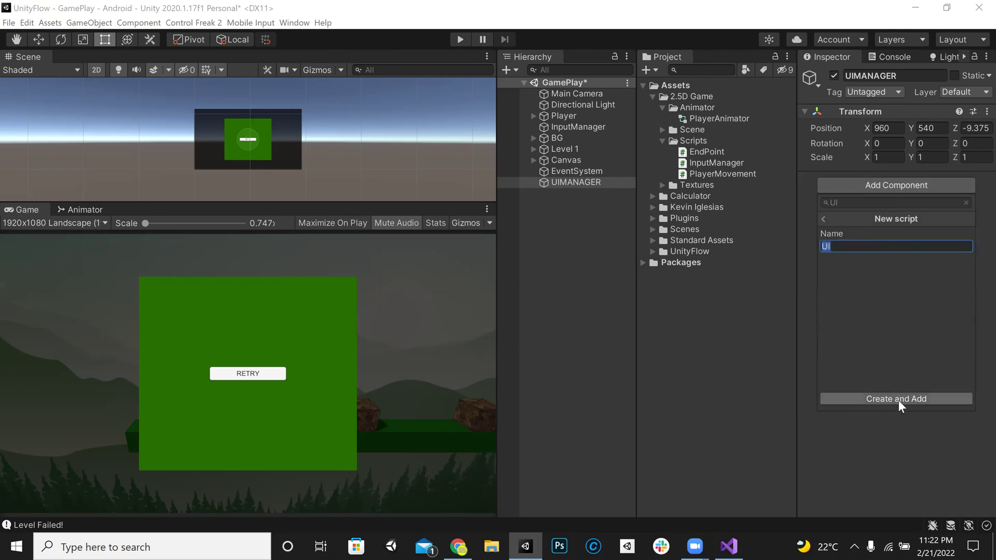
{"action": "key", "text": "Return"}
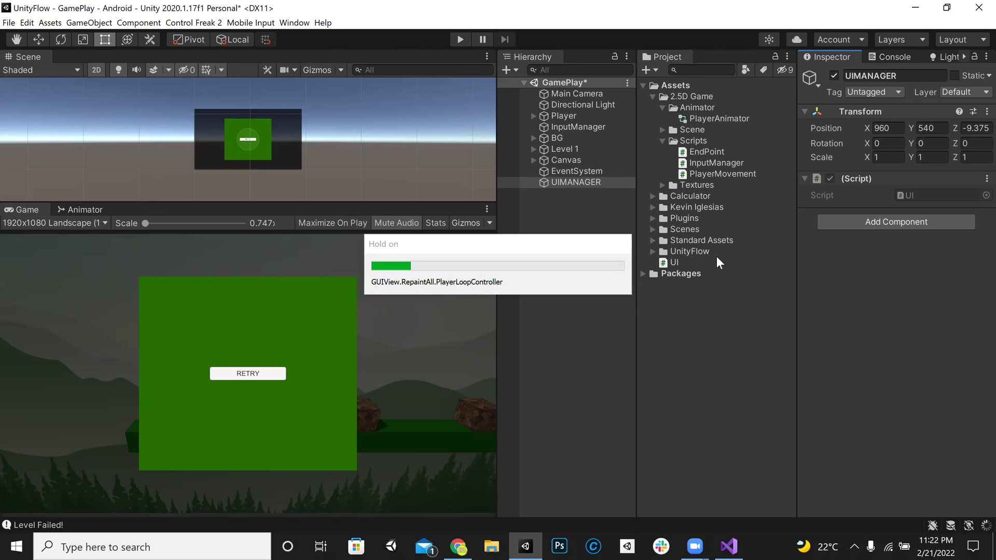
Move the UI script from the Assets root into the 2.5D Game Scripts folder.
{"action": "left_click", "coordinate": [685, 262]}
{"action": "left_click", "coordinate": [684, 250]}
{"action": "left_click_drag", "start_coordinate": [670, 263], "coordinate": [714, 159]}
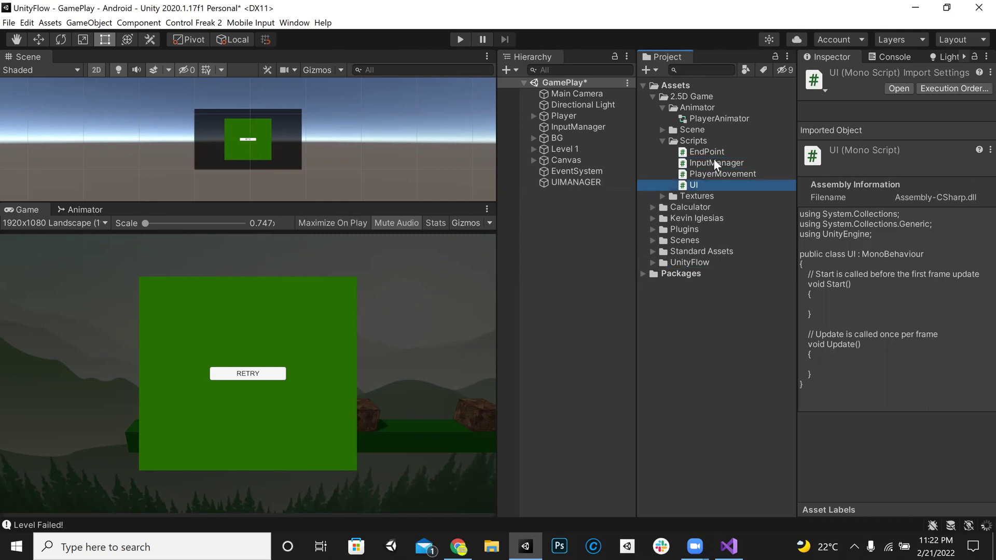
Open the UI script in Visual Studio and declare a public GameObject field LevelFailedPanel at the start of the class.
{"action": "double_click", "coordinate": [696, 186]}
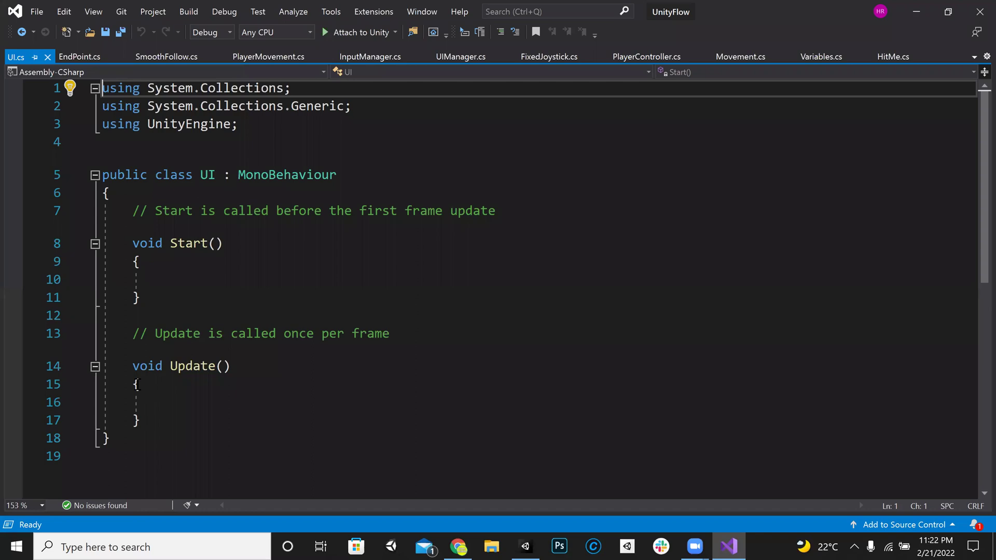
{"action": "left_click", "coordinate": [171, 210]}
{"action": "left_click", "coordinate": [170, 192]}
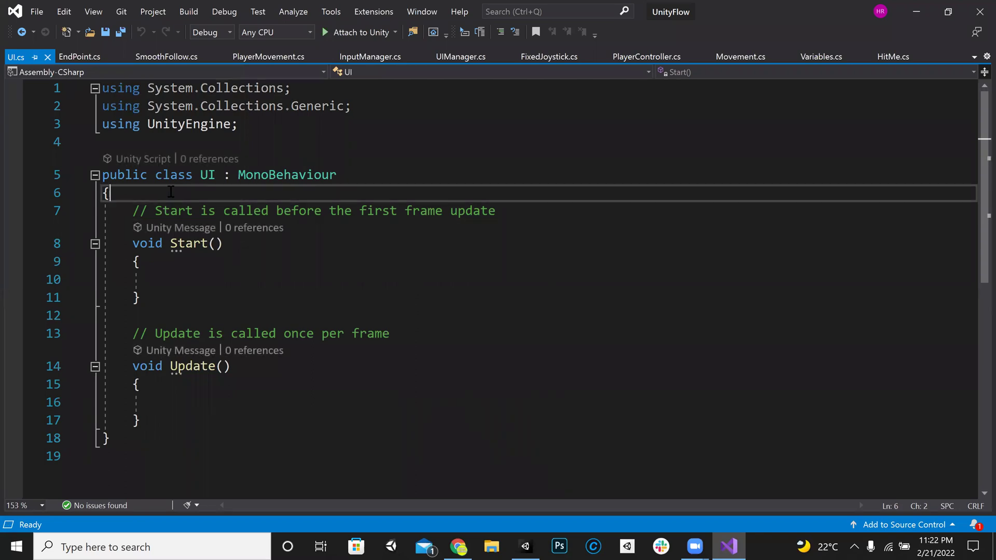
{"action": "key", "text": "Return"}
{"action": "key", "text": "Return"}
{"action": "key", "text": "Return"}
{"action": "key", "text": "Return"}
{"action": "key", "text": "Up"}
{"action": "key", "text": "Up"}
{"action": "type", "text": "public GameObject"}
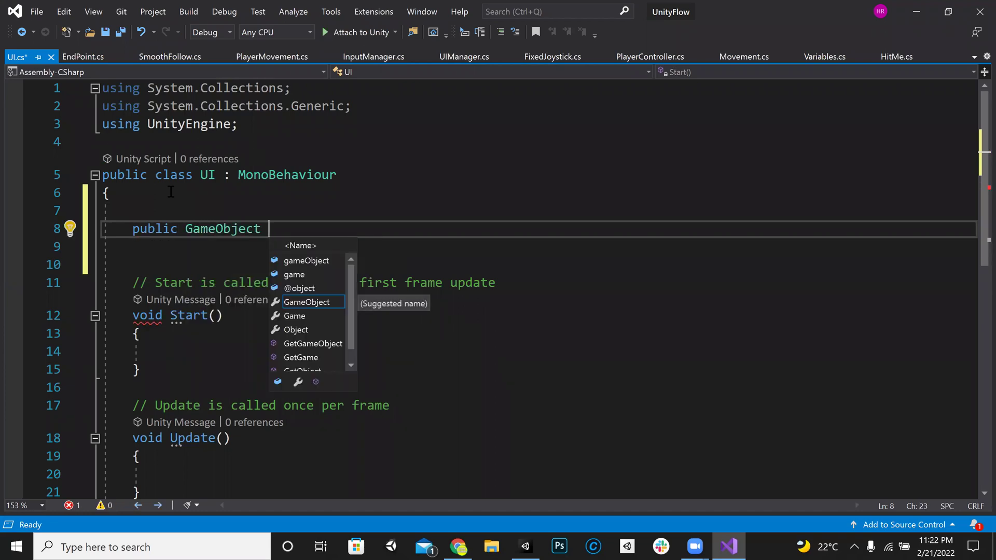
{"action": "type", "text": " LevelFailed"}
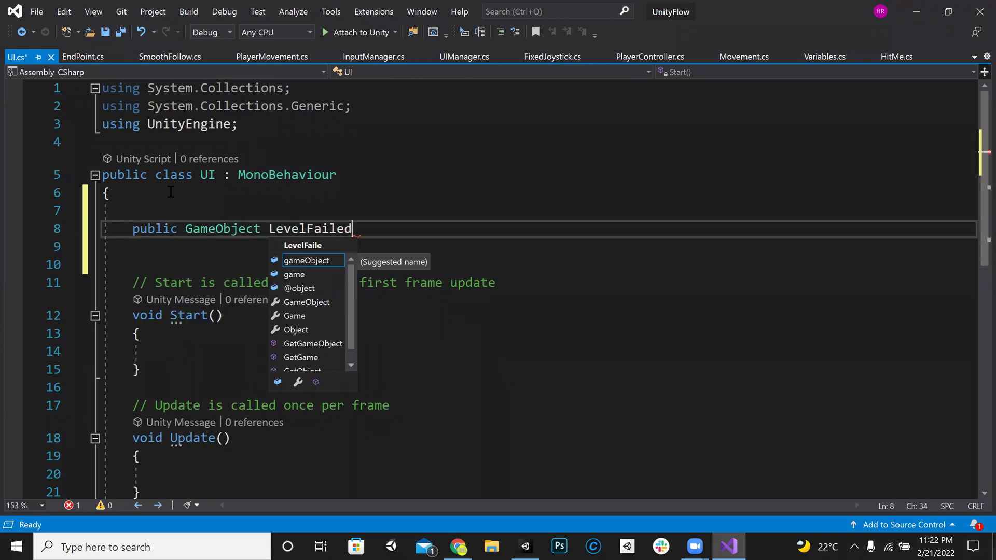
{"action": "type", "text": "Panel;"}
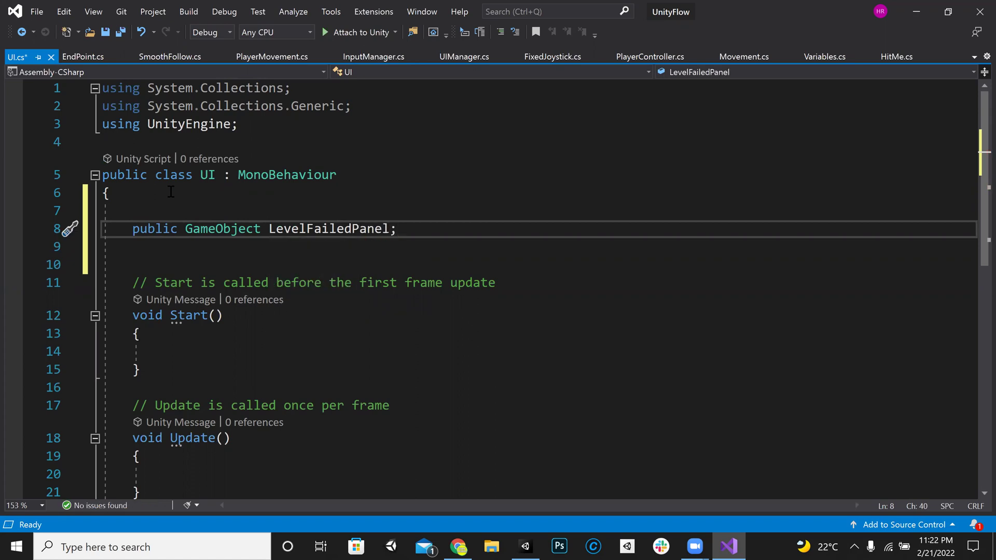
Add LevelSuccessPanel as a second variable in the public GameObject declaration.
{"action": "key", "text": "Right"}
{"action": "type", "text": ",LevelS"}
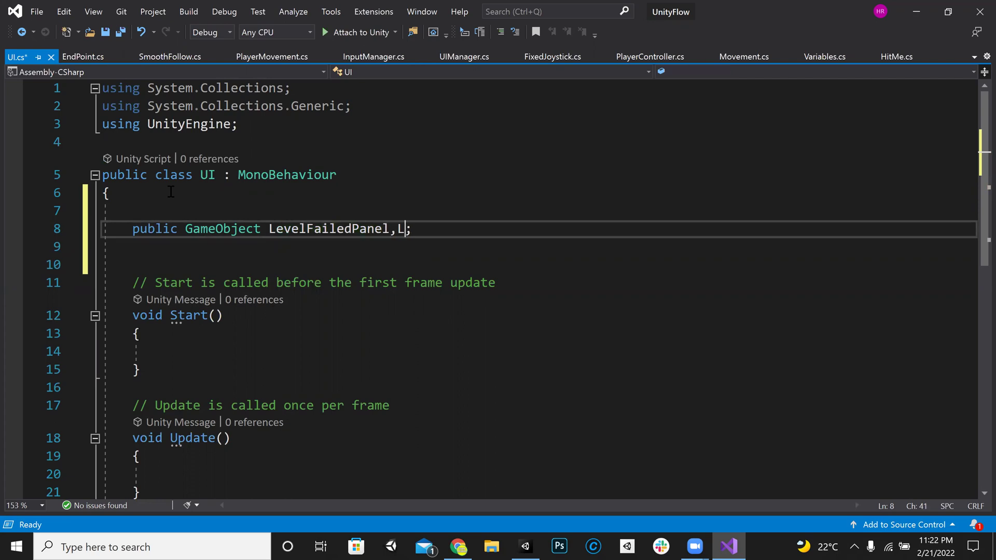
{"action": "type", "text": "uccessPanel"}
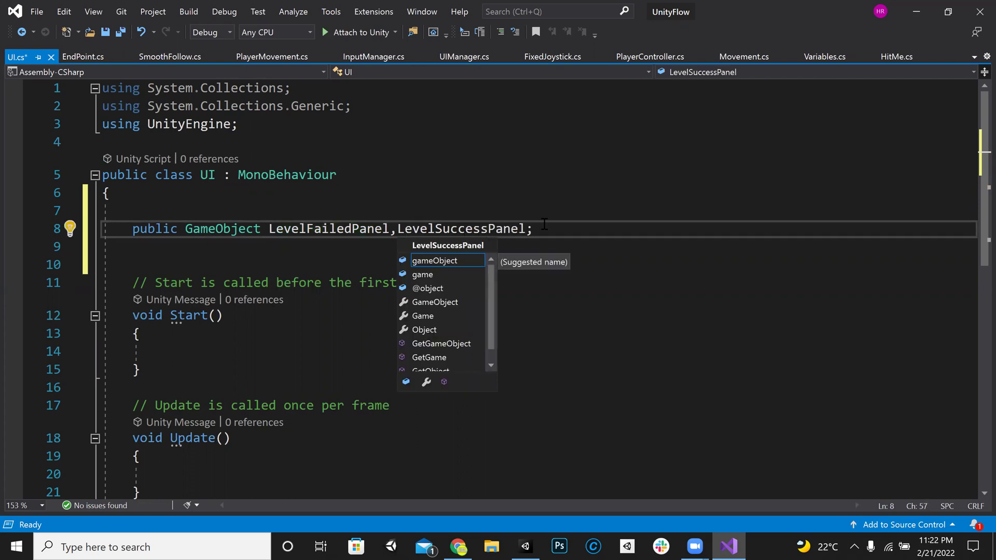
{"action": "key", "text": "End"}
Declare a public static UI field named _instance below the panel fields.
{"action": "left_click", "coordinate": [293, 242]}
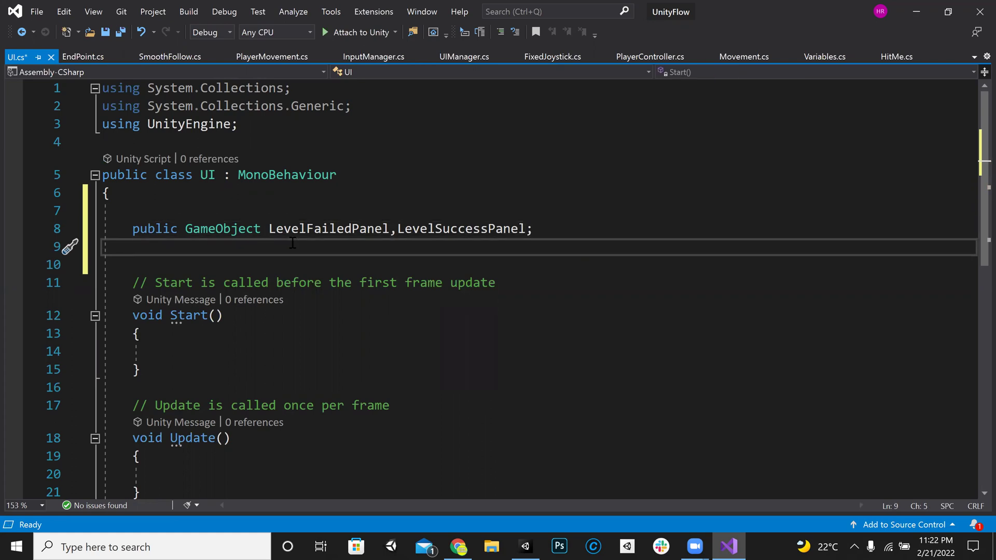
{"action": "key", "text": "Return"}
{"action": "key", "text": "Return"}
{"action": "key", "text": "Return"}
{"action": "key", "text": "Return"}
{"action": "key", "text": "Up"}
{"action": "key", "text": "Up"}
{"action": "type", "text": "p"}
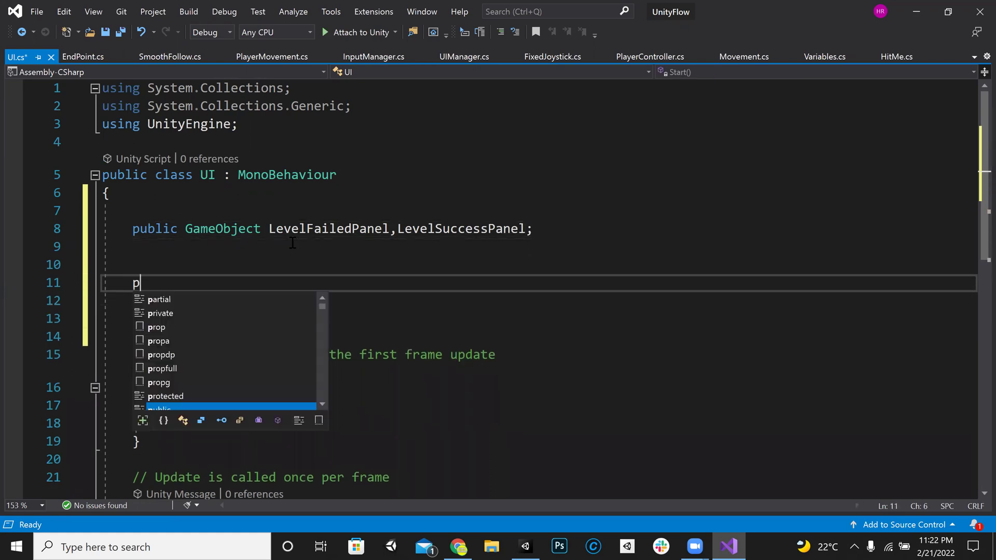
{"action": "type", "text": "ublic static UI"}
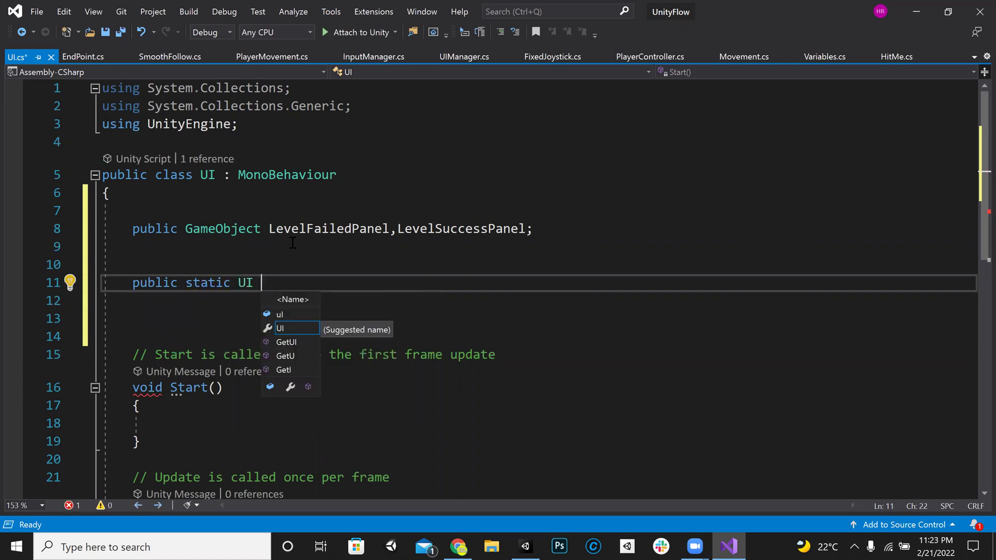
{"action": "type", "text": " _"}
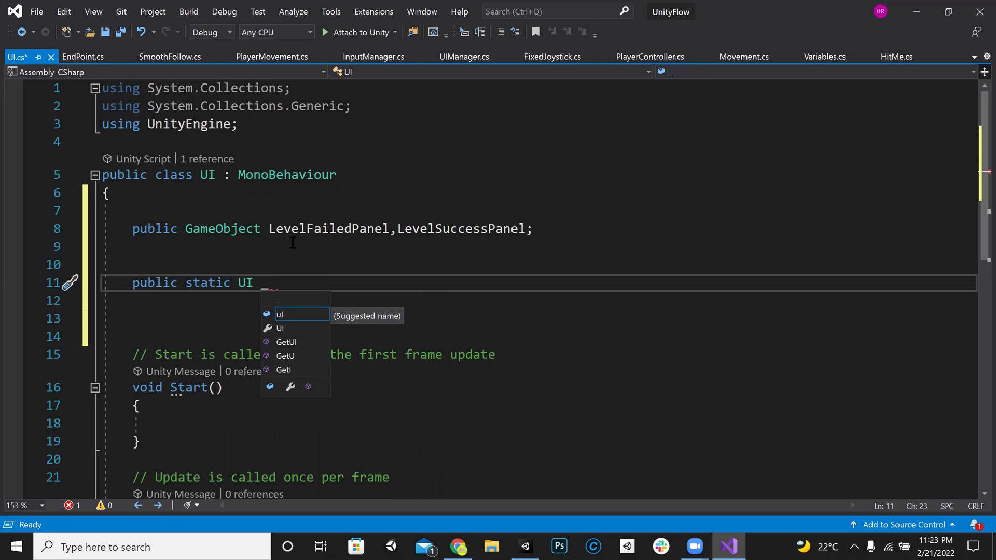
{"action": "type", "text": "instance;"}
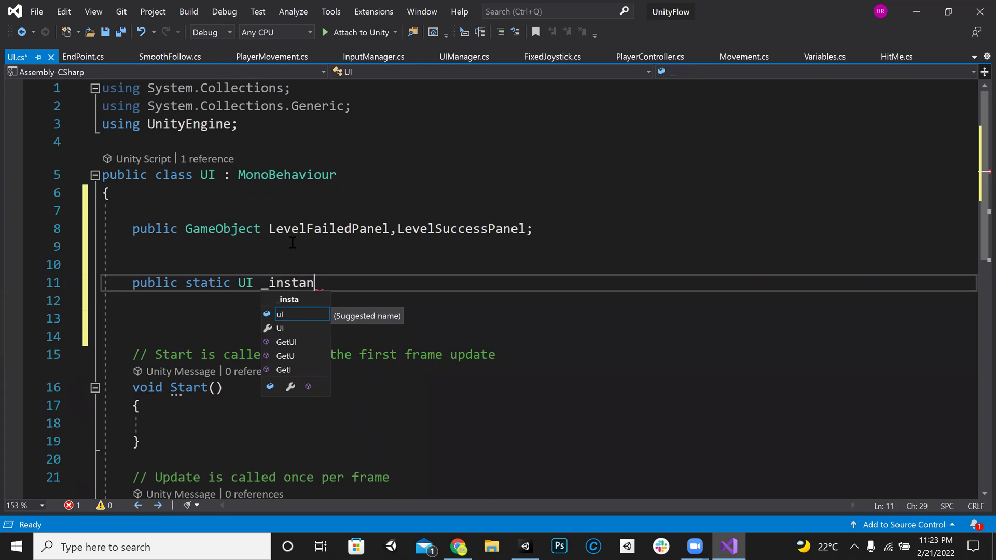
Add an Awake method containing _instance = this; below the static field, and save the UI script.
{"action": "key", "text": "Return"}
{"action": "key", "text": "Return"}
{"action": "key", "text": "Return"}
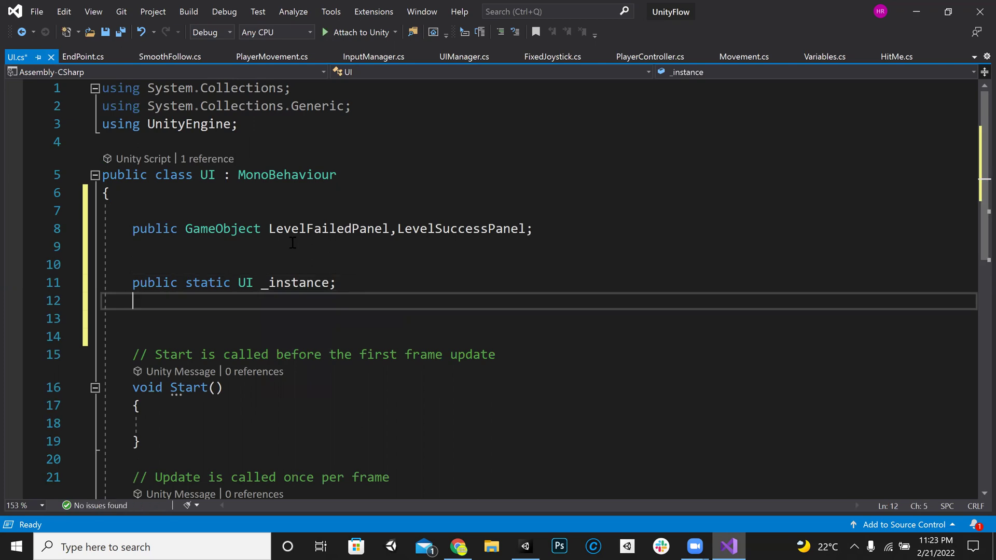
{"action": "key", "text": "Down"}
{"action": "key", "text": "Down"}
{"action": "key", "text": "Up"}
{"action": "key", "text": "Up"}
{"action": "type", "text": "aw"}
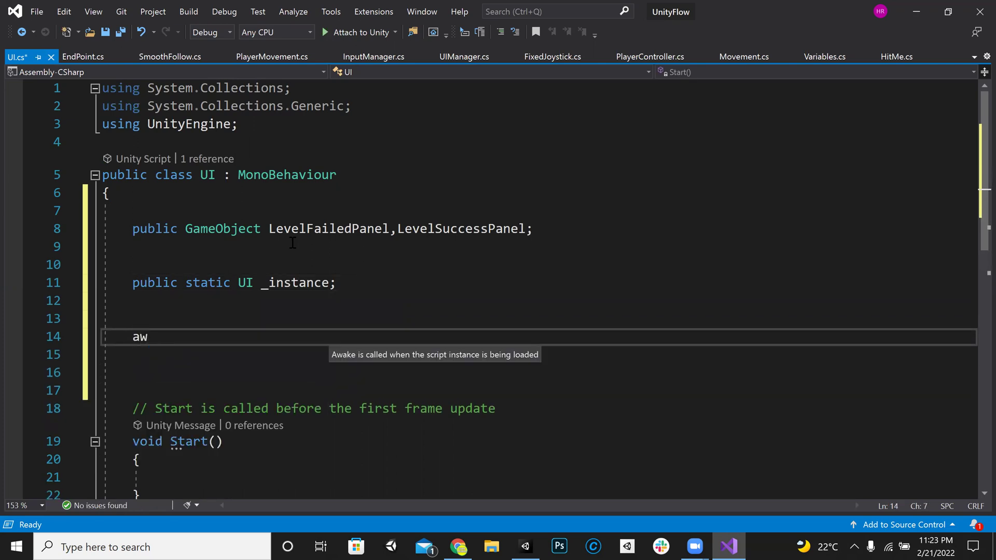
{"action": "key", "text": "Tab"}
{"action": "type", "text": "_ins"}
{"action": "key", "text": "Tab"}
{"action": "type", "text": "= this"}
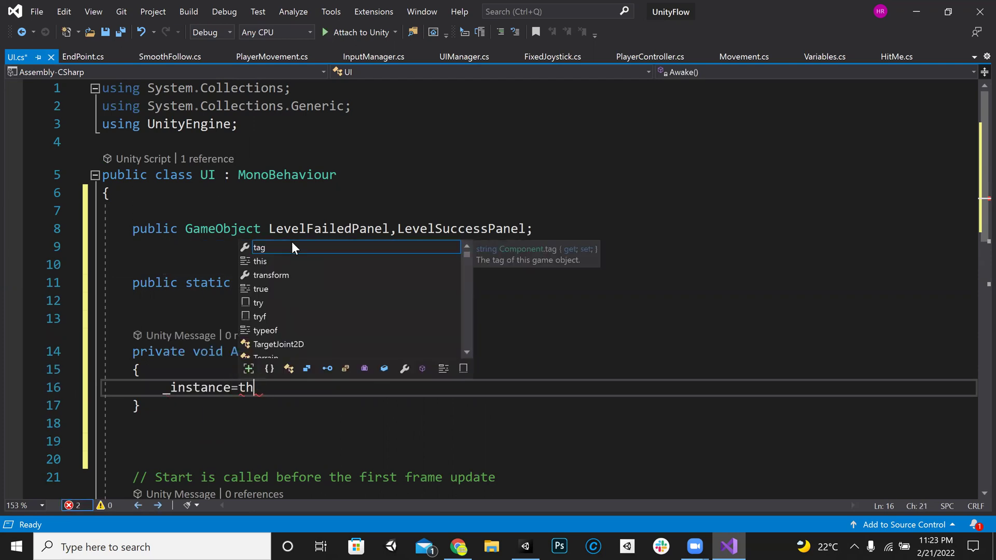
{"action": "type", "text": ";"}
{"action": "key", "text": "Down"}
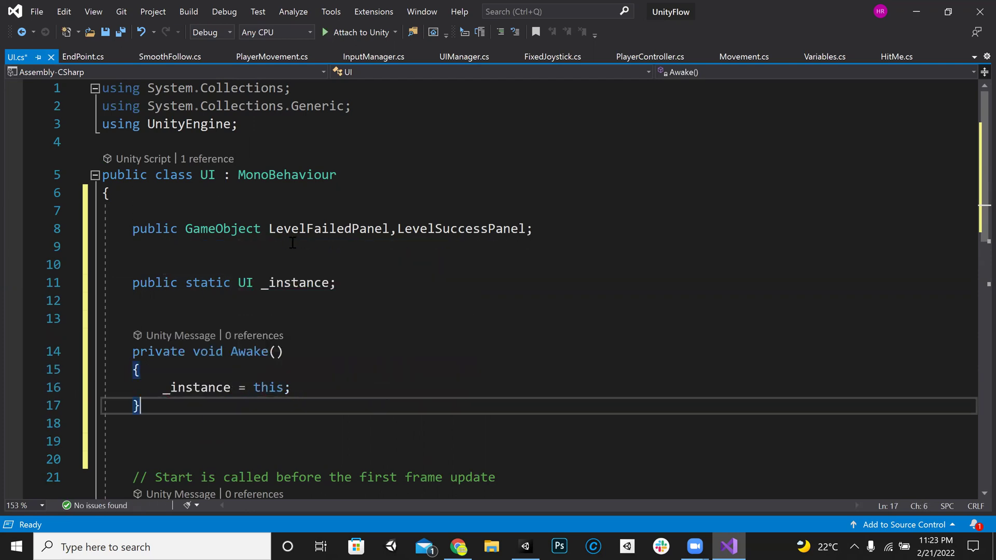
{"action": "key", "text": "ctrl+s"}
In the EndPoint script, start a line below the "Level Success!" log with UIManager._instance.LevelSuccessPanel.
{"action": "left_click", "coordinate": [80, 57]}
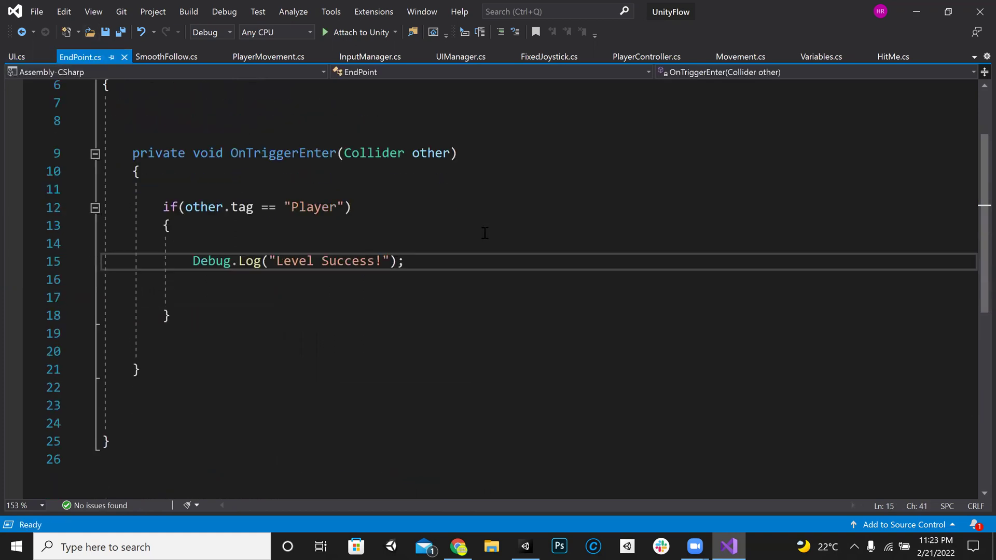
{"action": "left_click", "coordinate": [286, 288]}
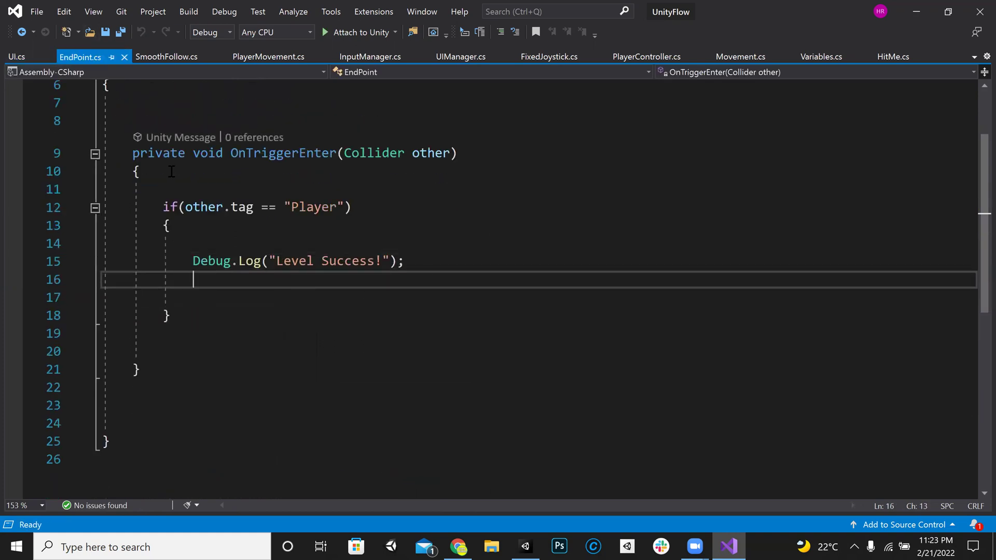
{"action": "left_click", "coordinate": [17, 56]}
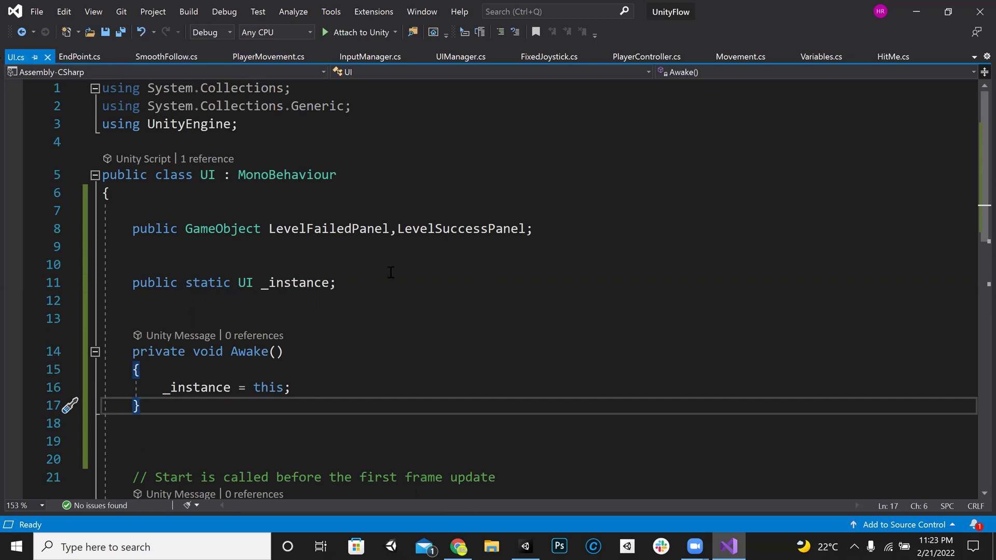
{"action": "left_click", "coordinate": [74, 61]}
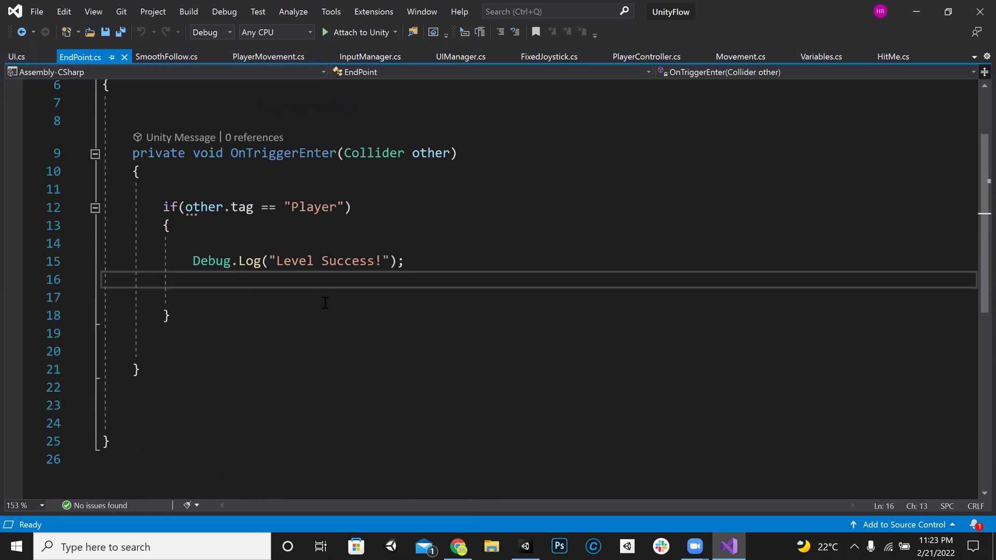
{"action": "type", "text": "UIManager._"}
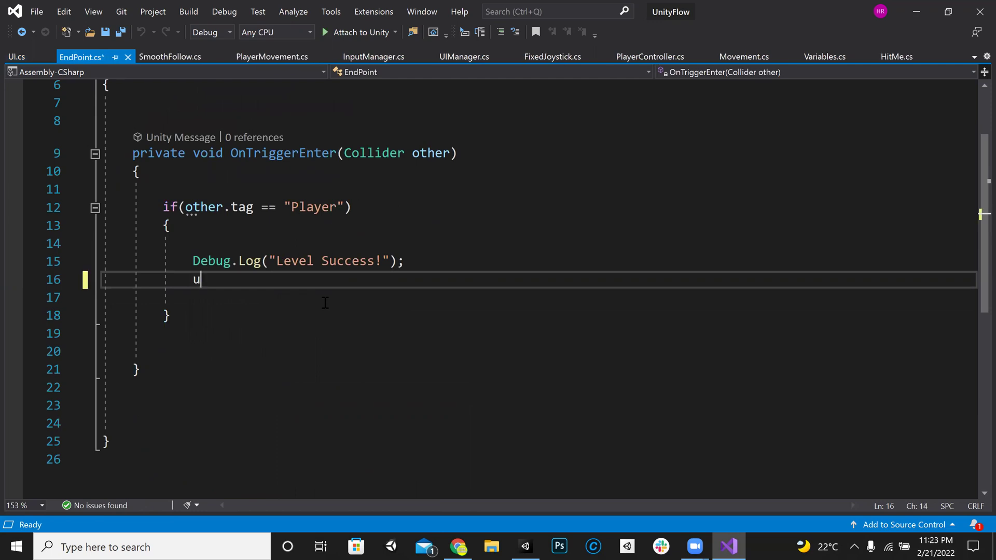
{"action": "type", "text": "ins"}
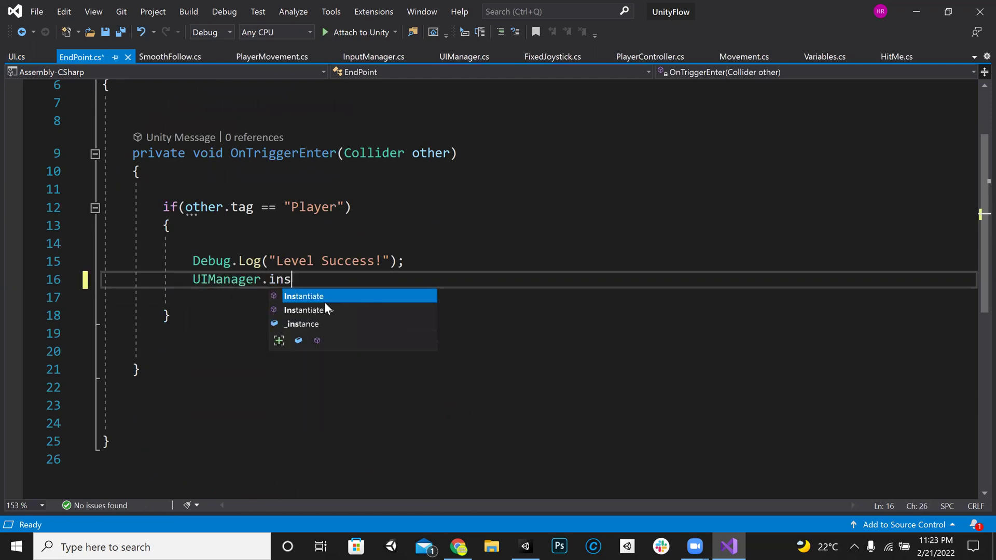
{"action": "key", "text": "Tab"}
{"action": "type", "text": ".leve"}
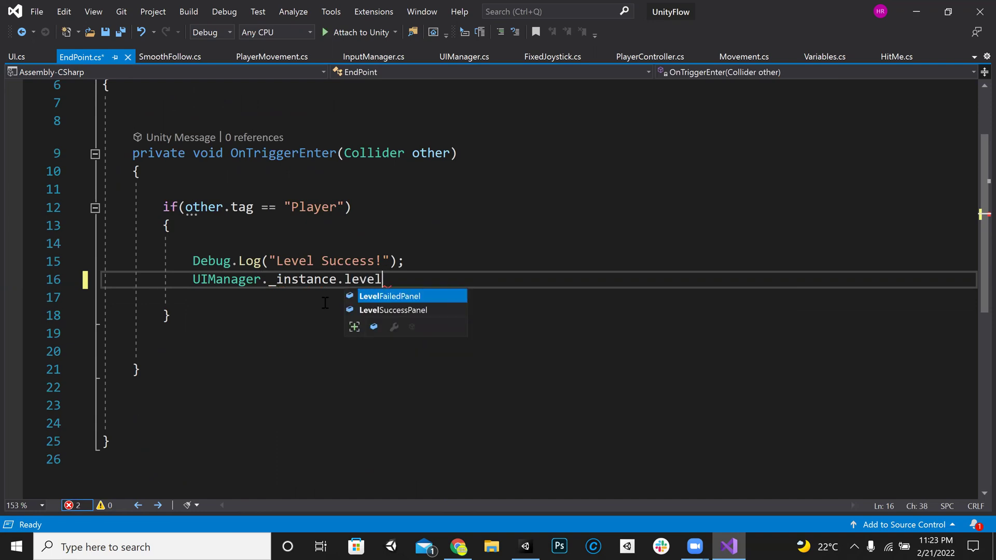
{"action": "key", "text": "Down"}
{"action": "key", "text": "Tab"}
Complete the LevelSuccessPanel line with .SetActive(true); and save the EndPoint script.
{"action": "type", "text": ".SendMes"}
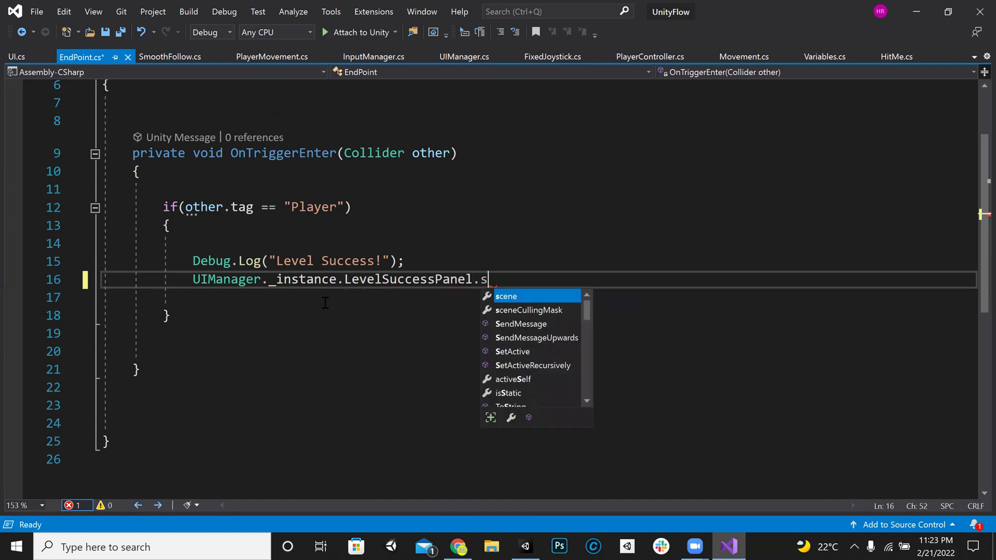
{"action": "key", "text": "BackSpace"}
{"action": "key", "text": "BackSpace"}
{"action": "key", "text": "BackSpace"}
{"action": "key", "text": "BackSpace"}
{"action": "key", "text": "BackSpace"}
{"action": "key", "text": "BackSpace"}
{"action": "key", "text": "BackSpace"}
{"action": "key", "text": "BackSpace"}
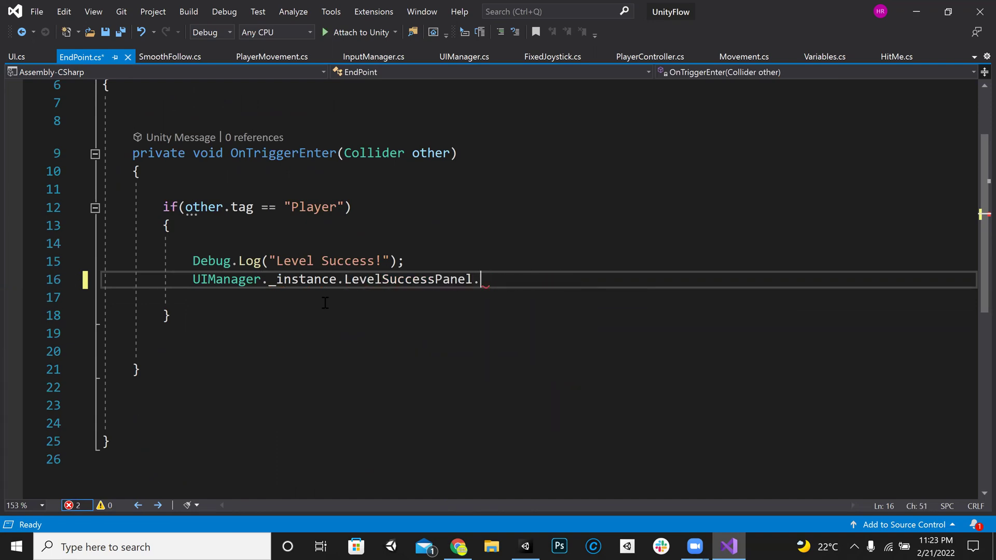
{"action": "type", "text": ".seta"}
{"action": "key", "text": "Tab"}
{"action": "type", "text": "();"}
{"action": "key", "text": "Left"}
{"action": "key", "text": "Left"}
{"action": "type", "text": "true"}
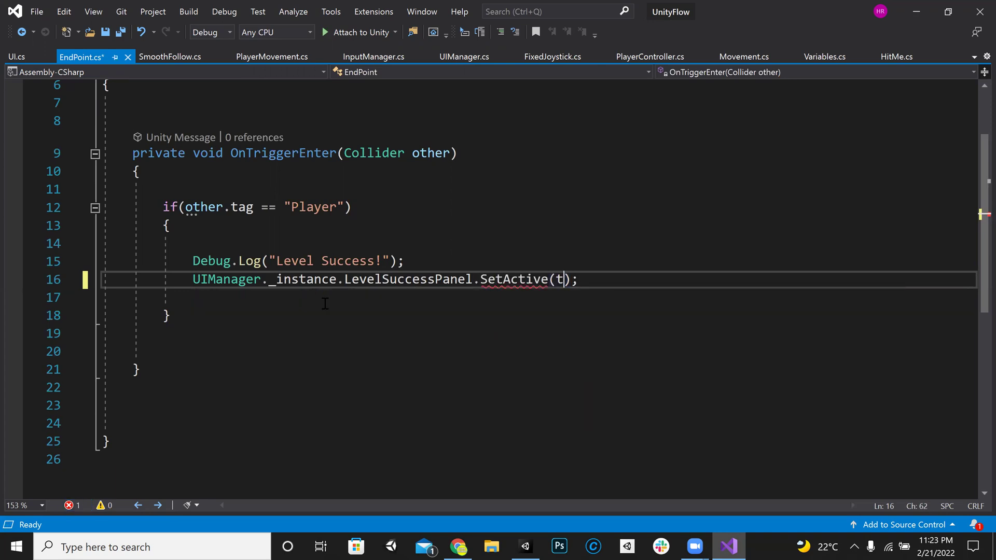
{"action": "key", "text": "End"}
{"action": "key", "text": "shift+Home"}
{"action": "key", "text": "shift+Home"}
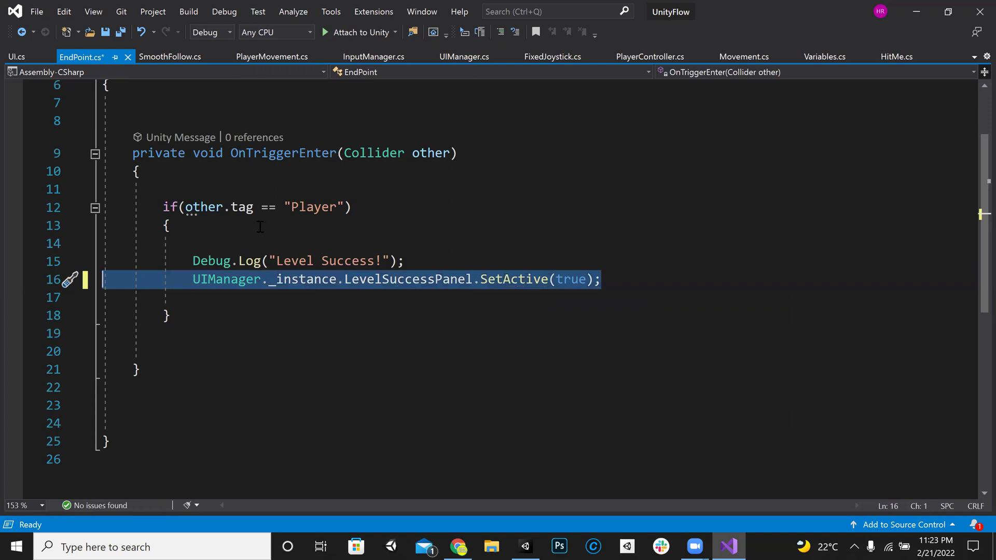
{"action": "left_click", "coordinate": [355, 226]}
{"action": "key", "text": "ctrl+s"}
Copy the LevelSuccessPanel activation line into the PlayerMovement script, below the "Level Failed!" log in the FailedBox condition.
{"action": "key", "text": "Down"}
{"action": "key", "text": "Down"}
{"action": "key", "text": "Down"}
{"action": "key", "text": "Down"}
{"action": "left_click_drag", "start_coordinate": [618, 279], "coordinate": [193, 279]}
{"action": "key", "text": "ctrl+c"}
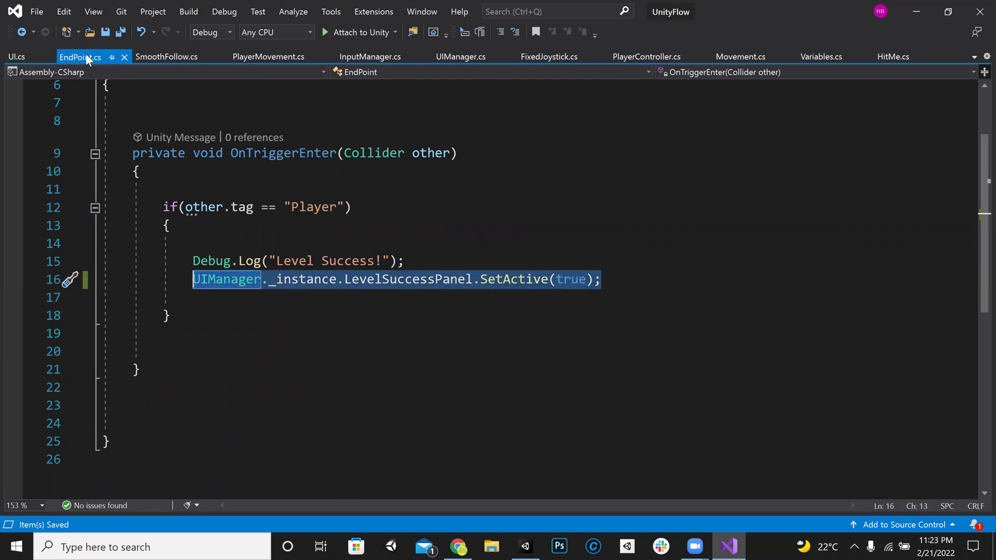
{"action": "left_click", "coordinate": [259, 58]}
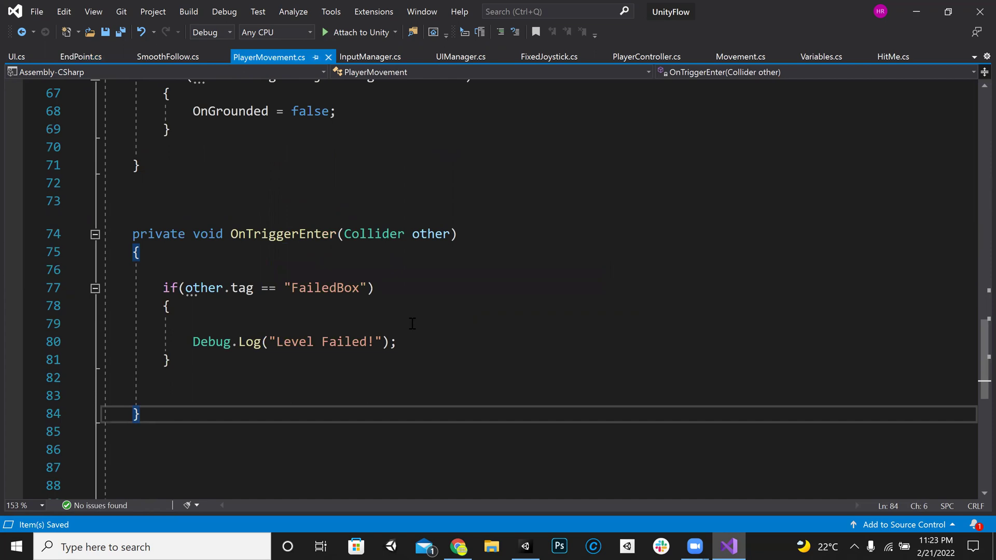
{"action": "left_click", "coordinate": [397, 342]}
{"action": "key", "text": "Return"}
{"action": "key", "text": "ctrl+v"}
Change the pasted line to UIManager._instance.LevelFailedPanel.SetActive(true); and save the PlayerMovement script.
{"action": "key", "text": "Left"}
{"action": "key", "text": "End"}
{"action": "key", "text": "BackSpace"}
{"action": "key", "text": "BackSpace"}
{"action": "key", "text": "BackSpace"}
{"action": "key", "text": "BackSpace"}
{"action": "key", "text": "BackSpace"}
{"action": "key", "text": "BackSpace"}
{"action": "key", "text": "BackSpace"}
{"action": "key", "text": "BackSpace"}
{"action": "key", "text": "BackSpace"}
{"action": "key", "text": "BackSpace"}
{"action": "key", "text": "BackSpace"}
{"action": "key", "text": "BackSpace"}
{"action": "key", "text": "BackSpace"}
{"action": "key", "text": "BackSpace"}
{"action": "key", "text": "BackSpace"}
{"action": "key", "text": "BackSpace"}
{"action": "key", "text": "BackSpace"}
{"action": "key", "text": "BackSpace"}
{"action": "key", "text": "BackSpace"}
{"action": "key", "text": "BackSpace"}
{"action": "key", "text": "BackSpace"}
{"action": "key", "text": "BackSpace"}
{"action": "key", "text": "BackSpace"}
{"action": "type", "text": ".LevelFailedPanel"}
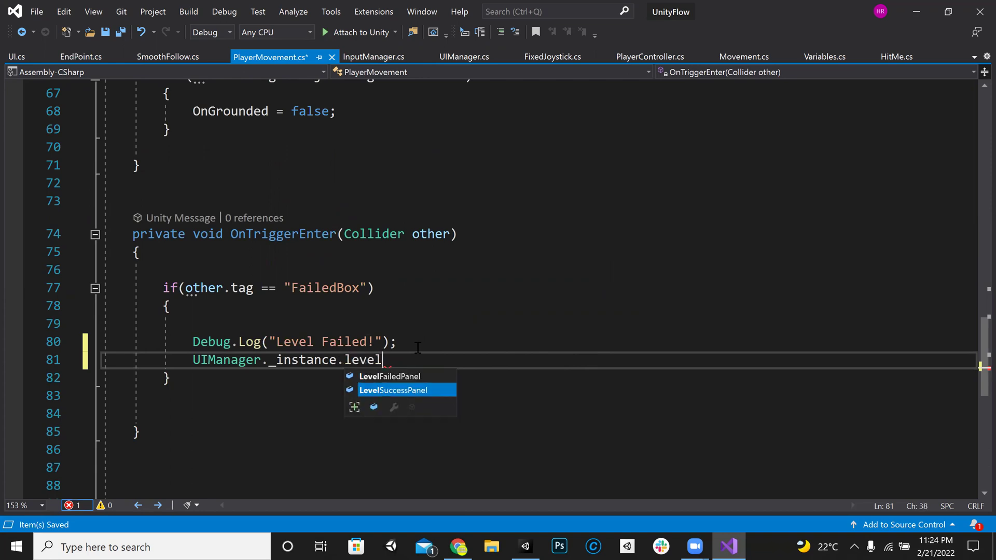
{"action": "type", "text": ".SetActive"}
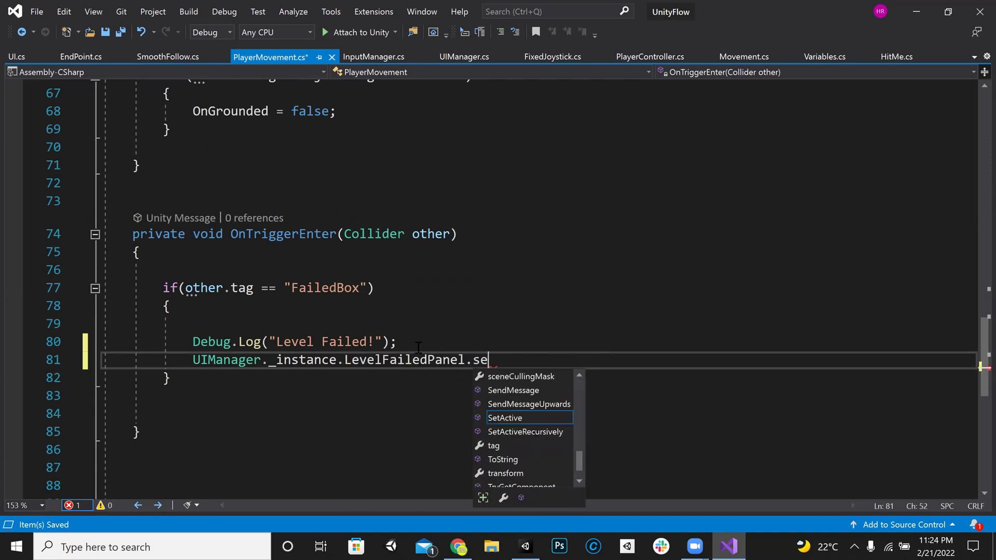
{"action": "type", "text": "(tr);"}
{"action": "key", "text": "Left"}
{"action": "key", "text": "Left"}
{"action": "type", "text": "true"}
{"action": "key", "text": "End"}
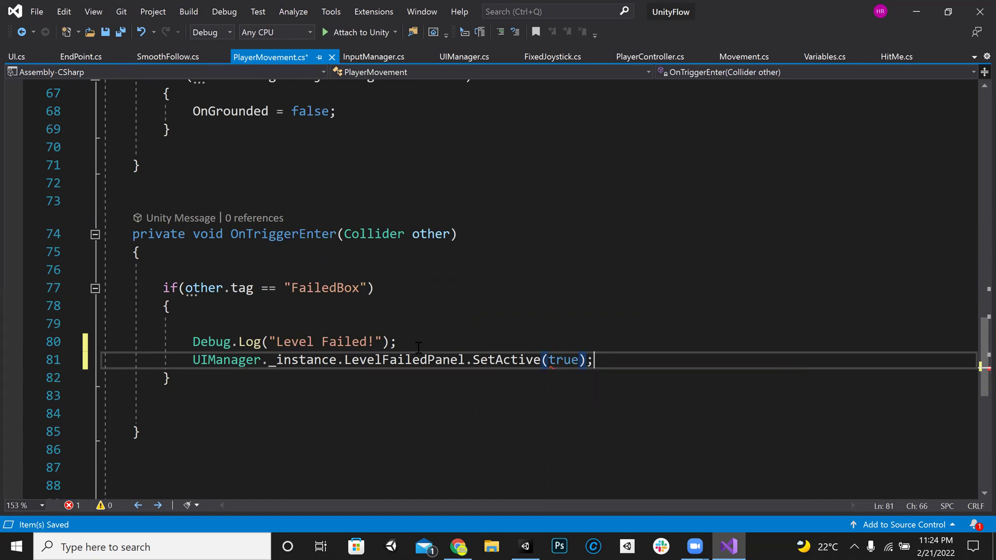
{"action": "key", "text": "ctrl+s"}
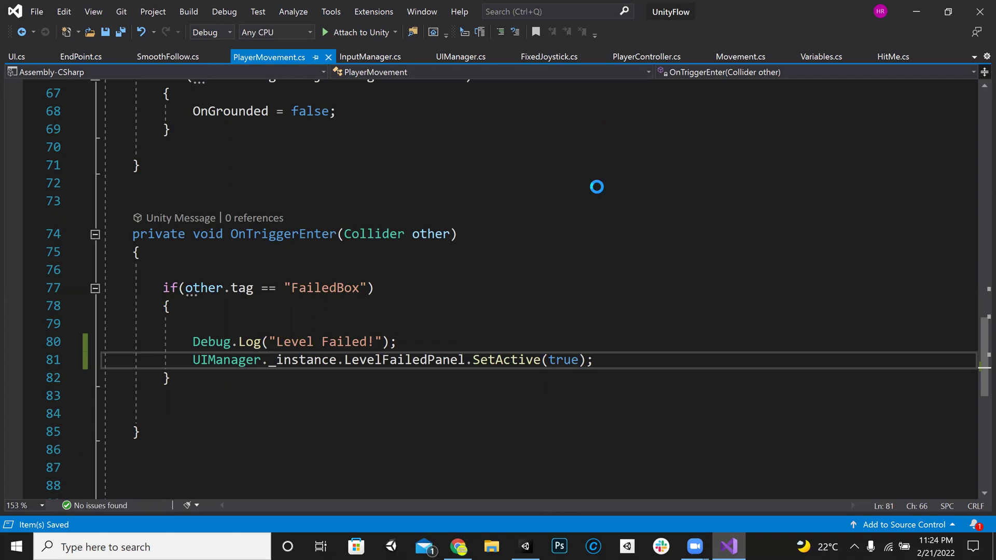
Switch to Unity, check the UIMANAGER object's panel fields, and expand Canvas down to the children of FailedPanel.
{"action": "key", "text": "alt+Tab"}
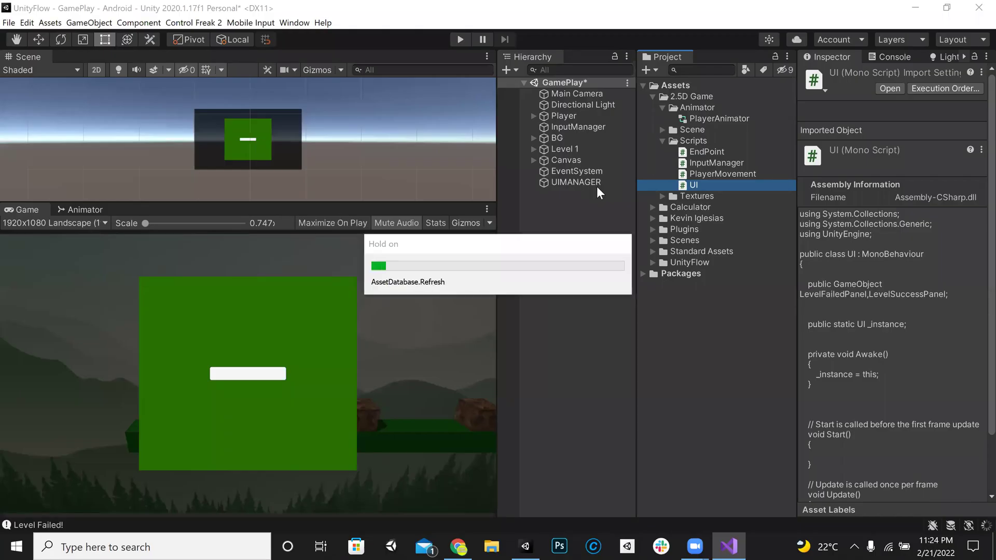
{"action": "left_click", "coordinate": [596, 182]}
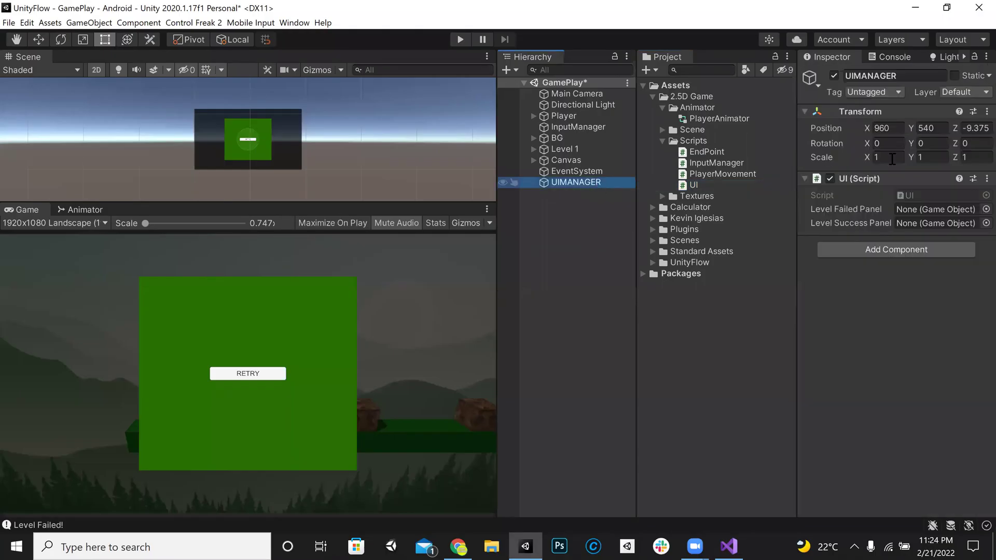
{"action": "left_click", "coordinate": [529, 158]}
{"action": "left_click", "coordinate": [533, 160]}
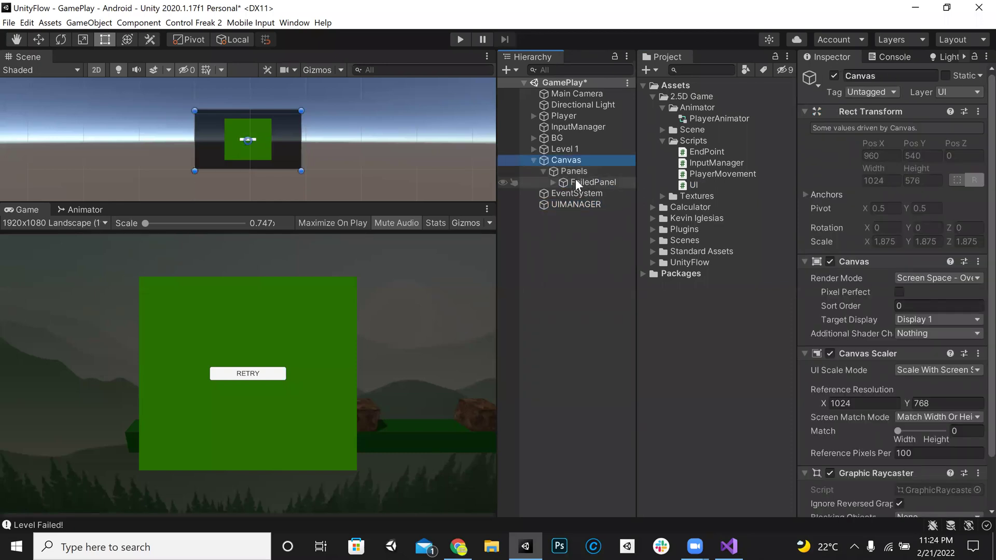
{"action": "left_click", "coordinate": [577, 181]}
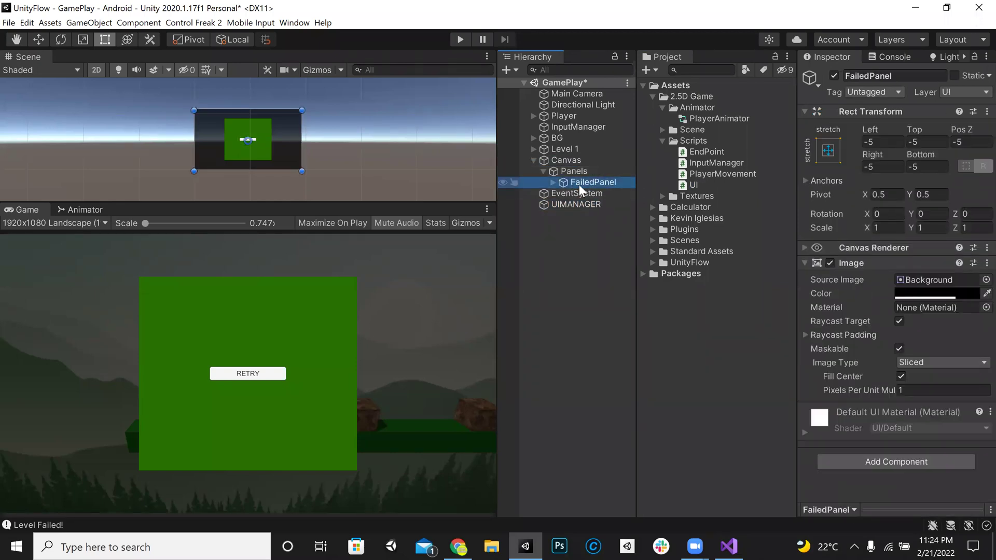
{"action": "left_click", "coordinate": [551, 183]}
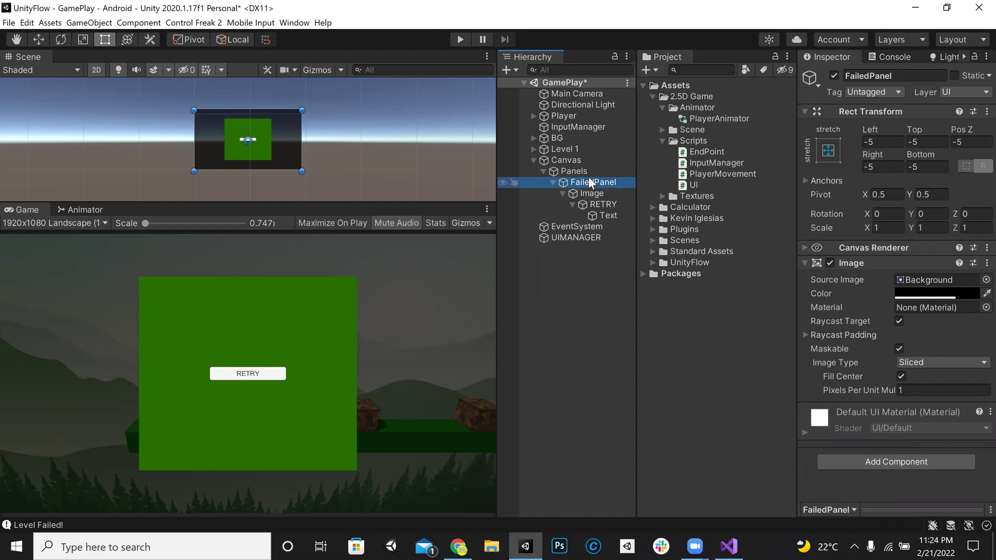
Add a UI Text object under FailedPanel with the text LEVEL FAILED!
{"action": "left_click", "coordinate": [580, 193]}
{"action": "left_click", "coordinate": [588, 180]}
{"action": "right_click", "coordinate": [588, 180]}
{"action": "mouse_move", "coordinate": [639, 392]}
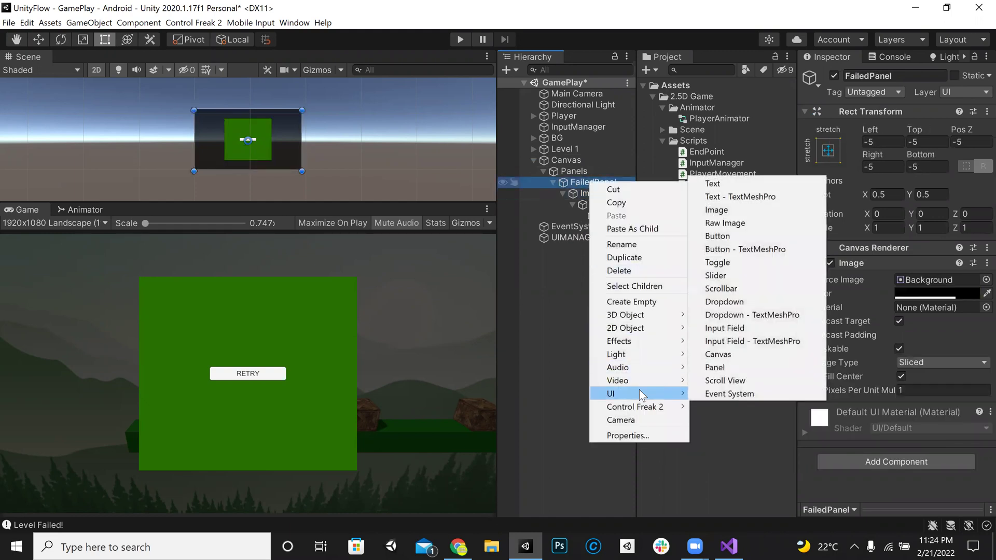
{"action": "left_click", "coordinate": [760, 185]}
{"action": "left_click", "coordinate": [922, 299]}
{"action": "type", "text": "LEVEL FAILE"}
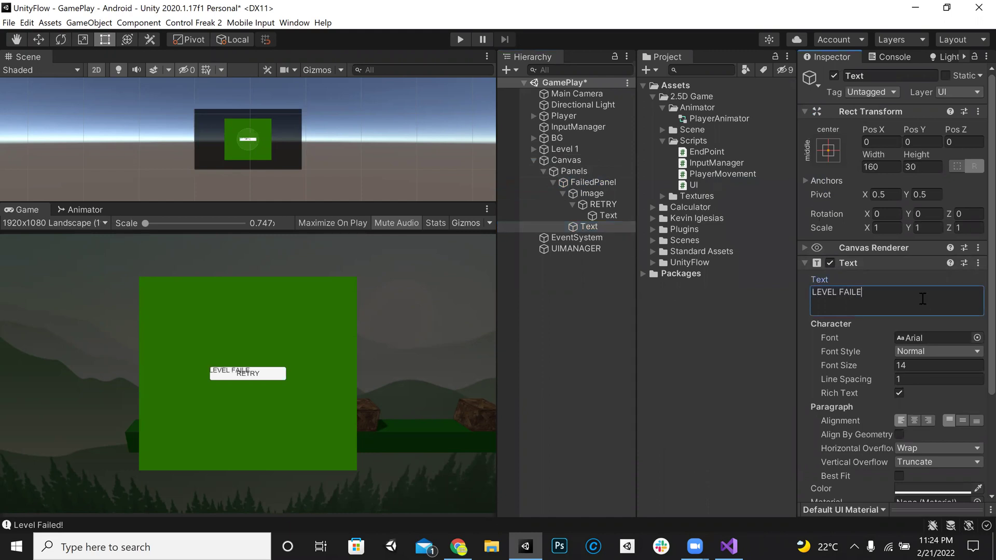
Move the LEVEL FAILED! text up to about Pos Y 137 and enlarge its box to about 316 by 59.
{"action": "left_click", "coordinate": [580, 225]}
{"action": "key", "text": "f"}
{"action": "scroll", "coordinate": [311, 146], "scroll_direction": "down", "scroll_amount": 1}
{"action": "left_click", "coordinate": [50, 46]}
{"action": "left_click", "coordinate": [38, 39]}
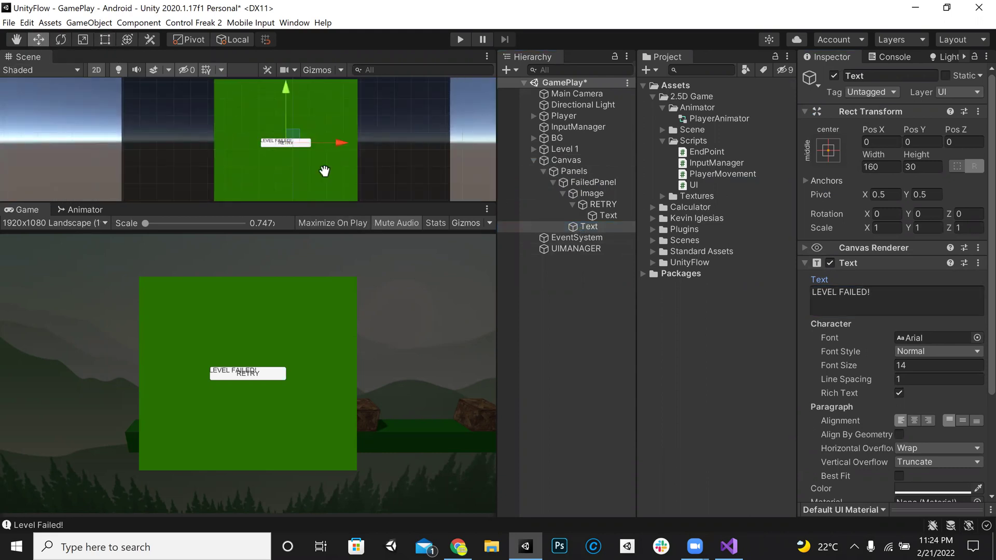
{"action": "middle_click_drag", "start_coordinate": [287, 85], "coordinate": [251, 113]}
{"action": "left_click_drag", "start_coordinate": [251, 113], "coordinate": [250, 70]}
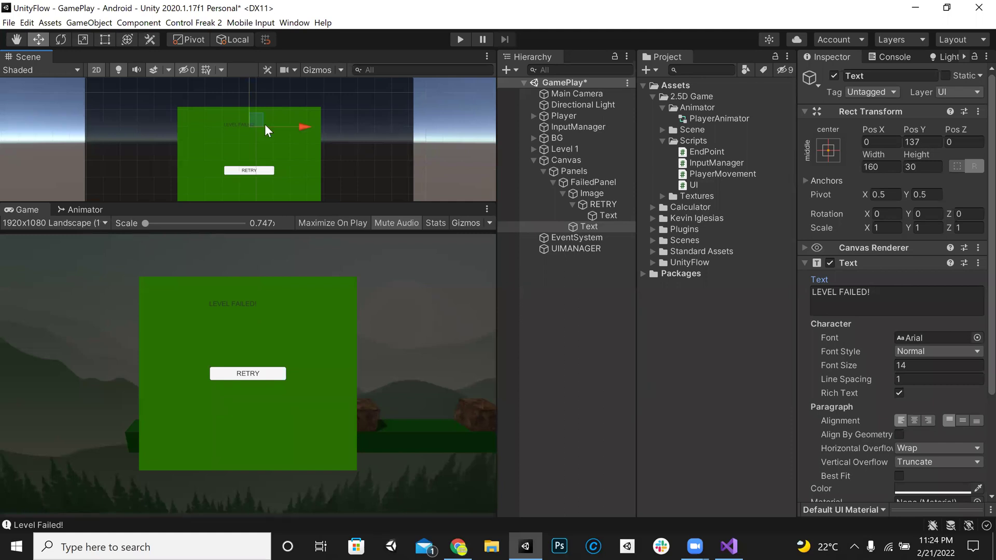
{"action": "left_click", "coordinate": [108, 40]}
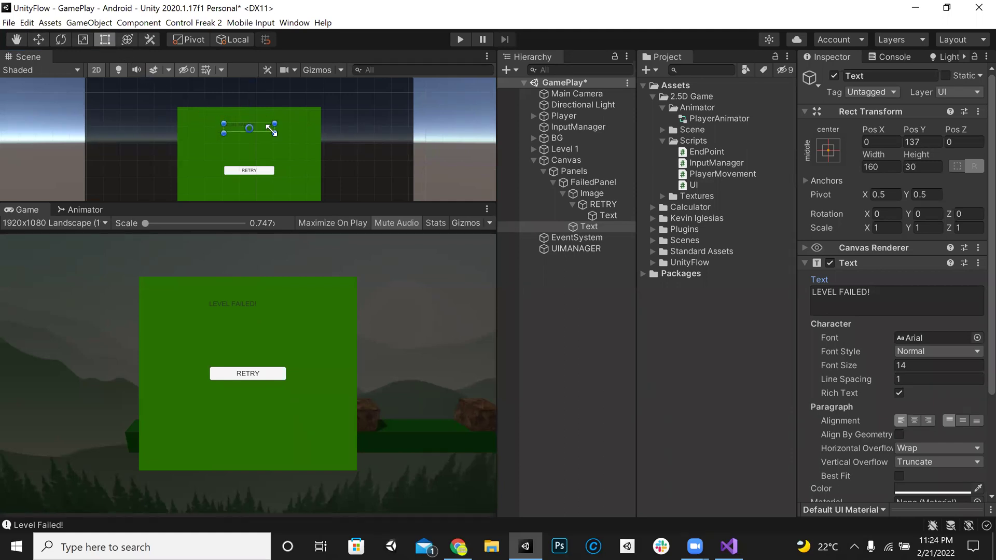
{"action": "left_click_drag", "start_coordinate": [273, 129], "coordinate": [299, 135], "text": "alt+shift"}
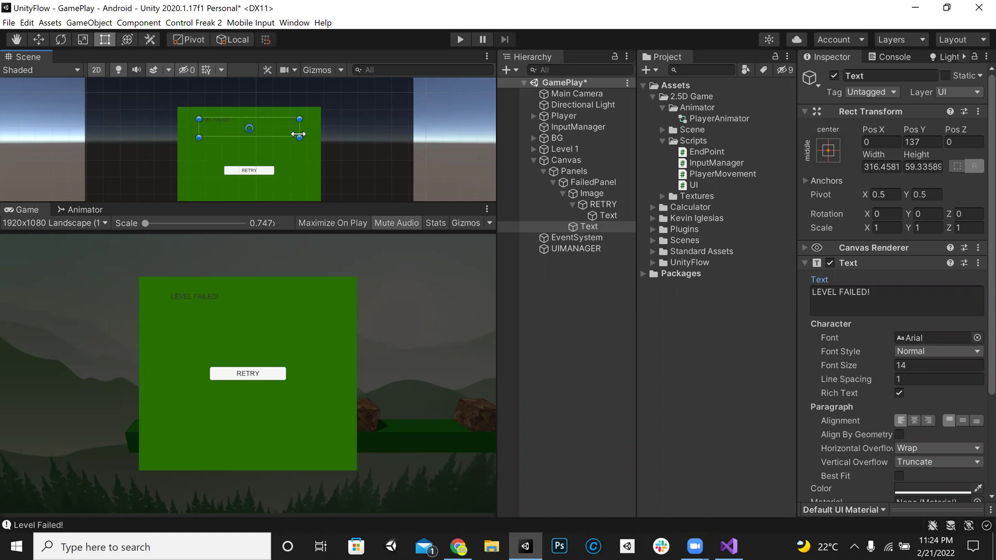
Set the LEVEL FAILED! text's font style to Bold and its color to white.
{"action": "left_click", "coordinate": [967, 350]}
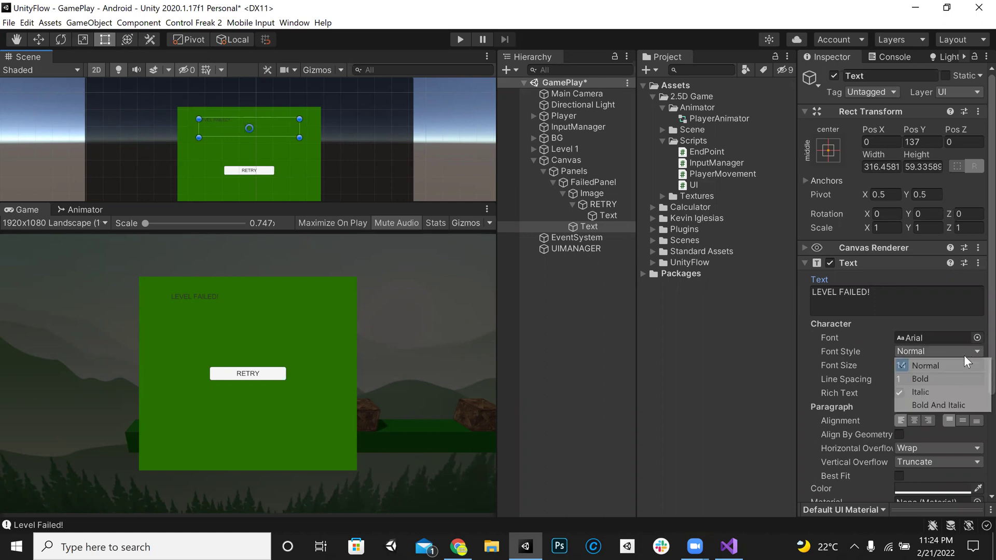
{"action": "left_click", "coordinate": [921, 376]}
{"action": "scroll", "coordinate": [929, 376], "scroll_direction": "down", "scroll_amount": 3}
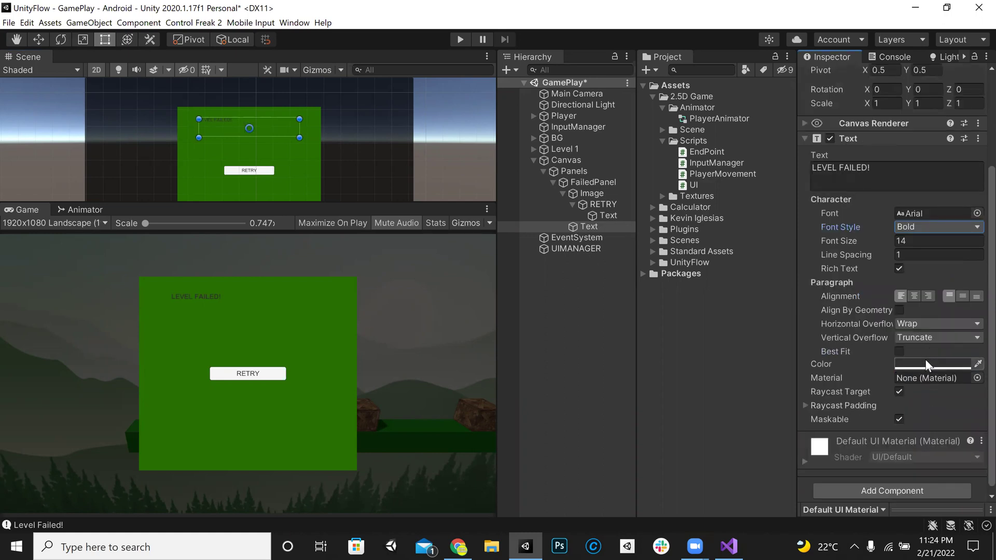
{"action": "left_click", "coordinate": [926, 360]}
{"action": "left_click_drag", "start_coordinate": [893, 330], "coordinate": [695, 155]}
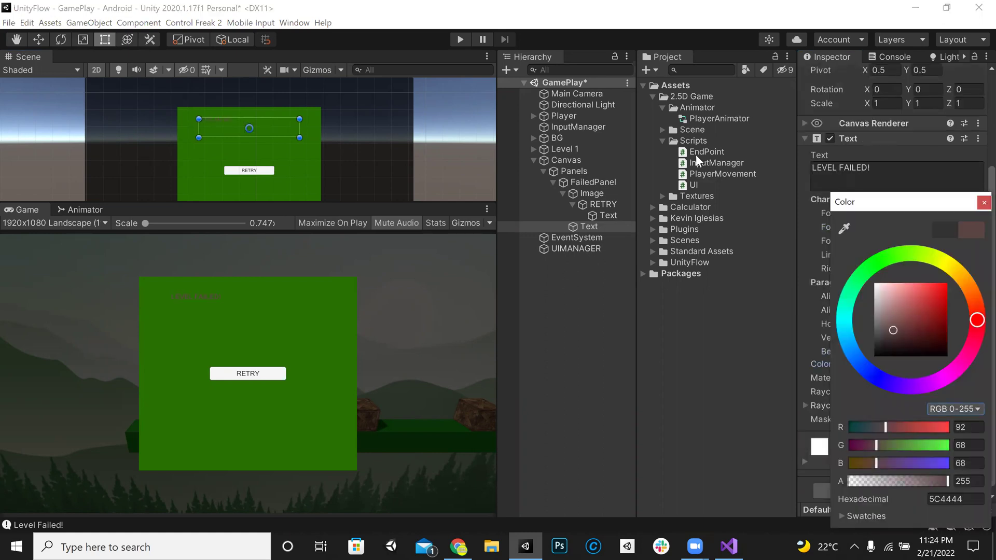
{"action": "left_click", "coordinate": [983, 203]}
Set the LEVEL FAILED! text's font size to 32 and center it horizontally and vertically.
{"action": "left_click", "coordinate": [901, 240]}
{"action": "type", "text": "32"}
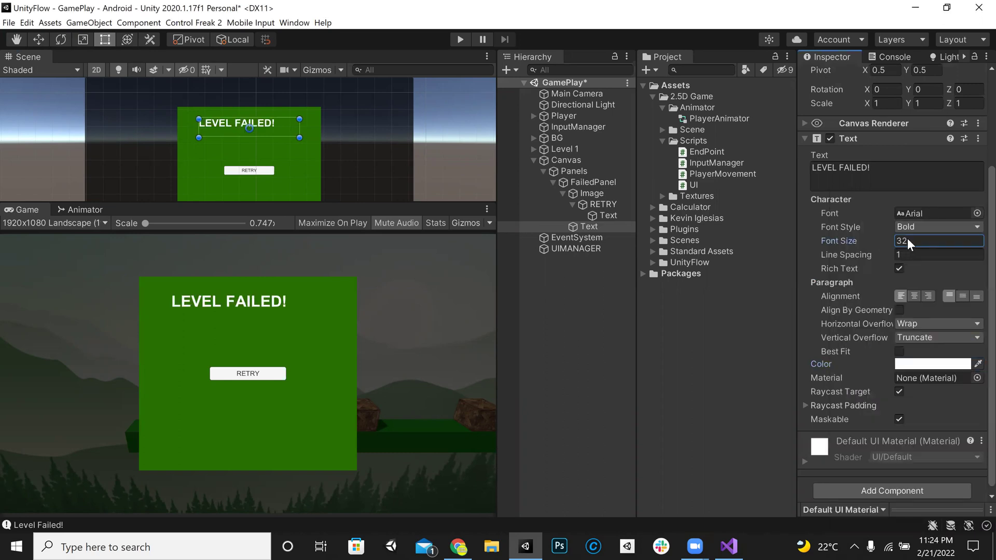
{"action": "left_click", "coordinate": [914, 296]}
{"action": "left_click", "coordinate": [963, 295]}
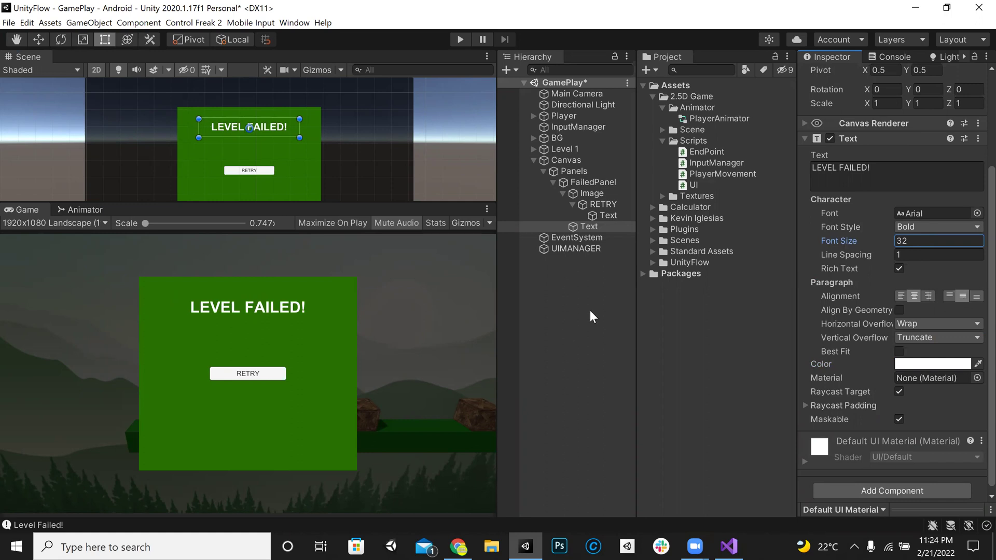
Collapse FailedPanel in the hierarchy and deactivate it.
{"action": "left_click", "coordinate": [593, 183]}
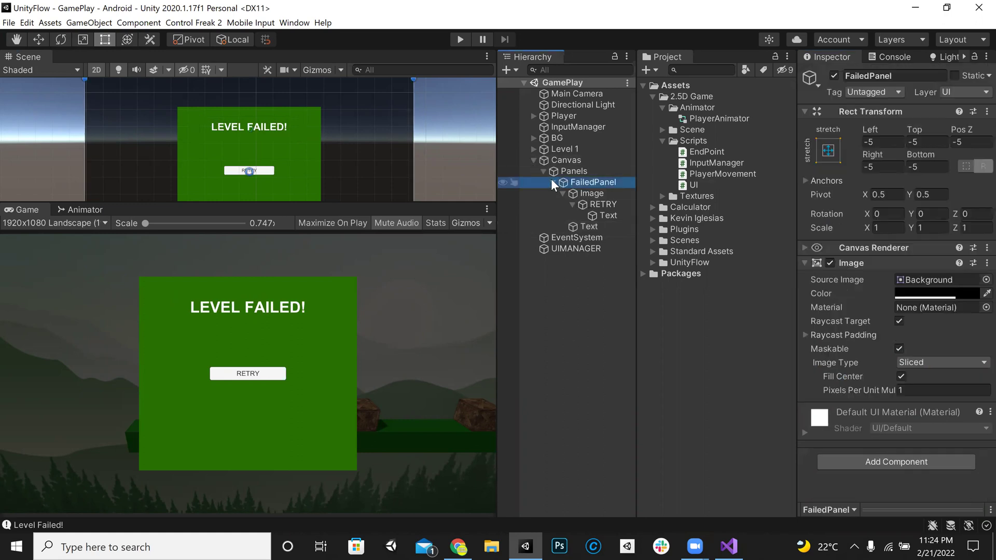
{"action": "left_click", "coordinate": [554, 182]}
{"action": "left_click", "coordinate": [831, 76]}
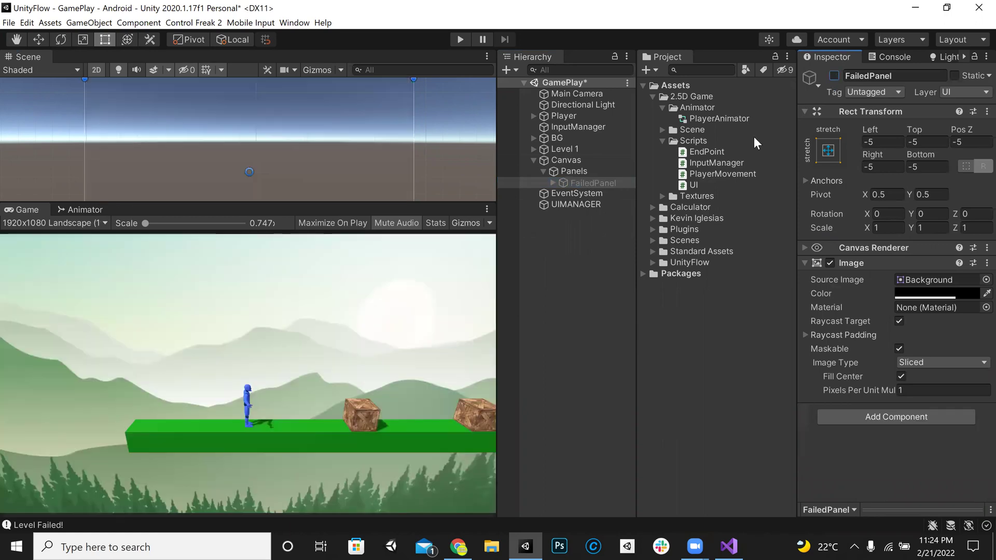
Duplicate the inactive FailedPanel under Panels in the Canvas.
{"action": "left_click", "coordinate": [576, 192]}
{"action": "left_click", "coordinate": [584, 183]}
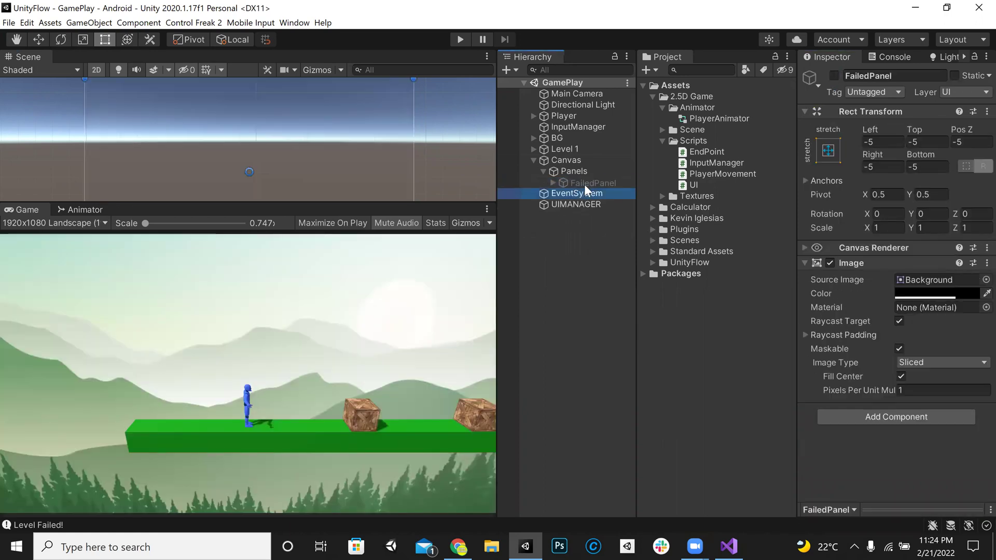
{"action": "key", "text": "ctrl+d"}
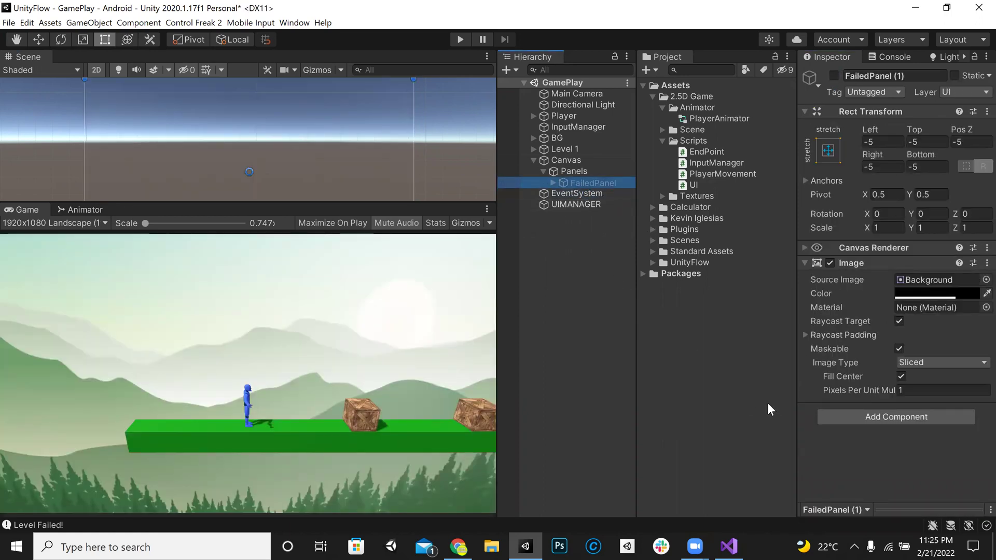
Rename the duplicated panel as SuccessPanel.
{"action": "left_click", "coordinate": [912, 76]}
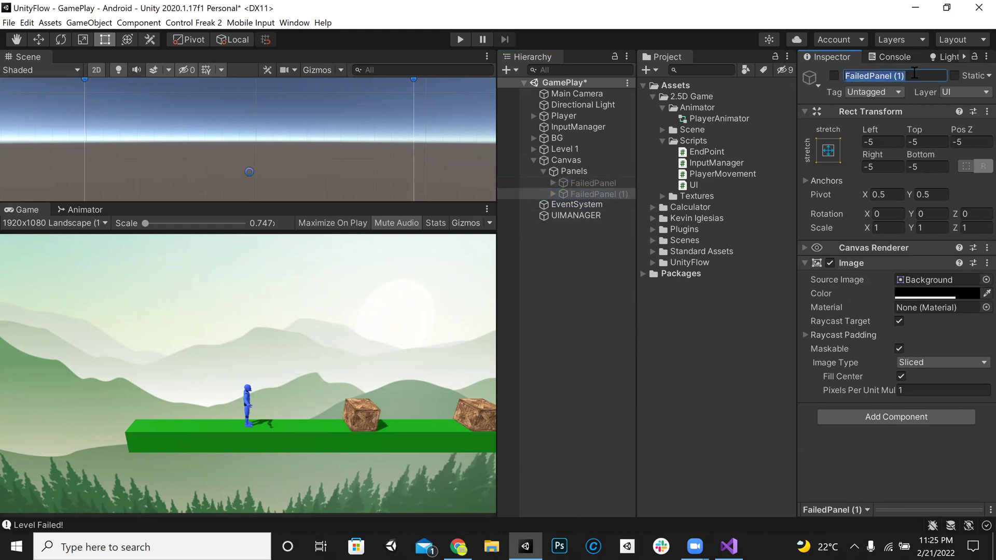
{"action": "left_click", "coordinate": [914, 76]}
{"action": "key", "text": "BackSpace"}
{"action": "key", "text": "BackSpace"}
{"action": "key", "text": "BackSpace"}
{"action": "key", "text": "BackSpace"}
{"action": "key", "text": "BackSpace"}
{"action": "key", "text": "BackSpace"}
{"action": "key", "text": "BackSpace"}
{"action": "type", "text": "Scucc"}
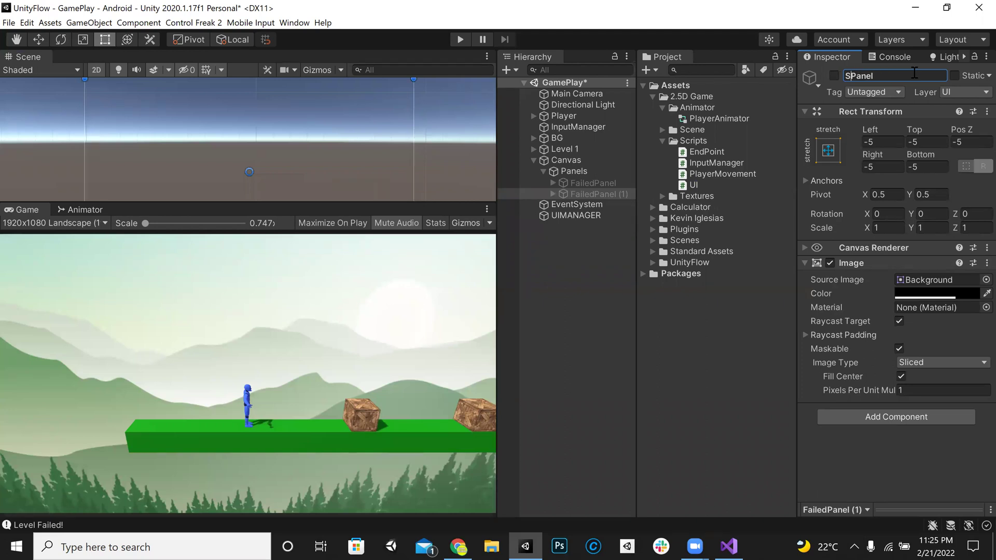
{"action": "type", "text": "ss"}
{"action": "key", "text": "Return"}
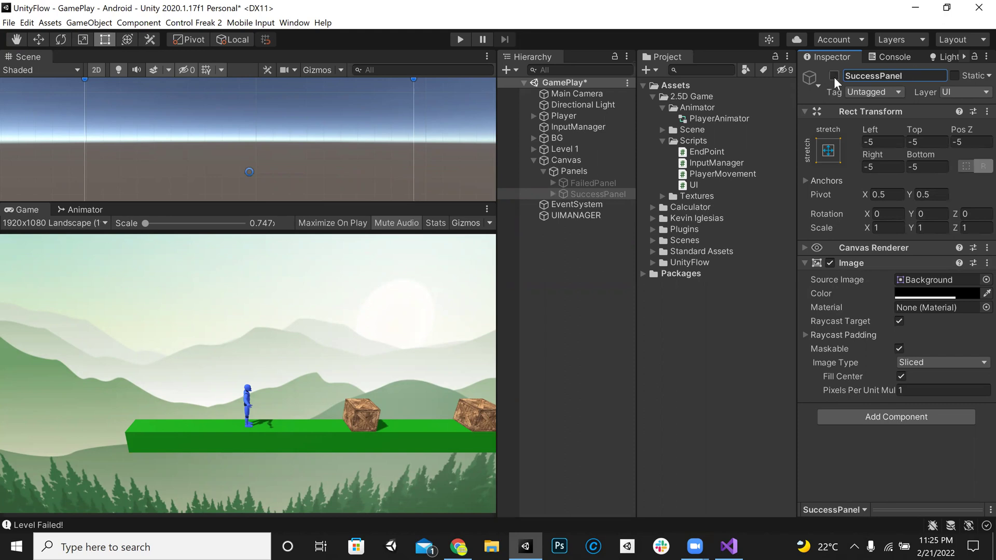
Activate SuccessPanel and change its heading text to LEVEL SUCCESS!
{"action": "left_click", "coordinate": [834, 75]}
{"action": "left_click", "coordinate": [552, 193]}
{"action": "left_click", "coordinate": [586, 215]}
{"action": "left_click", "coordinate": [922, 310]}
{"action": "left_click", "coordinate": [922, 311]}
{"action": "key", "text": "Left"}
{"action": "key", "text": "BackSpace"}
{"action": "key", "text": "BackSpace"}
{"action": "key", "text": "BackSpace"}
{"action": "key", "text": "BackSpace"}
{"action": "key", "text": "BackSpace"}
{"action": "key", "text": "BackSpace"}
{"action": "type", "text": "SU"}
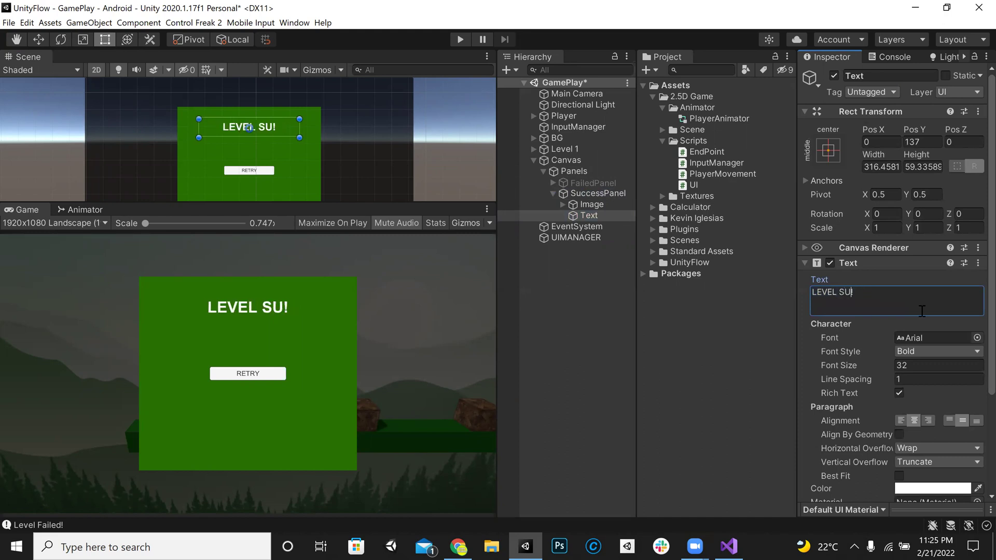
{"action": "type", "text": "CCESS"}
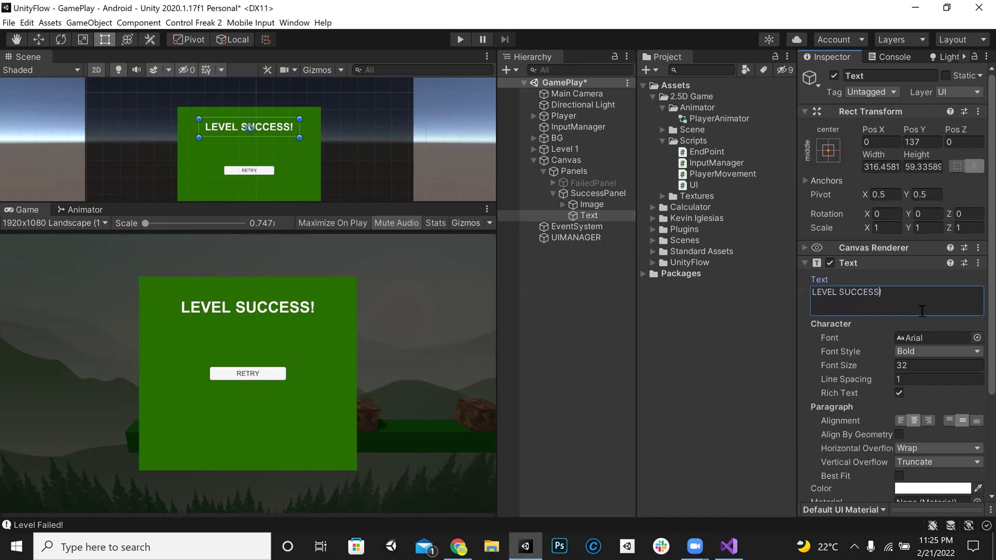
Change the label text of the RETRY button inside SuccessPanel's Image to NEXT.
{"action": "left_click", "coordinate": [586, 203]}
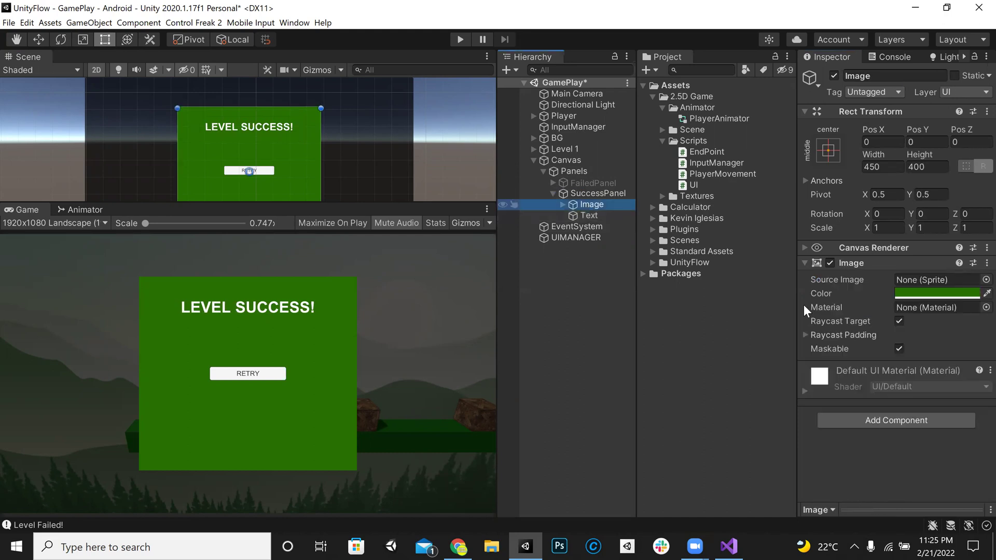
{"action": "left_click", "coordinate": [562, 204]}
{"action": "left_click", "coordinate": [594, 214]}
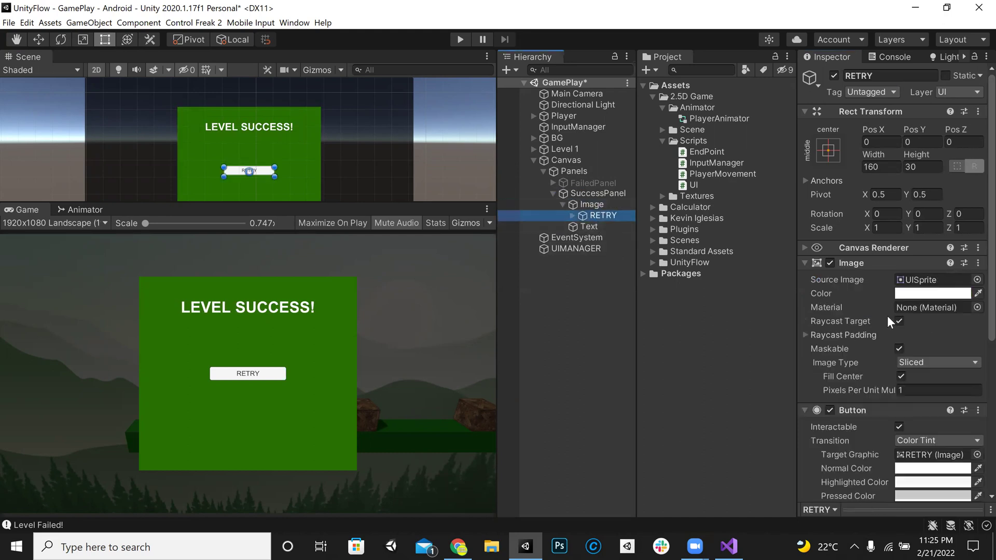
{"action": "scroll", "coordinate": [902, 427], "scroll_direction": "down", "scroll_amount": 5}
{"action": "left_click", "coordinate": [583, 204]}
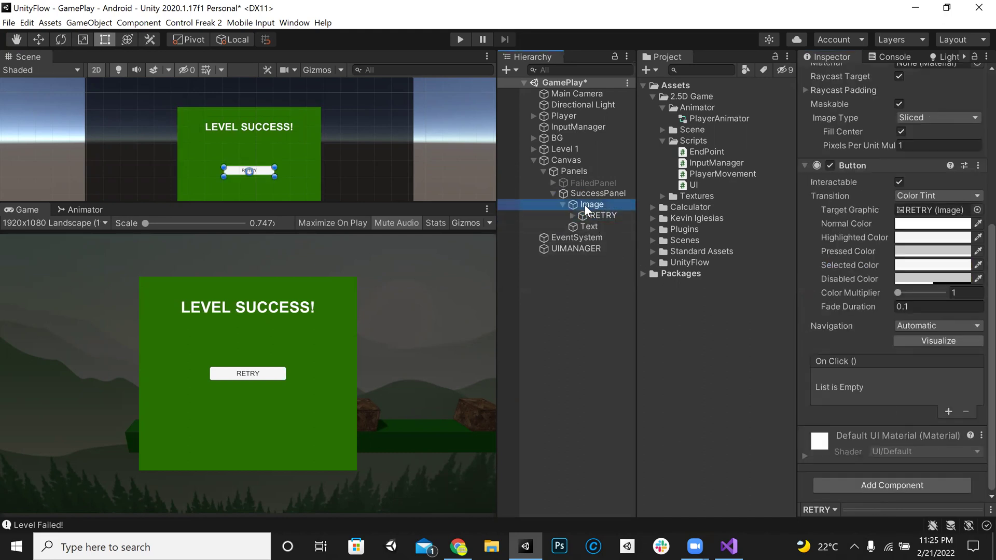
{"action": "left_click", "coordinate": [576, 227]}
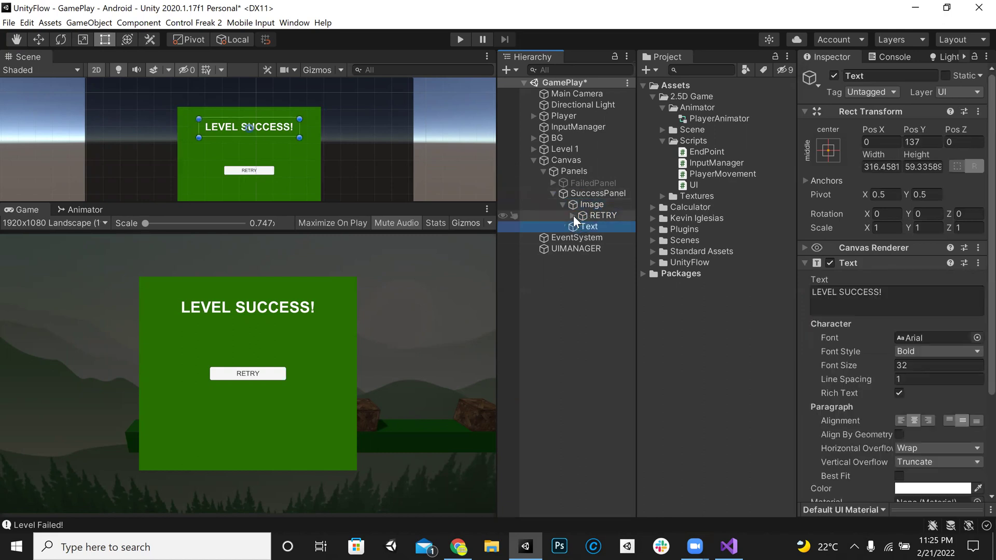
{"action": "left_click", "coordinate": [572, 215]}
{"action": "left_click", "coordinate": [605, 226]}
{"action": "left_click", "coordinate": [873, 293]}
{"action": "type", "text": "NEx"}
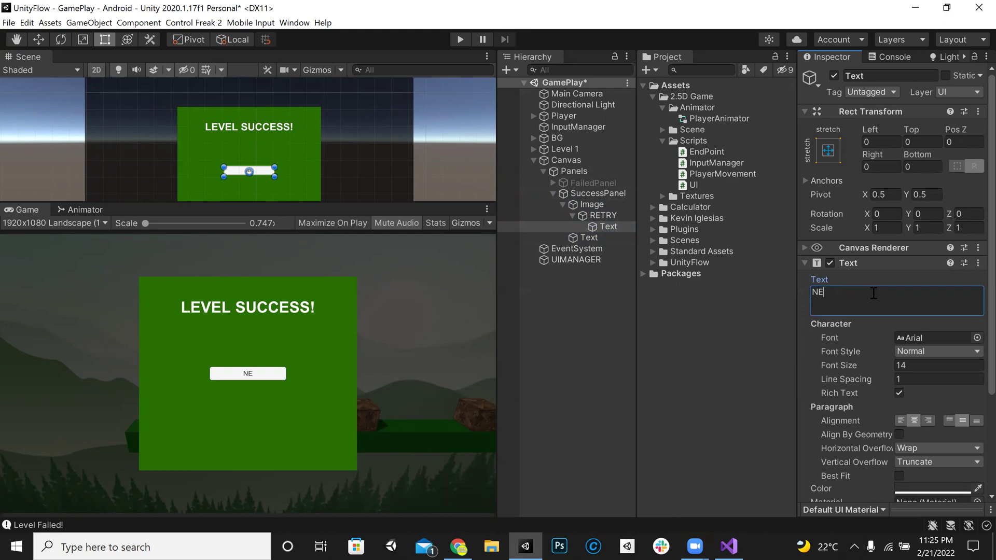
{"action": "left_click", "coordinate": [583, 318]}
{"action": "left_click", "coordinate": [584, 217]}
{"action": "left_click", "coordinate": [552, 183]}
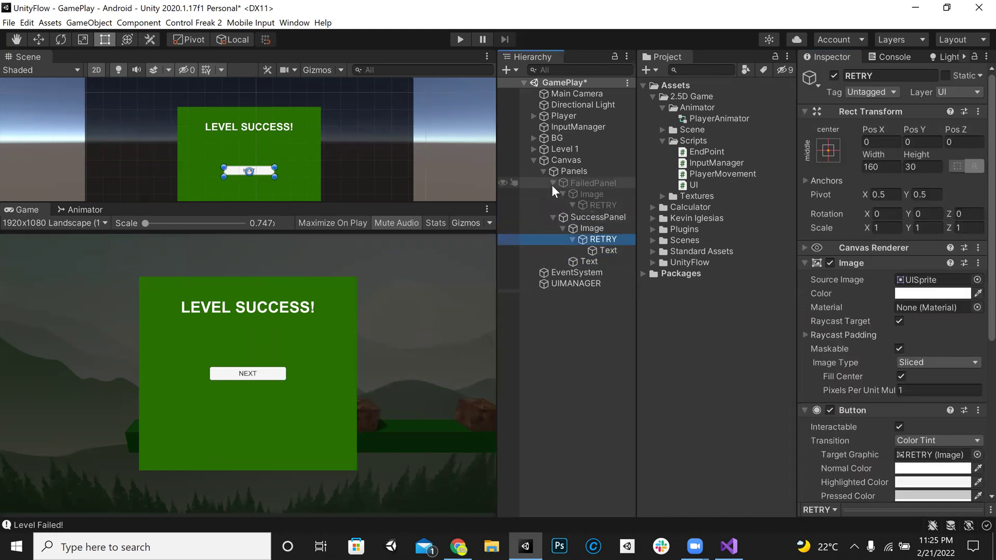
Switch to Visual Studio and open the end of the UI.cs script.
{"action": "left_click", "coordinate": [729, 546]}
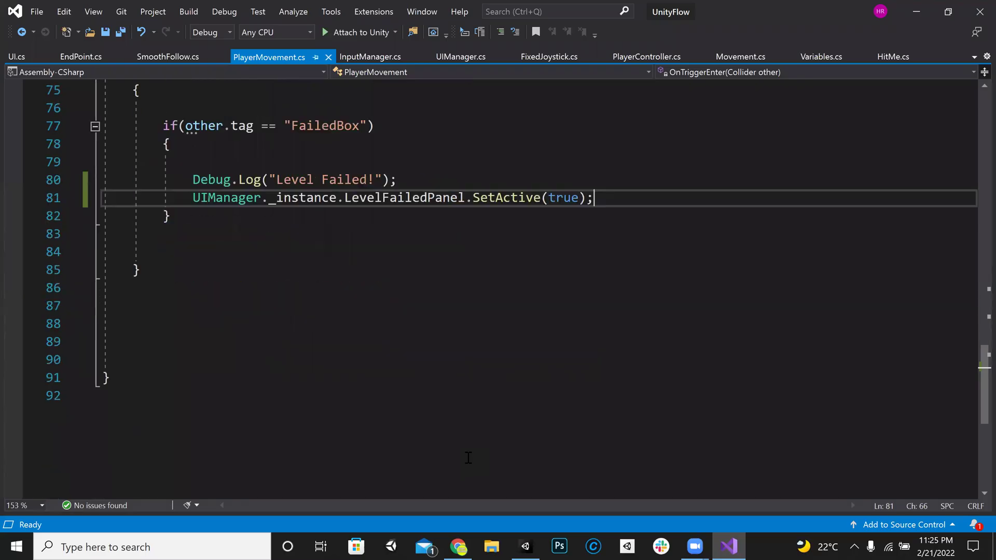
{"action": "scroll", "coordinate": [218, 299], "scroll_direction": "up", "scroll_amount": 8}
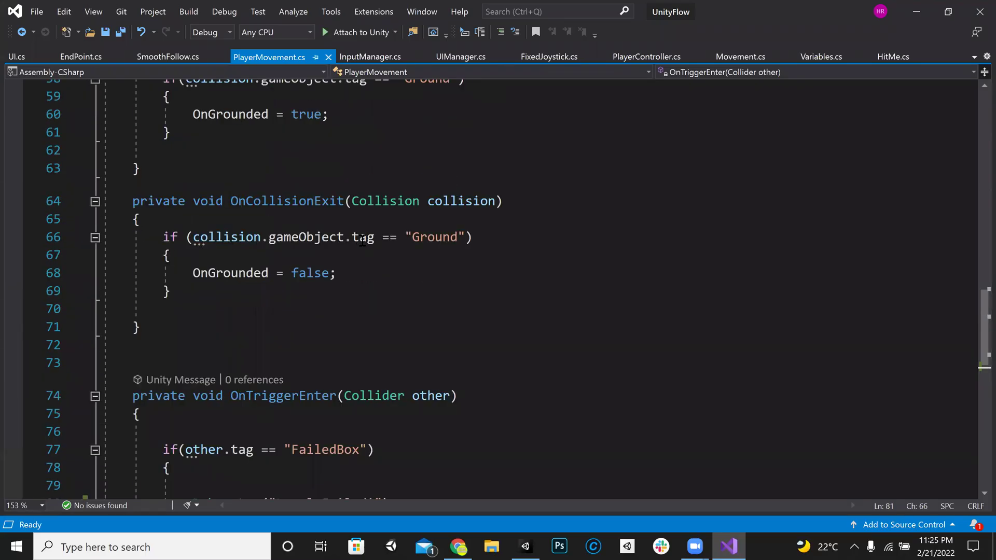
{"action": "left_click", "coordinate": [17, 56]}
{"action": "scroll", "coordinate": [434, 296], "scroll_direction": "down", "scroll_amount": 9}
{"action": "scroll", "coordinate": [435, 297], "scroll_direction": "up", "scroll_amount": 2}
Select the empty Update method together with its comment line in the UI class.
{"action": "left_click", "coordinate": [334, 270]}
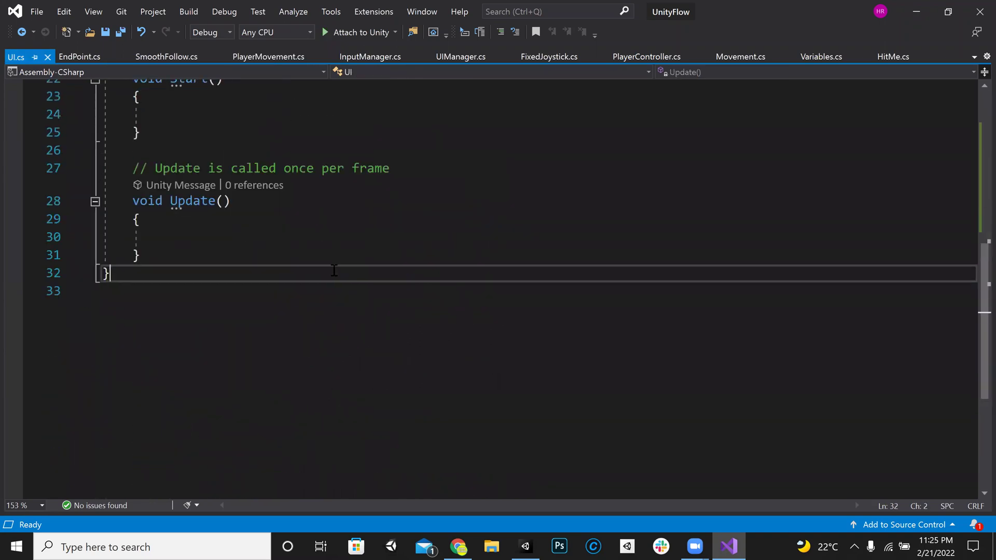
{"action": "key", "text": "Up"}
{"action": "key", "text": "Up"}
{"action": "key", "text": "Down"}
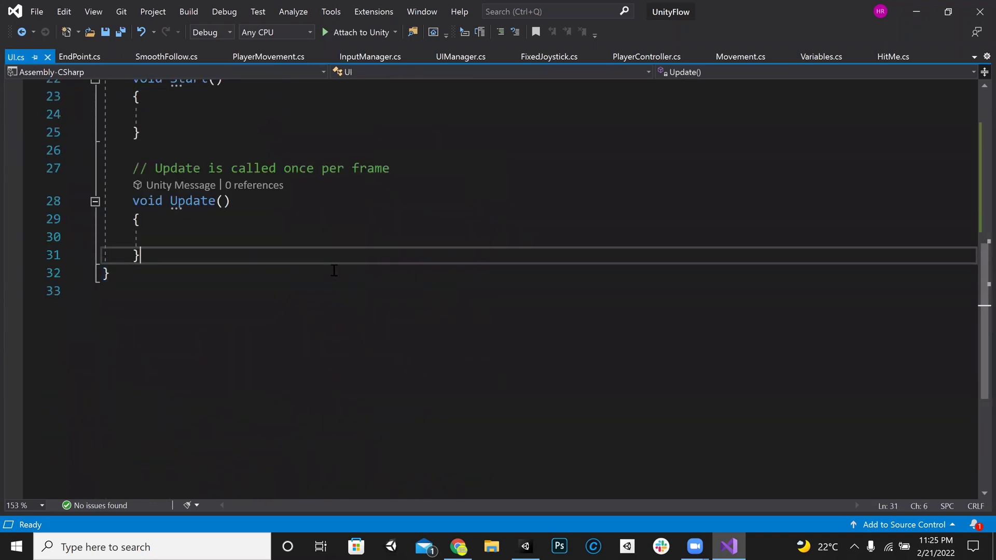
{"action": "key", "text": "shift+Up"}
{"action": "key", "text": "shift+Up"}
{"action": "key", "text": "shift+Up"}
{"action": "key", "text": "shift+Up"}
{"action": "key", "text": "shift+Up"}
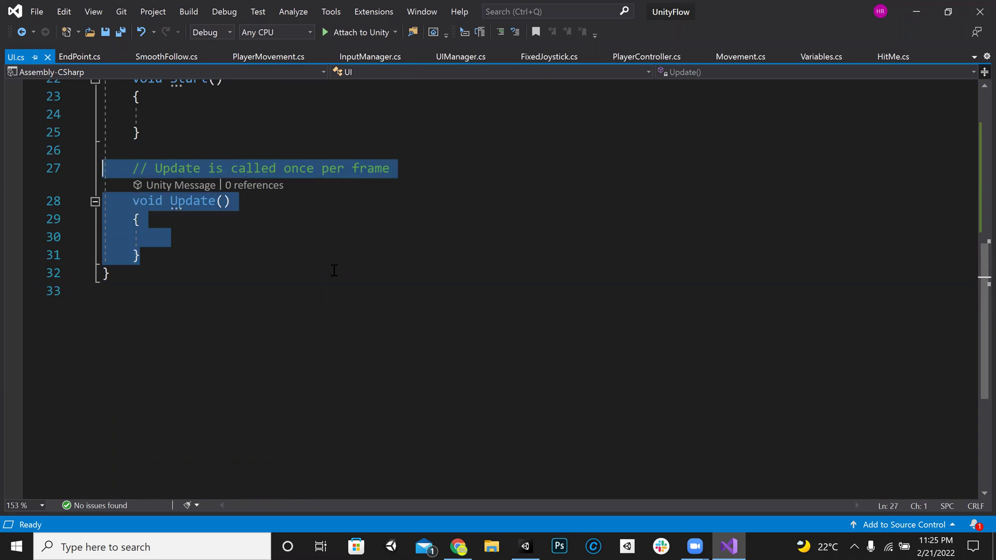
Delete the empty Update method and its comment from the UI script.
{"action": "key", "text": "Delete"}
{"action": "scroll", "coordinate": [369, 272], "scroll_direction": "up", "scroll_amount": 3}
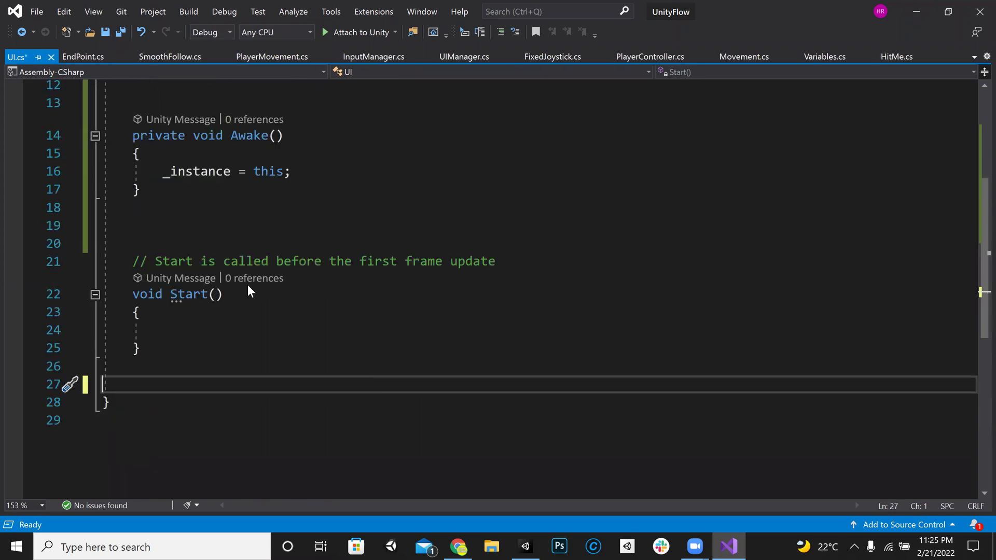
{"action": "left_click", "coordinate": [151, 215]}
{"action": "scroll", "coordinate": [166, 260], "scroll_direction": "down", "scroll_amount": 2}
Add an empty public void RetryBtnPressed() method below Start, with blank lines around it, and save the script.
{"action": "left_click", "coordinate": [170, 263]}
{"action": "key", "text": "Return"}
{"action": "key", "text": "Return"}
{"action": "key", "text": "Return"}
{"action": "key", "text": "Return"}
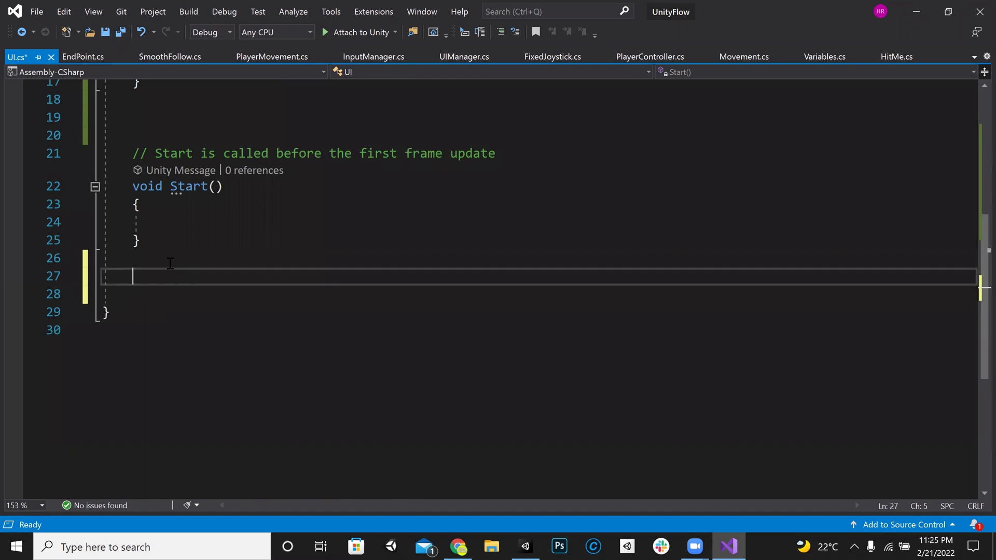
{"action": "key", "text": "Down"}
{"action": "key", "text": "Down"}
{"action": "key", "text": "Down"}
{"action": "key", "text": "Up"}
{"action": "key", "text": "Up"}
{"action": "key", "text": "Up"}
{"action": "key", "text": "Up"}
{"action": "key", "text": "Up"}
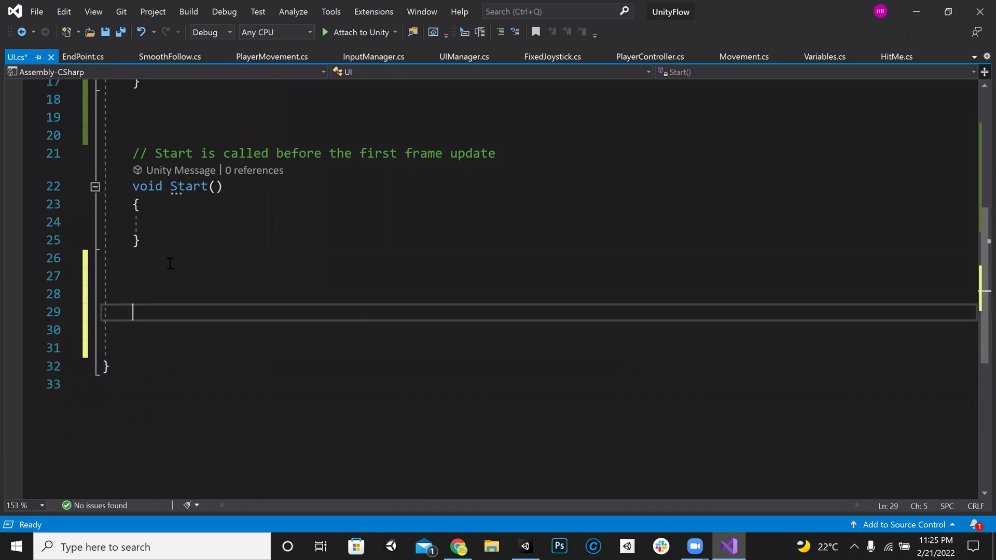
{"action": "type", "text": "public void "}
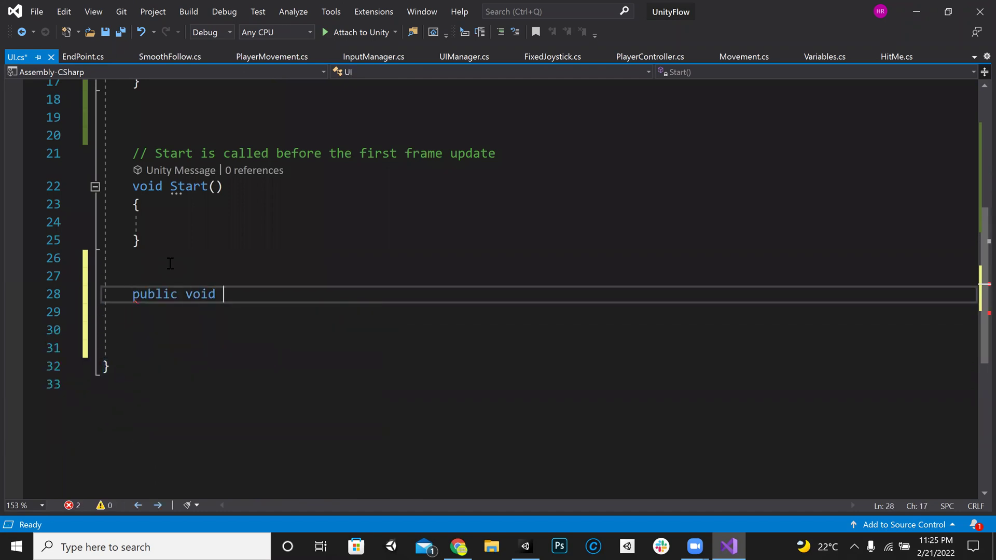
{"action": "type", "text": "Retr"}
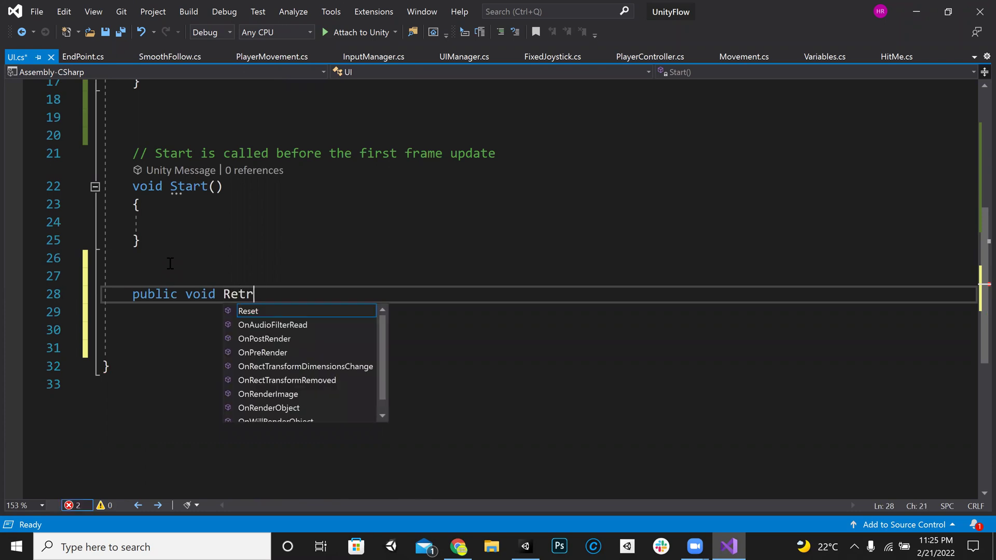
{"action": "type", "text": "yBtnPressed() {"}
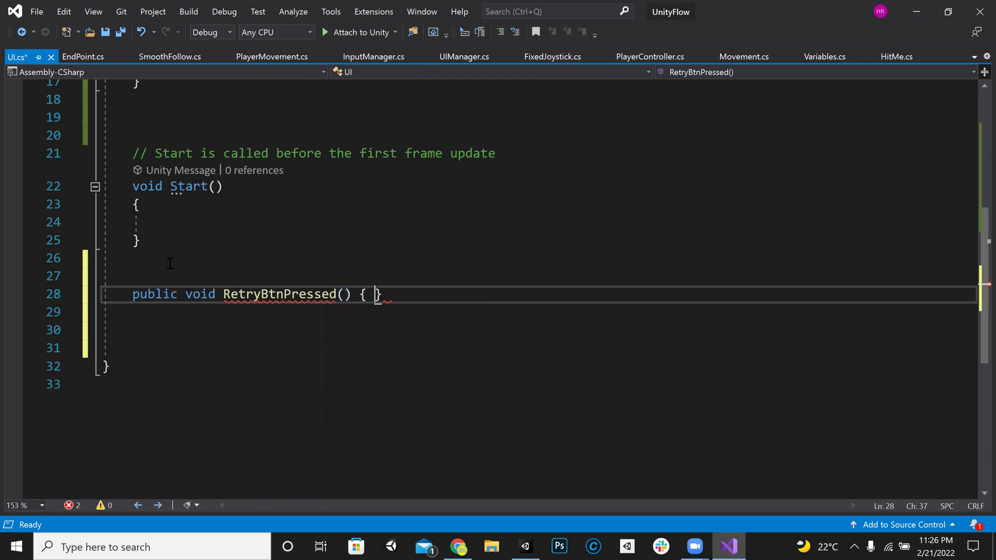
{"action": "key", "text": "Return"}
{"action": "key", "text": "Return"}
{"action": "key", "text": "ctrl+s"}
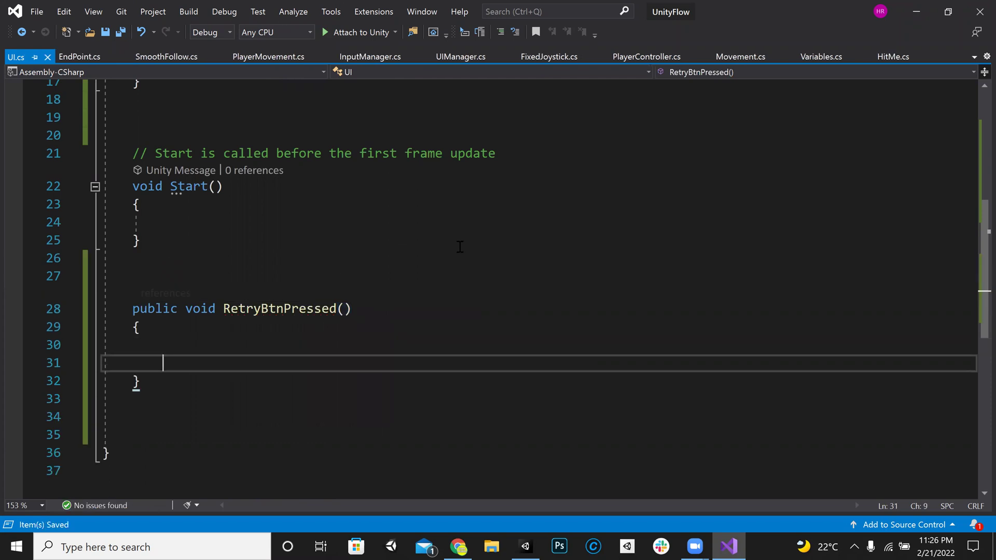
{"action": "key", "text": "Up"}
{"action": "key", "text": "Down"}
{"action": "type", "text": "scene"}
{"action": "key", "text": "BackSpace"}
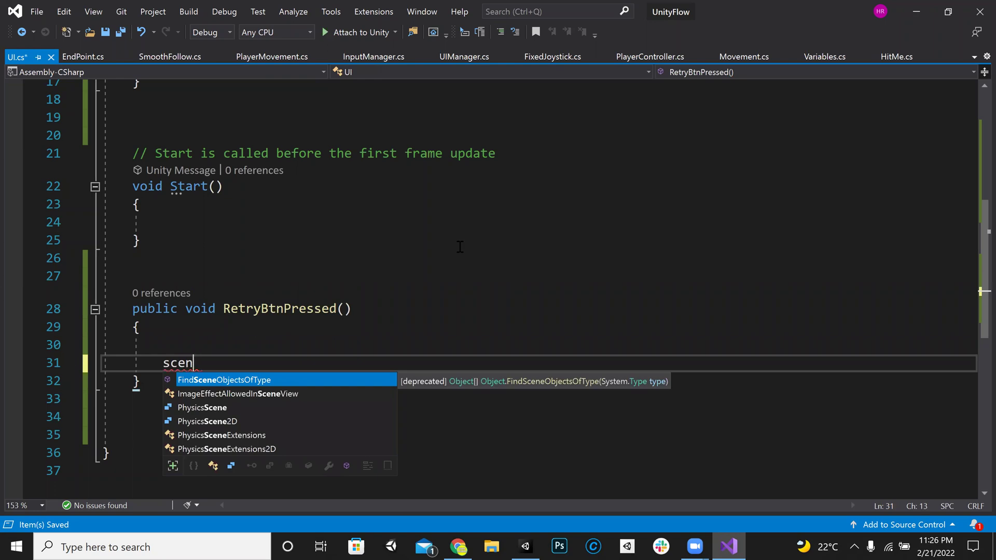
{"action": "key", "text": "BackSpace"}
{"action": "key", "text": "BackSpace"}
{"action": "key", "text": "BackSpace"}
{"action": "key", "text": "BackSpace"}
Add the directive "using UnityEngine.SceneManagement;" beneath the existing using statements of the UI script.
{"action": "scroll", "coordinate": [460, 215], "scroll_direction": "up", "scroll_amount": 5}
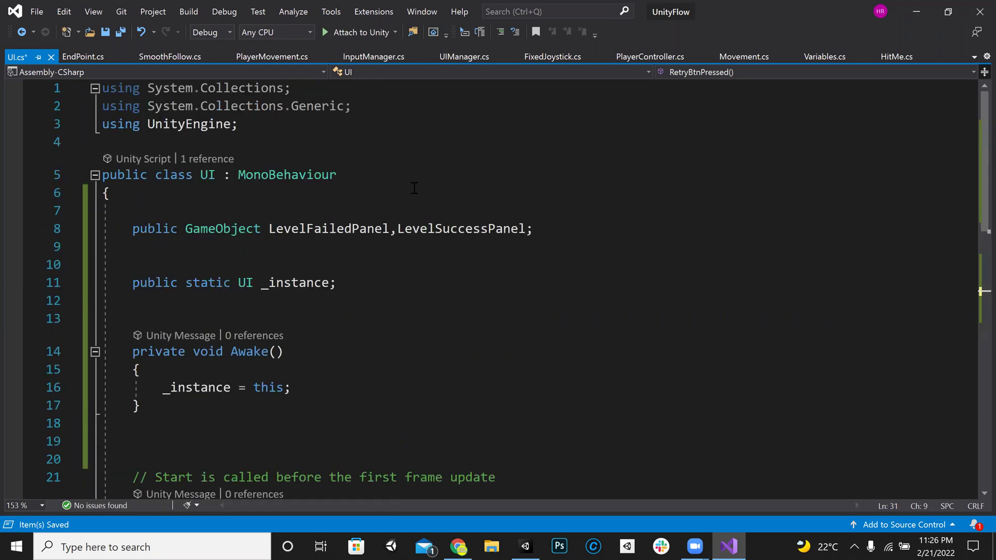
{"action": "left_click", "coordinate": [295, 126]}
{"action": "key", "text": "shift+Left"}
{"action": "key", "text": "shift+Left"}
{"action": "key", "text": "shift+Left"}
{"action": "key", "text": "shift+Left"}
{"action": "key", "text": "shift+Left"}
{"action": "key", "text": "shift+Left"}
{"action": "key", "text": "shift+Left"}
{"action": "key", "text": "shift+Left"}
{"action": "key", "text": "shift+Left"}
{"action": "key", "text": "shift+Left"}
{"action": "key", "text": "shift+Left"}
{"action": "key", "text": "shift+Left"}
{"action": "key", "text": "shift+Left"}
{"action": "key", "text": "shift+Left"}
{"action": "key", "text": "shift+Left"}
{"action": "key", "text": "shift+Left"}
{"action": "key", "text": "shift+Left"}
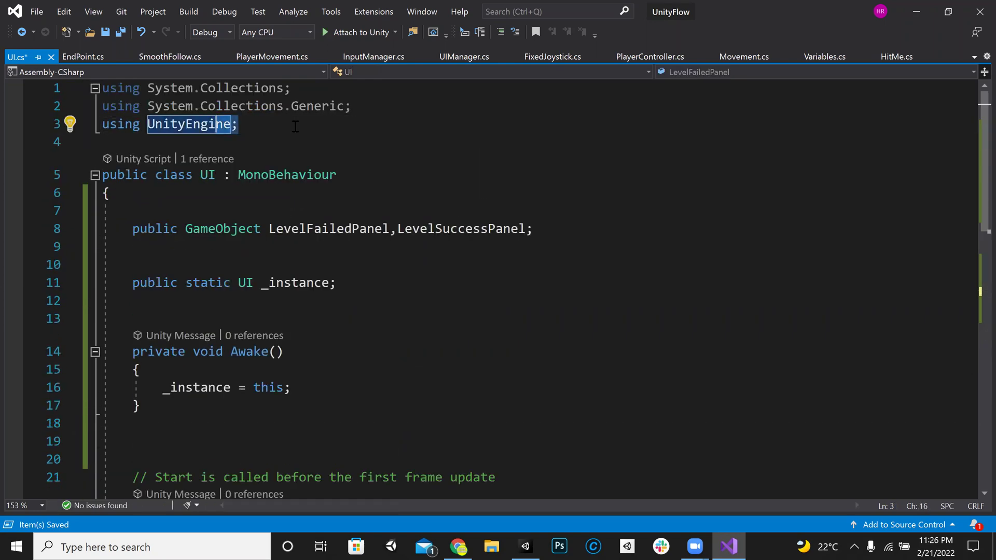
{"action": "key", "text": "ctrl+c"}
{"action": "key", "text": "Down"}
{"action": "key", "text": "Return"}
{"action": "key", "text": "Return"}
{"action": "key", "text": "Up"}
{"action": "key", "text": "Up"}
{"action": "key", "text": "ctrl+v"}
{"action": "key", "text": "Left"}
{"action": "type", "text": ".SceneManagement"}
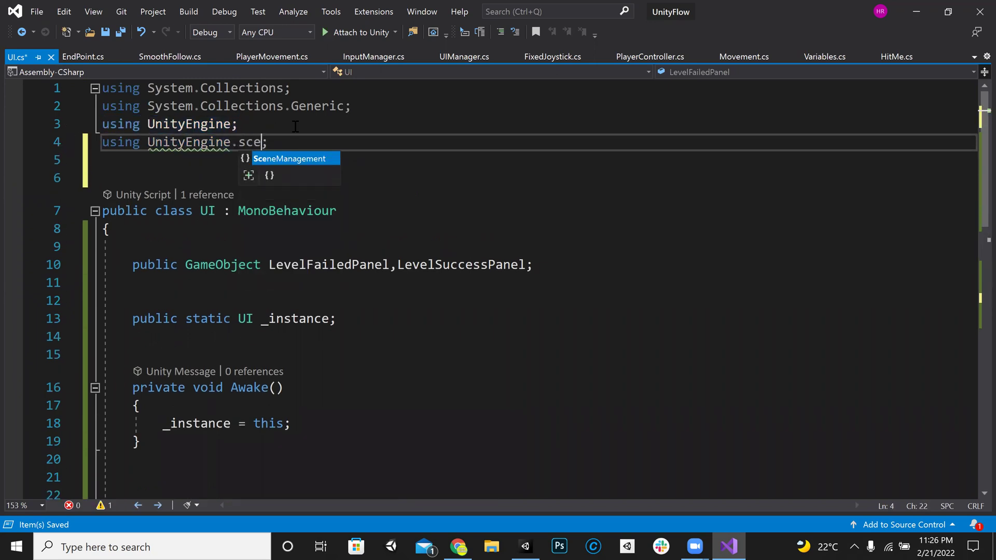
Make RetryBtnPressed call SceneManager.LoadScene(0); and save the script.
{"action": "scroll", "coordinate": [493, 213], "scroll_direction": "down", "scroll_amount": 9}
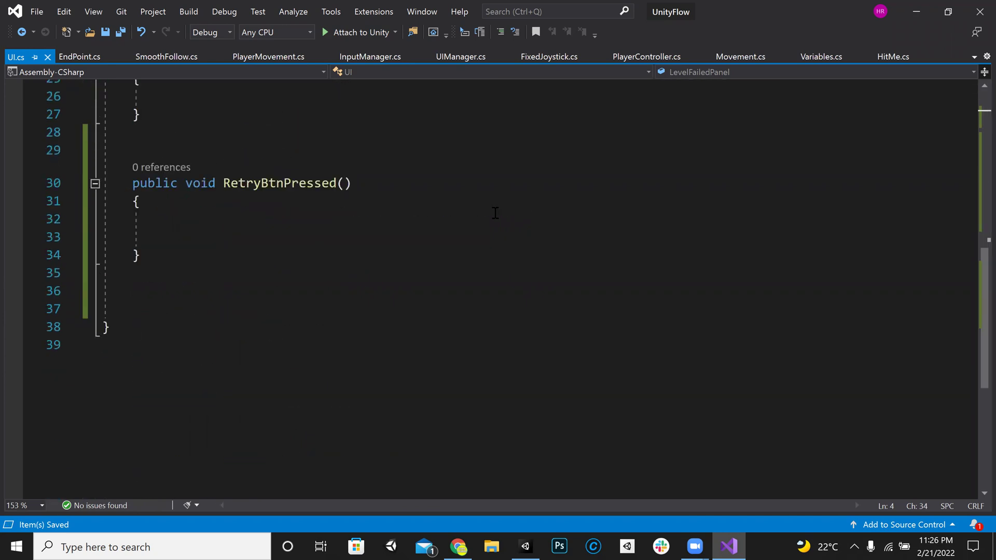
{"action": "left_click", "coordinate": [235, 175]}
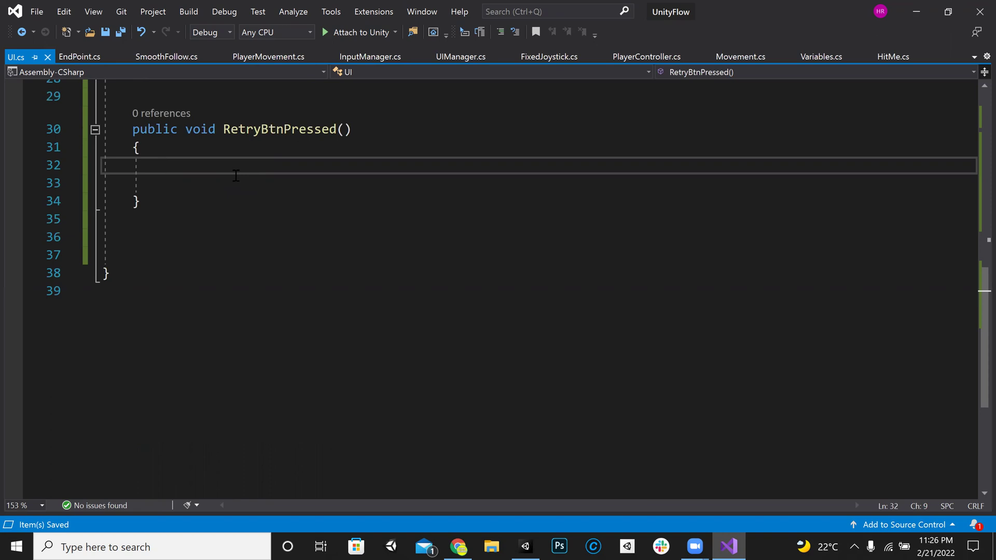
{"action": "type", "text": "scn"}
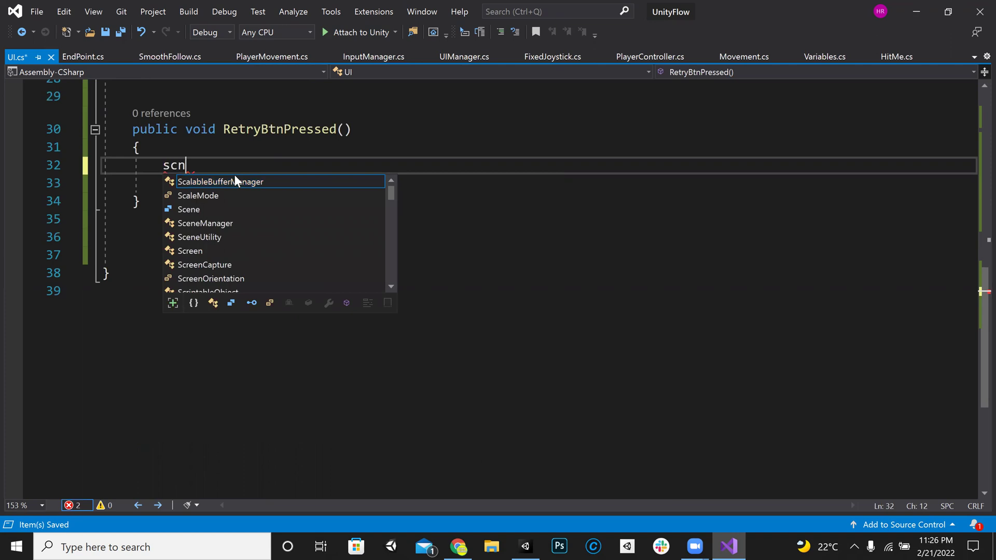
{"action": "key", "text": "BackSpace"}
{"action": "type", "text": "enem"}
{"action": "key", "text": "Tab"}
{"action": "type", "text": ".l"}
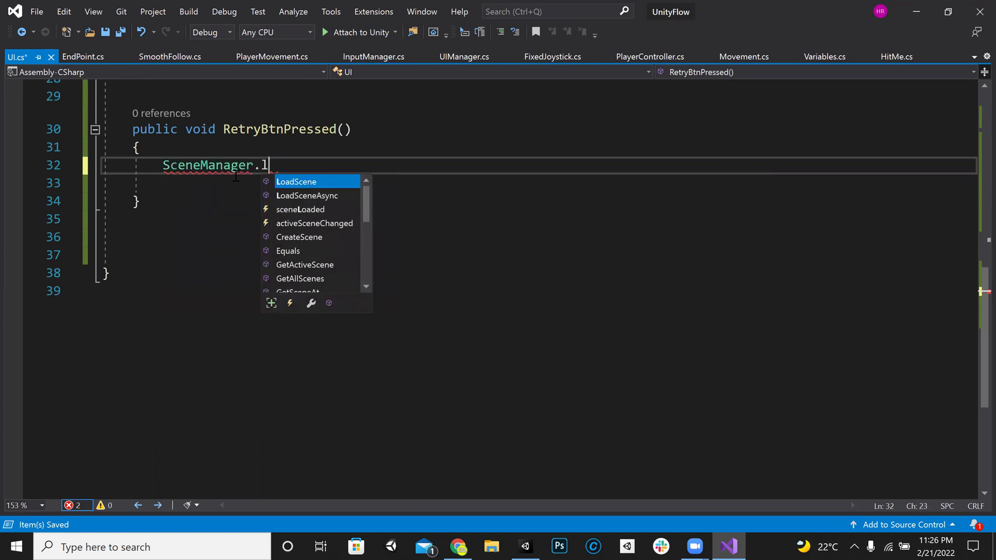
{"action": "key", "text": "Tab"}
{"action": "type", "text": "();"}
{"action": "key", "text": "Left"}
{"action": "key", "text": "Left"}
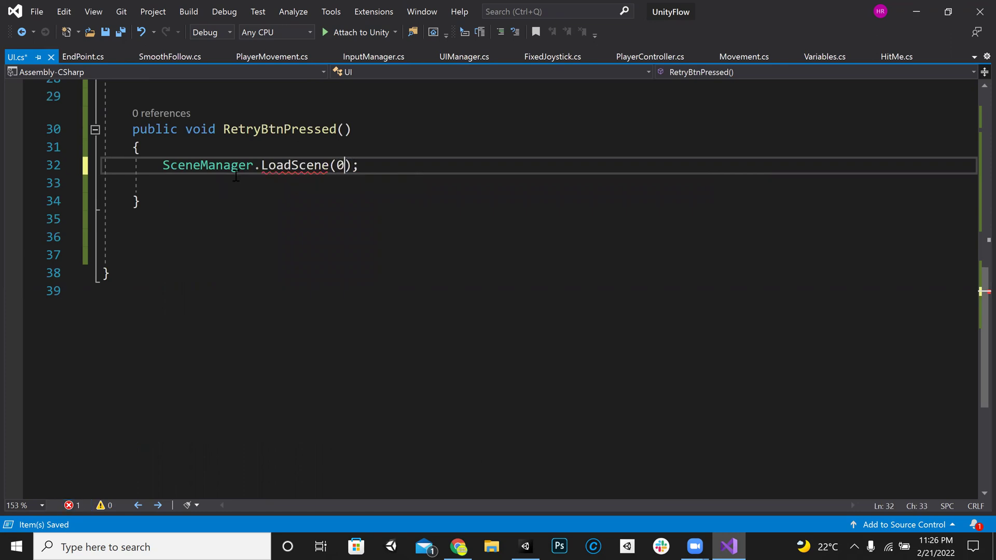
{"action": "key", "text": "ctrl+s"}
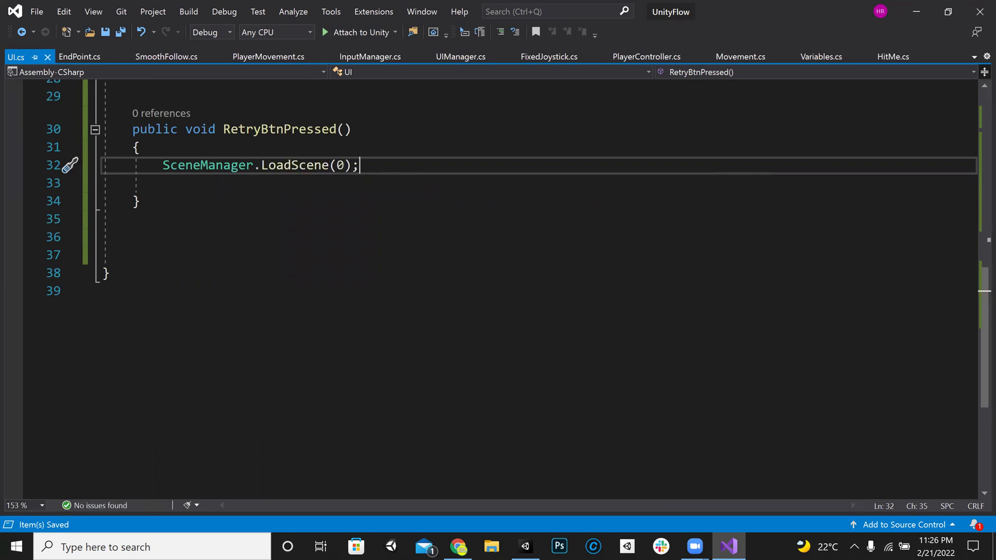
Switch to Unity and remove the MainMenu and GamePlay scenes from the build's scene list.
{"action": "left_click", "coordinate": [525, 546]}
{"action": "left_click", "coordinate": [525, 546]}
{"action": "left_click", "coordinate": [525, 547]}
{"action": "left_click", "coordinate": [526, 547]}
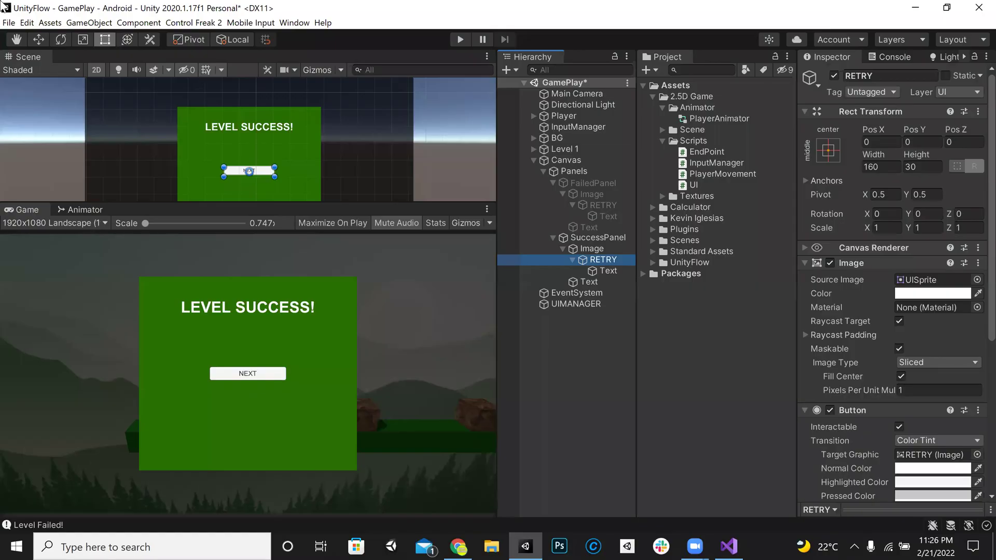
{"action": "key", "text": "ctrl+shift+b"}
{"action": "left_click", "coordinate": [292, 121]}
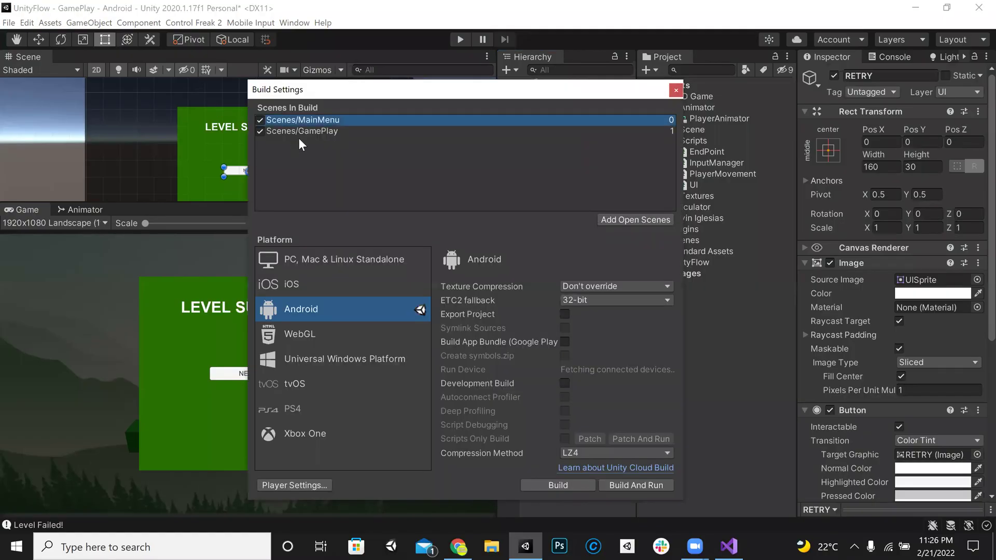
{"action": "left_click", "coordinate": [309, 131], "text": "shift"}
{"action": "key", "text": "Delete"}
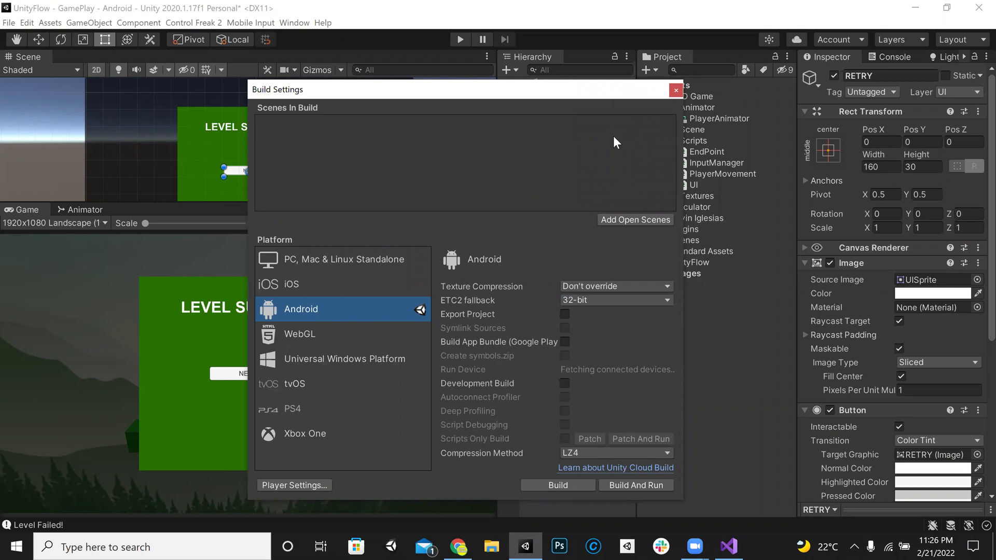
Add the open 2.5D Game/Scene/GamePlay scene to the build and close the build settings.
{"action": "left_click_drag", "start_coordinate": [599, 82], "coordinate": [420, 118]}
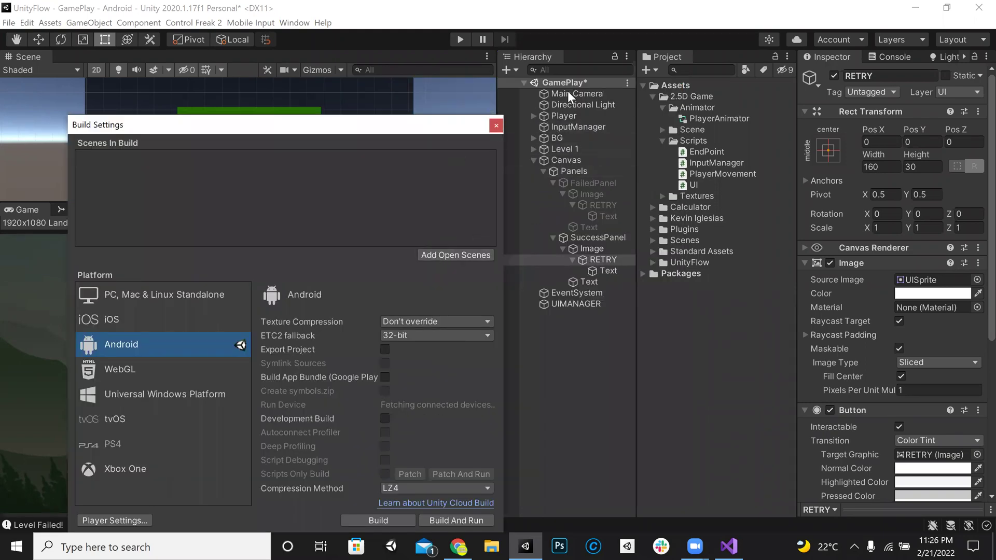
{"action": "left_click", "coordinate": [453, 252]}
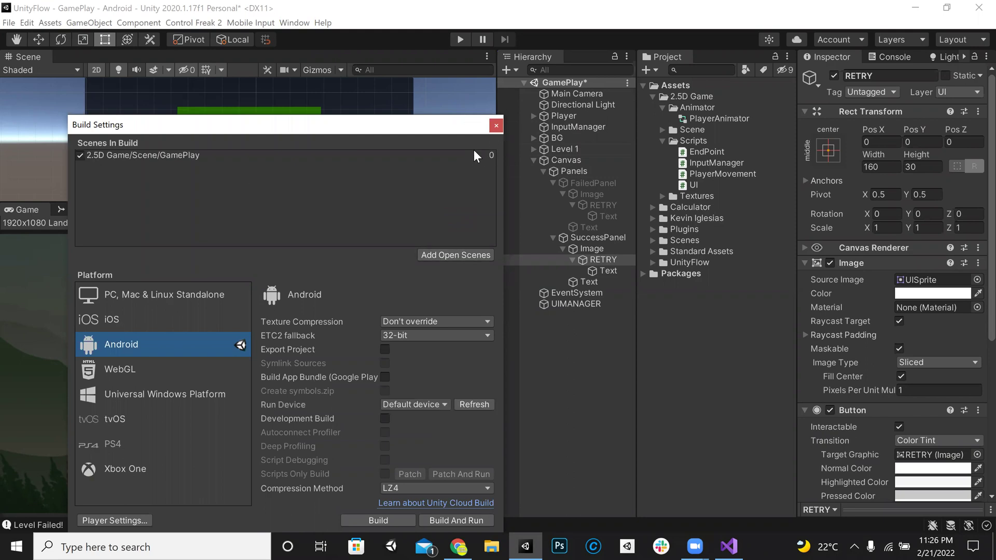
{"action": "left_click", "coordinate": [496, 126]}
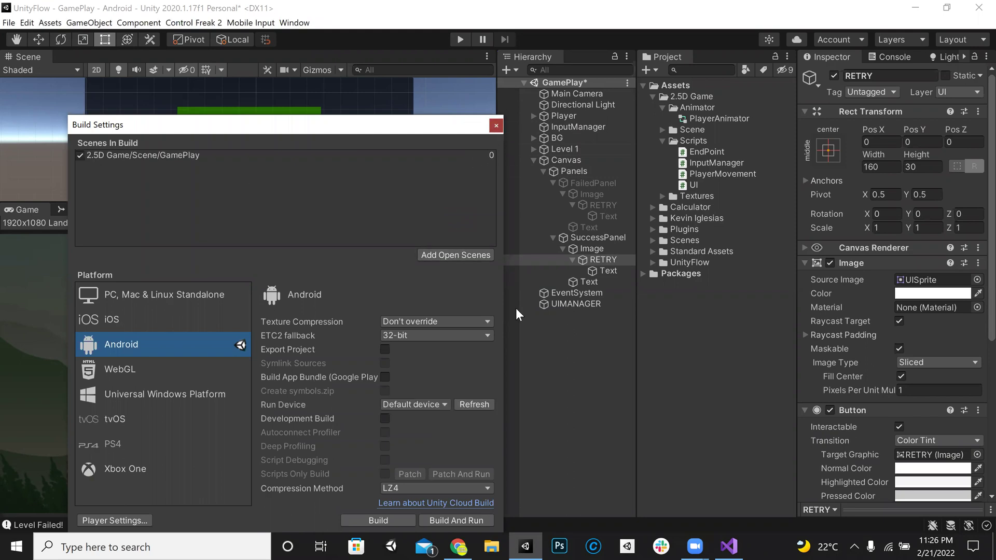
Give both RETRY buttons an On Click event that calls UI.RetryBtnPressed on UIMANAGER.
{"action": "left_click", "coordinate": [603, 205]}
{"action": "left_click", "coordinate": [602, 259], "text": "ctrl"}
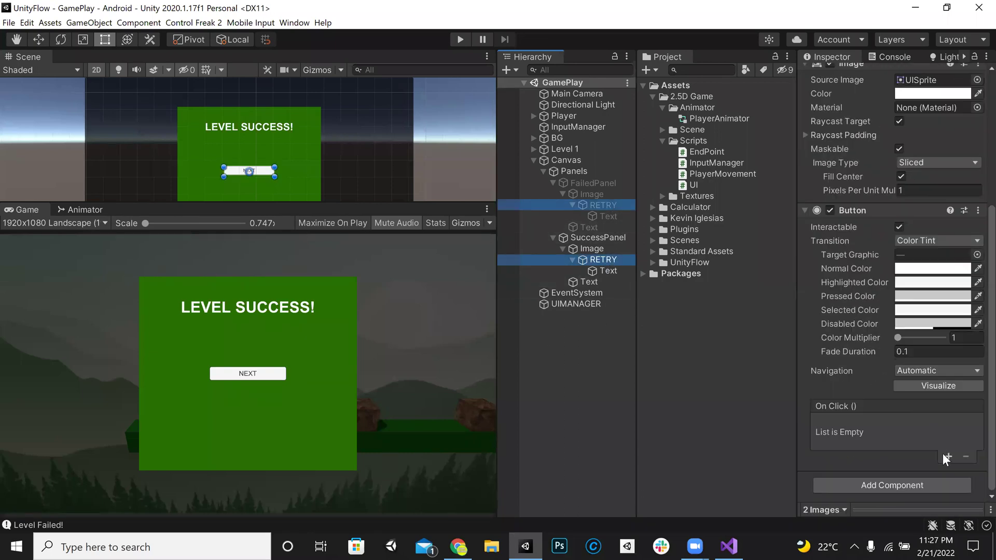
{"action": "left_click", "coordinate": [948, 457]}
{"action": "left_click_drag", "start_coordinate": [583, 300], "coordinate": [831, 433]}
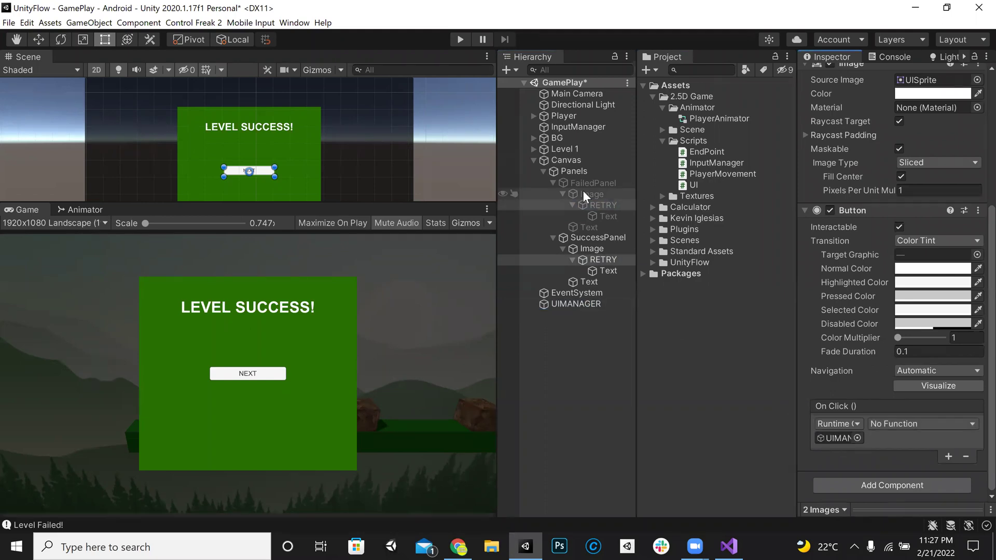
{"action": "left_click", "coordinate": [933, 423]}
{"action": "mouse_move", "coordinate": [877, 478]}
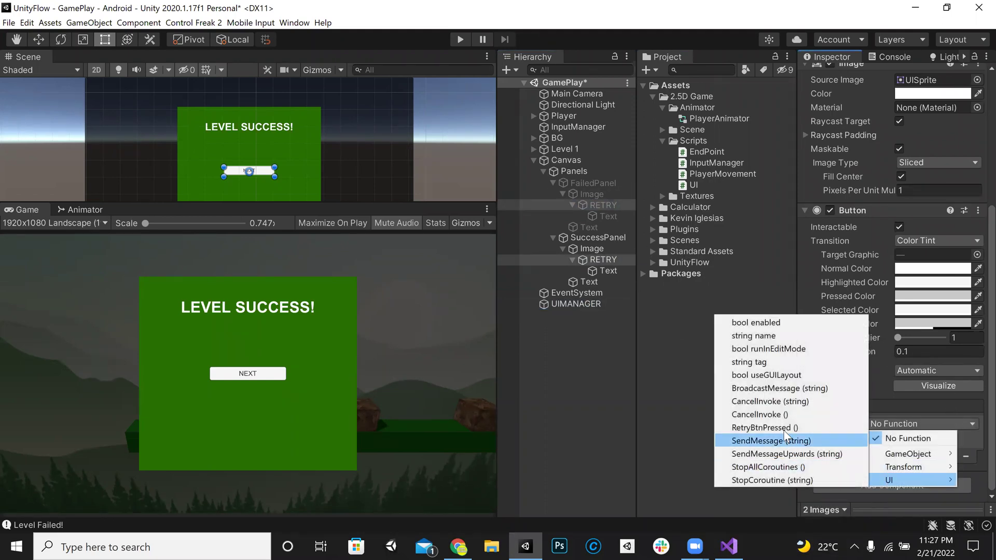
{"action": "left_click", "coordinate": [762, 427]}
Deactivate the SuccessPanel object.
{"action": "left_click", "coordinate": [597, 238]}
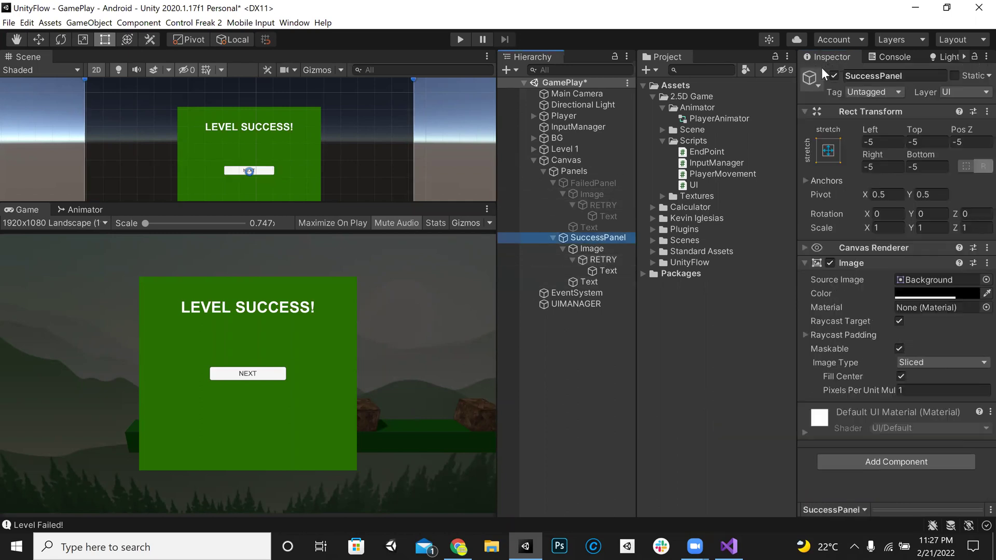
{"action": "left_click", "coordinate": [835, 75]}
Assign FailedPanel as UIMANAGER's Level Failed Panel and SuccessPanel as its Level Success Panel.
{"action": "left_click", "coordinate": [586, 303]}
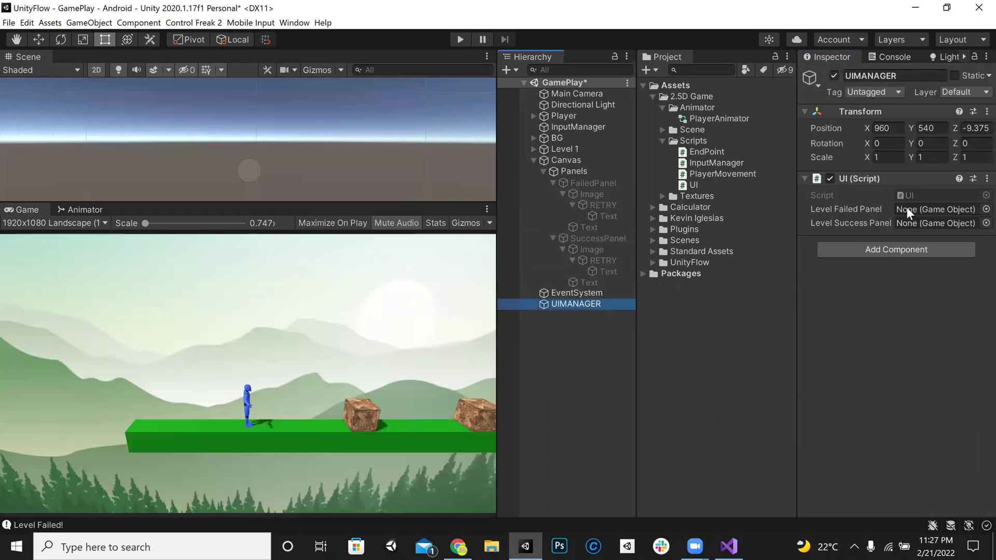
{"action": "left_click", "coordinate": [553, 183]}
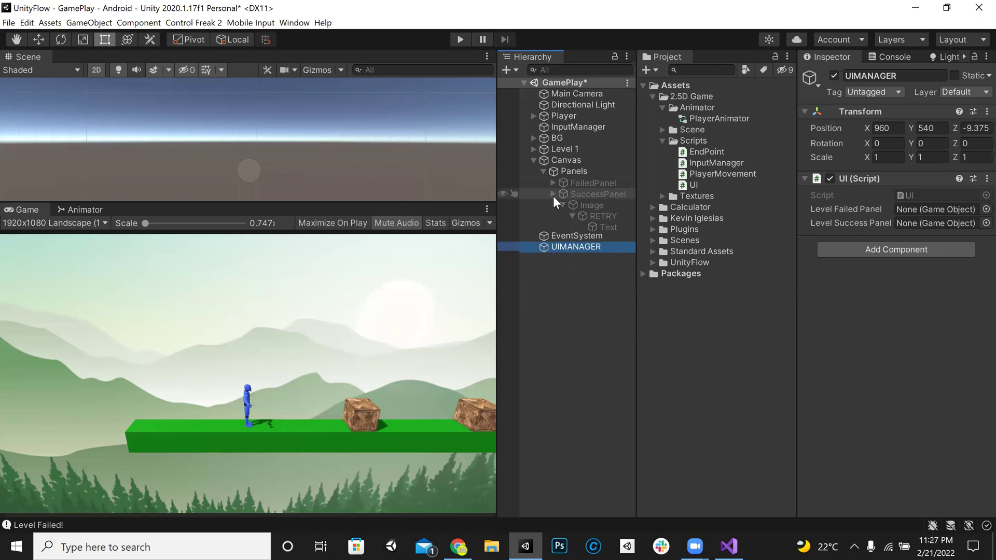
{"action": "left_click", "coordinate": [553, 195]}
{"action": "left_click", "coordinate": [589, 184]}
{"action": "left_click_drag", "start_coordinate": [587, 179], "coordinate": [948, 210]}
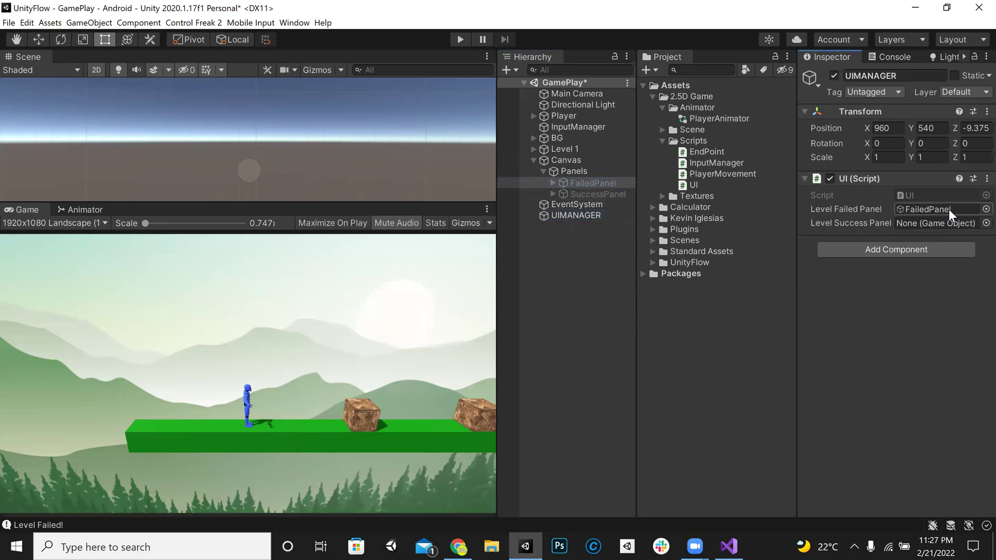
{"action": "left_click", "coordinate": [601, 195]}
{"action": "left_click", "coordinate": [573, 216]}
{"action": "left_click_drag", "start_coordinate": [597, 194], "coordinate": [941, 223]}
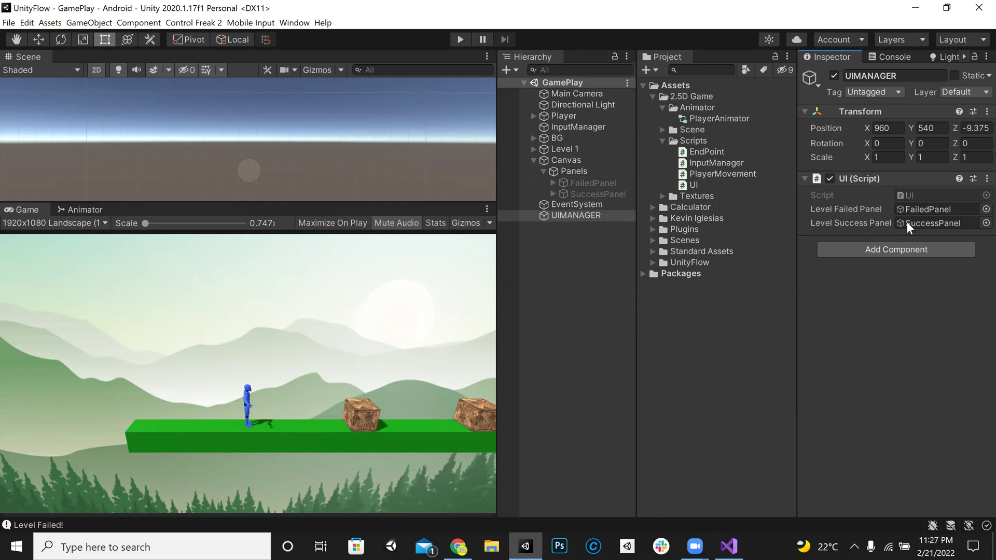
Run the level in play mode and take the player over the boxes and gaps to the red end box.
{"action": "left_click", "coordinate": [461, 37]}
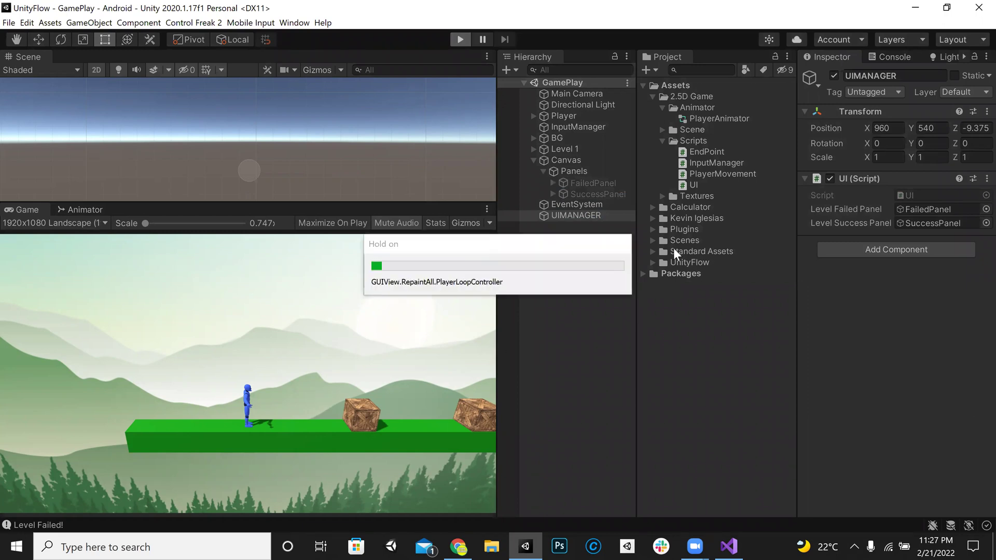
{"action": "left_click", "coordinate": [342, 369]}
{"action": "left_click", "coordinate": [342, 369]}
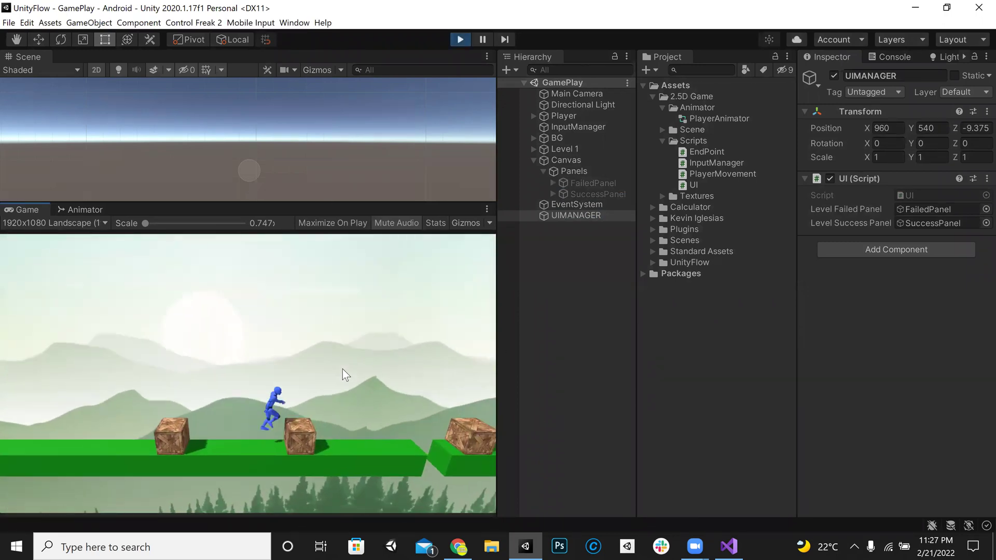
{"action": "left_click", "coordinate": [342, 368]}
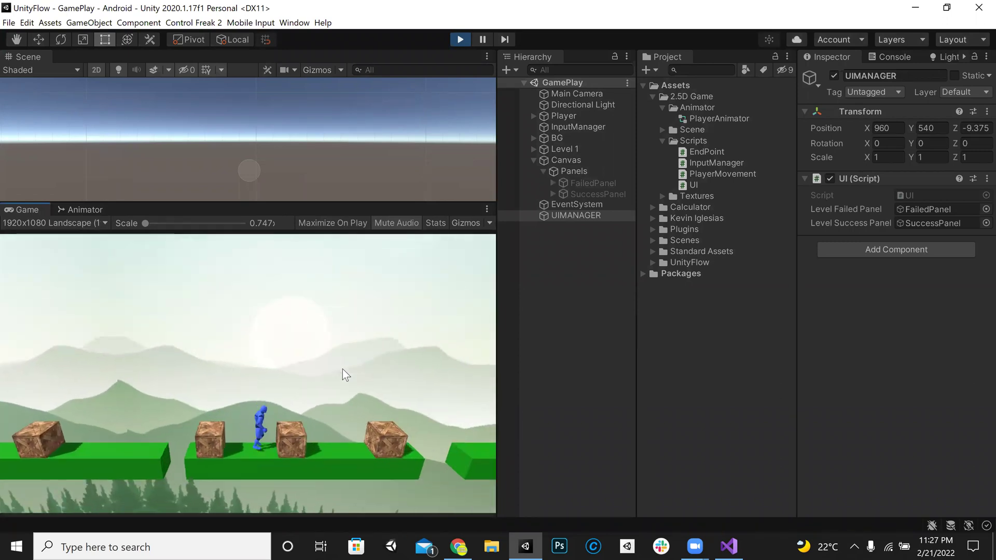
{"action": "left_click", "coordinate": [342, 369]}
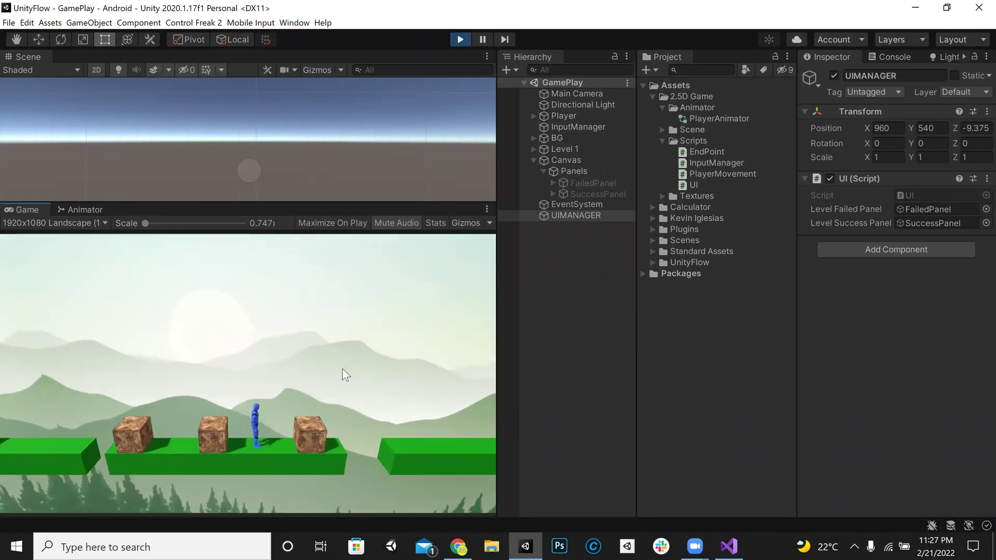
{"action": "left_click", "coordinate": [342, 369]}
{"action": "key", "text": "Left"}
{"action": "key", "text": "Right"}
{"action": "key", "text": "space"}
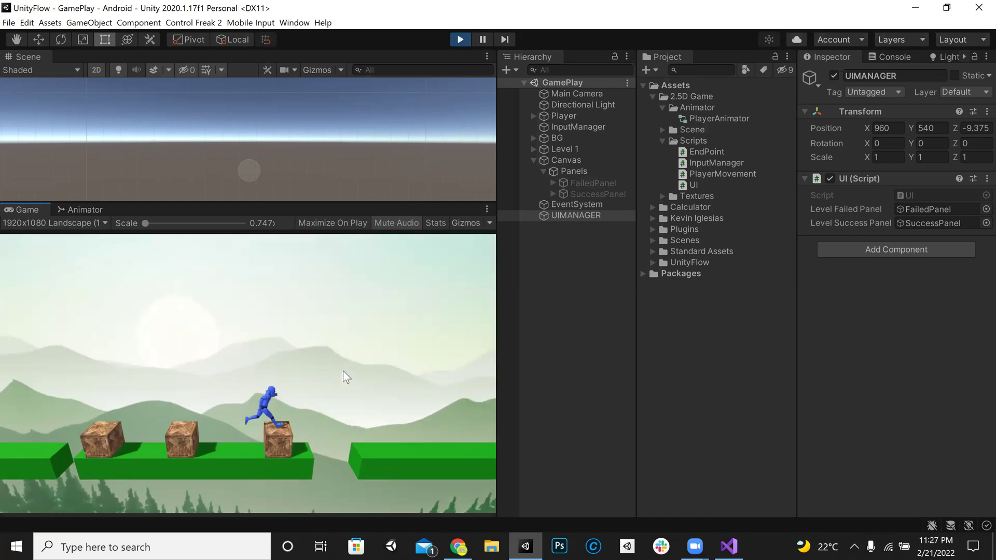
{"action": "key", "text": "Left"}
{"action": "key", "text": "Right"}
{"action": "key", "text": "space"}
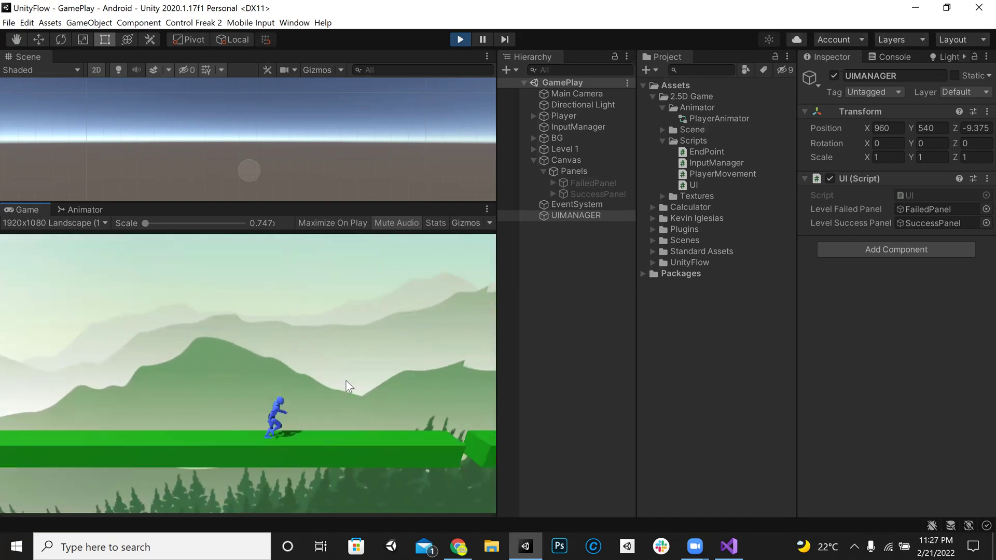
{"action": "key", "text": "space"}
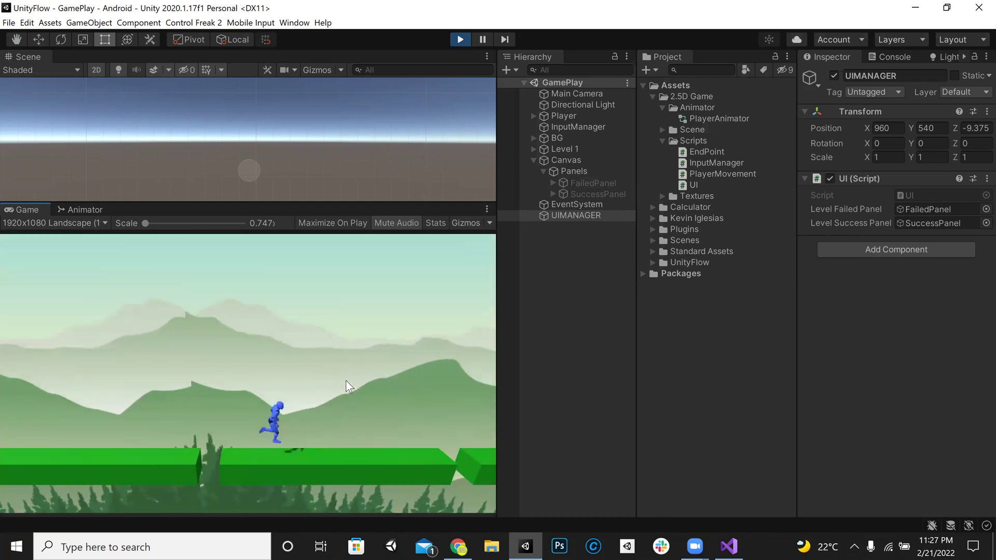
{"action": "key", "text": "space"}
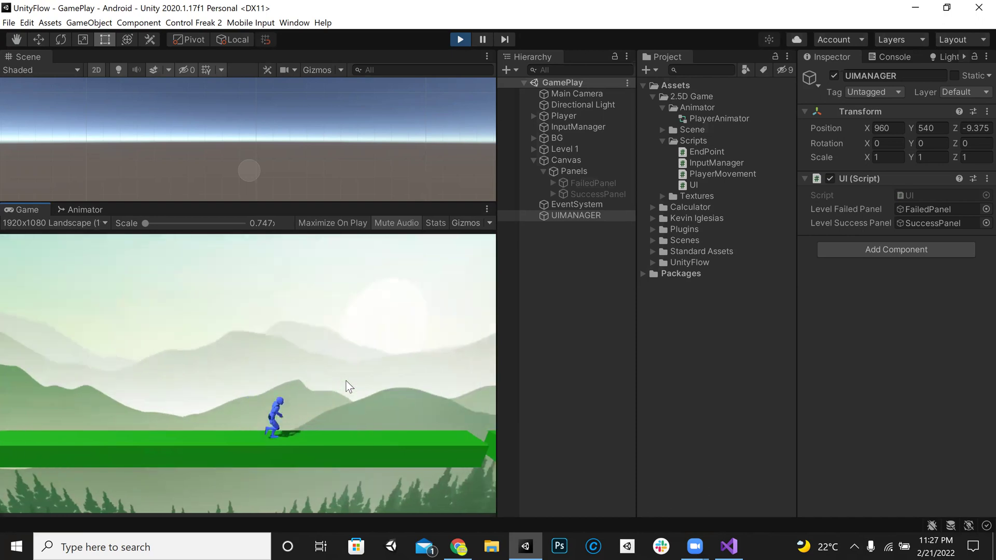
{"action": "key", "text": "space"}
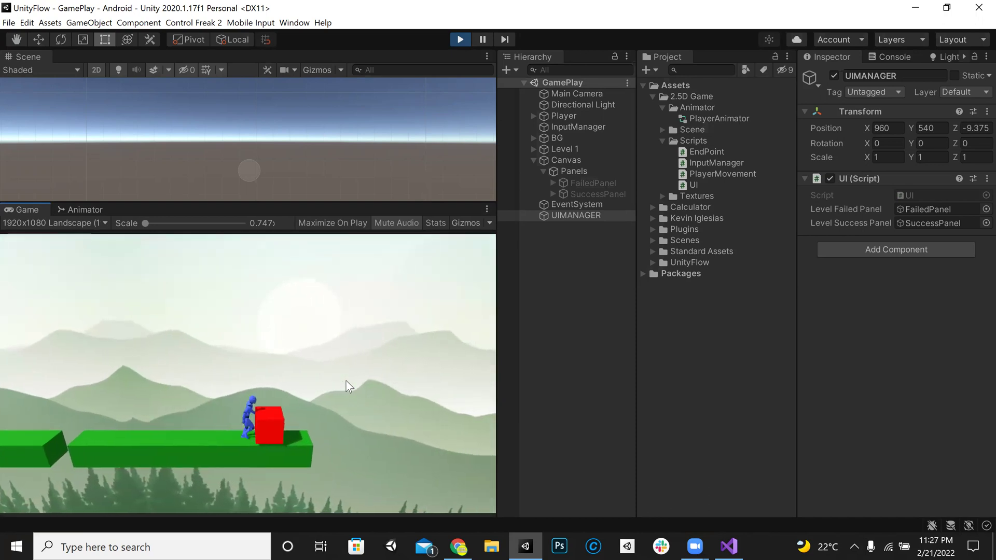
While the game runs, enable Is Trigger on the Box Collider of Level 1's EndPoint object.
{"action": "left_click", "coordinate": [533, 160]}
{"action": "left_click", "coordinate": [533, 149]}
{"action": "left_click", "coordinate": [565, 171]}
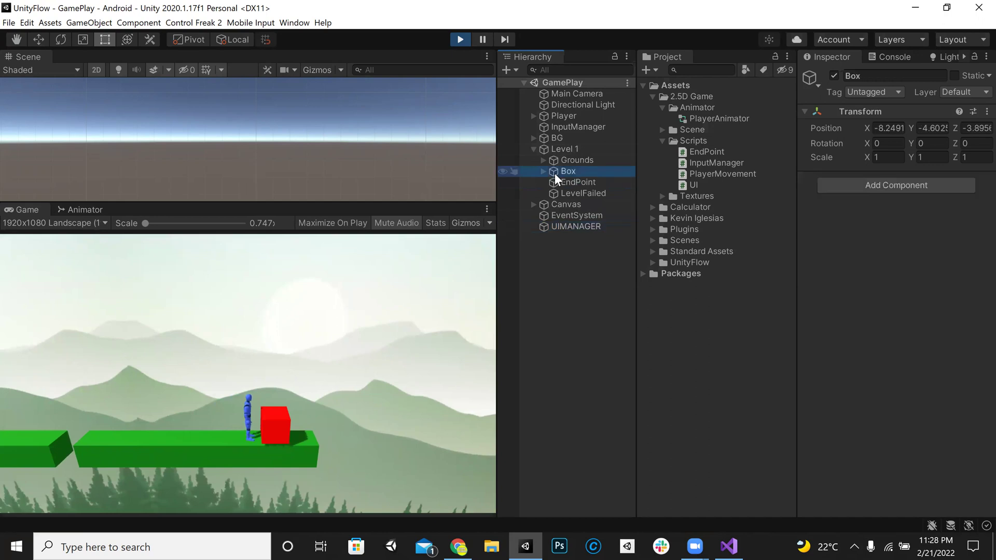
{"action": "left_click", "coordinate": [570, 182]}
{"action": "left_click", "coordinate": [801, 207]}
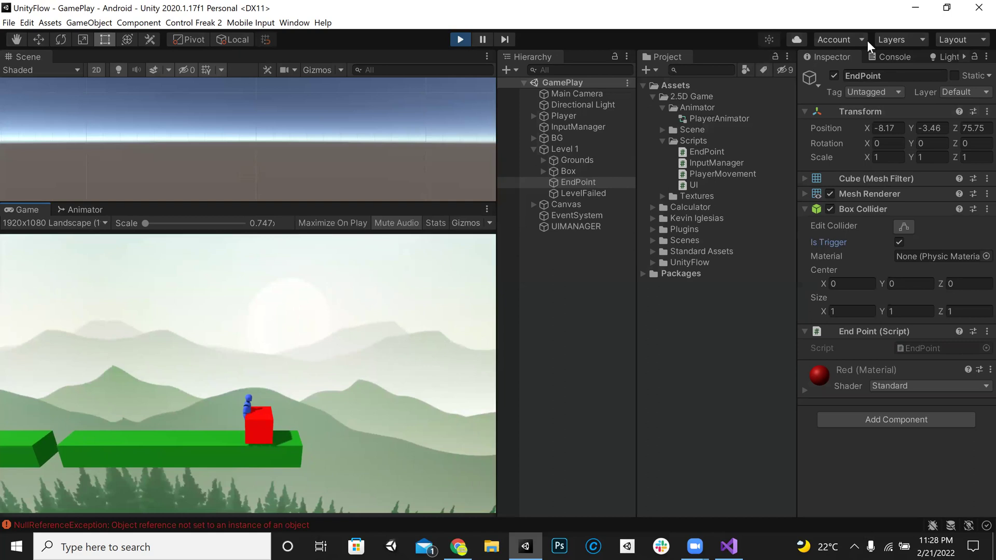
Open the script line behind the console's NullReferenceException and stop play mode.
{"action": "left_click", "coordinate": [892, 56]}
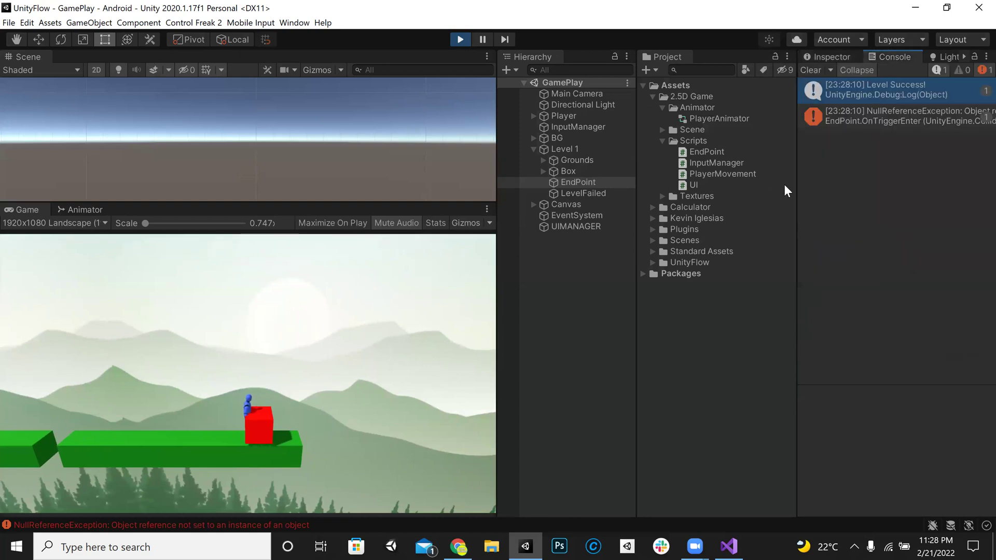
{"action": "left_click_drag", "start_coordinate": [793, 182], "coordinate": [600, 201]}
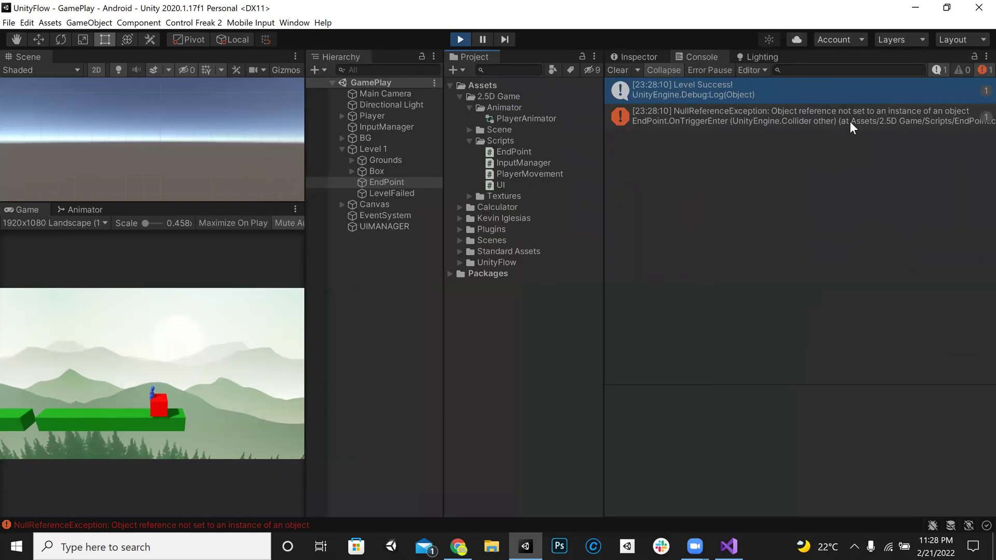
{"action": "double_click", "coordinate": [850, 122]}
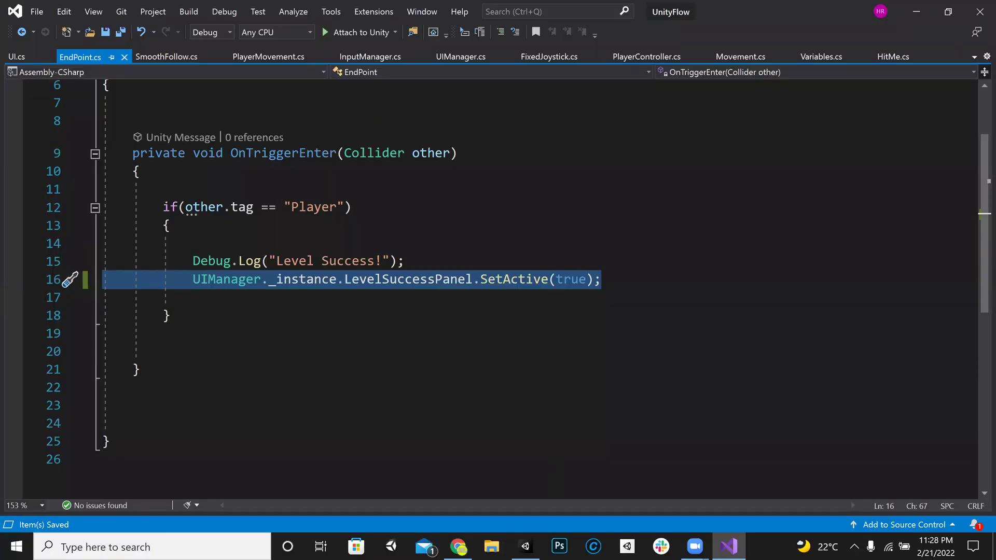
{"action": "left_click", "coordinate": [526, 546]}
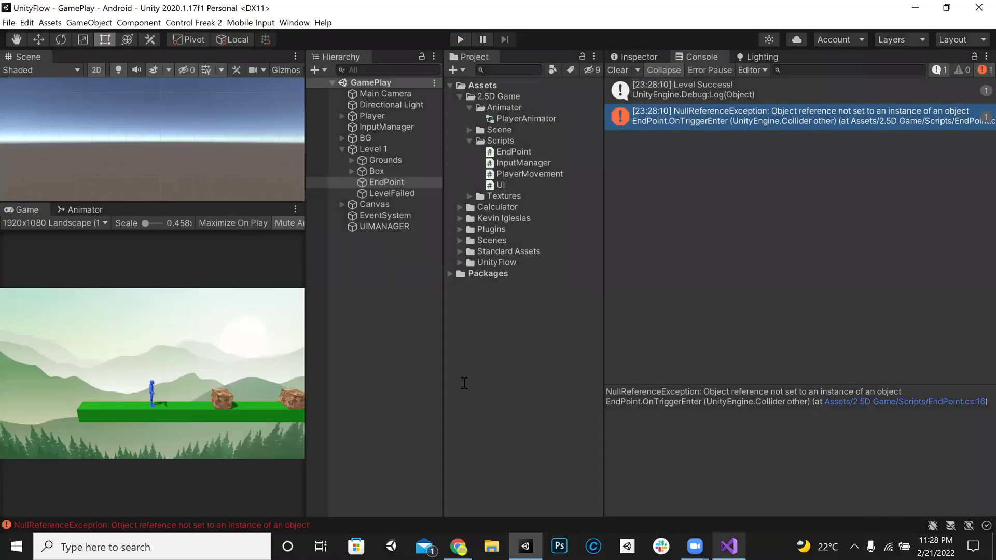
{"action": "key", "text": "alt+Tab"}
In EndPoint.cs, replace UIManager with UI in the line that activates LevelSuccessPanel.
{"action": "left_click", "coordinate": [260, 280]}
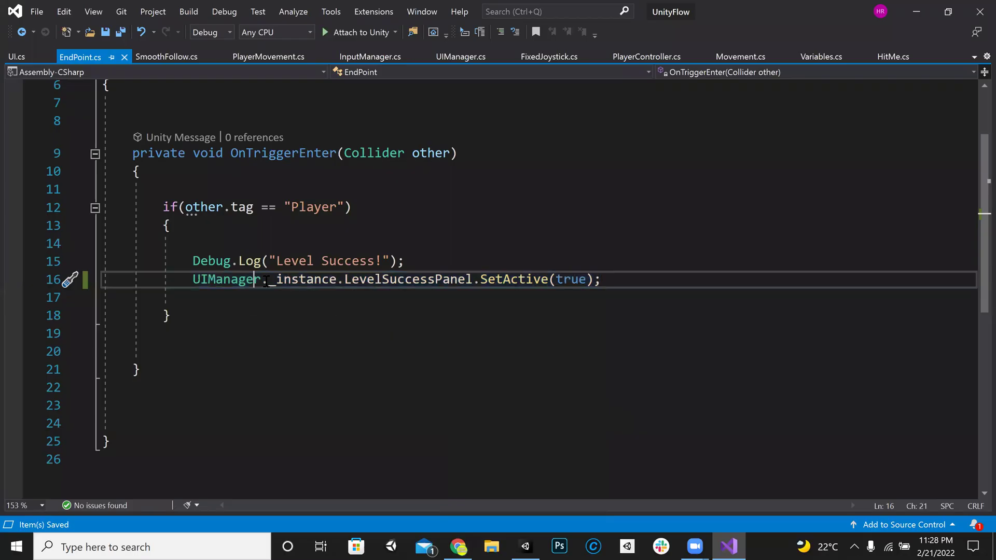
{"action": "key", "text": "BackSpace"}
{"action": "key", "text": "BackSpace"}
{"action": "key", "text": "BackSpace"}
{"action": "key", "text": "BackSpace"}
{"action": "key", "text": "BackSpace"}
{"action": "key", "text": "BackSpace"}
{"action": "key", "text": "BackSpace"}
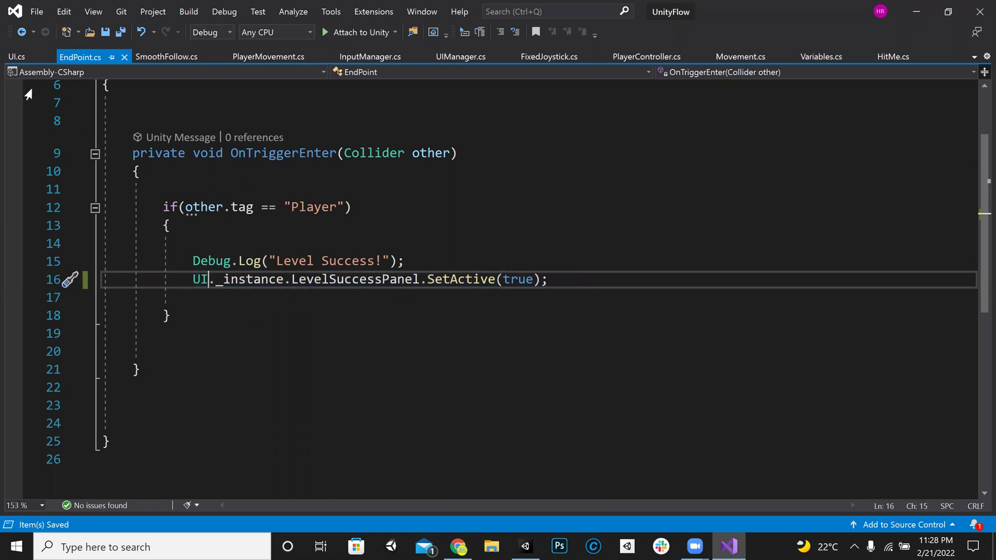
In PlayerMovement.cs, replace UIManager with UI in the line that activates LevelFailedPanel, and save the script.
{"action": "left_click", "coordinate": [20, 54]}
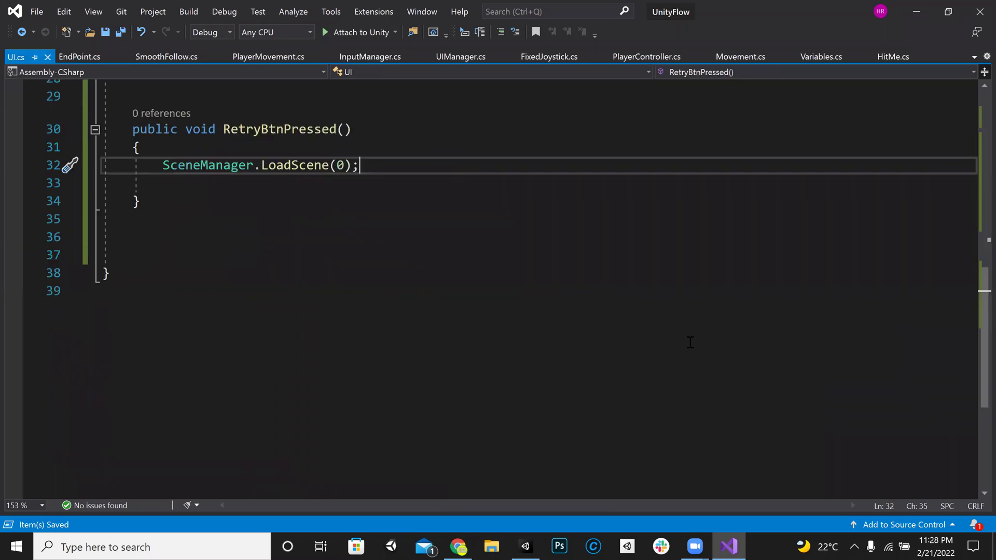
{"action": "scroll", "coordinate": [205, 120], "scroll_direction": "up", "scroll_amount": 2}
{"action": "left_click", "coordinate": [285, 60]}
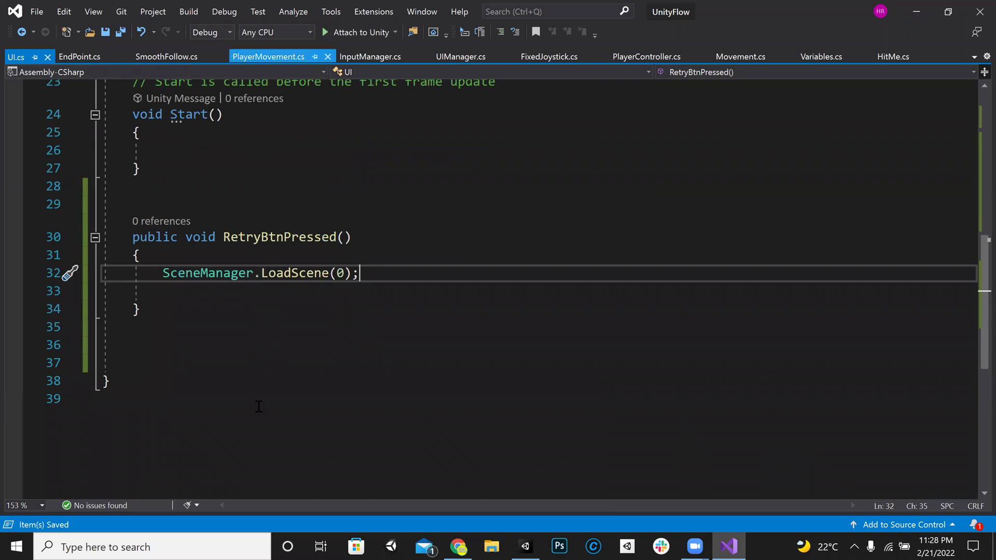
{"action": "scroll", "coordinate": [275, 400], "scroll_direction": "down", "scroll_amount": 8}
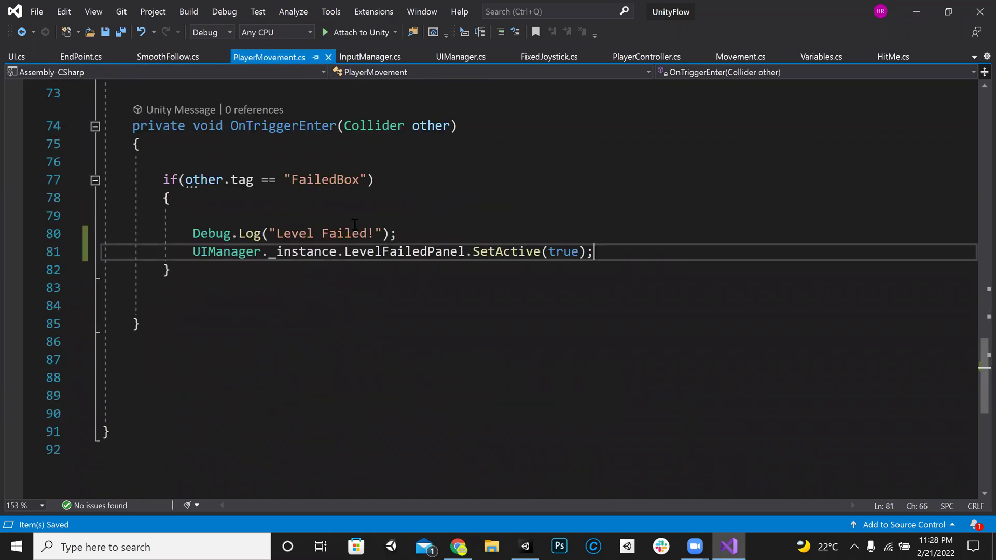
{"action": "scroll", "coordinate": [255, 201], "scroll_direction": "down", "scroll_amount": 1}
{"action": "left_click", "coordinate": [258, 201]}
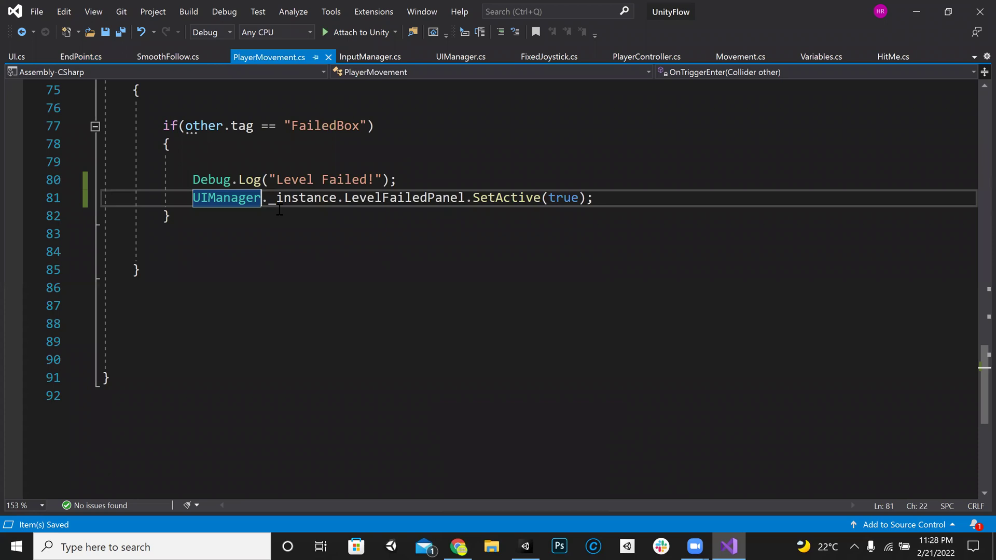
{"action": "key", "text": "BackSpace"}
{"action": "key", "text": "BackSpace"}
{"action": "key", "text": "BackSpace"}
{"action": "key", "text": "BackSpace"}
{"action": "key", "text": "BackSpace"}
{"action": "key", "text": "BackSpace"}
{"action": "key", "text": "BackSpace"}
{"action": "key", "text": "ctrl+s"}
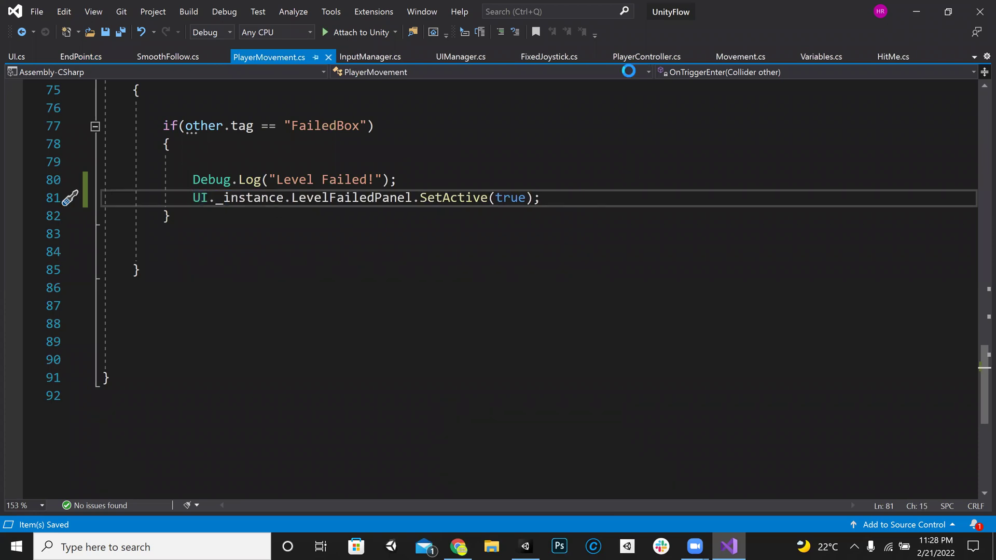
Back in Unity, clear the console and enable Is Trigger on the EndPoint object's Box Collider.
{"action": "key", "text": "alt+Tab"}
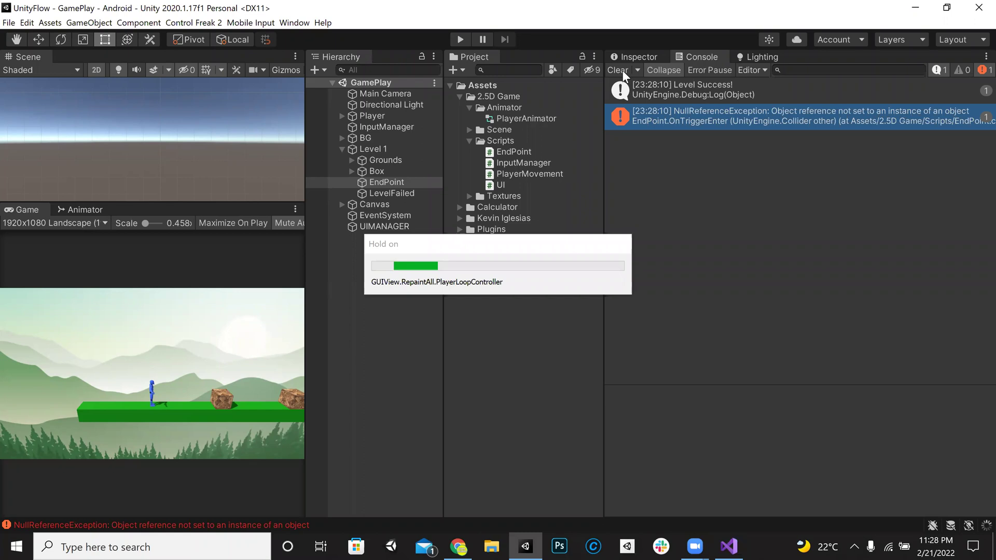
{"action": "left_click", "coordinate": [618, 70]}
{"action": "left_click", "coordinate": [395, 182]}
{"action": "left_click", "coordinate": [637, 58]}
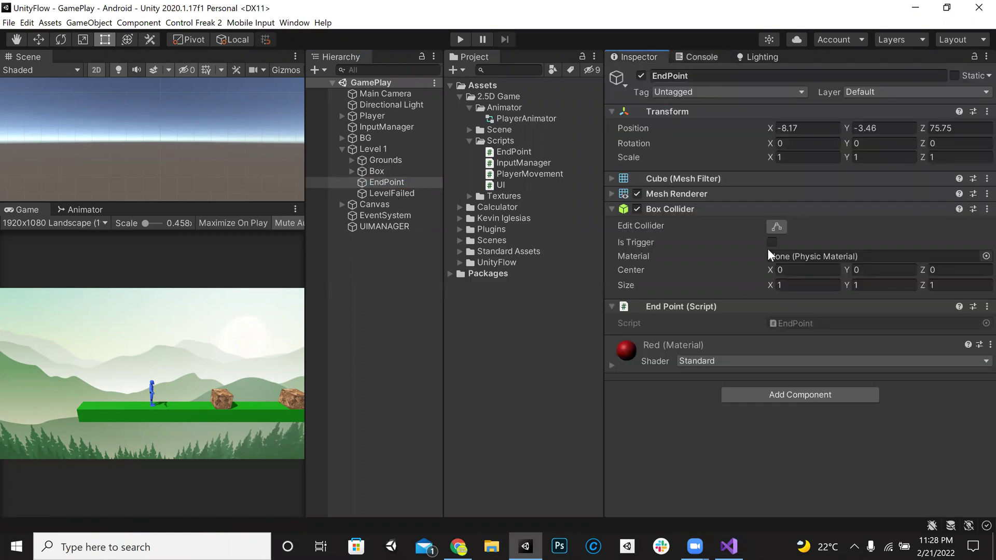
{"action": "left_click", "coordinate": [375, 328]}
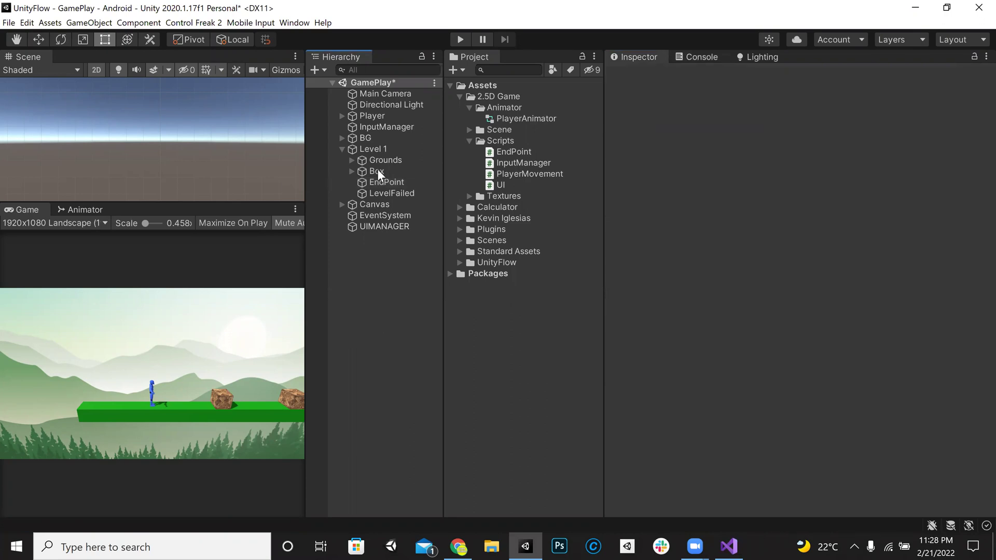
Move the EndPoint cube closer to the player along the track, to Z 27.1.
{"action": "double_click", "coordinate": [387, 182]}
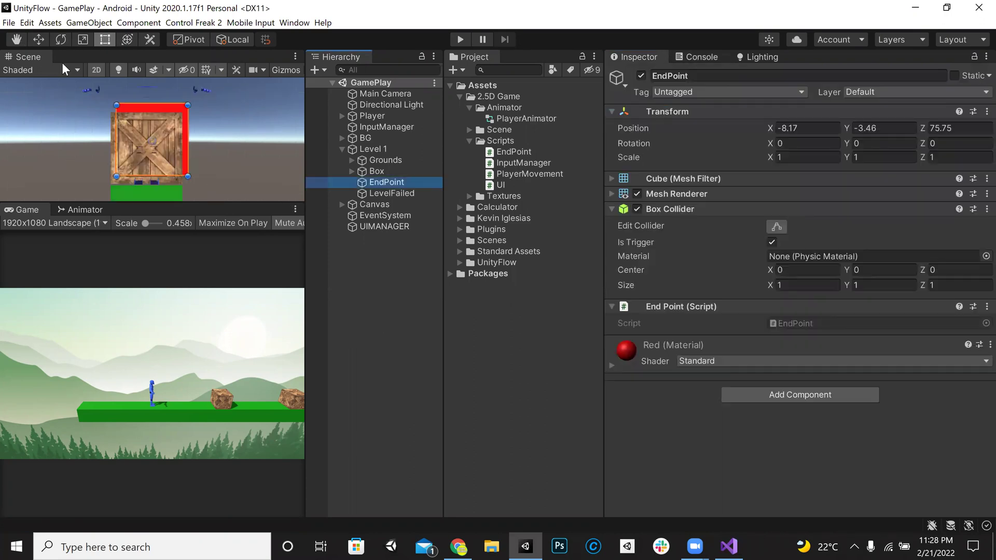
{"action": "left_click", "coordinate": [95, 70]}
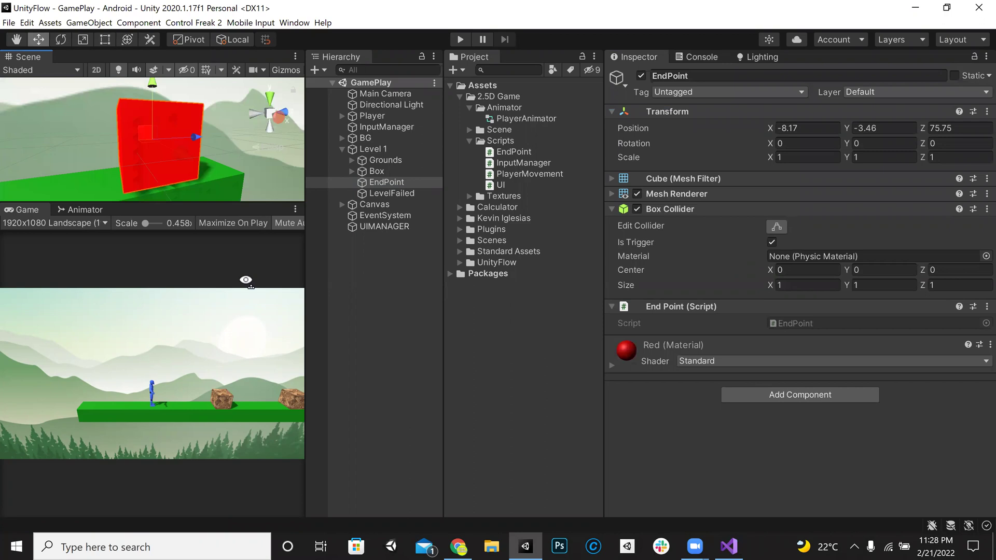
{"action": "scroll", "coordinate": [185, 296], "scroll_direction": "down", "scroll_amount": 10}
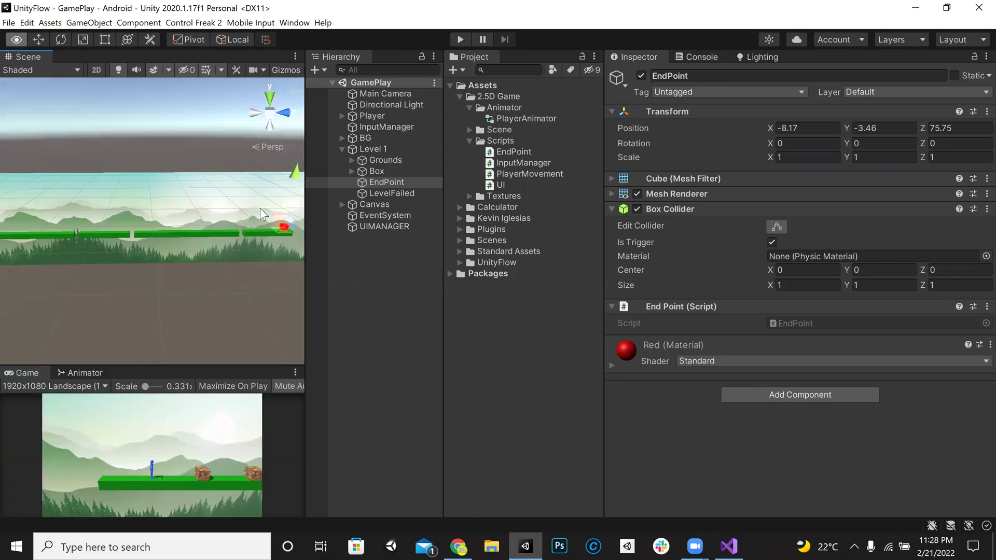
{"action": "scroll", "coordinate": [127, 223], "scroll_direction": "down", "scroll_amount": 2}
{"action": "left_click_drag", "start_coordinate": [263, 215], "coordinate": [94, 246]}
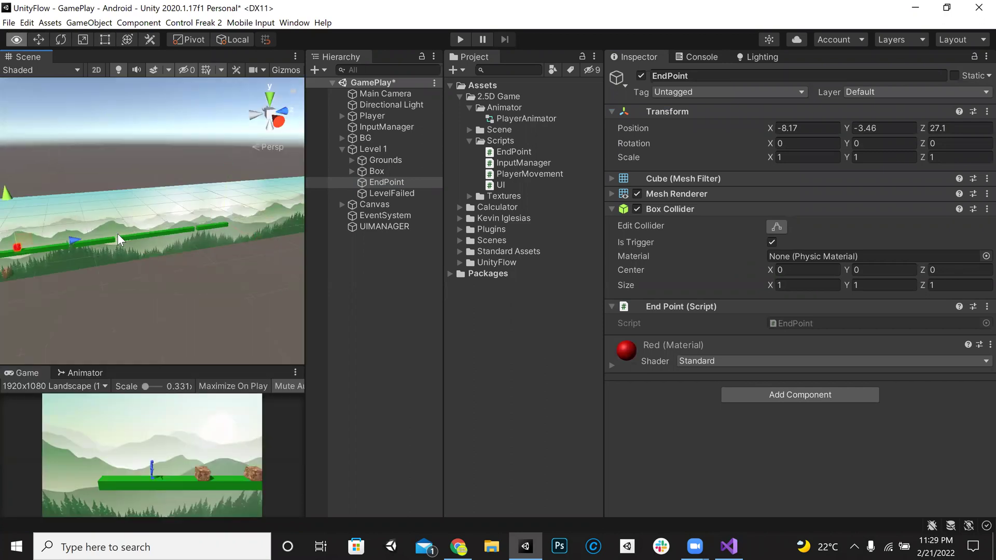
{"action": "right_click_drag", "start_coordinate": [117, 233], "coordinate": [120, 234]}
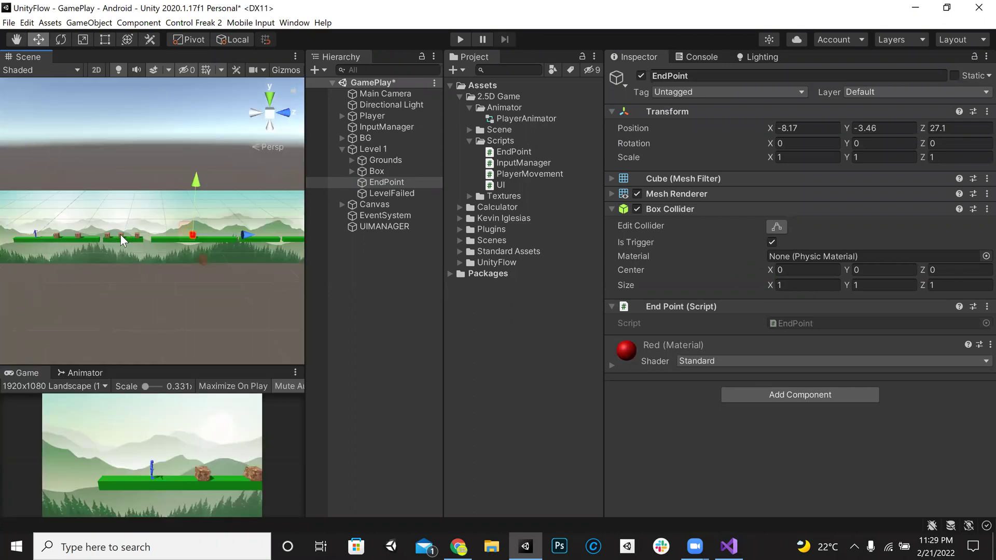
Delete the obstacle boxes Cube (5) and Cube (1) from the level.
{"action": "key", "text": "Delete"}
{"action": "left_click", "coordinate": [157, 264]}
{"action": "right_click_drag", "start_coordinate": [121, 259], "coordinate": [133, 282]}
{"action": "key", "text": "w"}
{"action": "left_click", "coordinate": [152, 204]}
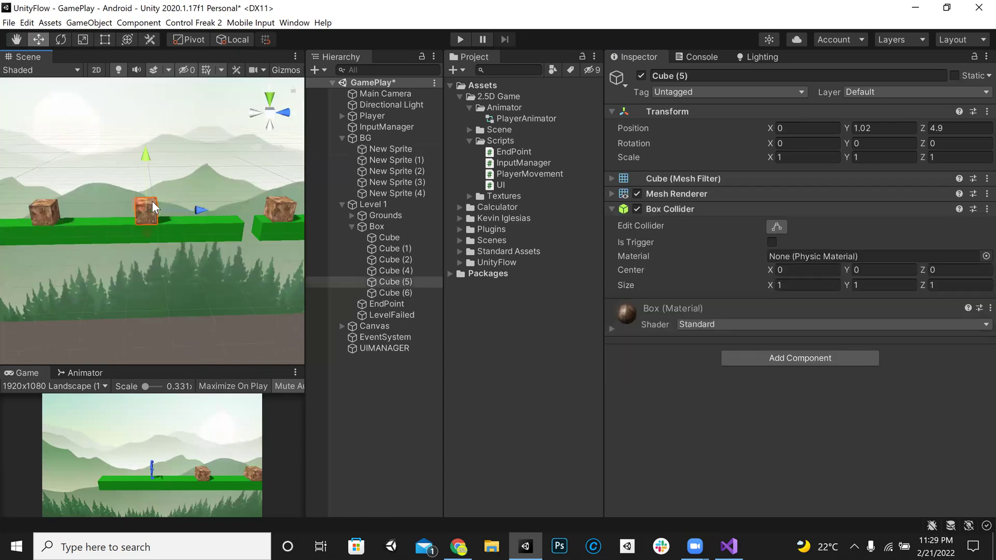
{"action": "left_click", "coordinate": [120, 216]}
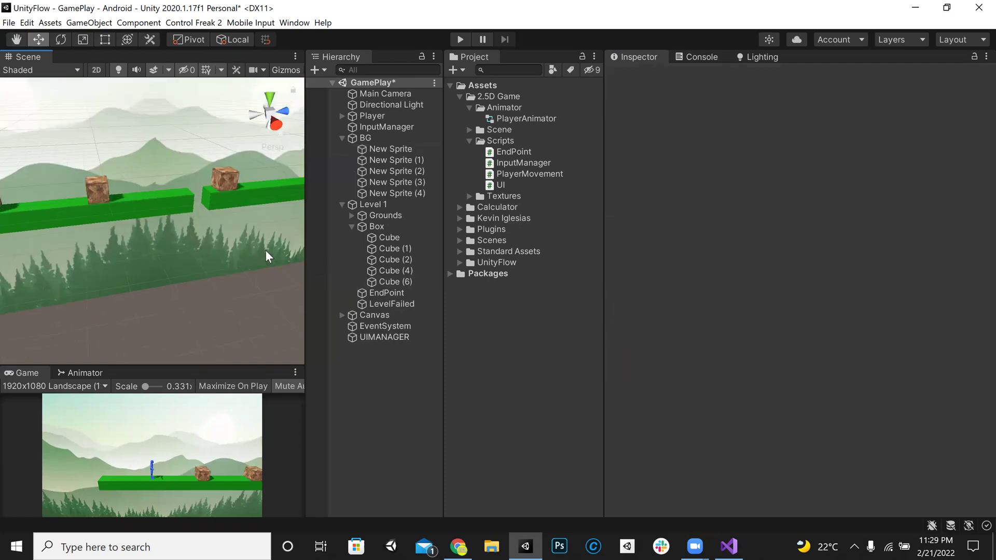
{"action": "key", "text": "ctrl+z"}
{"action": "key", "text": "Delete"}
{"action": "left_click", "coordinate": [100, 186]}
{"action": "key", "text": "Delete"}
Move the obstacle box Cube (6) along the track to Z 25.6, and save the scene.
{"action": "left_click_drag", "start_coordinate": [147, 220], "coordinate": [215, 203], "text": "alt"}
{"action": "left_click", "coordinate": [123, 199]}
{"action": "left_click", "coordinate": [126, 206]}
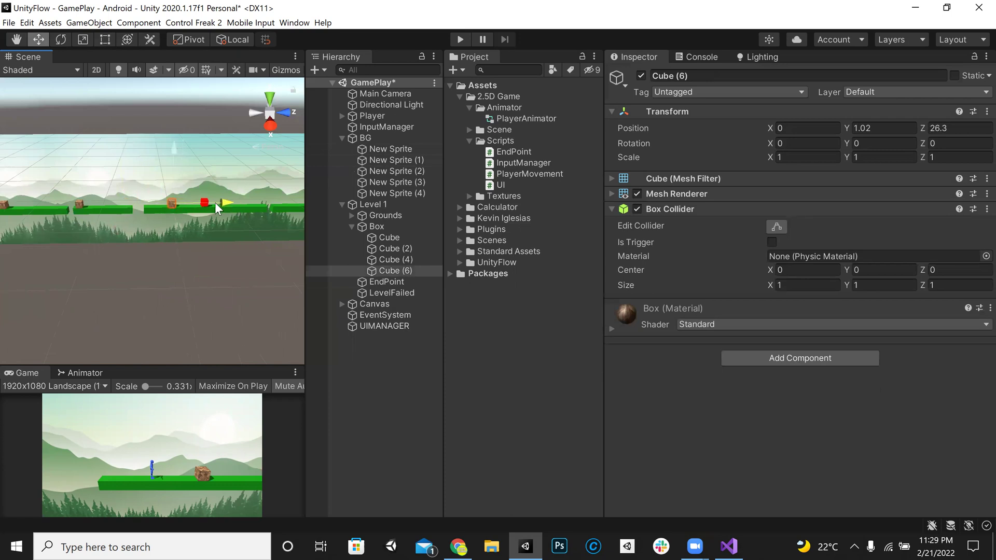
{"action": "left_click_drag", "start_coordinate": [133, 212], "coordinate": [185, 218], "text": "alt"}
{"action": "key", "text": "ctrl+s"}
Collapse the BG and Level 1 groups in the hierarchy and widen the Scene and Game views.
{"action": "left_click", "coordinate": [342, 138]}
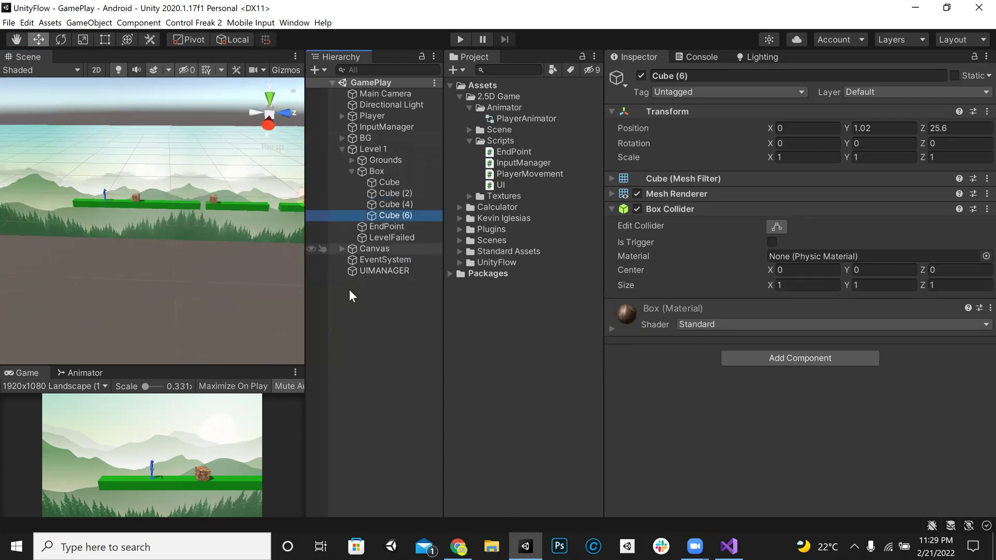
{"action": "left_click", "coordinate": [340, 149]}
{"action": "left_click_drag", "start_coordinate": [308, 263], "coordinate": [608, 261]}
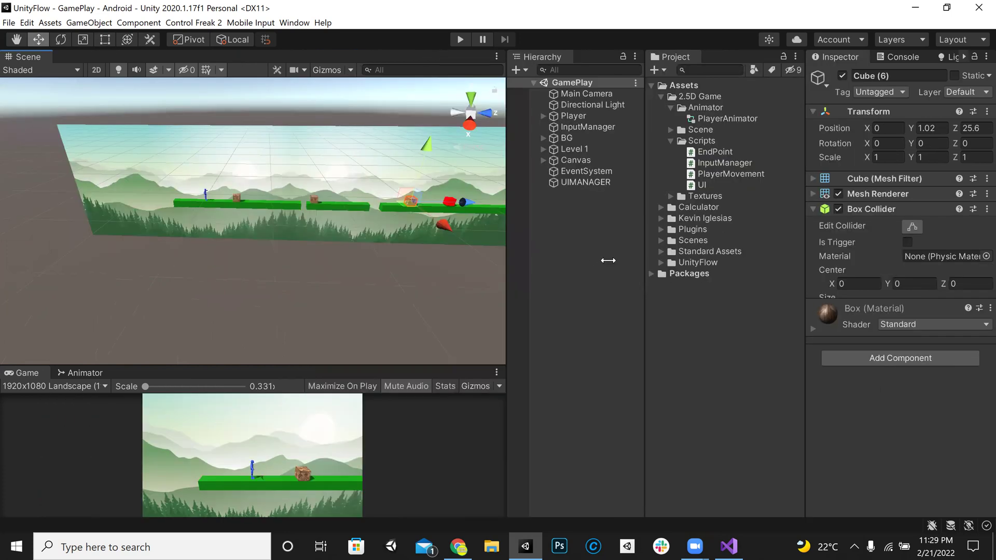
Show the Console, start play mode, and enlarge the Game view for testing the shortened level.
{"action": "left_click_drag", "start_coordinate": [179, 230], "coordinate": [207, 163], "text": "alt"}
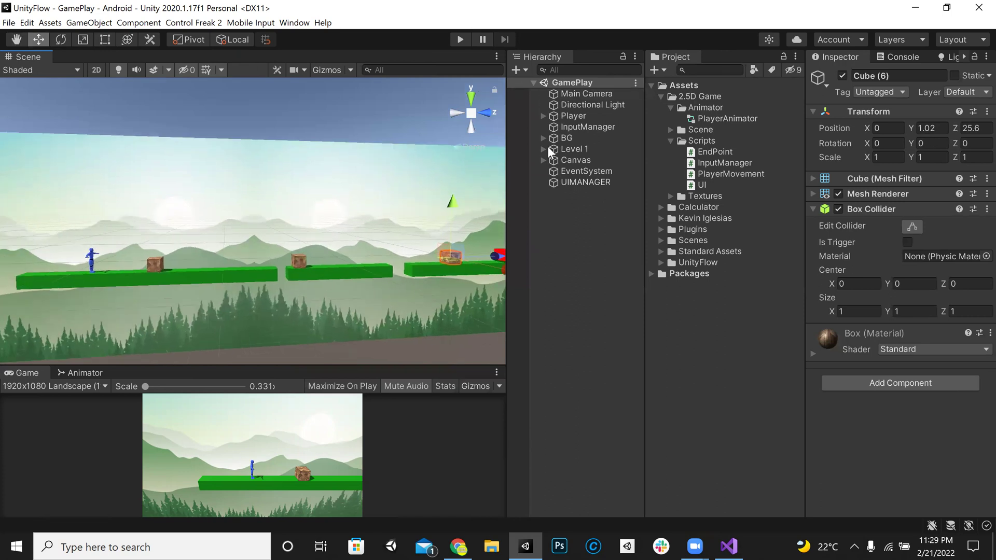
{"action": "left_click", "coordinate": [900, 57]}
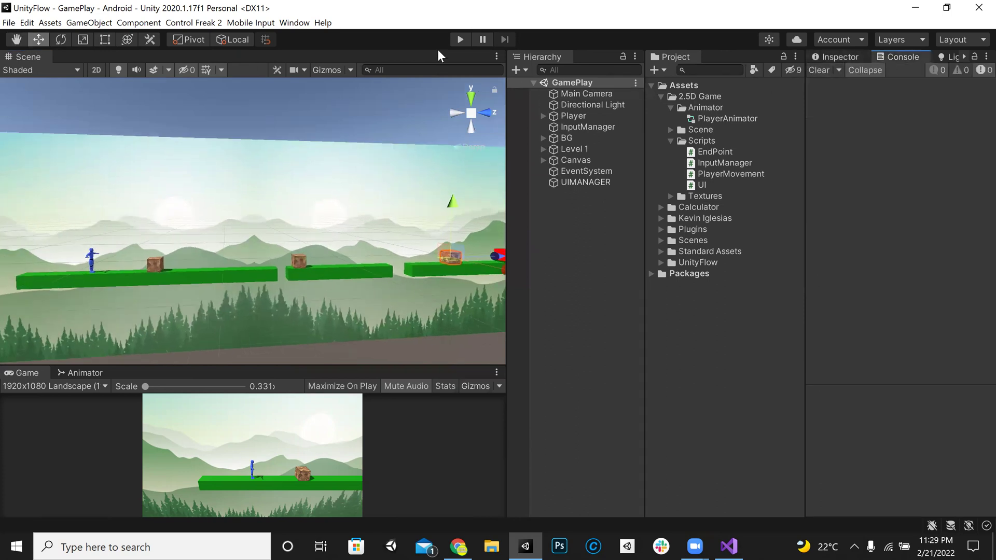
{"action": "left_click", "coordinate": [460, 41]}
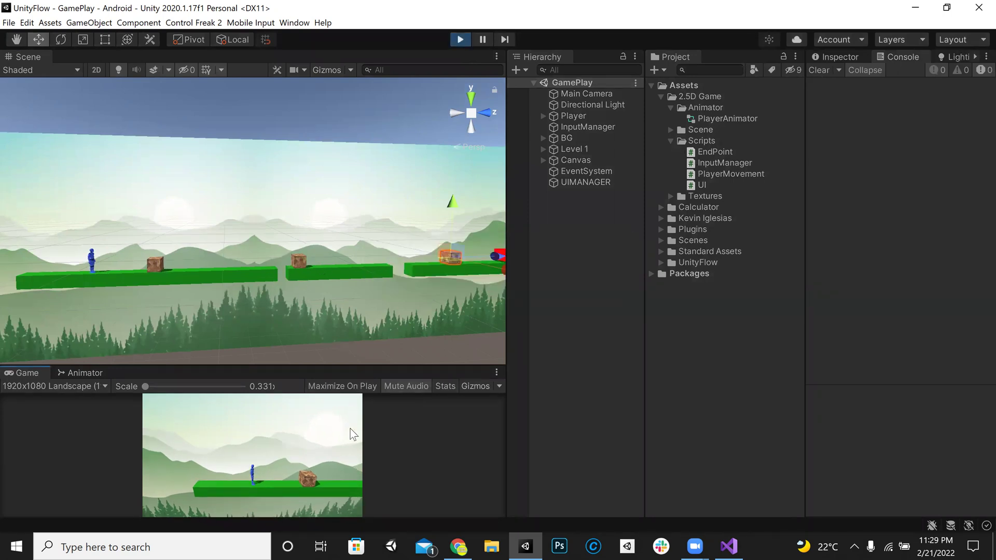
{"action": "left_click_drag", "start_coordinate": [322, 366], "coordinate": [357, 143]}
Play through the level by running and jumping to the end point, try the NEXT button, and stop play mode.
{"action": "key", "text": "d"}
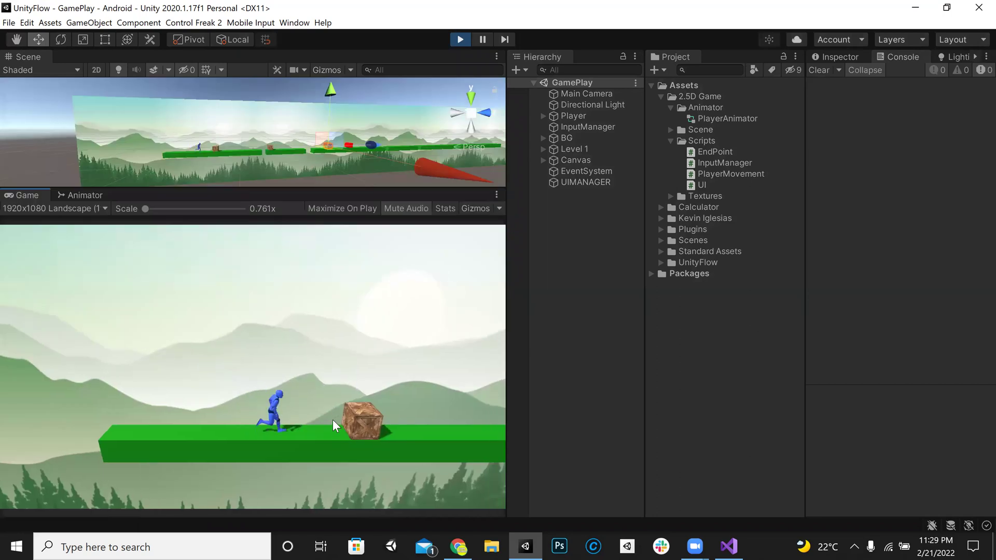
{"action": "key", "text": "space"}
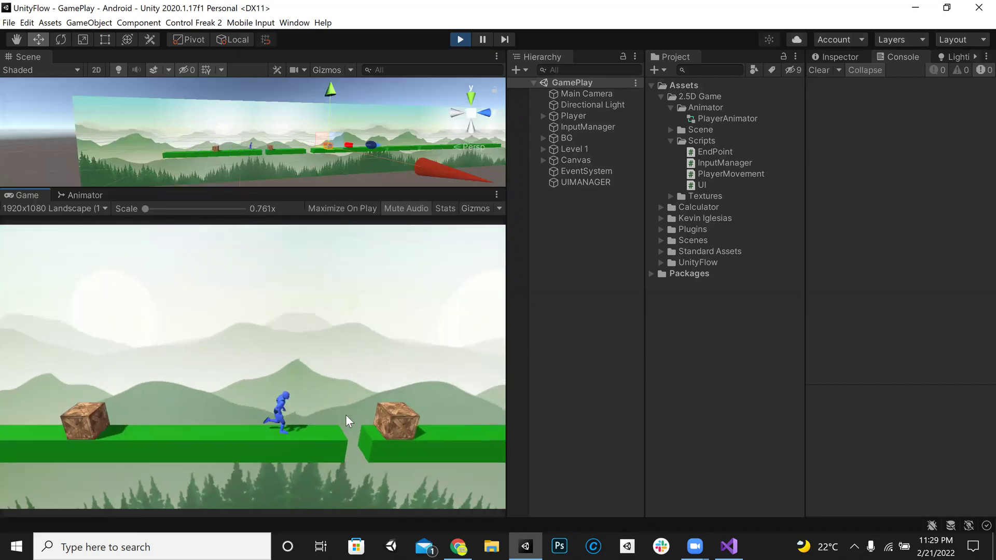
{"action": "key", "text": "space"}
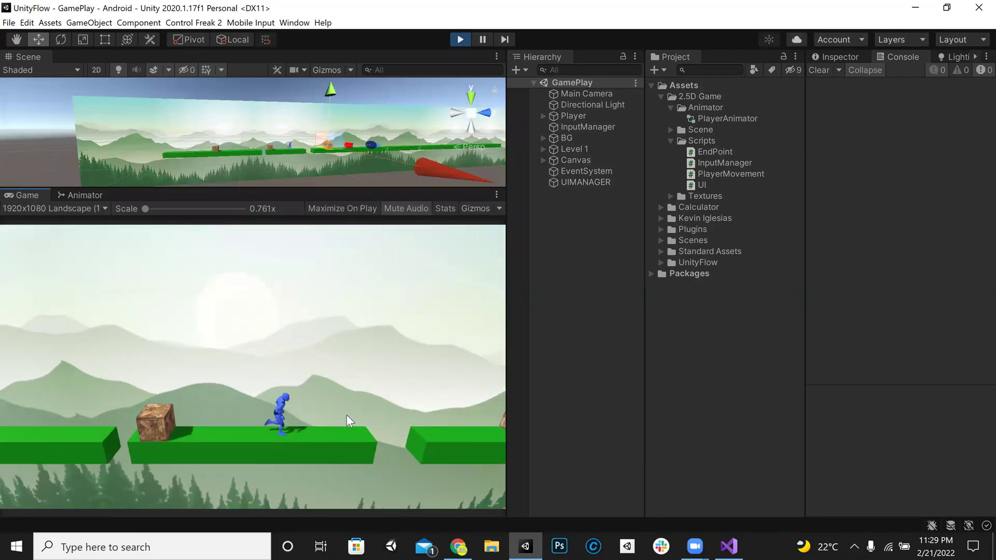
{"action": "key", "text": "space"}
{"action": "key", "text": "space"}
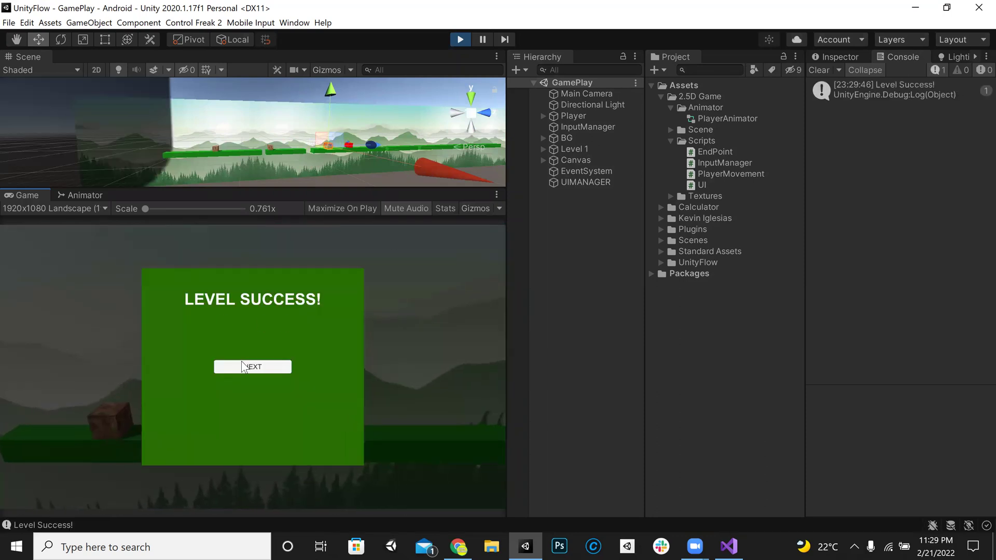
{"action": "left_click", "coordinate": [279, 369]}
{"action": "left_click", "coordinate": [458, 40]}
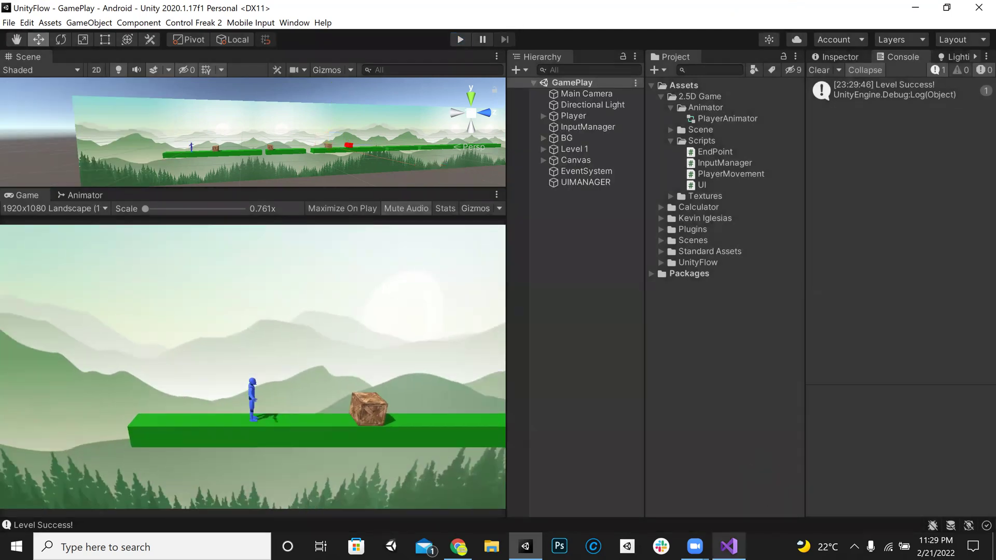
Switch to Visual Studio, comment out the UI._instance.LevelSuccessPanel.SetActive(true) line in EndPoint.cs, and save the script.
{"action": "left_click", "coordinate": [728, 546]}
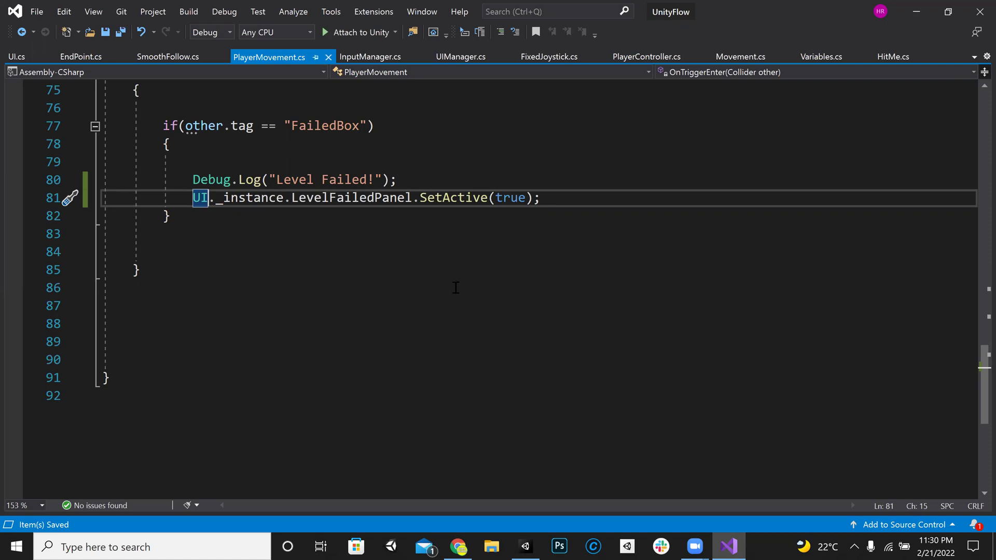
{"action": "key", "text": "ctrl+s"}
{"action": "left_click", "coordinate": [568, 201]}
{"action": "left_click", "coordinate": [79, 55]}
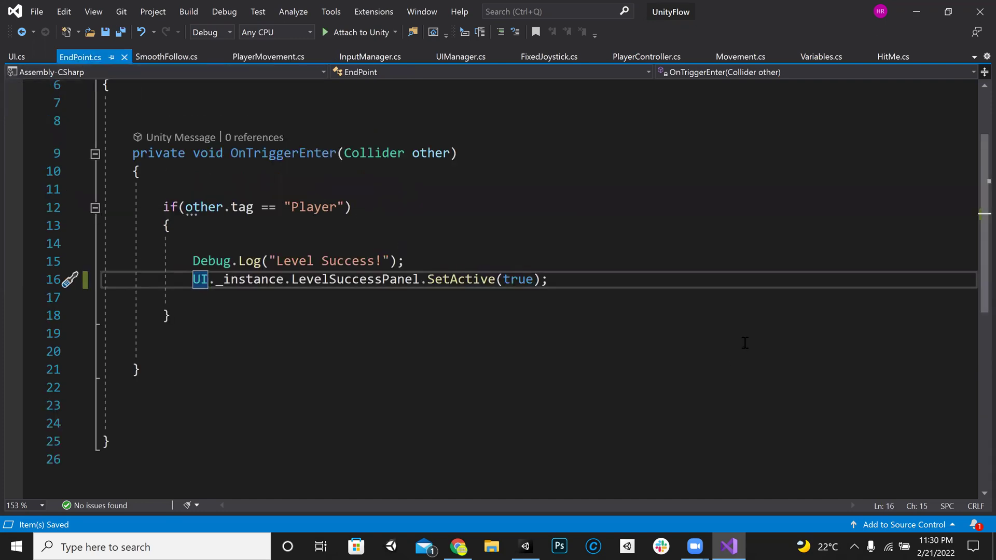
{"action": "key", "text": "Home"}
{"action": "type", "text": "//"}
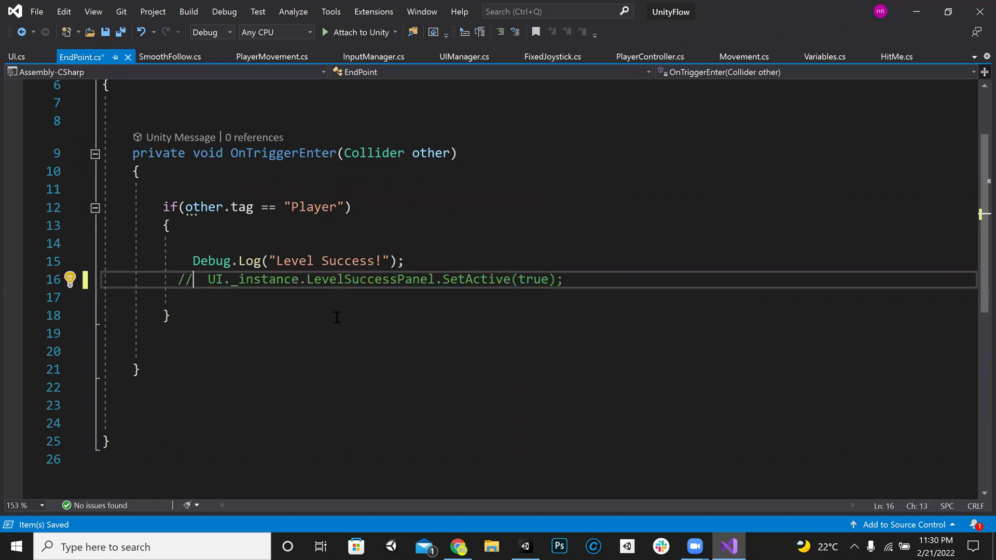
{"action": "key", "text": "ctrl+s"}
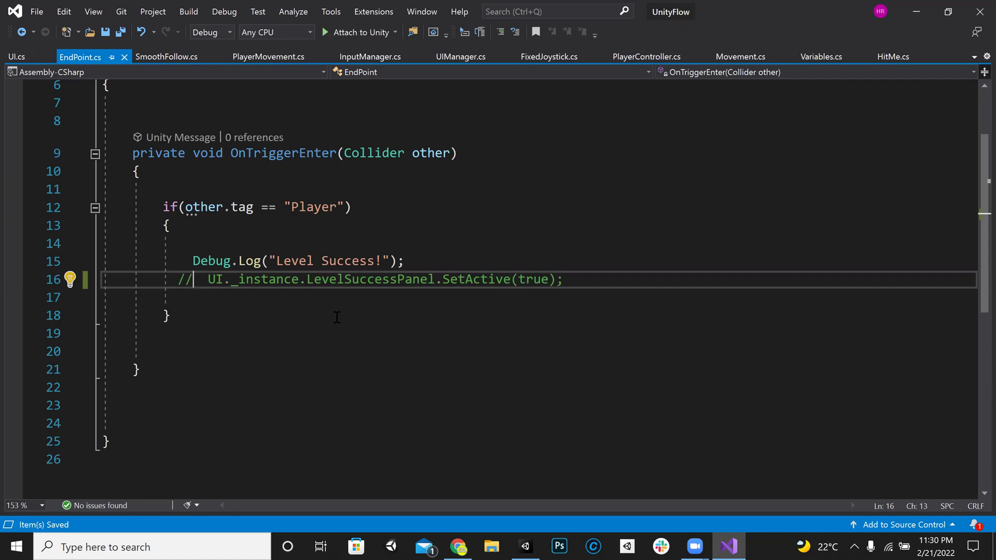
Add blank lines below the Level Success log statement and begin a new statement there with the collider parameter other.
{"action": "left_click", "coordinate": [434, 248]}
{"action": "left_click", "coordinate": [440, 258]}
{"action": "key", "text": "Return"}
{"action": "key", "text": "Return"}
{"action": "key", "text": "Return"}
{"action": "key", "text": "Up"}
{"action": "key", "text": "Up"}
{"action": "key", "text": "Down"}
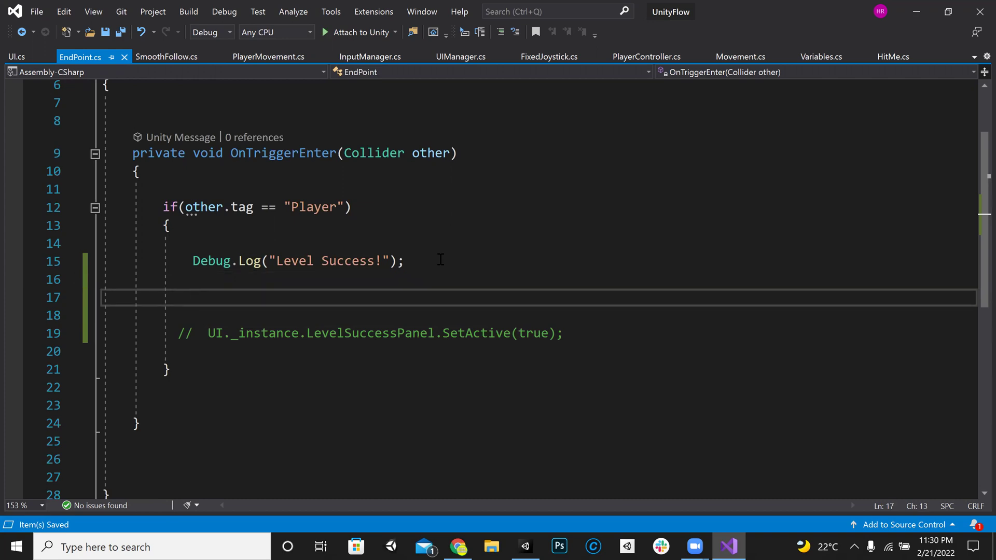
{"action": "type", "text": "other"}
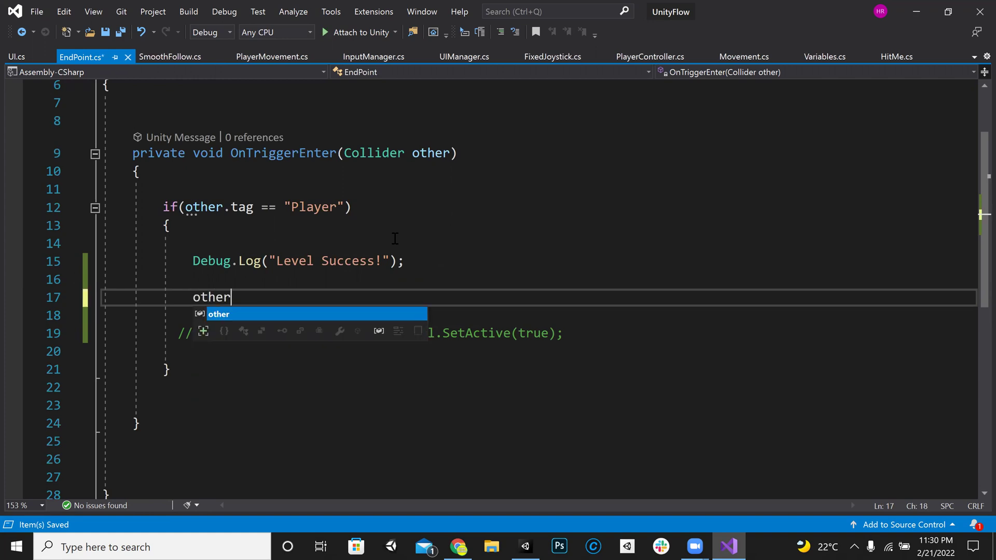
{"action": "key", "text": "Escape"}
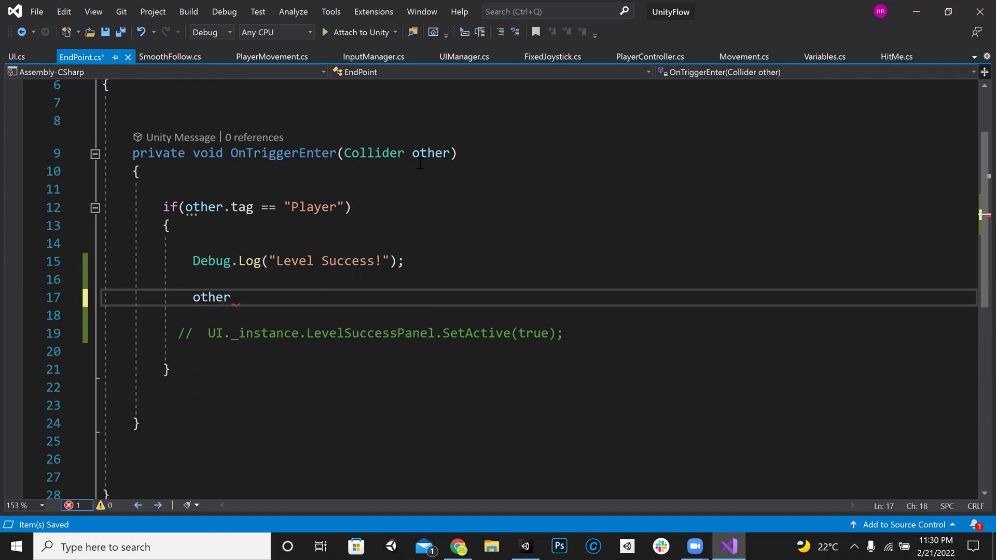
{"action": "left_click_drag", "start_coordinate": [412, 153], "coordinate": [458, 153]}
{"action": "left_click", "coordinate": [276, 311]}
{"action": "left_click", "coordinate": [279, 297]}
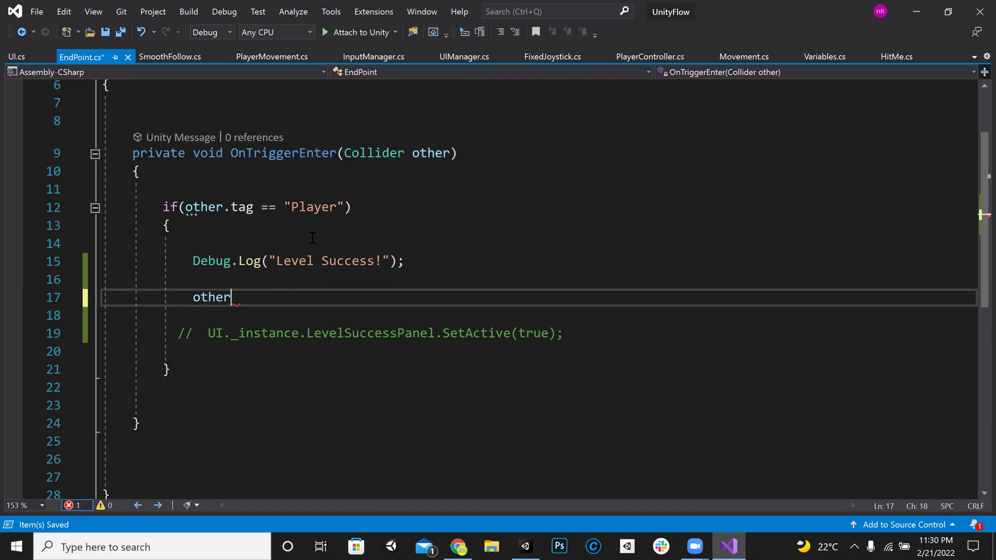
{"action": "left_click", "coordinate": [292, 195]}
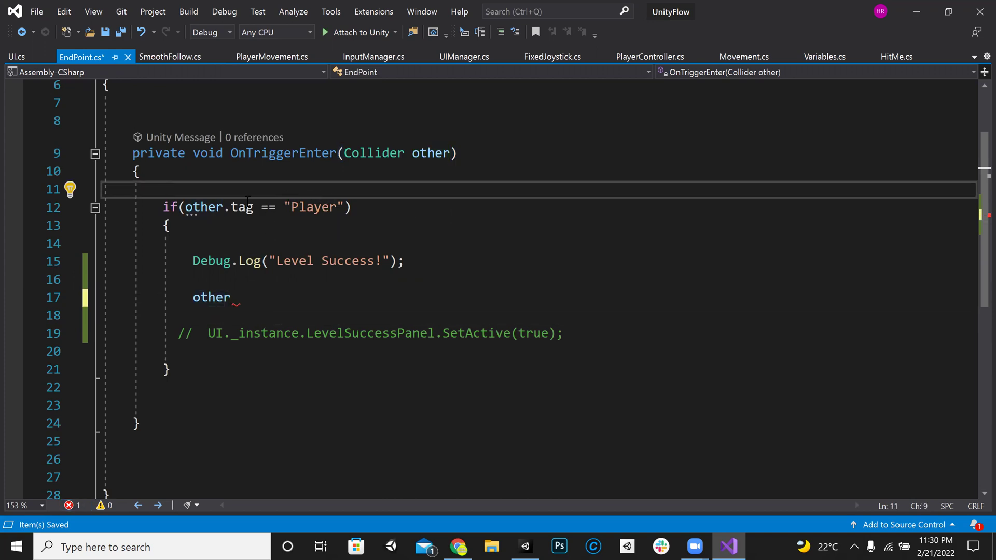
Extend the other statement with a GetComponent<Rigidbody>() call.
{"action": "left_click", "coordinate": [244, 299]}
{"action": "type", "text": ".get"}
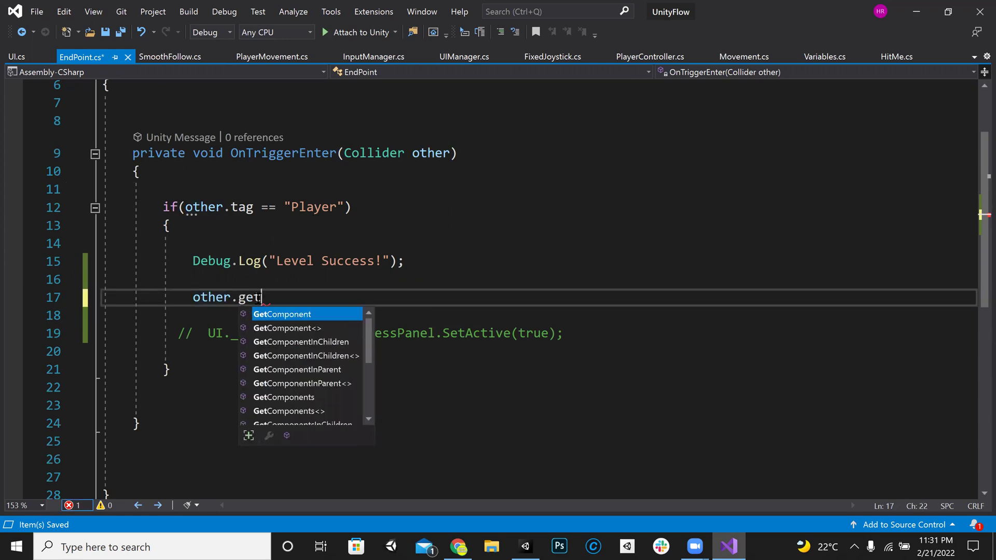
{"action": "key", "text": "Tab"}
{"action": "type", "text": "<>"}
{"action": "key", "text": "Left"}
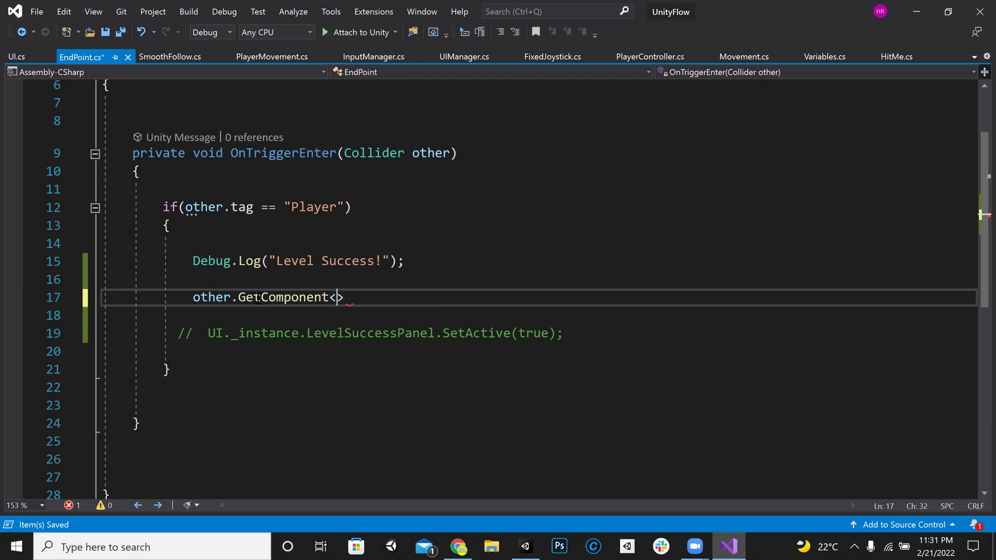
{"action": "type", "text": "Rigidbody"}
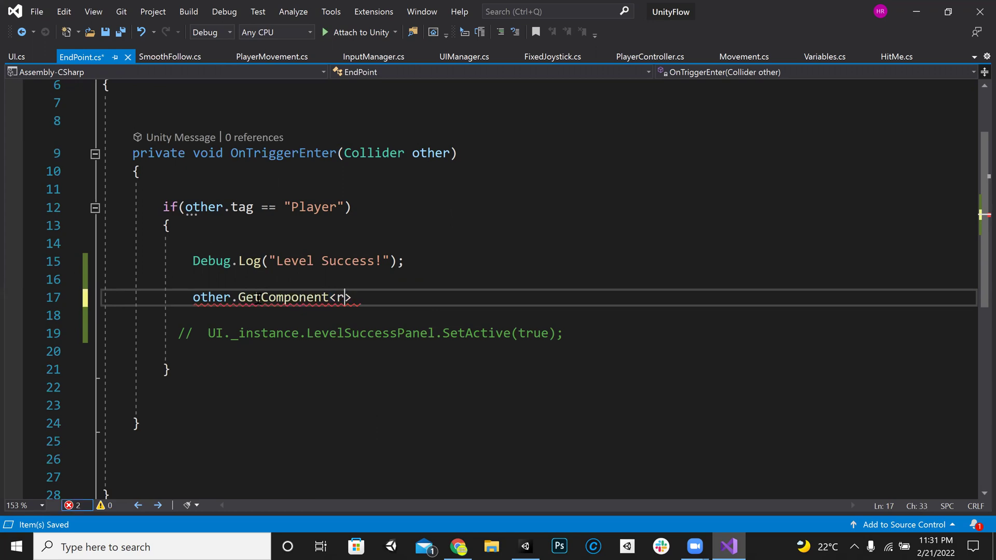
{"action": "key", "text": "Right"}
{"action": "type", "text": "()"}
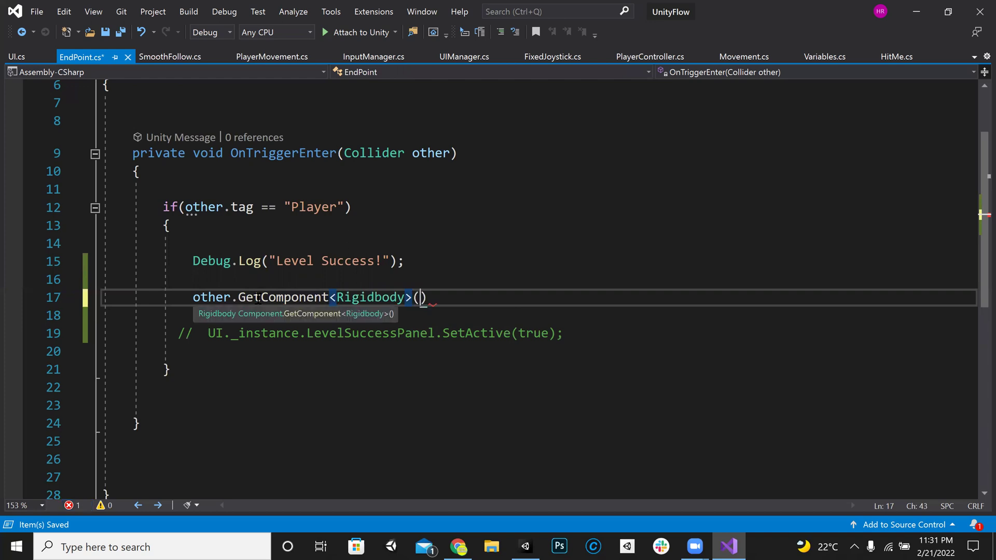
Complete the Rigidbody statement by setting isKinematic = true, and save EndPoint.cs.
{"action": "type", "text": ".isk"}
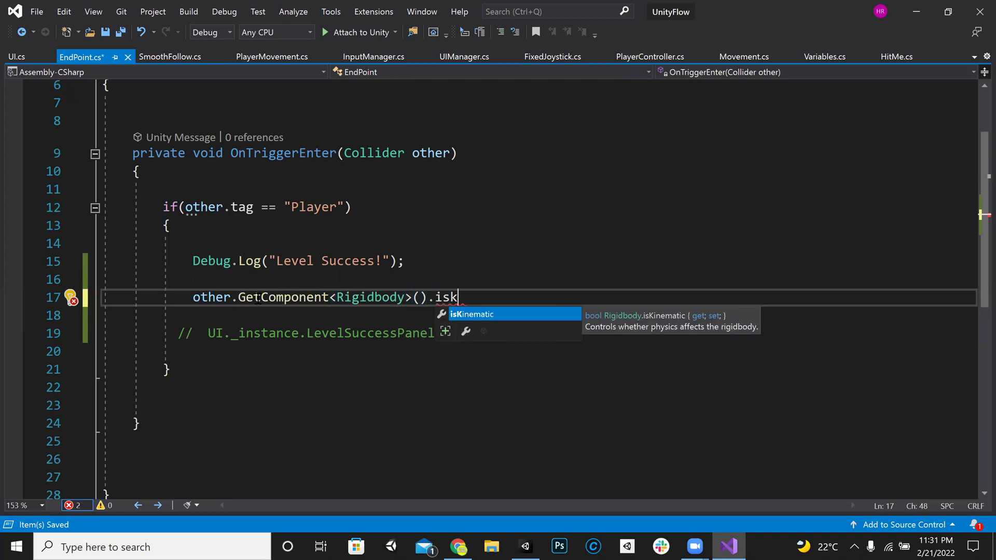
{"action": "key", "text": "Tab"}
{"action": "type", "text": "= true;"}
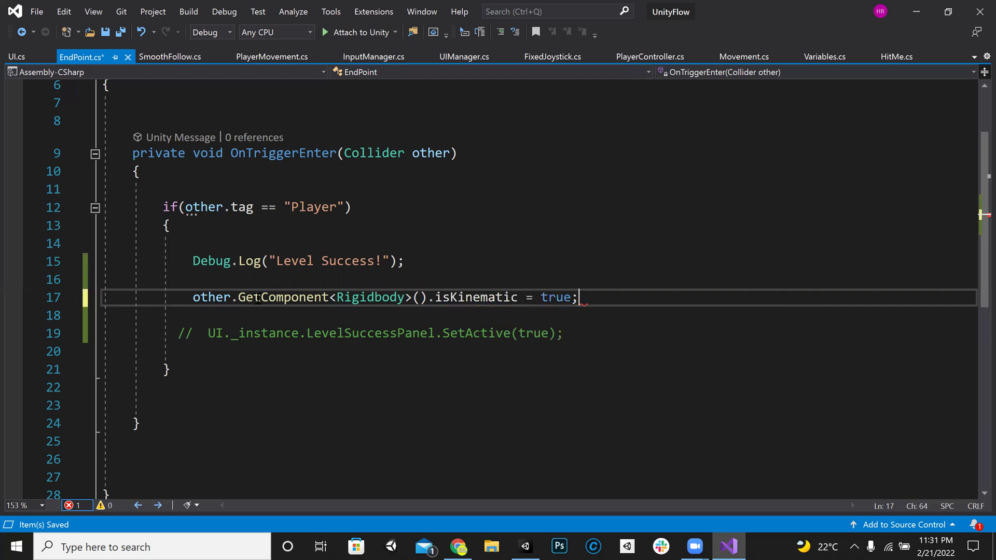
{"action": "key", "text": "ctrl+s"}
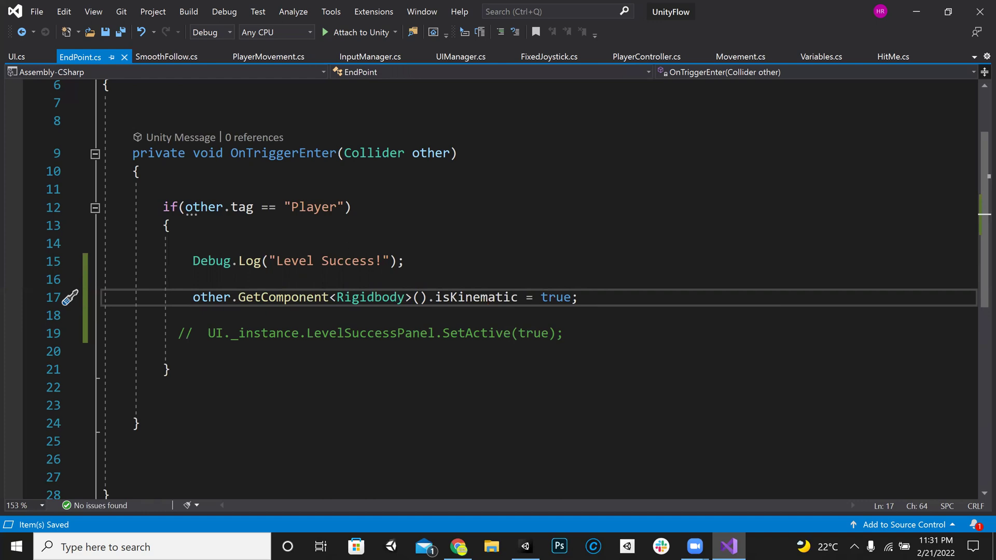
Switch to Unity, clear the Console messages, and return to EndPoint.cs in Visual Studio.
{"action": "left_click", "coordinate": [525, 546]}
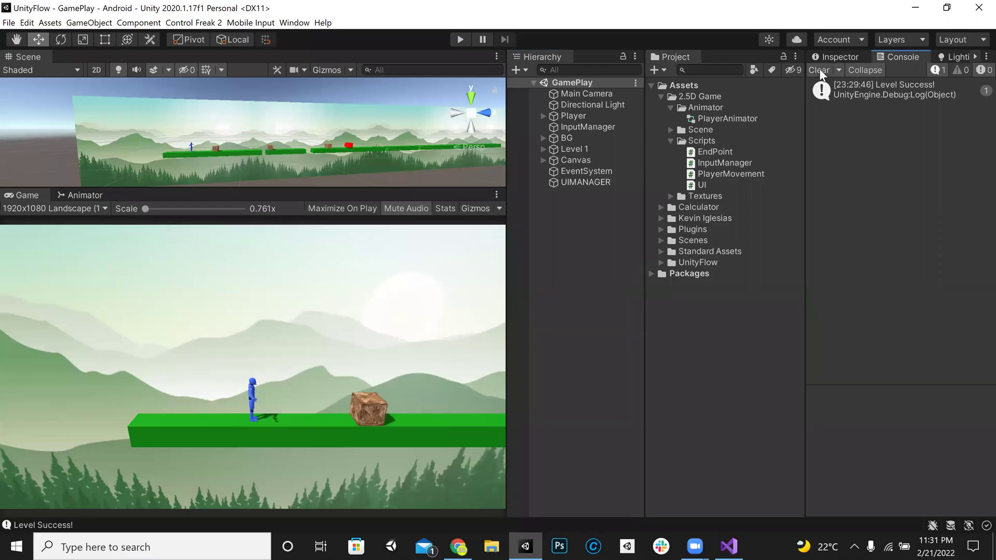
{"action": "left_click", "coordinate": [822, 71]}
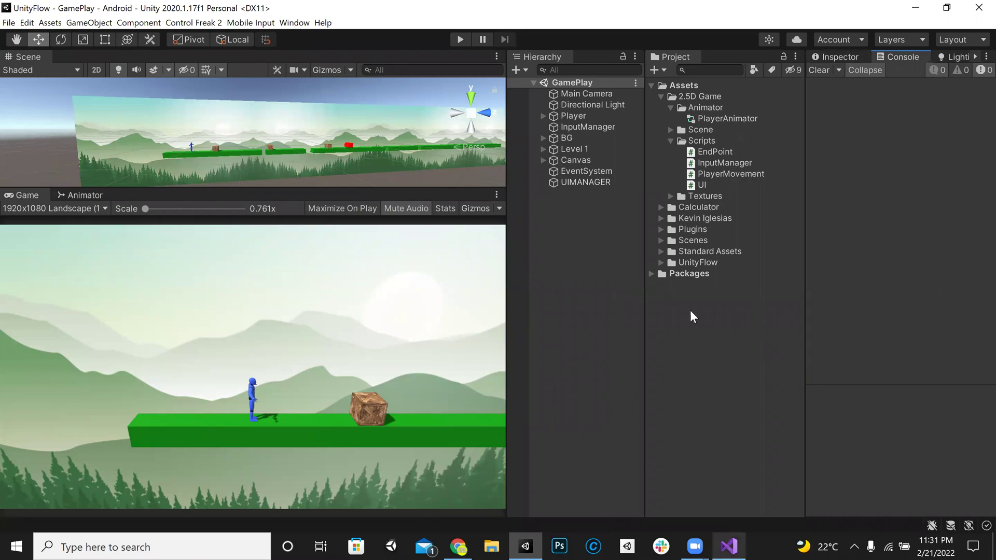
{"action": "key", "text": "alt+Tab"}
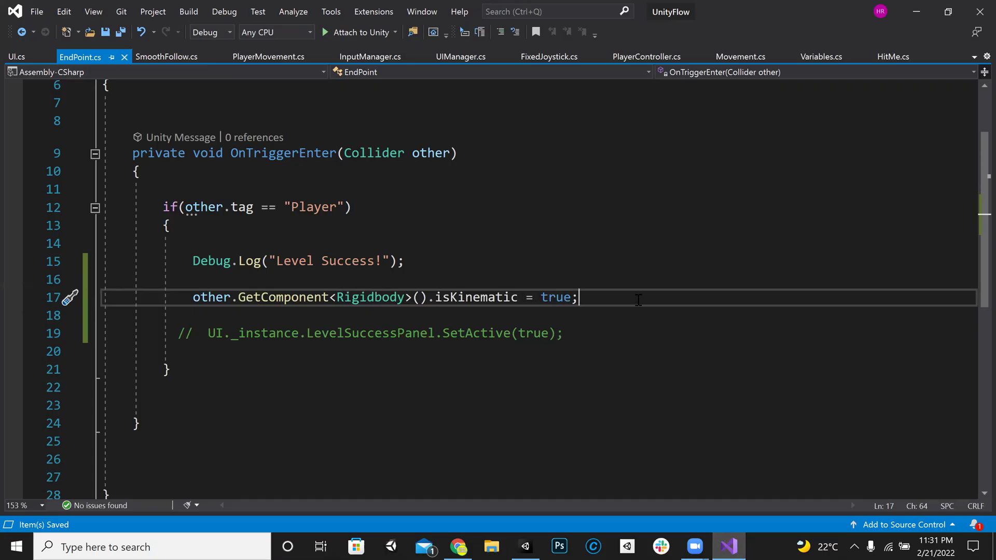
Insert a new line above the isKinematic statement and begin it with the Time class.
{"action": "key", "text": "Left"}
{"action": "key", "text": "Home"}
{"action": "key", "text": "Home"}
{"action": "key", "text": "Right"}
{"action": "key", "text": "Right"}
{"action": "key", "text": "Right"}
{"action": "key", "text": "Right"}
{"action": "key", "text": "Right"}
{"action": "key", "text": "Right"}
{"action": "key", "text": "Right"}
{"action": "key", "text": "Right"}
{"action": "key", "text": "Right"}
{"action": "key", "text": "Right"}
{"action": "key", "text": "Right"}
{"action": "key", "text": "Up"}
{"action": "key", "text": "Return"}
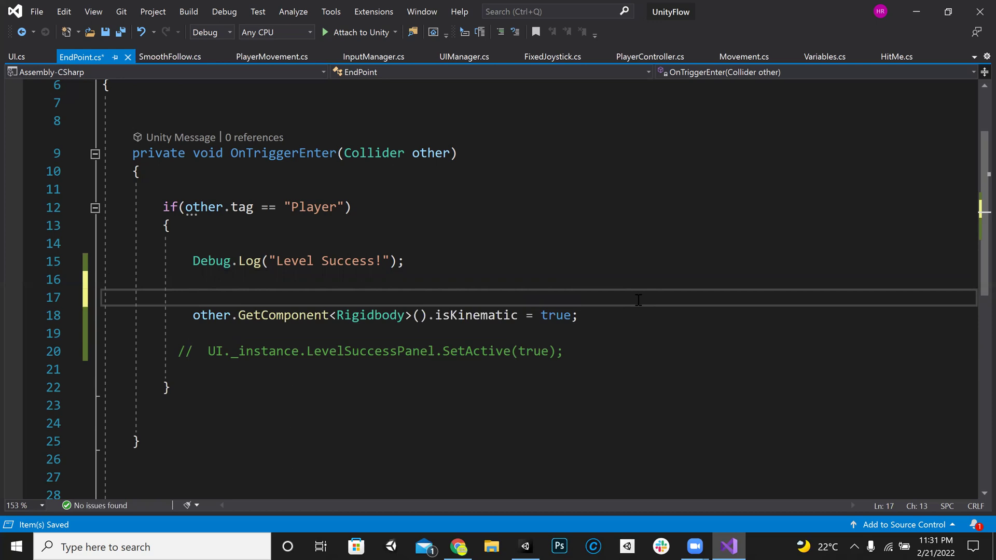
{"action": "type", "text": "time"}
{"action": "key", "text": "Tab"}
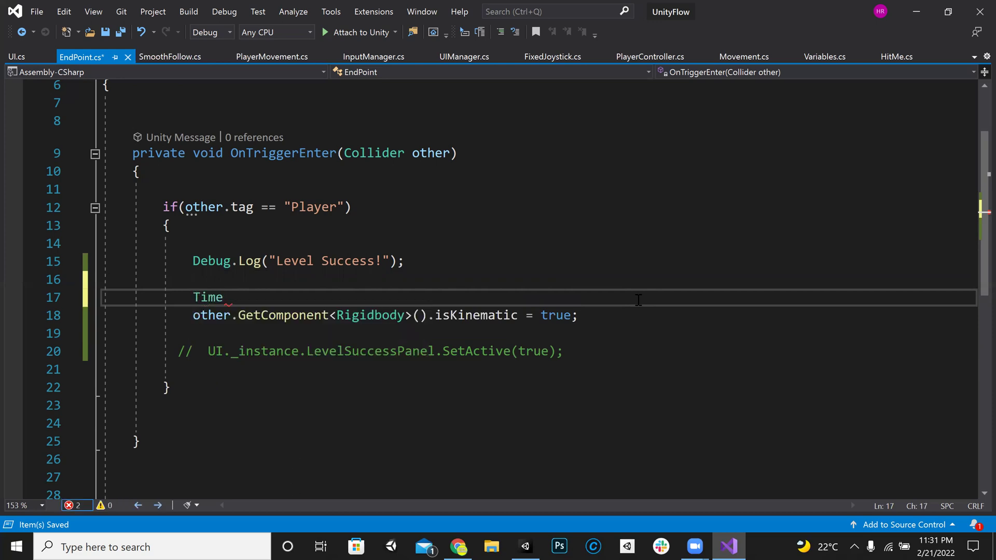
Add the comment "// Freeze The Game" on its own line above the Time statement.
{"action": "key", "text": "ctrl+Return"}
{"action": "type", "text": "/"}
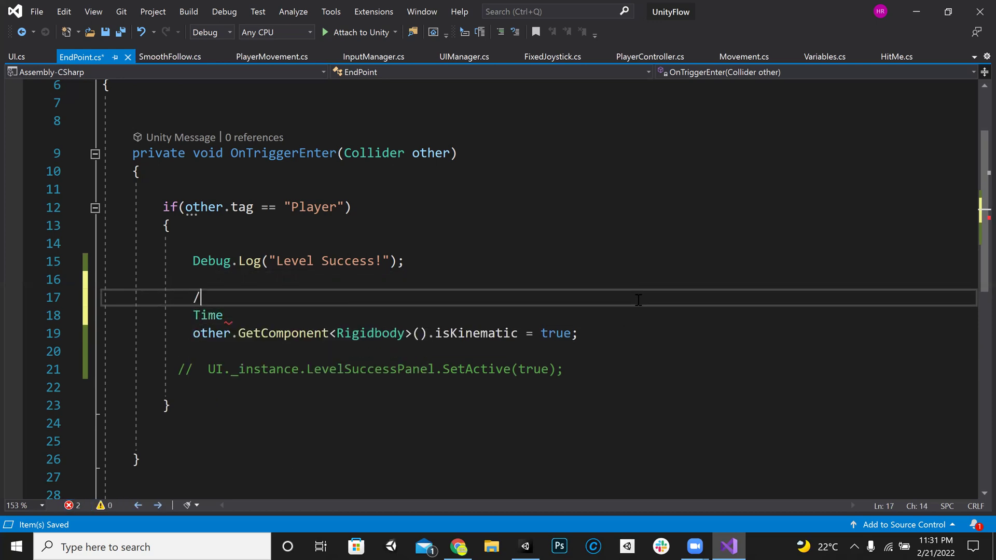
{"action": "type", "text": "/ Freeze T"}
{"action": "type", "text": "ame"}
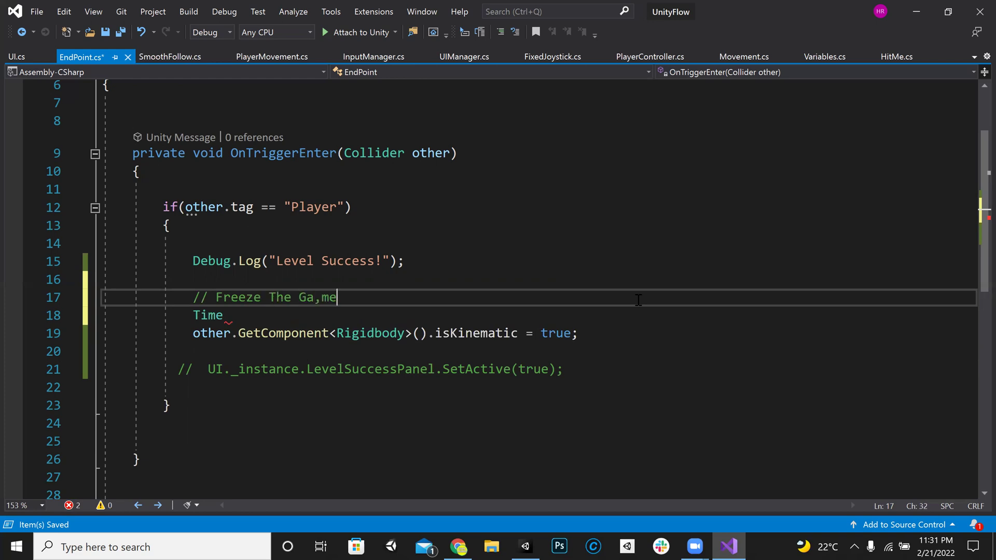
Complete the statement as Time.timeScale = 0; and save EndPoint.cs.
{"action": "key", "text": "Down"}
{"action": "type", "text": ".timeScale ="}
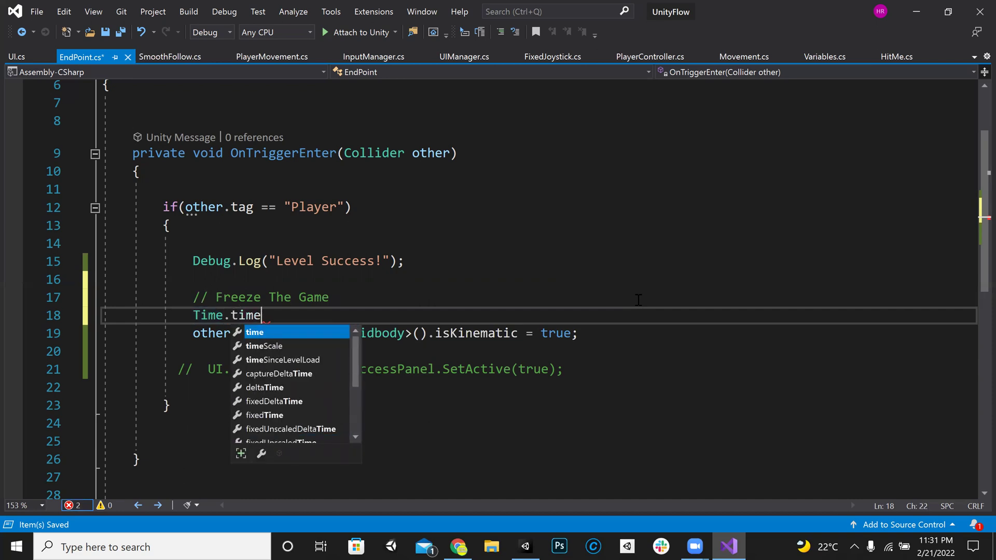
{"action": "type", "text": " 0;"}
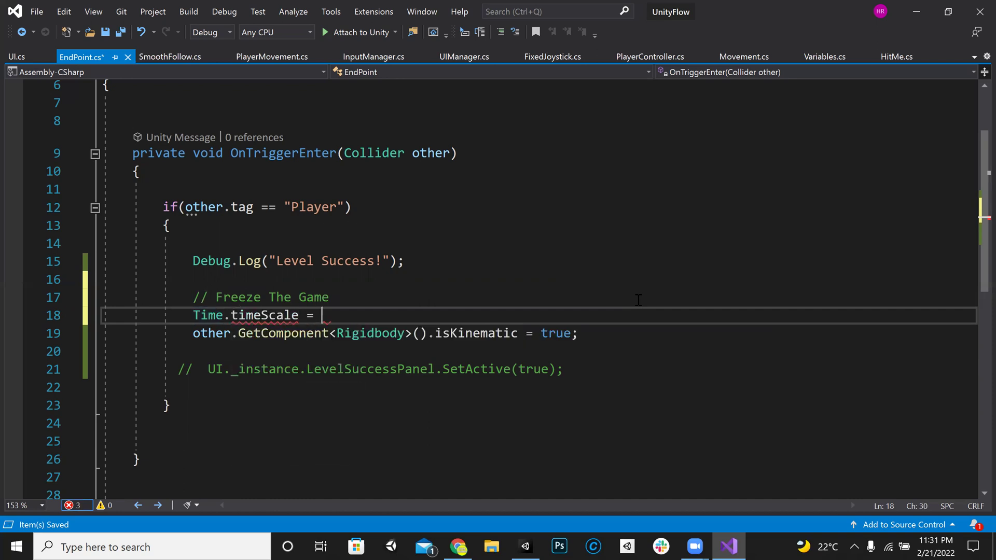
{"action": "key", "text": "ctrl+s"}
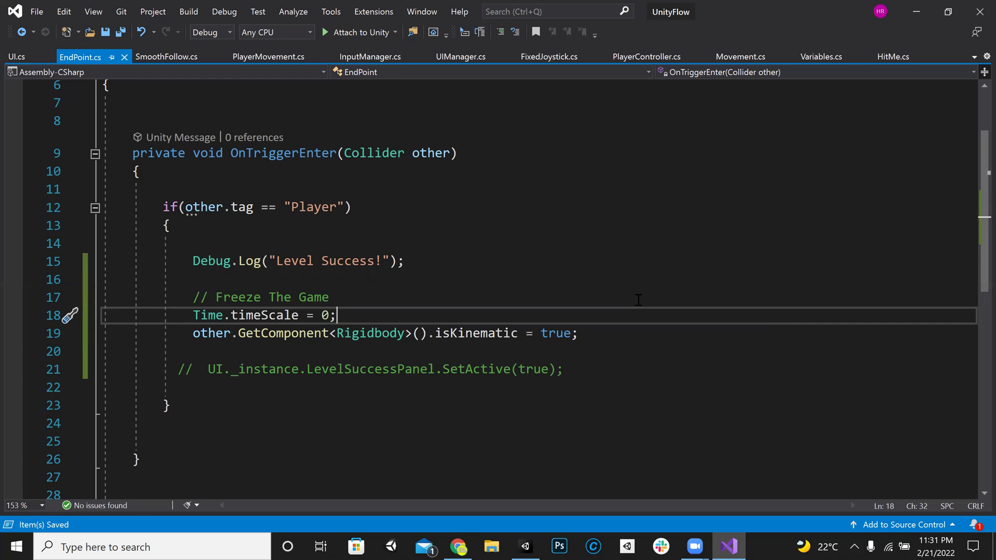
Insert a blank line between the Time.timeScale and isKinematic statements.
{"action": "key", "text": "Return"}
{"action": "key", "text": "Up"}
{"action": "key", "text": "Right"}
{"action": "key", "text": "Right"}
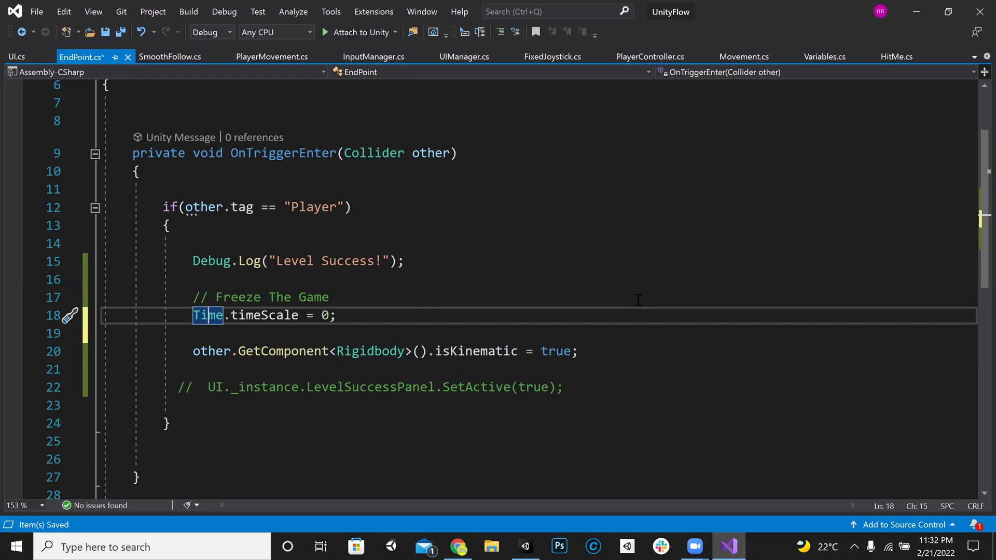
Save EndPoint.cs, and delete the isKinematic statement below the Time.timeScale line.
{"action": "key", "text": "ctrl+s"}
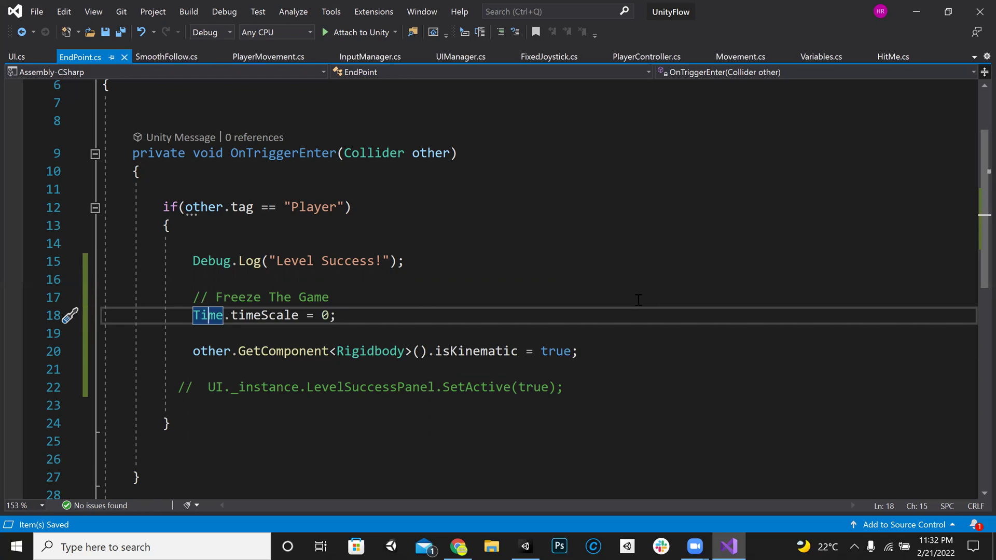
{"action": "key", "text": "Down"}
{"action": "key", "text": "Down"}
{"action": "key", "text": "shift+Down"}
{"action": "key", "text": "shift+Left"}
{"action": "key", "text": "Delete"}
Uncomment the UI._instance.LevelSuccessPanel.SetActive(true); statement and remove the surplus blank lines above it.
{"action": "key", "text": "Down"}
{"action": "key", "text": "Down"}
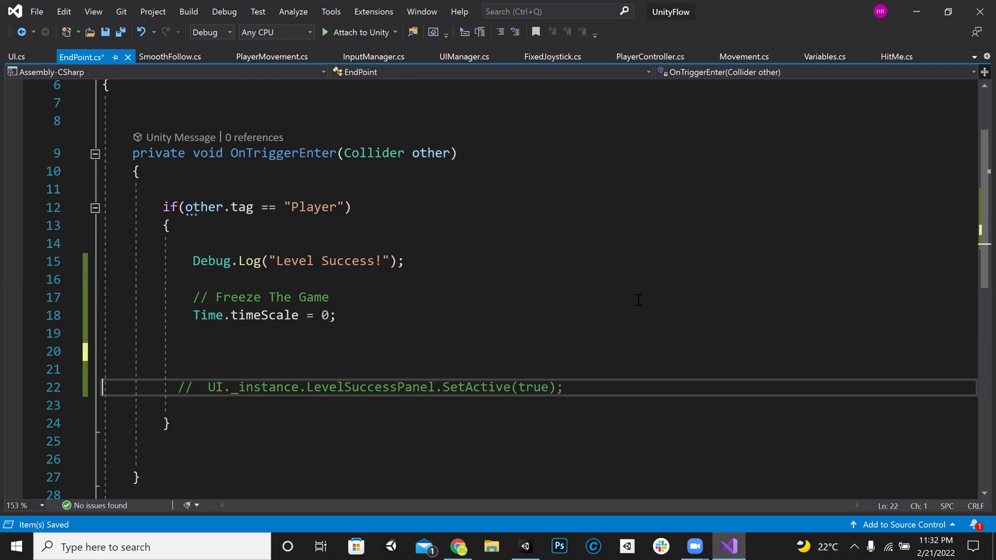
{"action": "key", "text": "Right"}
{"action": "key", "text": "Right"}
{"action": "key", "text": "Right"}
{"action": "key", "text": "Right"}
{"action": "key", "text": "Right"}
{"action": "key", "text": "Right"}
{"action": "key", "text": "Right"}
{"action": "key", "text": "Right"}
{"action": "key", "text": "Right"}
{"action": "key", "text": "Right"}
{"action": "key", "text": "Right"}
{"action": "key", "text": "BackSpace"}
{"action": "key", "text": "BackSpace"}
{"action": "key", "text": "BackSpace"}
{"action": "key", "text": "BackSpace"}
{"action": "key", "text": "BackSpace"}
{"action": "key", "text": "BackSpace"}
{"action": "key", "text": "BackSpace"}
{"action": "key", "text": "BackSpace"}
{"action": "key", "text": "BackSpace"}
{"action": "key", "text": "BackSpace"}
{"action": "key", "text": "BackSpace"}
{"action": "key", "text": "BackSpace"}
{"action": "key", "text": "BackSpace"}
{"action": "key", "text": "BackSpace"}
{"action": "key", "text": "BackSpace"}
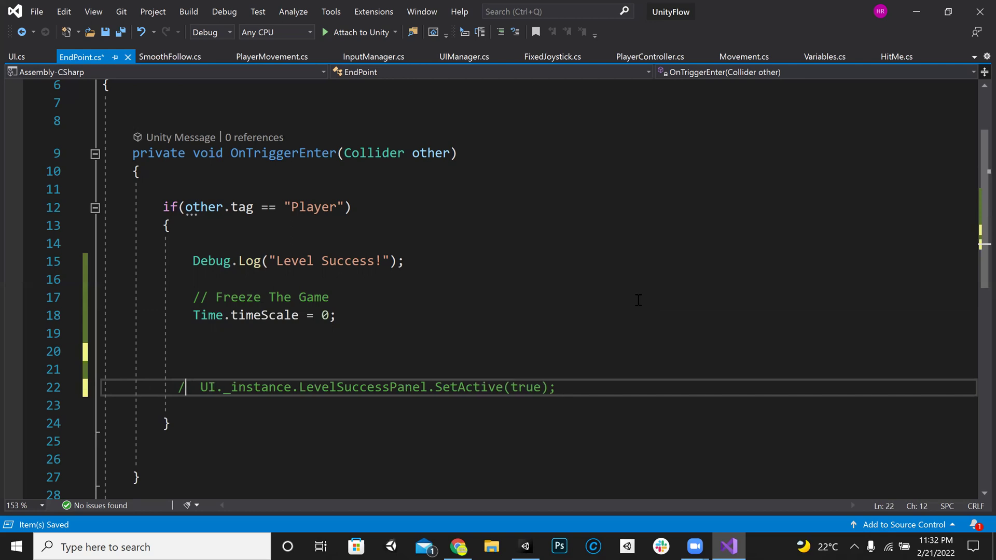
{"action": "key", "text": "BackSpace"}
{"action": "key", "text": "BackSpace"}
{"action": "key", "text": "BackSpace"}
{"action": "key", "text": "BackSpace"}
{"action": "key", "text": "BackSpace"}
{"action": "key", "text": "BackSpace"}
{"action": "key", "text": "BackSpace"}
{"action": "key", "text": "BackSpace"}
{"action": "key", "text": "BackSpace"}
{"action": "key", "text": "BackSpace"}
{"action": "key", "text": "BackSpace"}
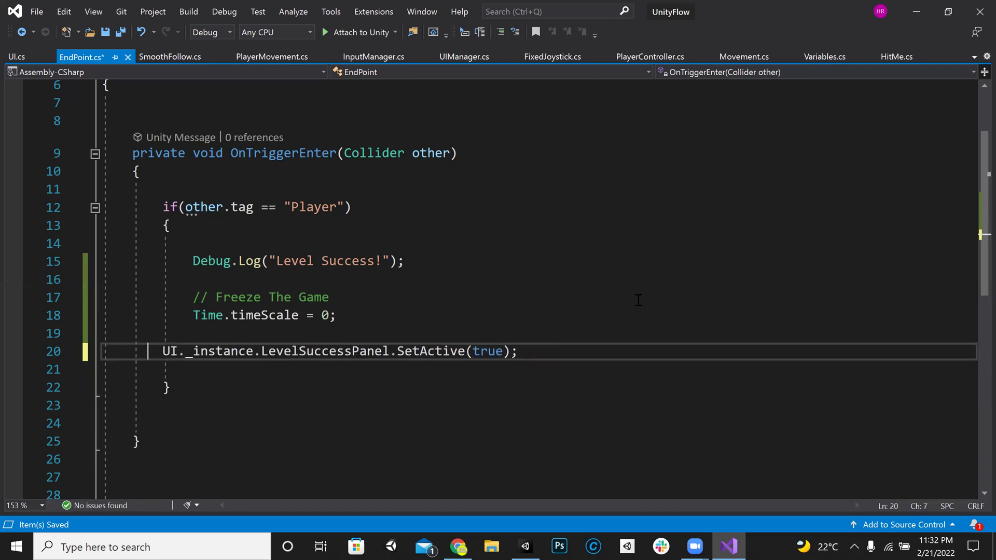
Place the LevelSuccessPanel statement directly below Time.timeScale = 0; with matching indentation, and save EndPoint.cs.
{"action": "key", "text": "BackSpace"}
{"action": "key", "text": "Tab"}
{"action": "key", "text": "Tab"}
{"action": "key", "text": "Tab"}
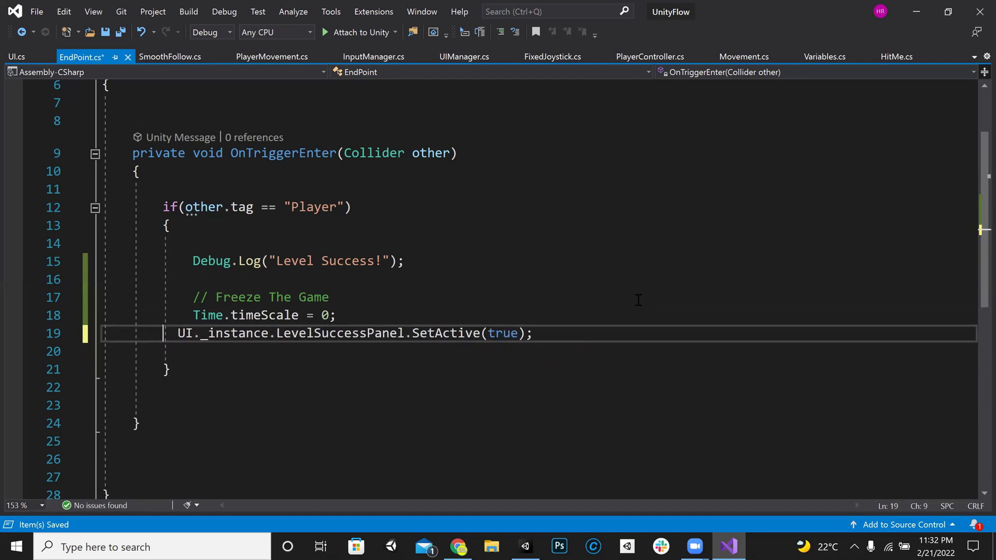
{"action": "key", "text": "Right"}
{"action": "key", "text": "BackSpace"}
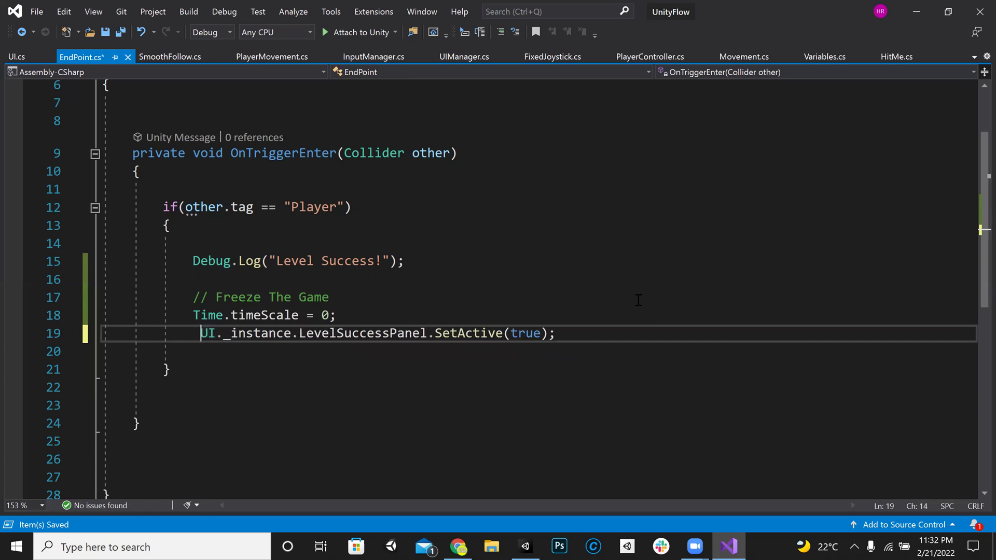
{"action": "key", "text": "ctrl+s"}
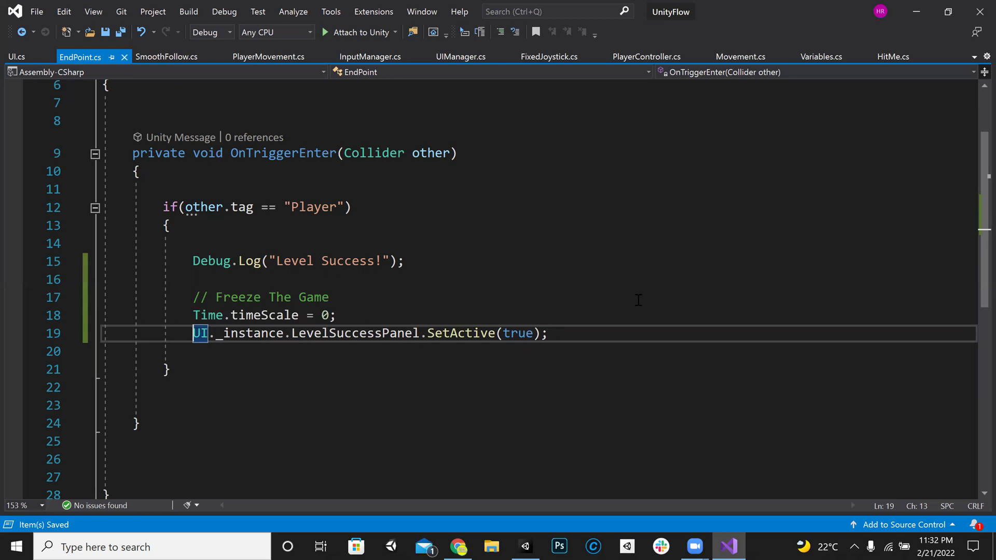
Insert a blank line between the Time.timeScale and LevelSuccessPanel statements and save the script.
{"action": "left_click", "coordinate": [379, 315]}
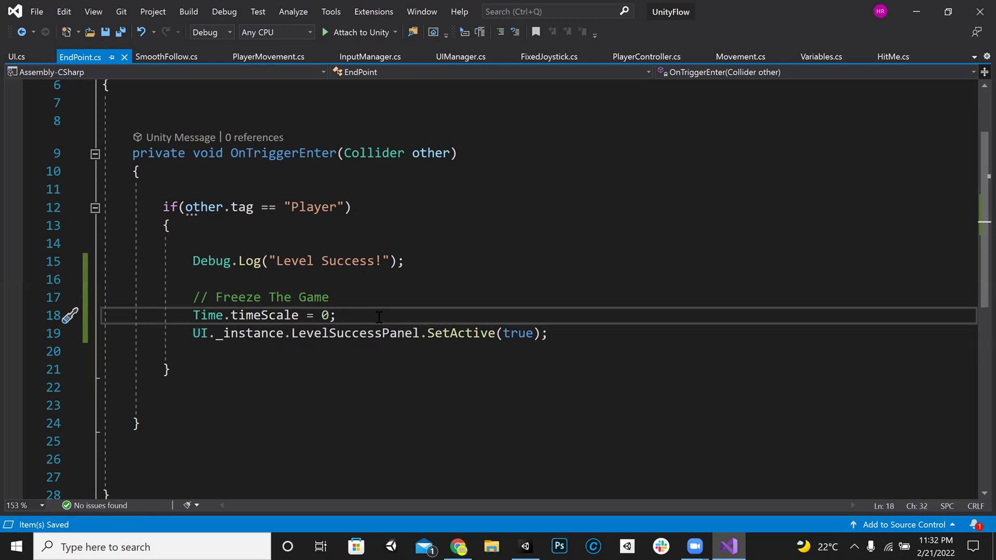
{"action": "key", "text": "Return"}
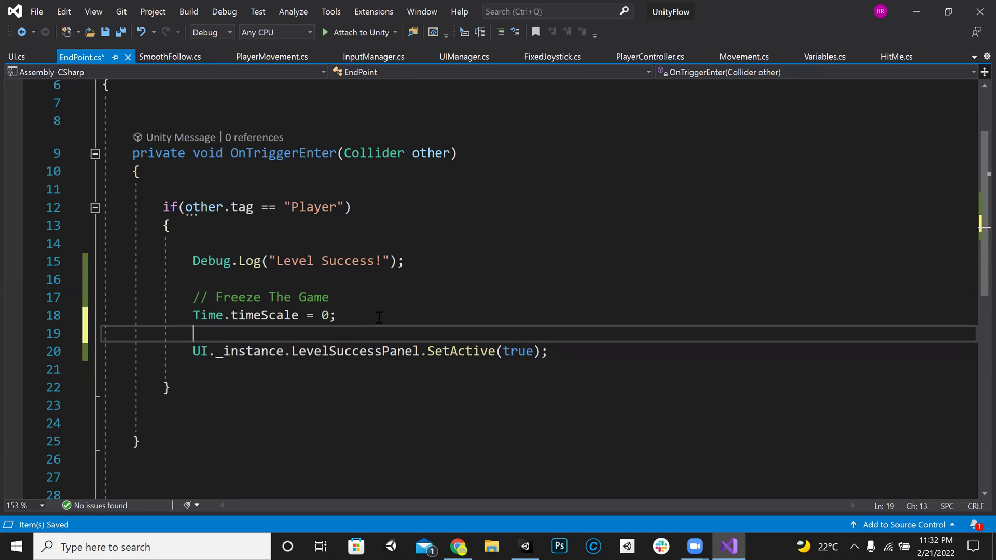
{"action": "key", "text": "ctrl+s"}
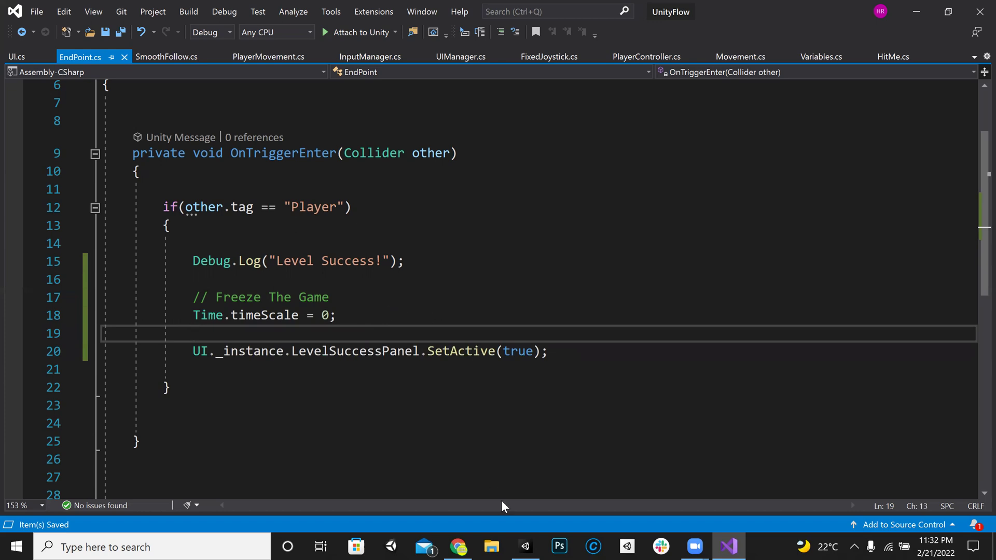
Switch to Unity, run the game and move the player back and forth along the platform.
{"action": "left_click", "coordinate": [916, 11]}
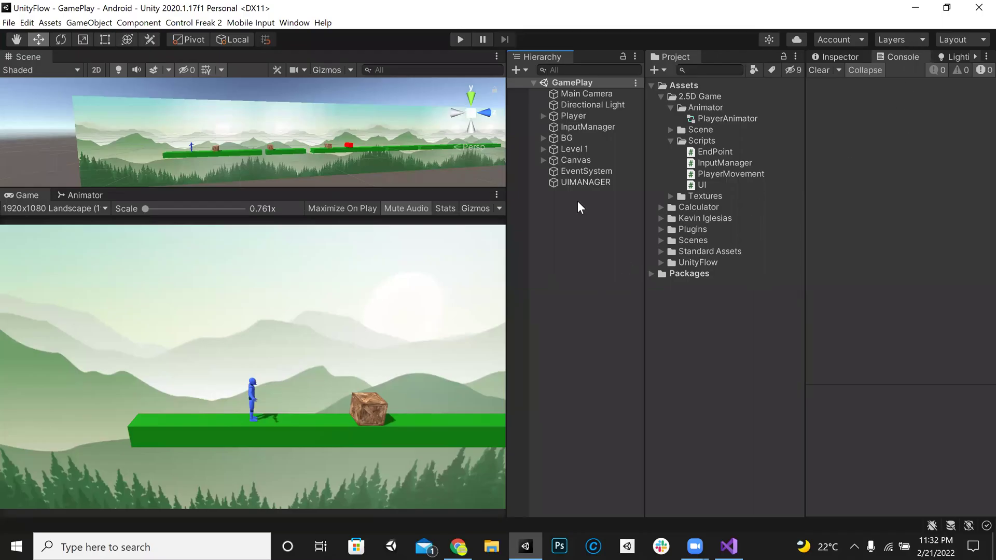
{"action": "left_click", "coordinate": [459, 42]}
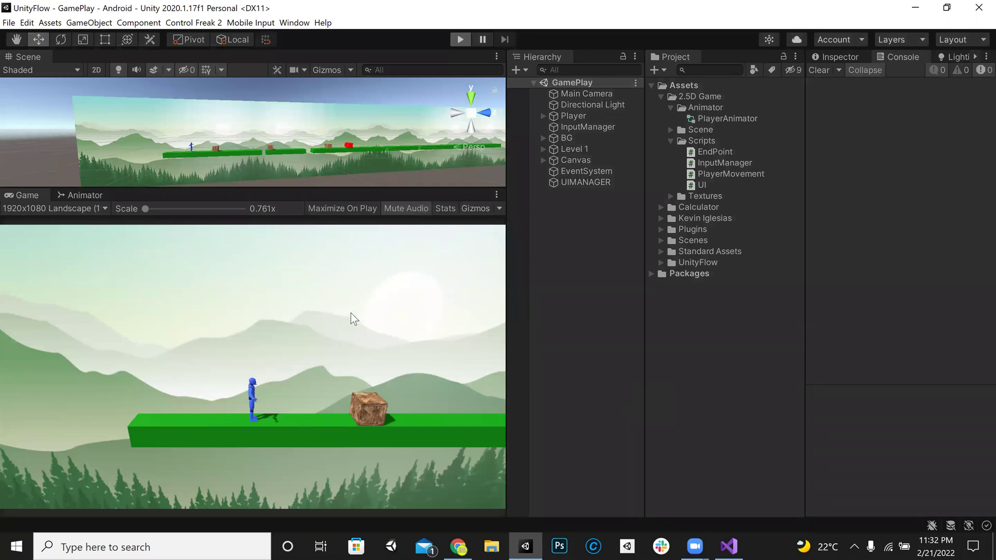
{"action": "key", "text": "d"}
{"action": "key", "text": "a"}
{"action": "key", "text": "d"}
{"action": "key", "text": "a"}
{"action": "key", "text": "d"}
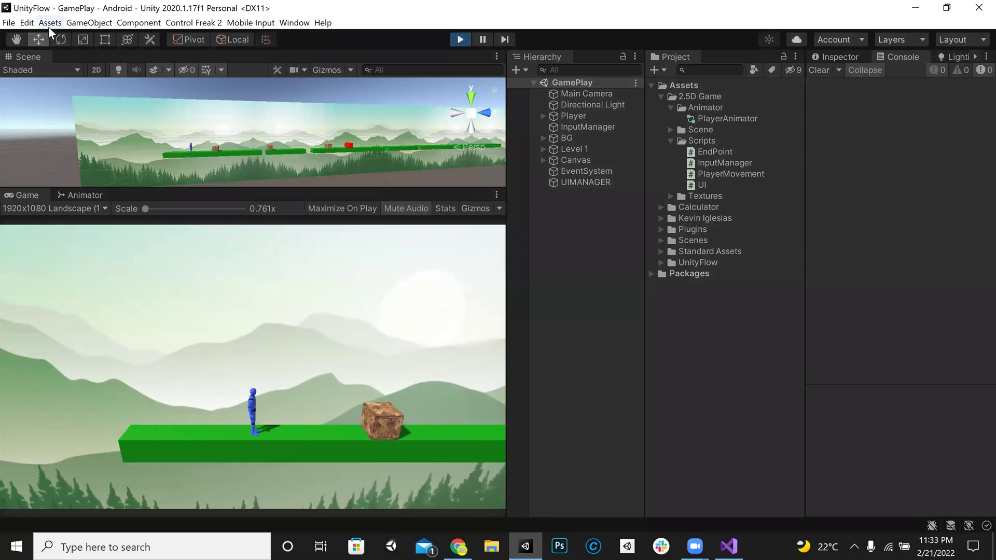
Open the Time category of the Project Settings and reposition the settings window over the editor.
{"action": "left_click", "coordinate": [27, 23]}
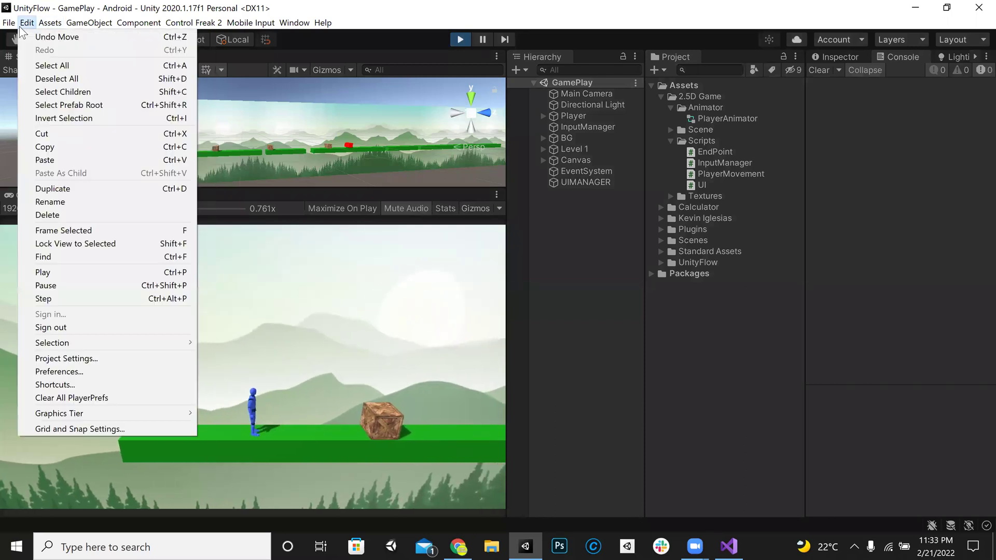
{"action": "left_click", "coordinate": [165, 358]}
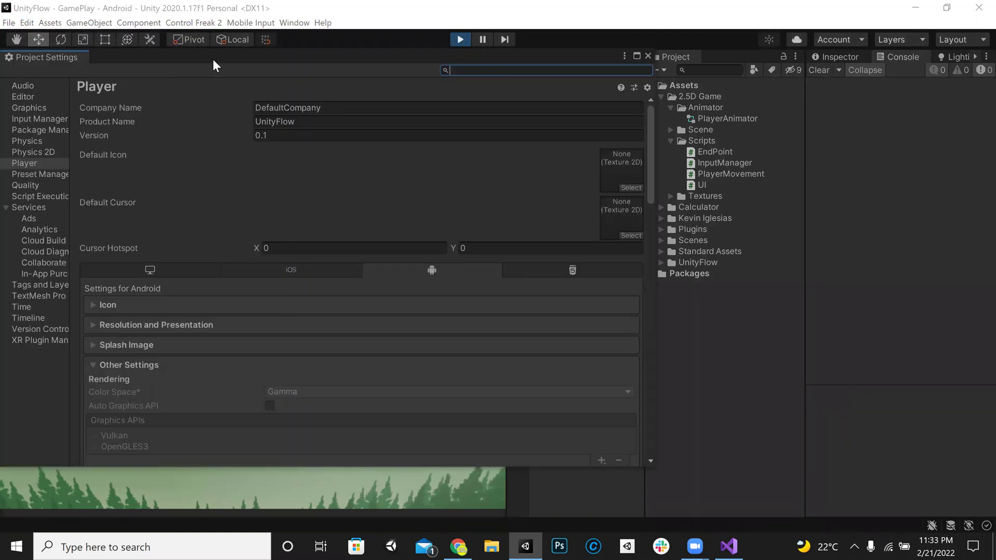
{"action": "left_click_drag", "start_coordinate": [213, 59], "coordinate": [487, 95]}
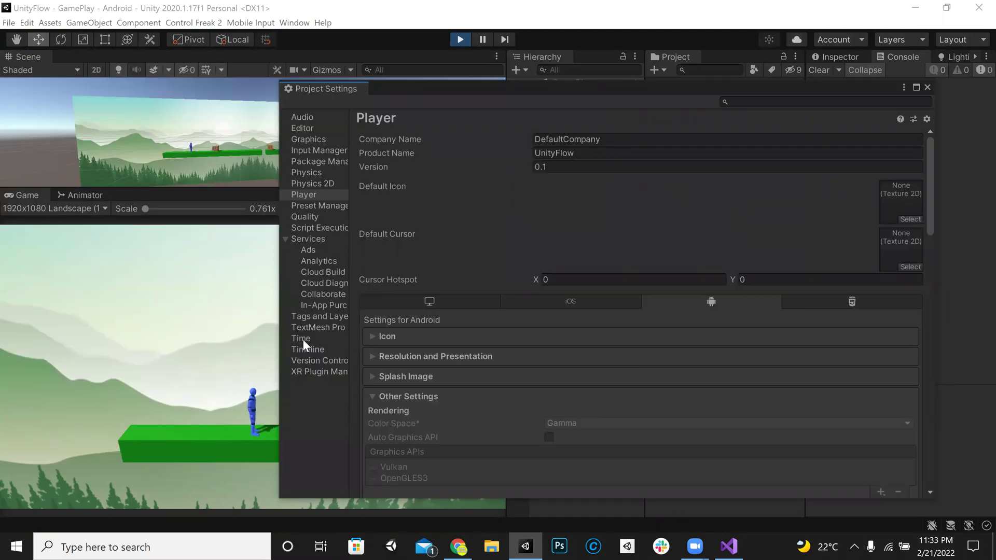
{"action": "left_click", "coordinate": [303, 339]}
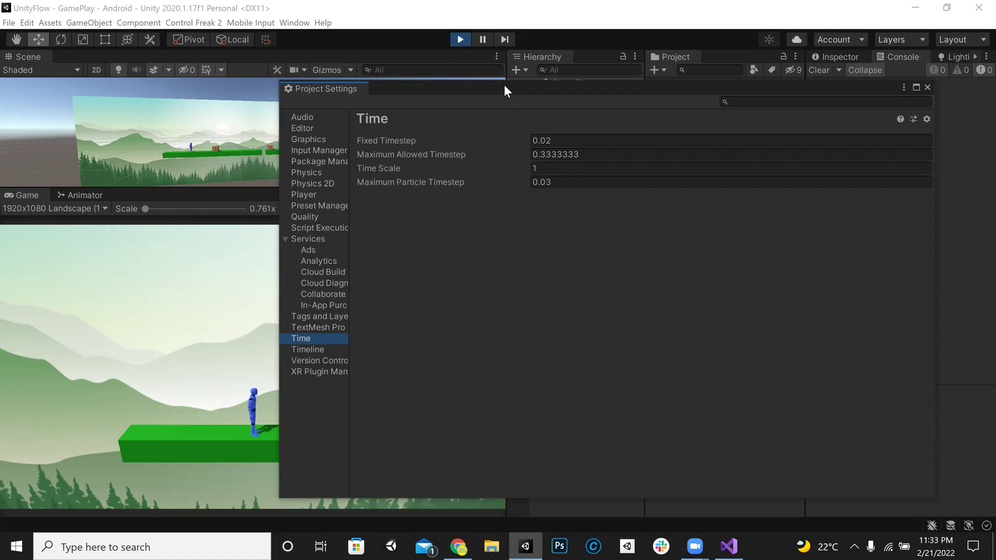
{"action": "left_click_drag", "start_coordinate": [505, 87], "coordinate": [402, 84]}
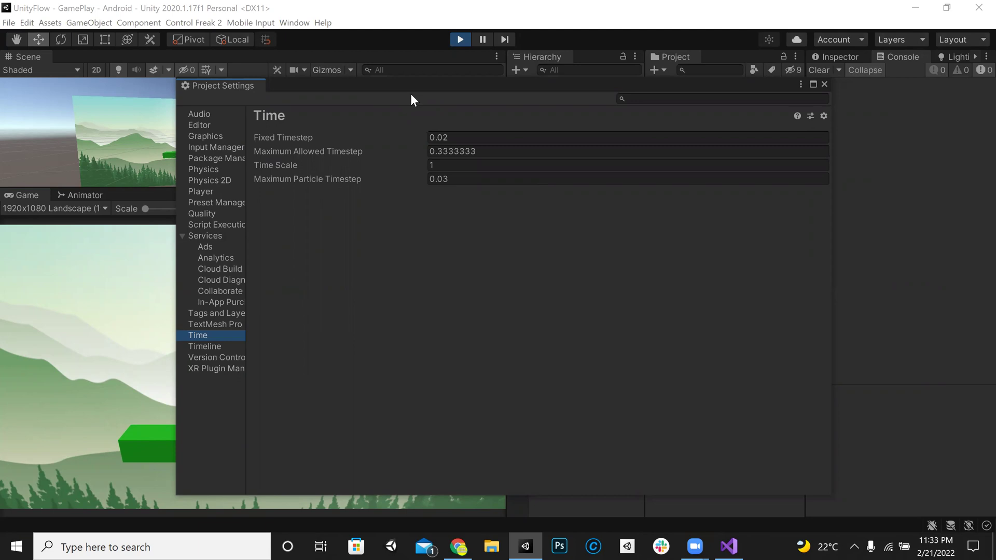
Set the Time Scale to 0.5 and move the settings window clear of the running game.
{"action": "left_click", "coordinate": [448, 166]}
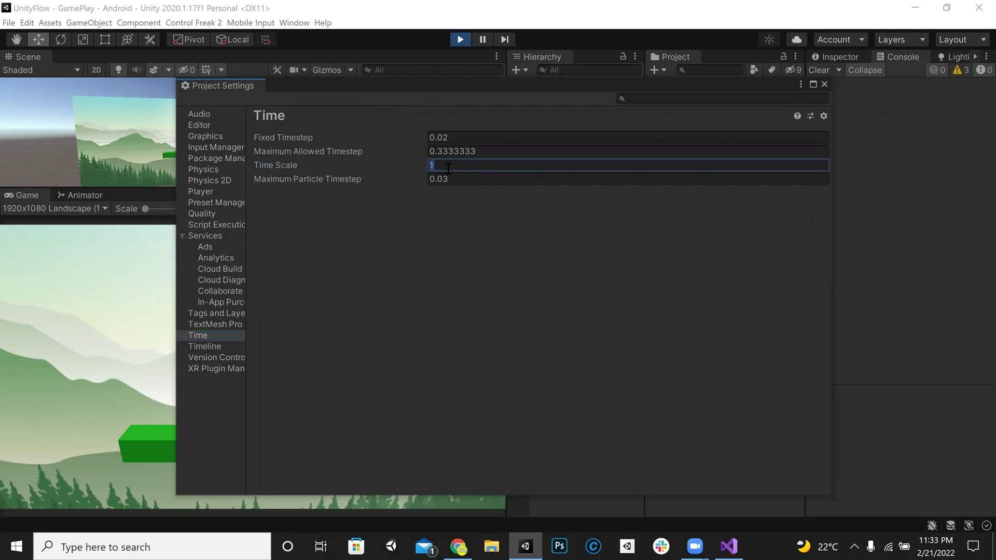
{"action": "type", "text": "0.5"}
{"action": "left_click_drag", "start_coordinate": [505, 89], "coordinate": [680, 118]}
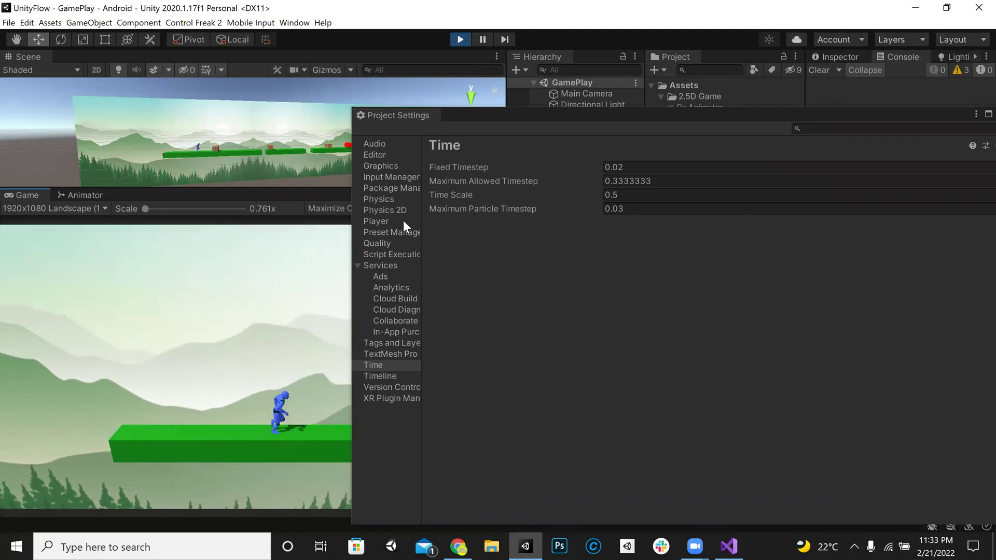
{"action": "left_click_drag", "start_coordinate": [487, 116], "coordinate": [568, 89]}
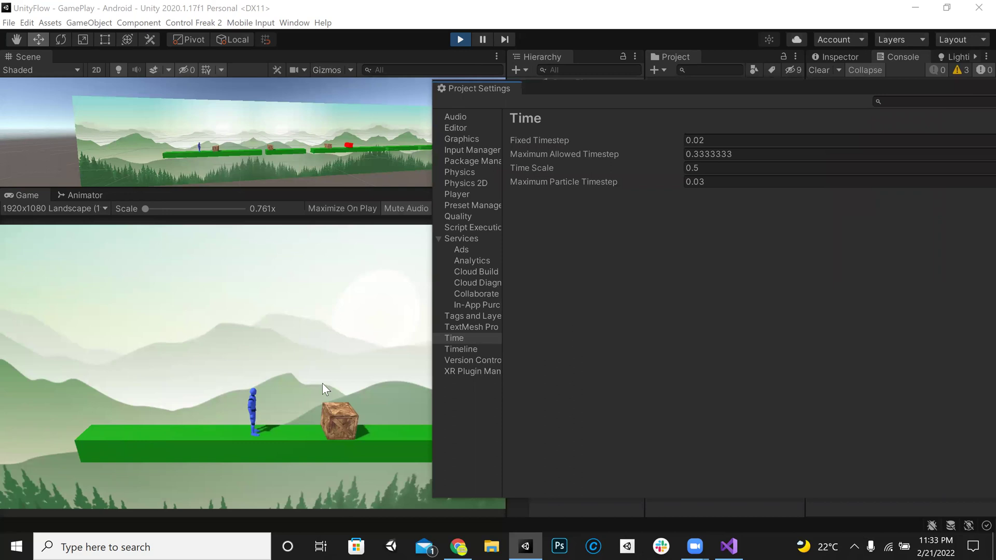
Set the Time Scale to 0.25 and test the player running and jumping over the crate.
{"action": "left_click", "coordinate": [731, 172]}
{"action": "type", "text": ".25"}
{"action": "key", "text": "Return"}
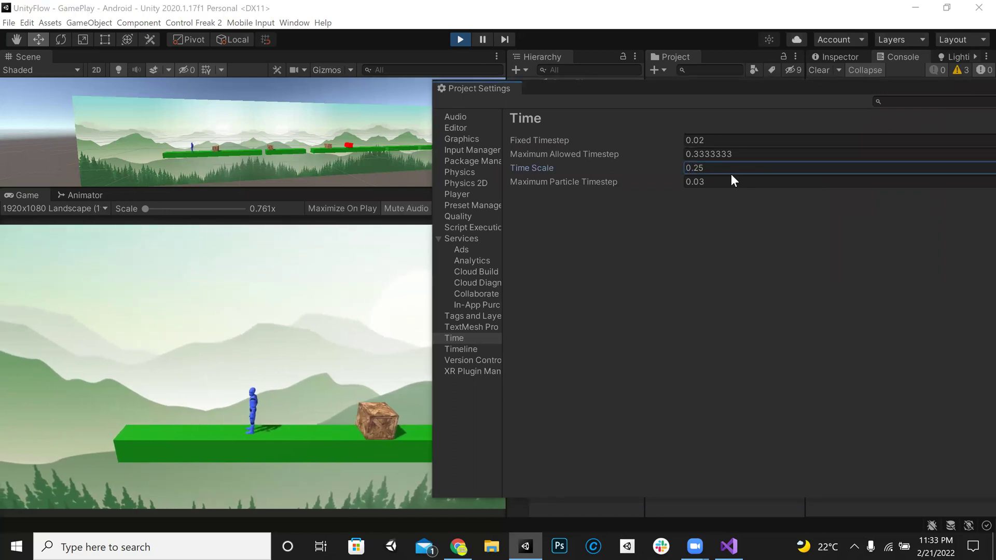
{"action": "left_click", "coordinate": [291, 343]}
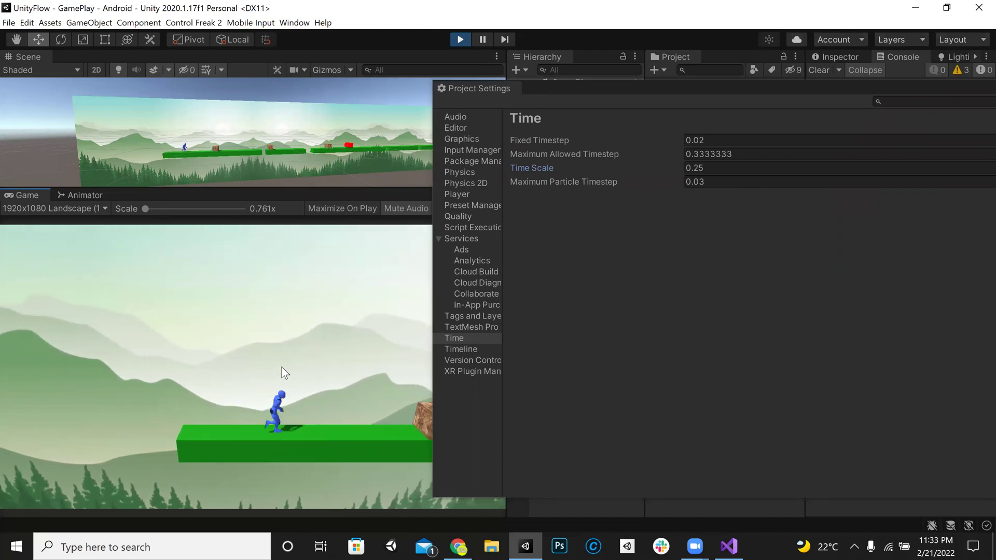
{"action": "key", "text": "space"}
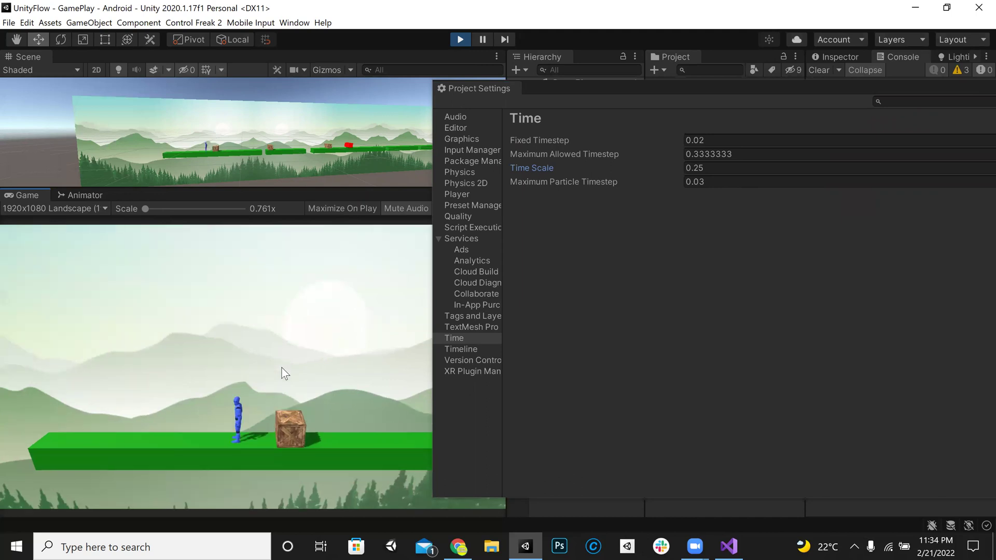
{"action": "key", "text": "Right"}
{"action": "key", "text": "space"}
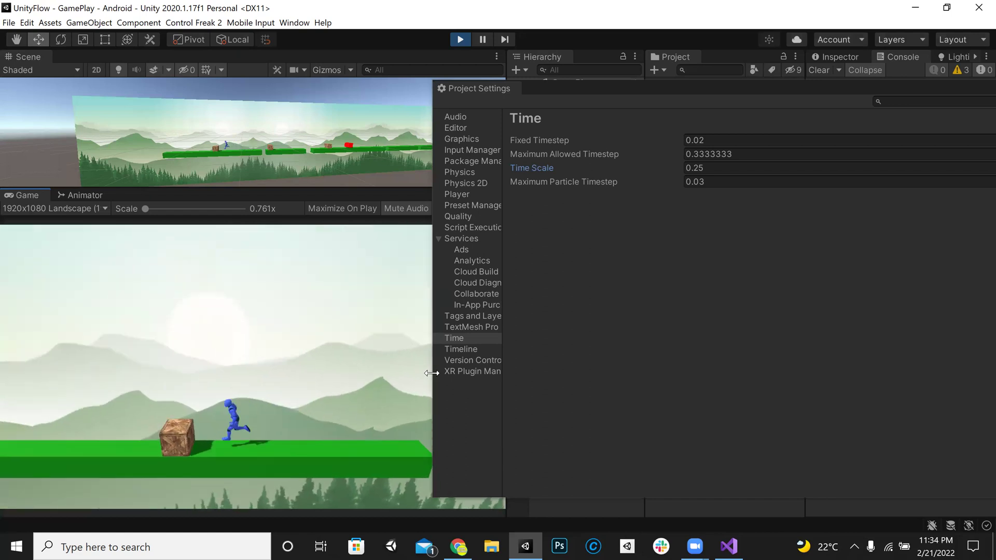
{"action": "key", "text": "space"}
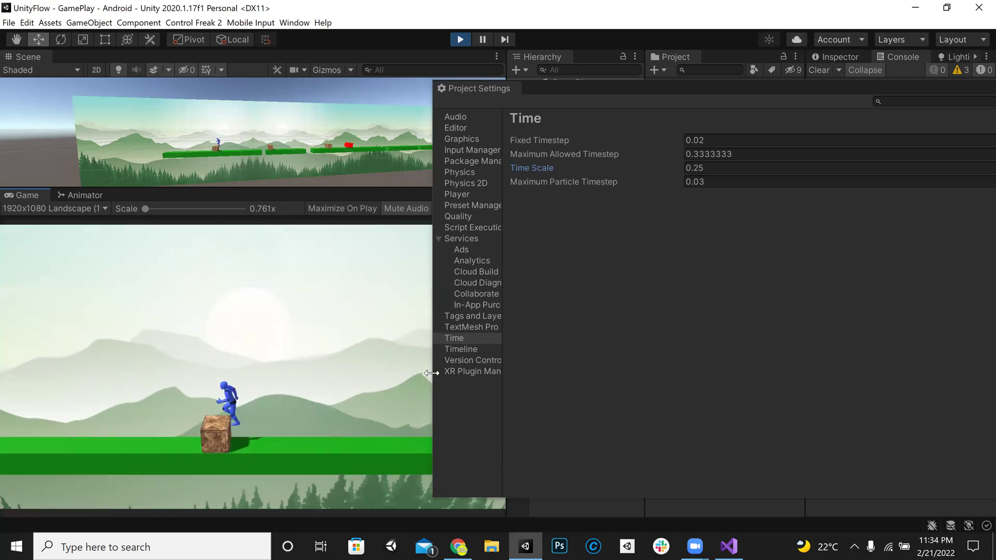
Set the Time Scale to 2 and test the player's movement in the running game.
{"action": "left_click", "coordinate": [715, 171]}
{"action": "type", "text": "2"}
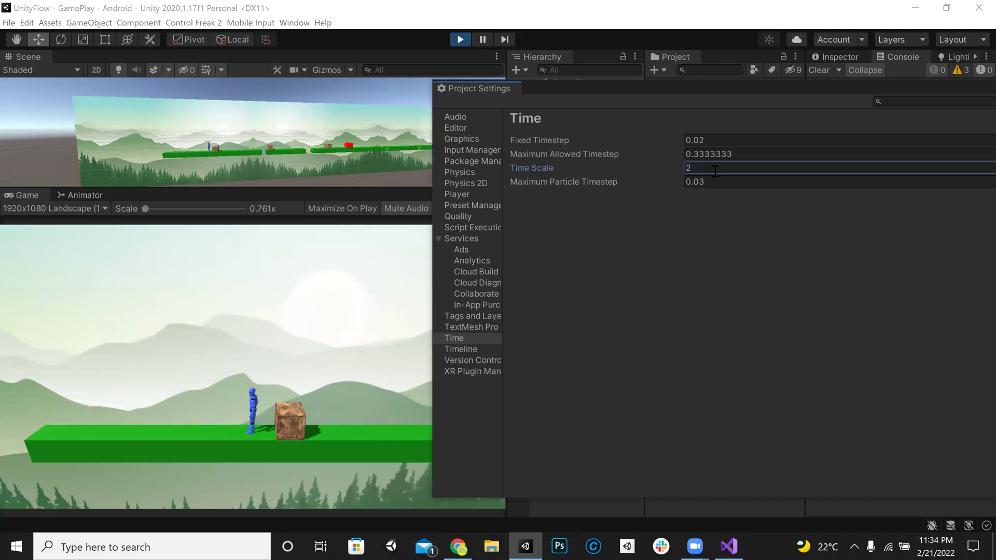
{"action": "left_click", "coordinate": [349, 351]}
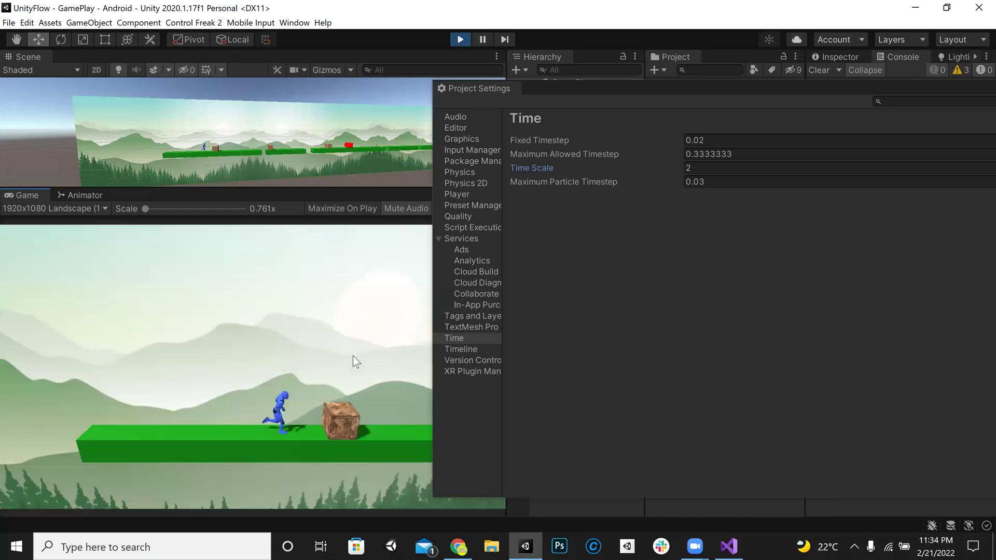
Set the Time Scale to 1.5 and try the player's movement at that speed.
{"action": "left_click", "coordinate": [696, 165]}
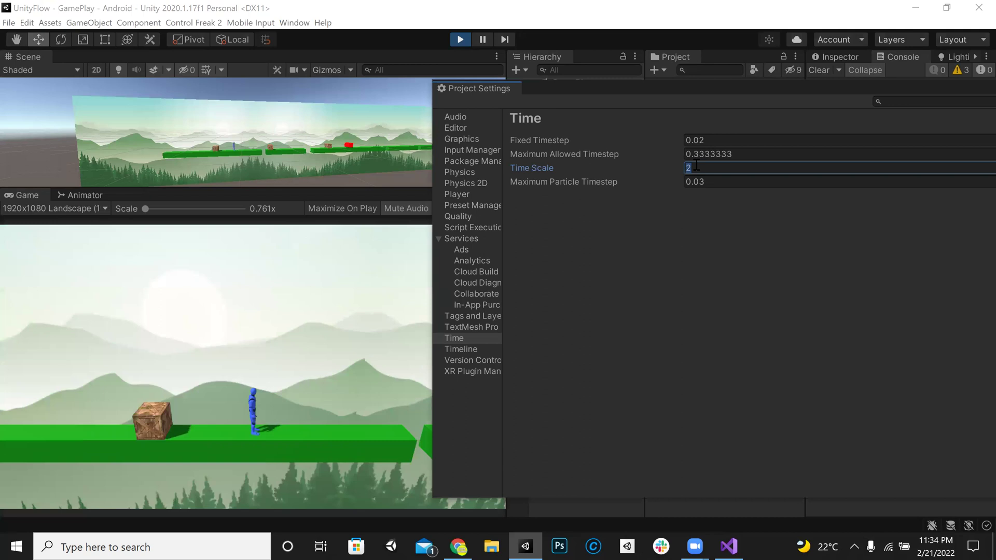
{"action": "type", "text": "1.5"}
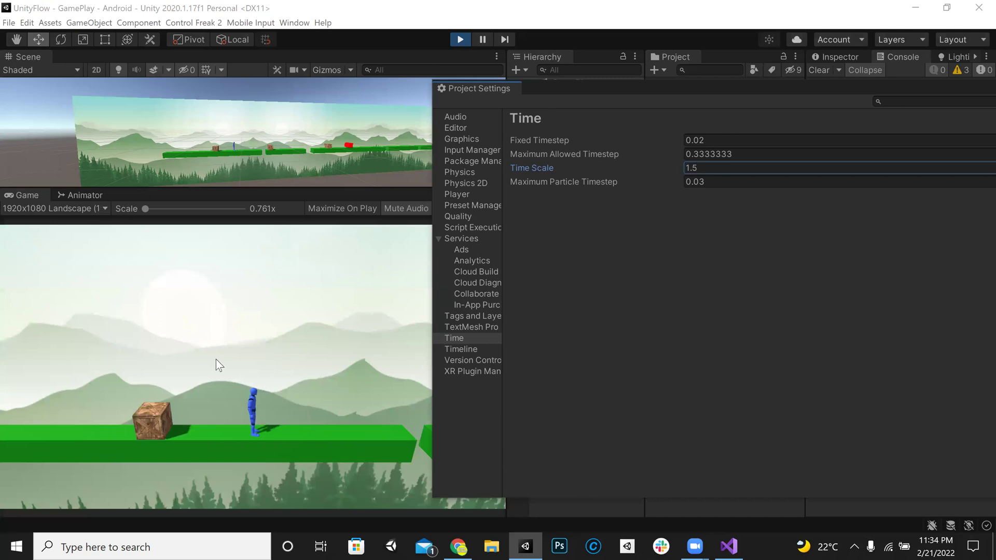
{"action": "left_click", "coordinate": [330, 447]}
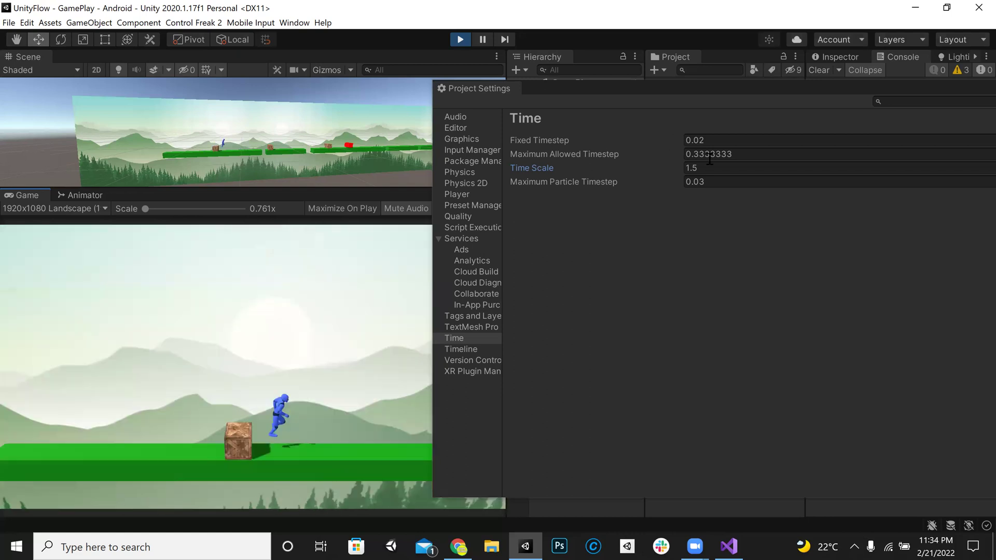
Set the Time Scale to 0 and return focus to the running game to test the freeze.
{"action": "left_click", "coordinate": [706, 168]}
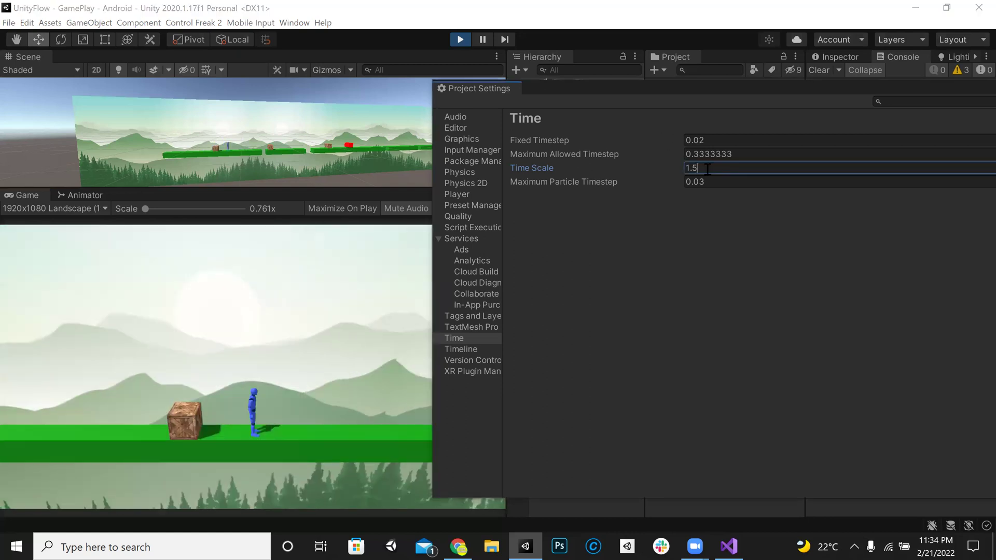
{"action": "double_click", "coordinate": [698, 169]}
{"action": "left_click", "coordinate": [709, 169]}
{"action": "double_click", "coordinate": [709, 169]}
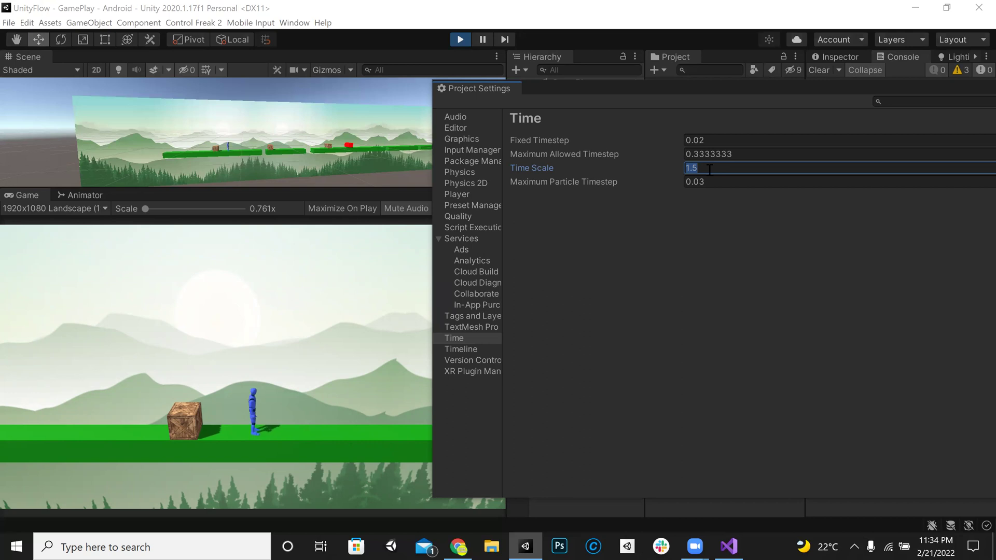
{"action": "left_click", "coordinate": [709, 174]}
{"action": "double_click", "coordinate": [708, 174]}
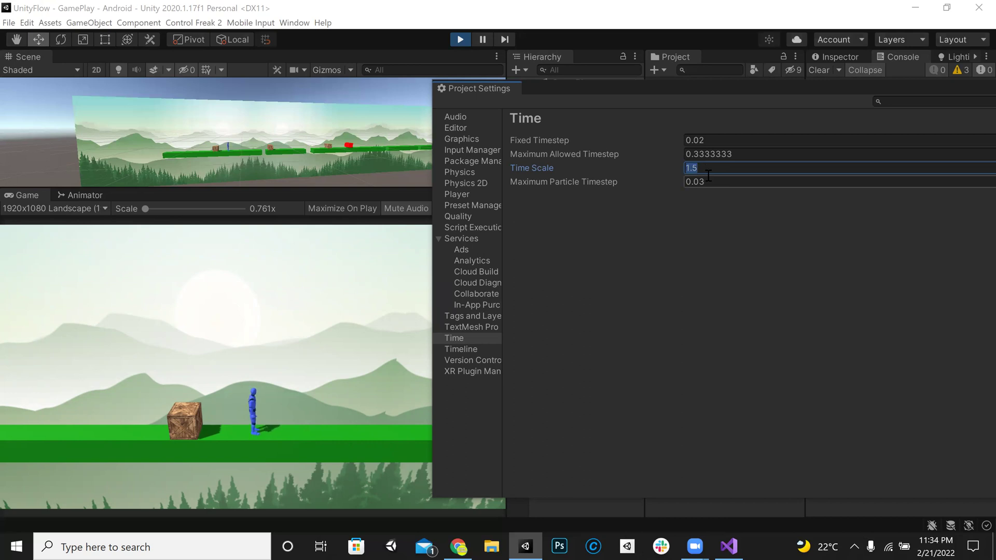
{"action": "type", "text": "0"}
{"action": "left_click", "coordinate": [369, 389]}
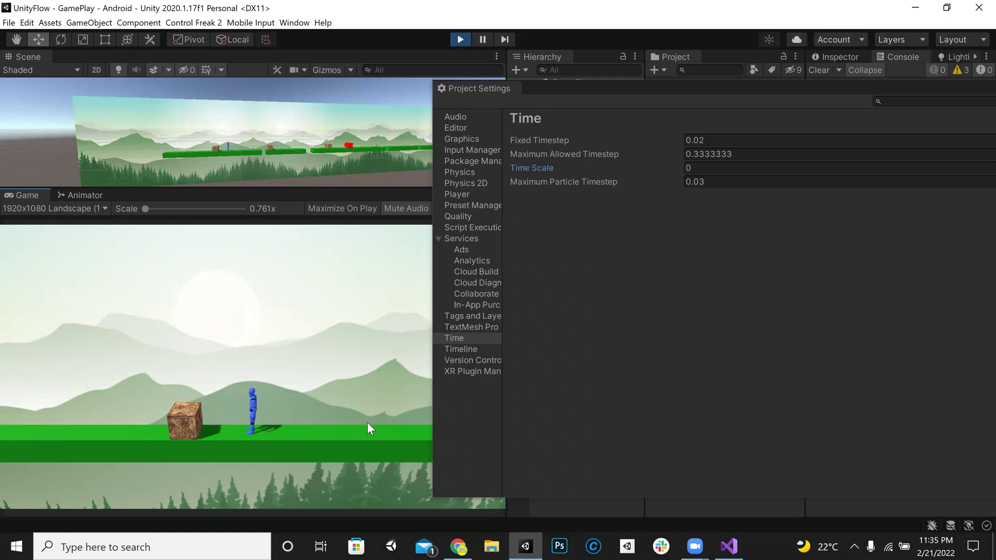
Set the Time Scale to 0.1 and try the player's movement in the running game.
{"action": "left_click", "coordinate": [718, 168]}
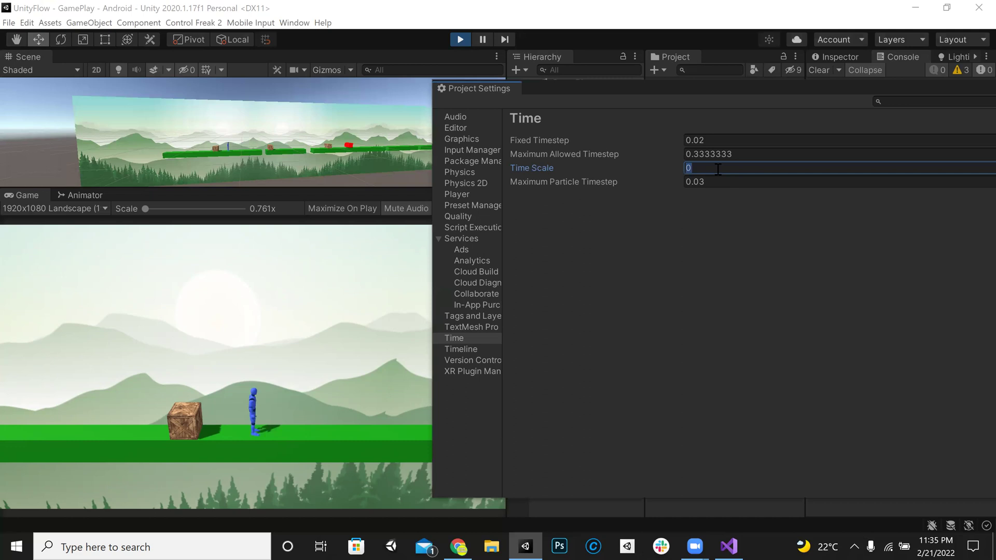
{"action": "type", "text": ".1"}
{"action": "left_click", "coordinate": [305, 385]}
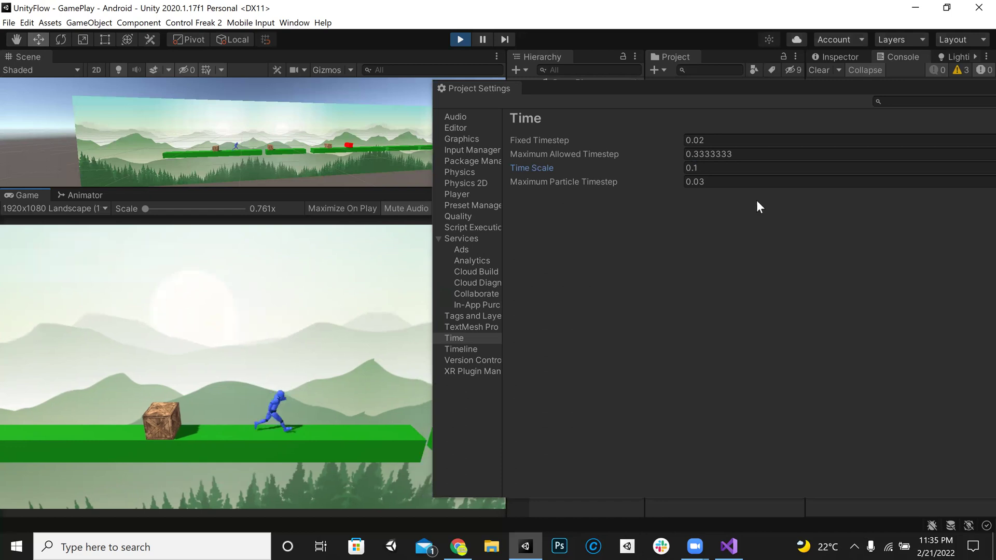
Set the Time Scale to 1 and move the Project Settings window to uncover the editor.
{"action": "left_click", "coordinate": [728, 168]}
{"action": "type", "text": "1"}
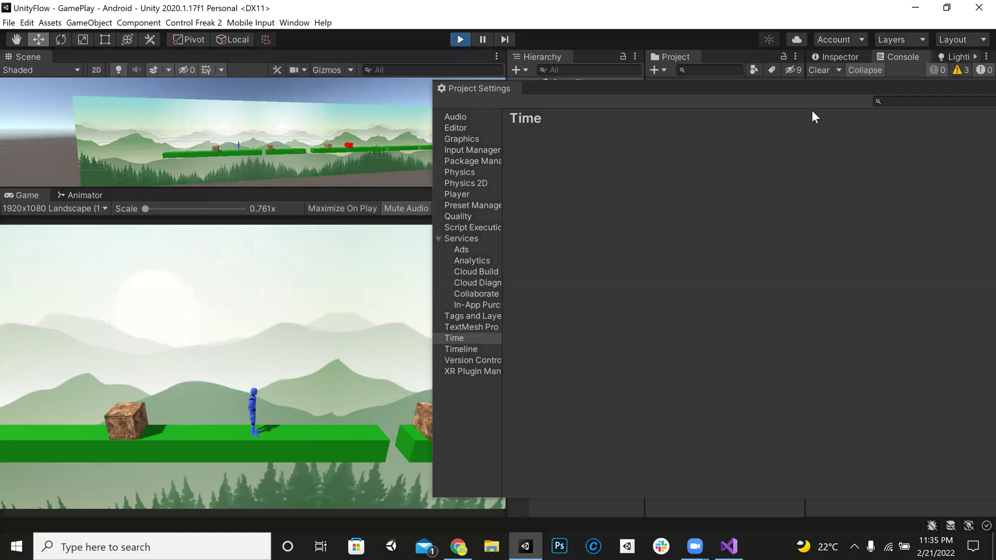
{"action": "left_click_drag", "start_coordinate": [799, 89], "coordinate": [525, 91]}
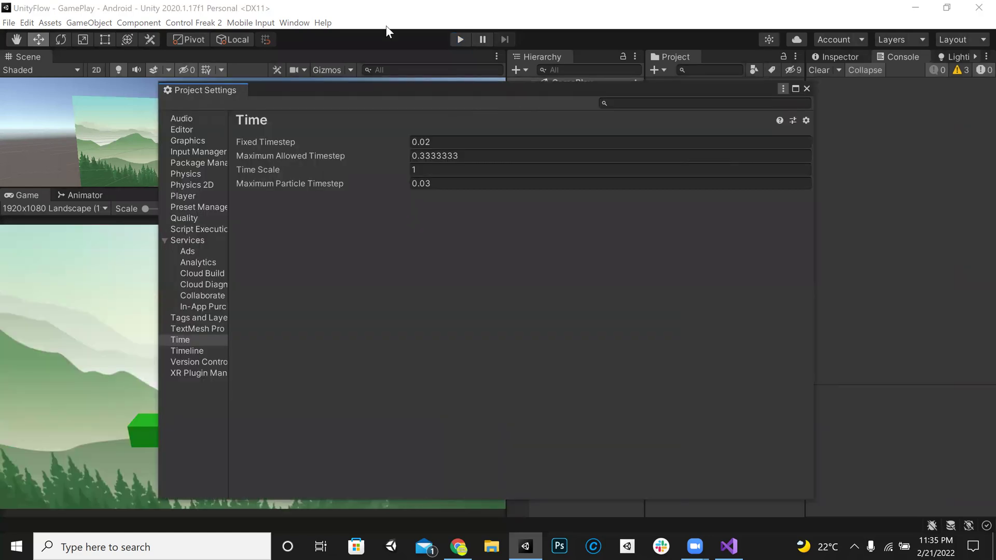
Run the game and display the Player's components in a widened Inspector.
{"action": "left_click", "coordinate": [462, 45]}
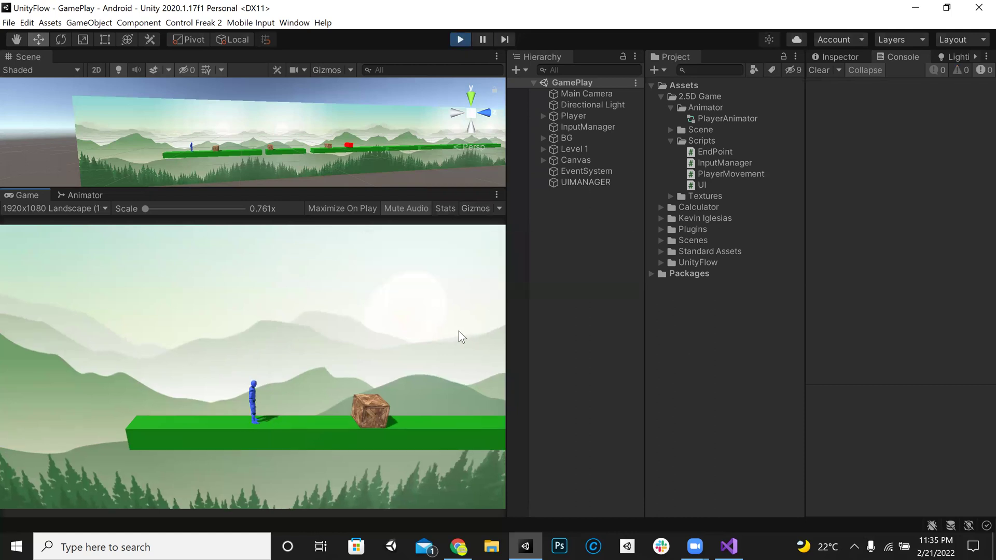
{"action": "left_click", "coordinate": [593, 117]}
{"action": "left_click", "coordinate": [833, 58]}
{"action": "left_click_drag", "start_coordinate": [806, 231], "coordinate": [637, 234]}
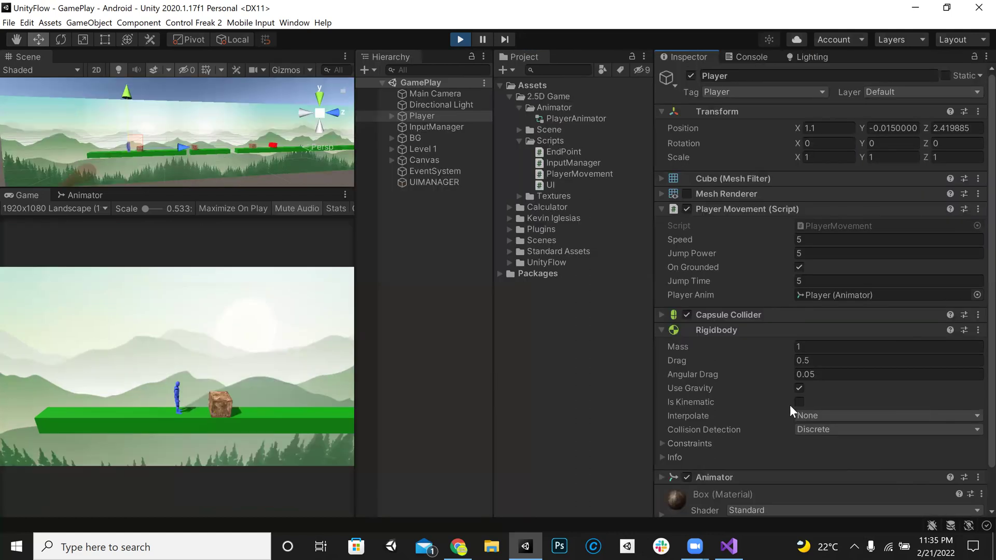
Enable Is Kinematic on the Player's Rigidbody and test running in both directions.
{"action": "left_click", "coordinate": [240, 364]}
{"action": "key", "text": "a"}
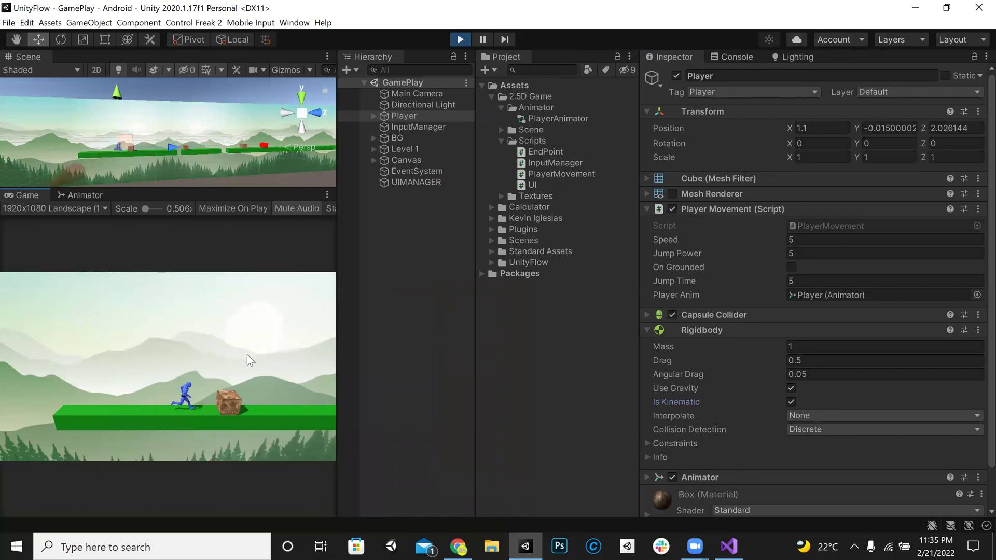
{"action": "key", "text": "d"}
{"action": "key", "text": "a"}
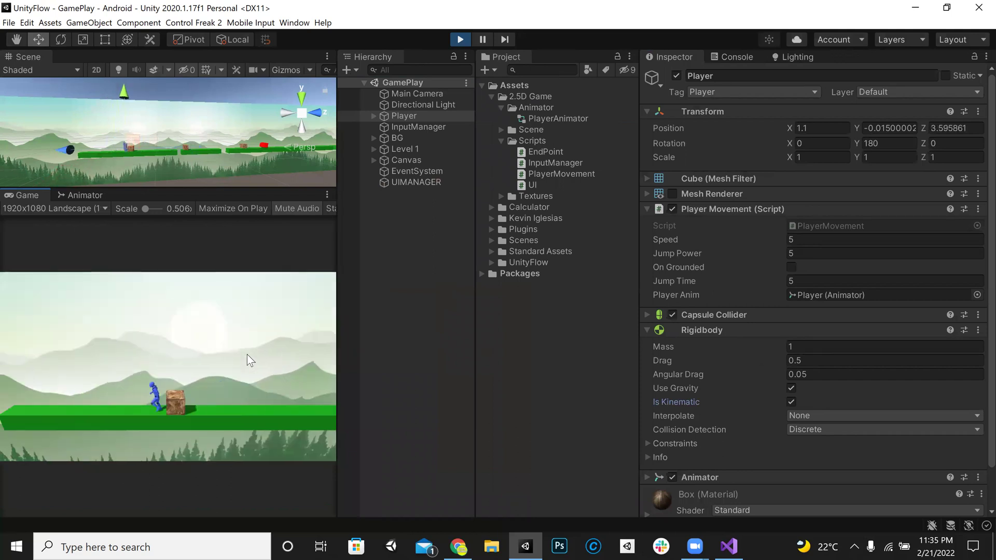
{"action": "key", "text": "d"}
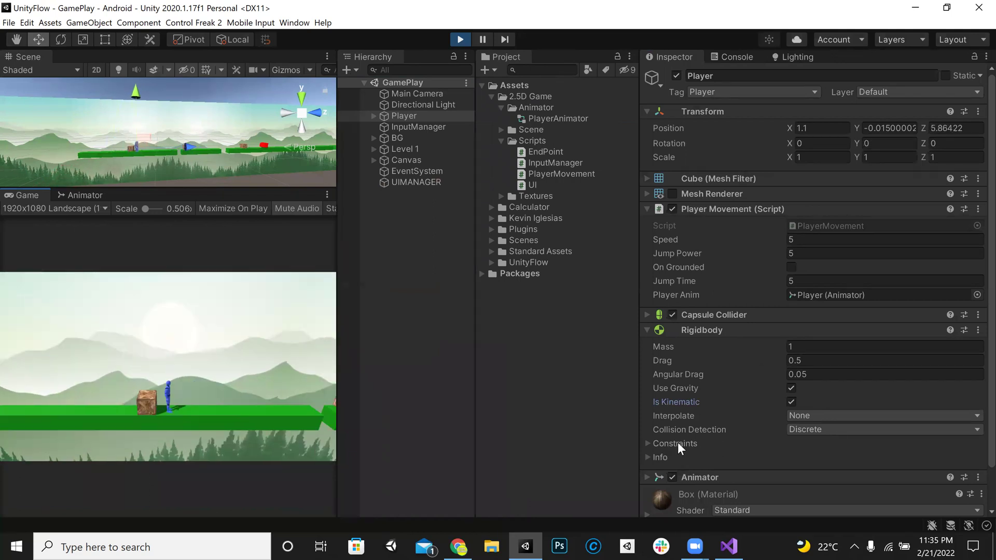
Freeze the Player Rigidbody's position on Y and Z, test the movement in both directions, and stop the game.
{"action": "left_click", "coordinate": [675, 444]}
{"action": "left_click", "coordinate": [811, 457]}
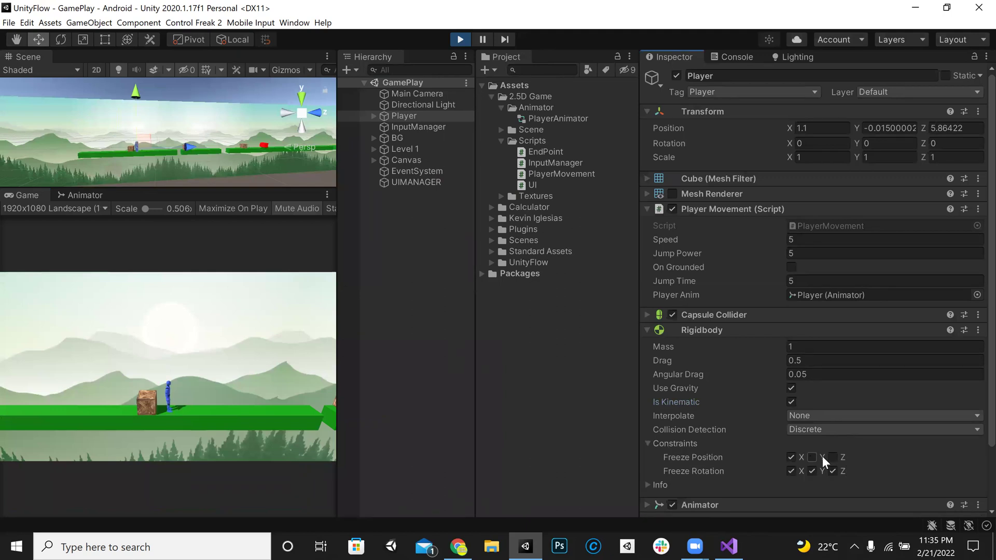
{"action": "left_click", "coordinate": [833, 457]}
{"action": "left_click", "coordinate": [222, 407]}
{"action": "key", "text": "d"}
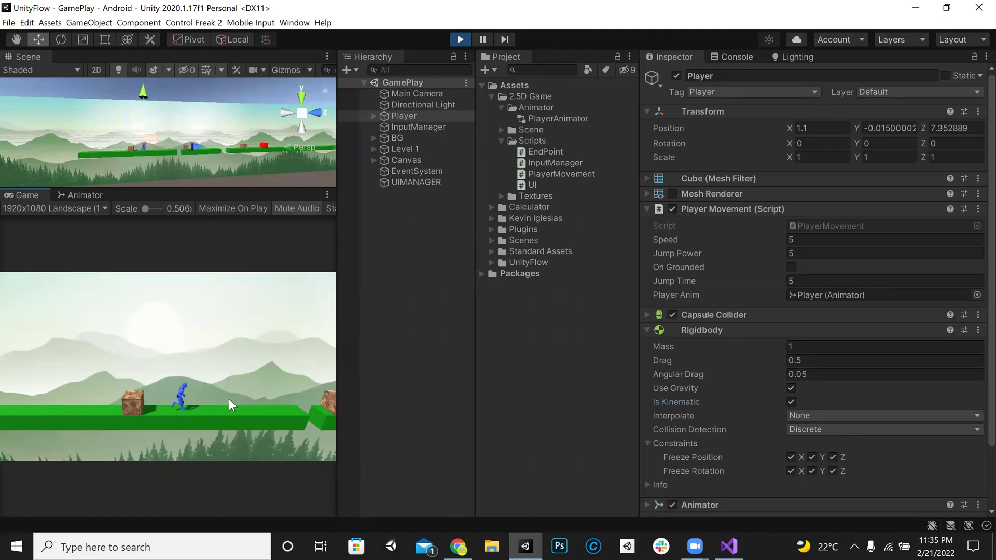
{"action": "key", "text": "a"}
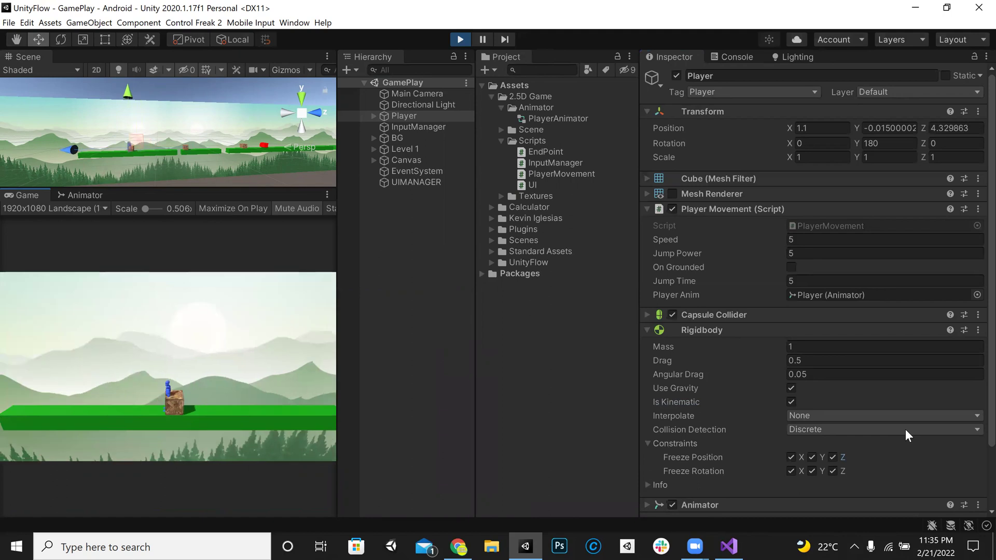
{"action": "scroll", "coordinate": [905, 437], "scroll_direction": "down", "scroll_amount": 3}
{"action": "left_click", "coordinate": [459, 40]}
Switch to Visual Studio and open the PlayerMovement.cs script at its variable declarations.
{"action": "key", "text": "alt+Tab"}
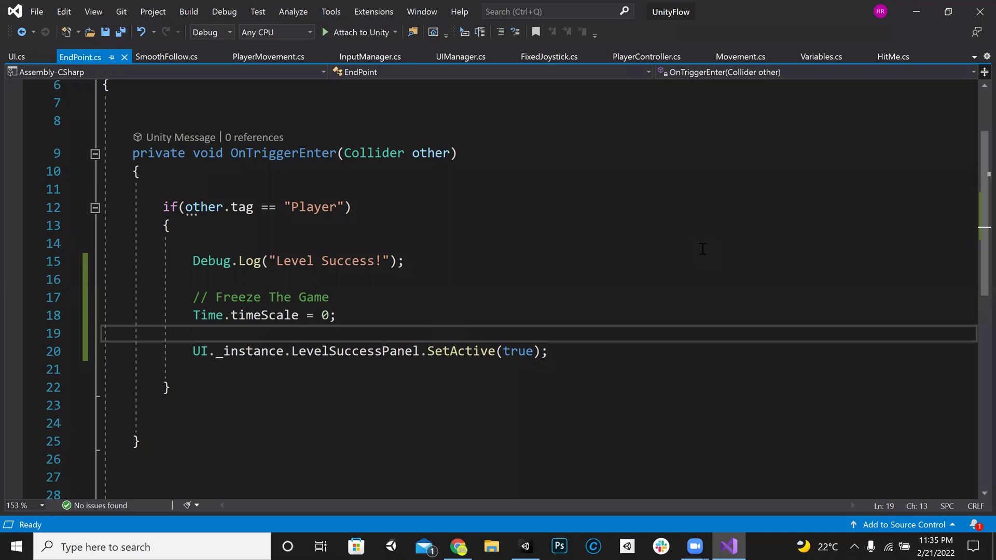
{"action": "key", "text": "ctrl+Tab"}
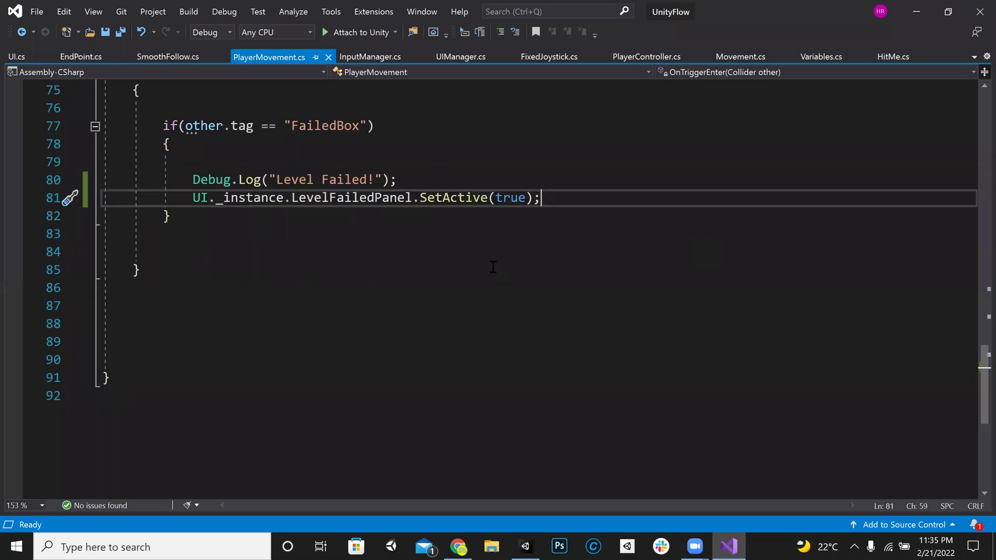
{"action": "scroll", "coordinate": [484, 218], "scroll_direction": "up", "scroll_amount": 4}
{"action": "scroll", "coordinate": [527, 225], "scroll_direction": "up", "scroll_amount": 15}
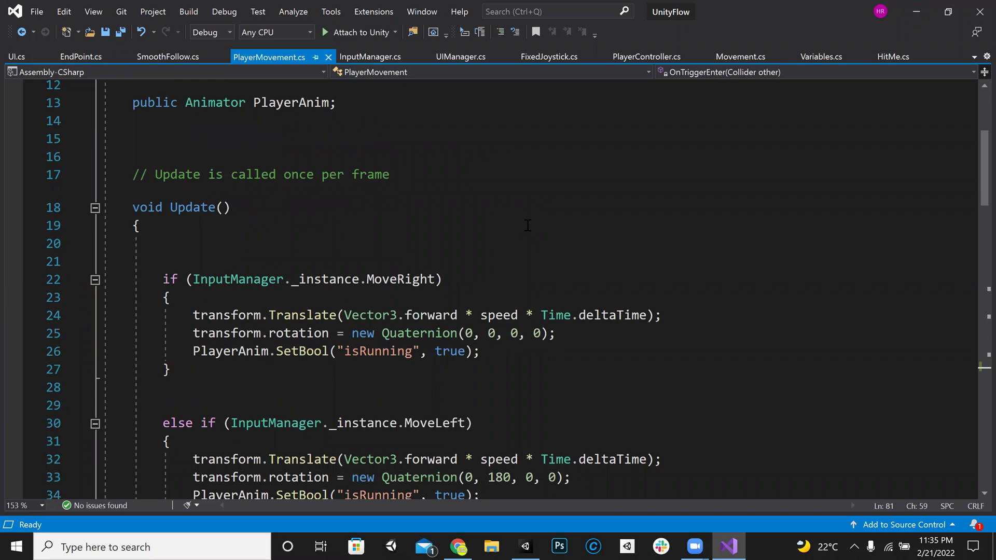
{"action": "scroll", "coordinate": [527, 225], "scroll_direction": "up", "scroll_amount": 4}
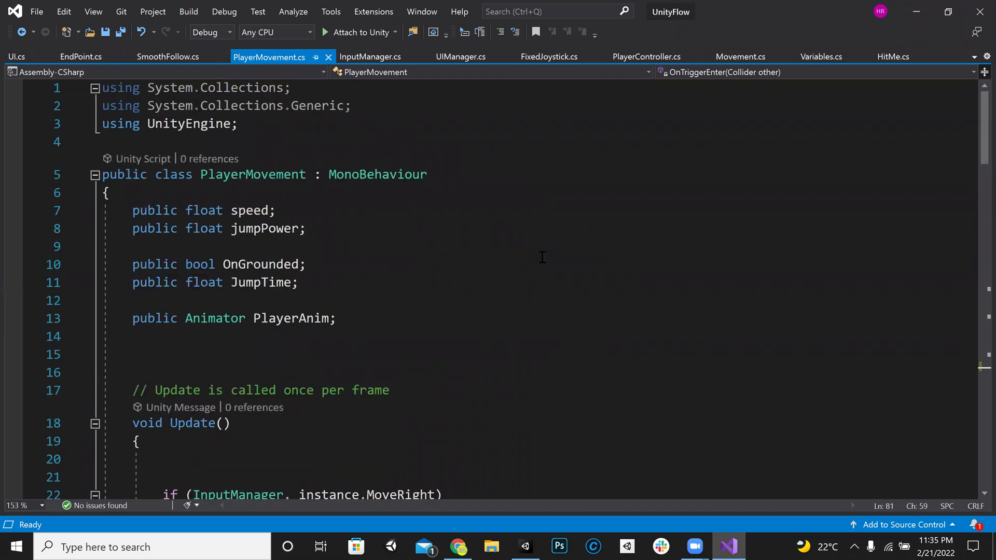
{"action": "scroll", "coordinate": [539, 255], "scroll_direction": "down", "scroll_amount": 1}
Declare "public bool canMove;" between the JumpTime and PlayerAnim variables, with blank lines around it.
{"action": "left_click", "coordinate": [210, 245]}
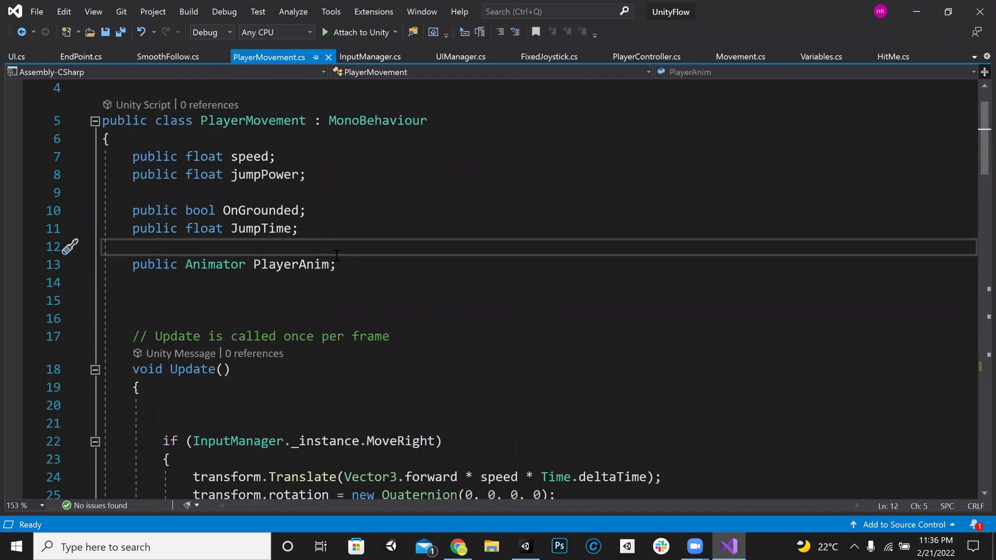
{"action": "key", "text": "Return"}
{"action": "key", "text": "Return"}
{"action": "key", "text": "Return"}
{"action": "key", "text": "Up"}
{"action": "key", "text": "Up"}
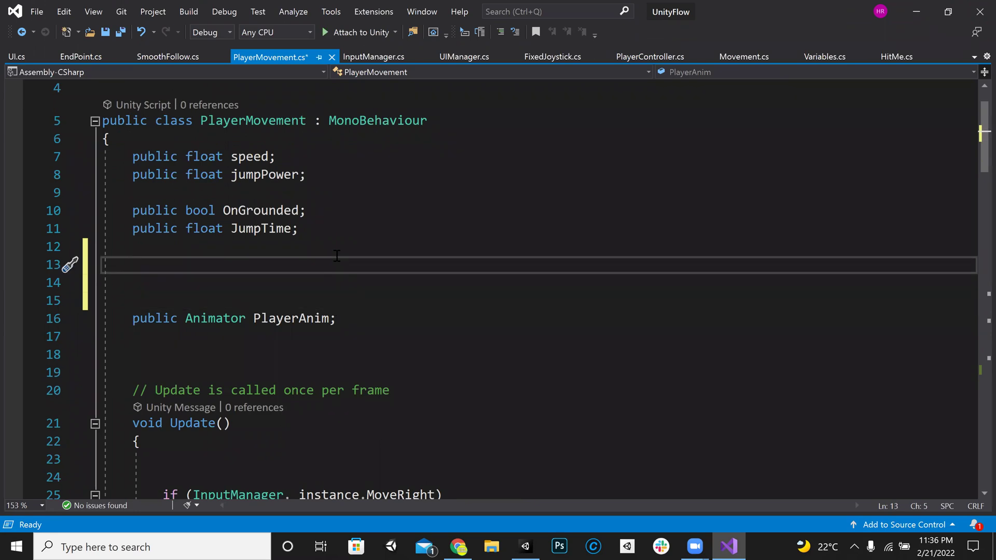
{"action": "type", "text": "public bool canMove;"}
Add the comment "// if it is true player can move otherwise freeze" above the canMove variable and save the script.
{"action": "key", "text": "ctrl+Return"}
{"action": "type", "text": "// "}
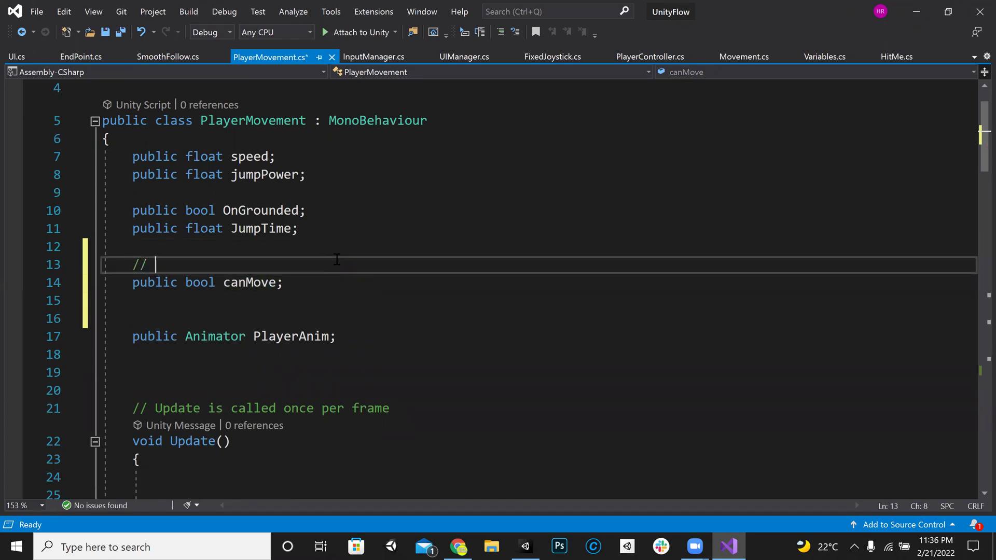
{"action": "type", "text": "if it is "}
{"action": "type", "text": "true "}
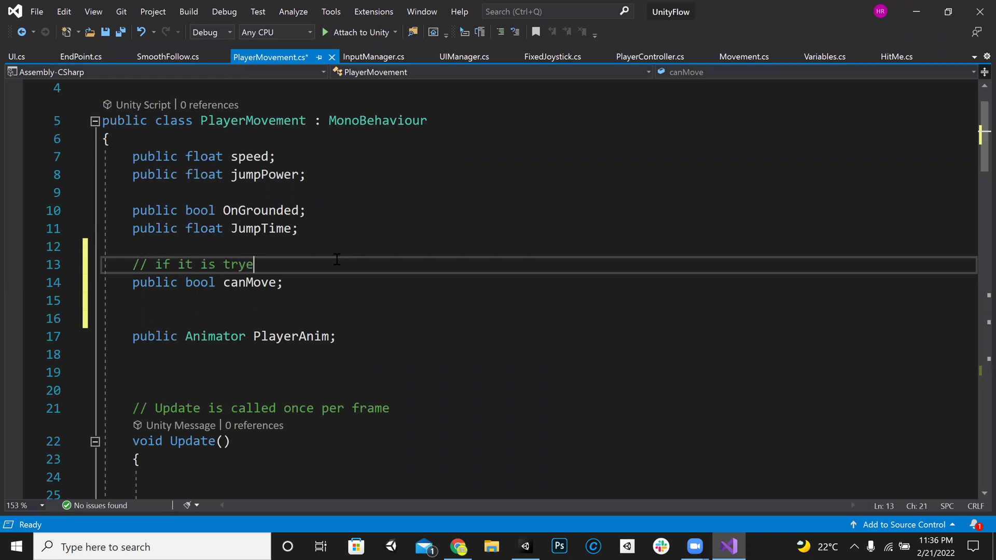
{"action": "type", "text": "player can move "}
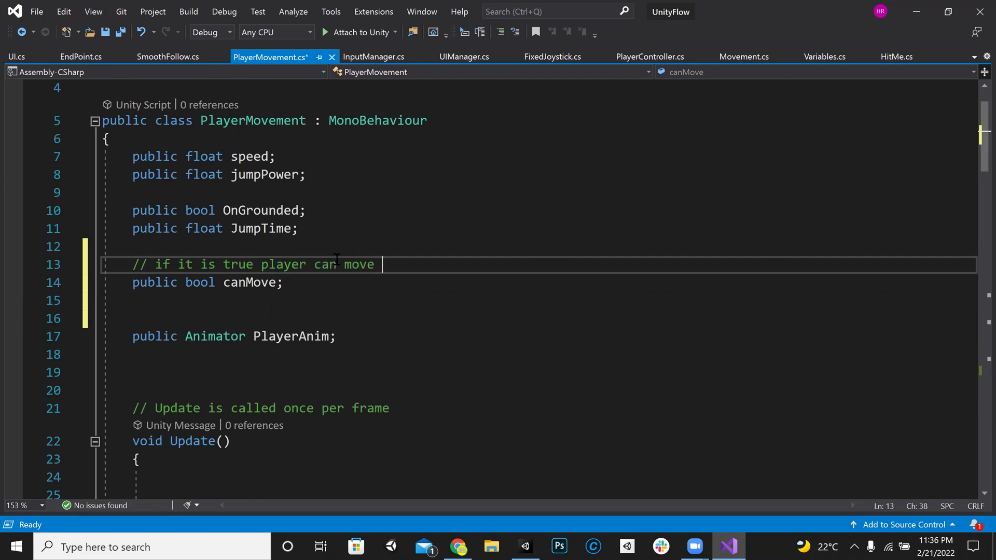
{"action": "type", "text": "otherwise freeze"}
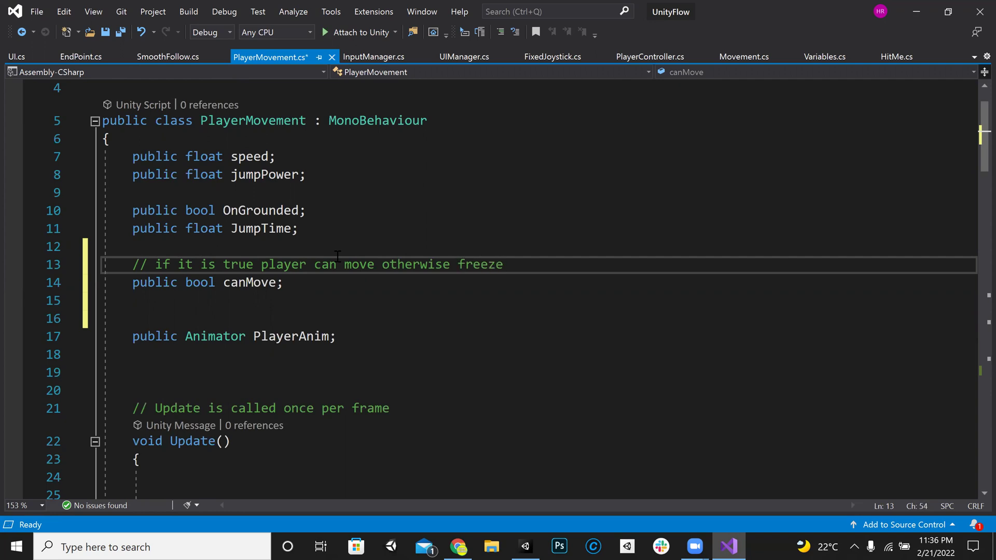
{"action": "key", "text": "ctrl+s"}
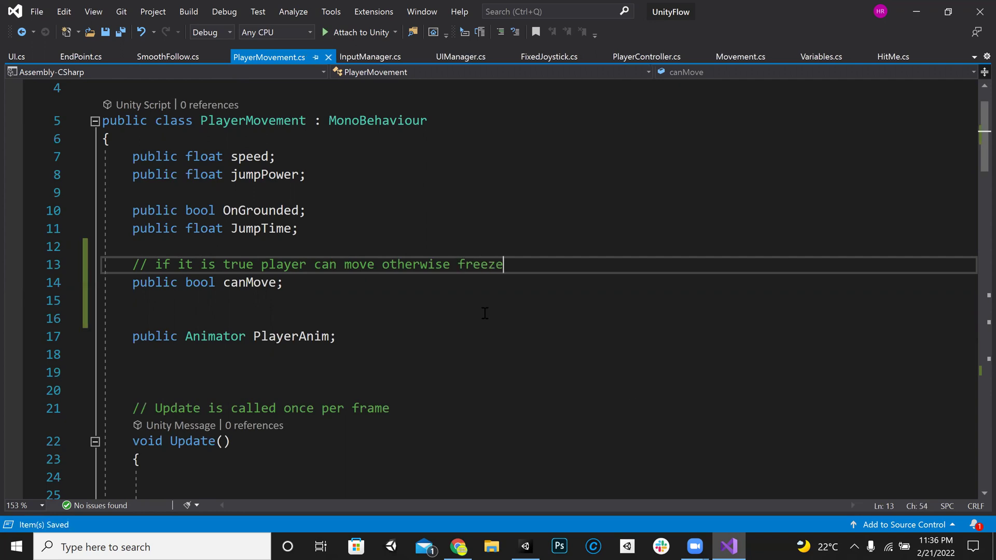
Start an "if (canMove) {" block at the beginning of the Update method.
{"action": "scroll", "coordinate": [488, 317], "scroll_direction": "down", "scroll_amount": 4}
{"action": "scroll", "coordinate": [504, 339], "scroll_direction": "down", "scroll_amount": 2}
{"action": "left_click", "coordinate": [235, 156]}
{"action": "type", "text": "if ("}
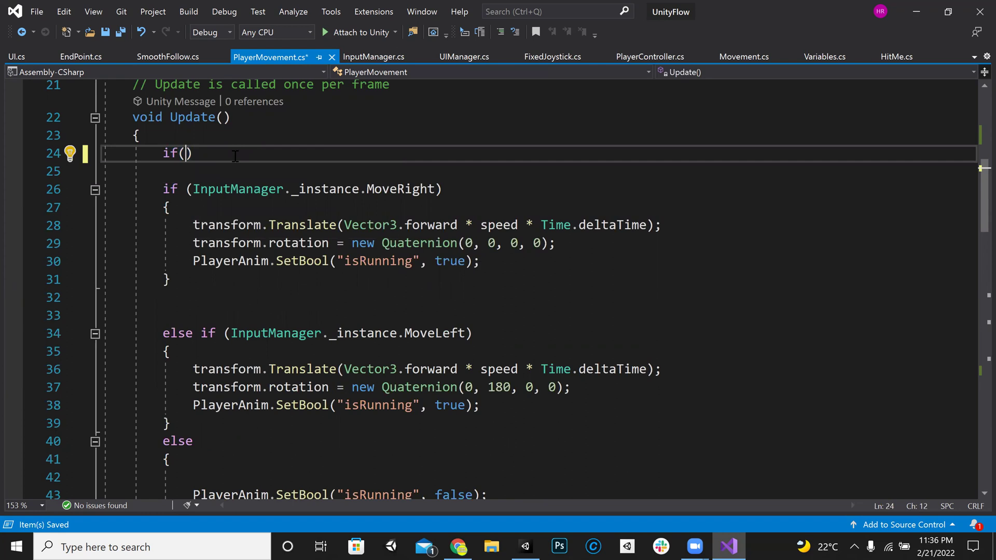
{"action": "type", "text": "canMove) {"}
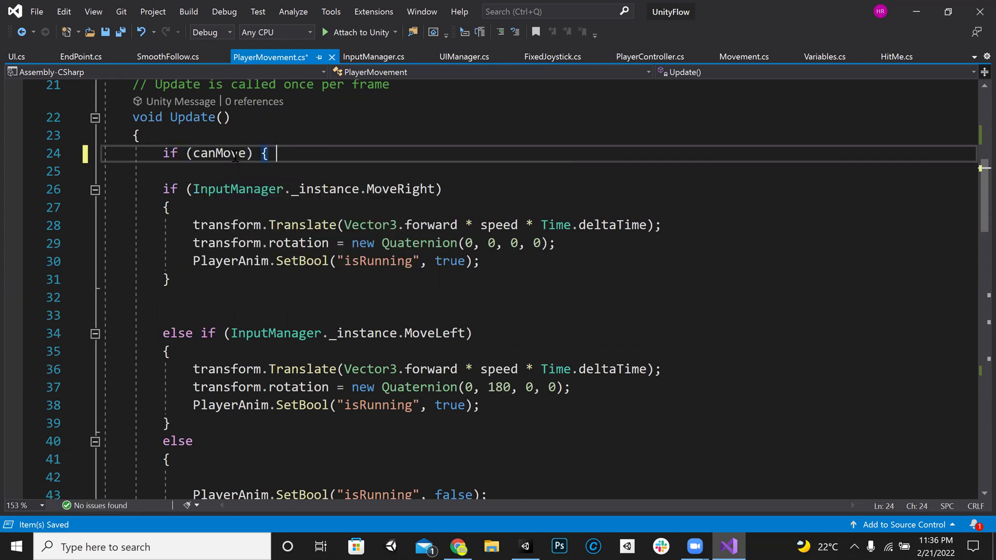
Close the canMove block after the jump code so it wraps all movement code, and save the script.
{"action": "scroll", "coordinate": [244, 417], "scroll_direction": "down", "scroll_amount": 4}
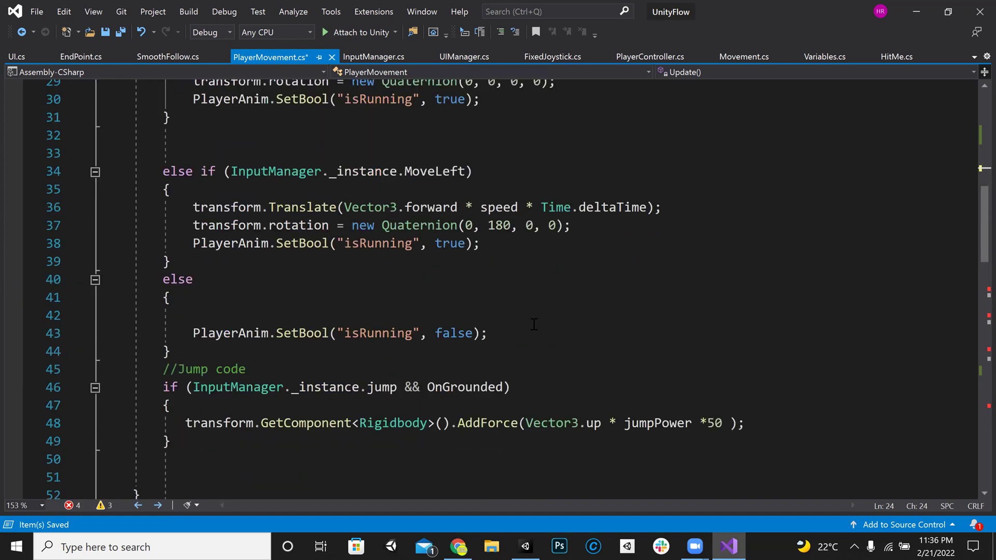
{"action": "left_click", "coordinate": [244, 417]}
{"action": "type", "text": "}"}
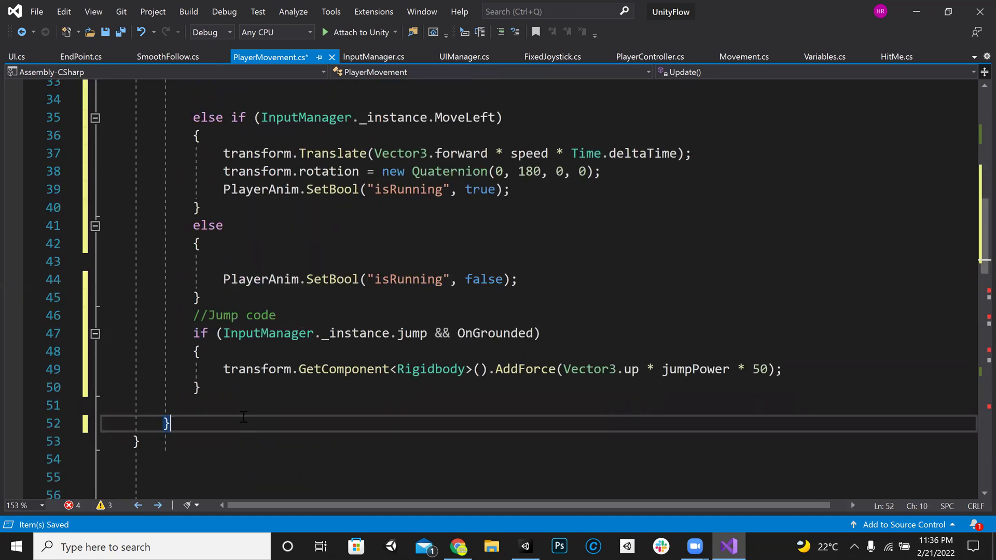
{"action": "scroll", "coordinate": [309, 361], "scroll_direction": "up", "scroll_amount": 6}
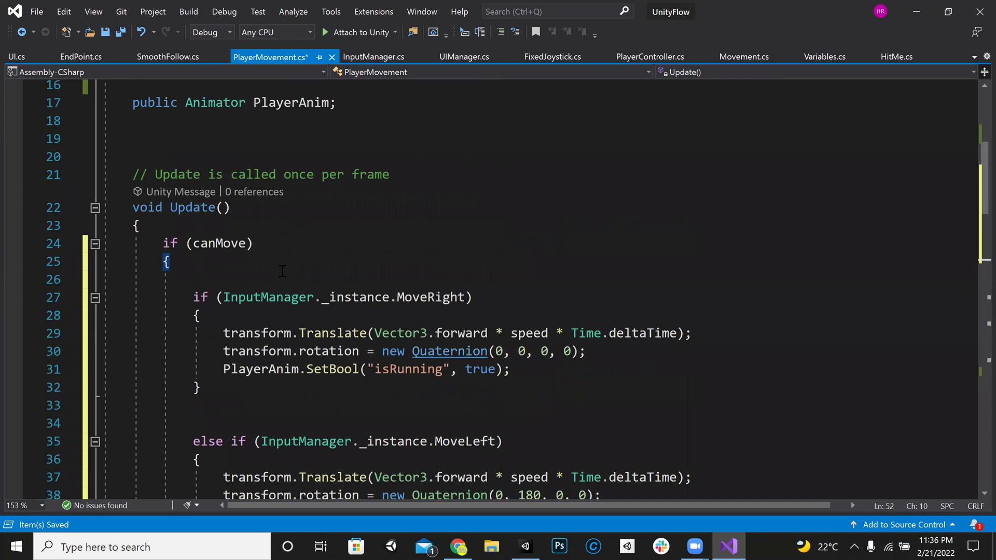
{"action": "key", "text": "ctrl+s"}
In the EndPoint script's OnTriggerEnter method, comment out the "Time.timeScale = 0;" line and save the script.
{"action": "scroll", "coordinate": [330, 275], "scroll_direction": "up", "scroll_amount": 4}
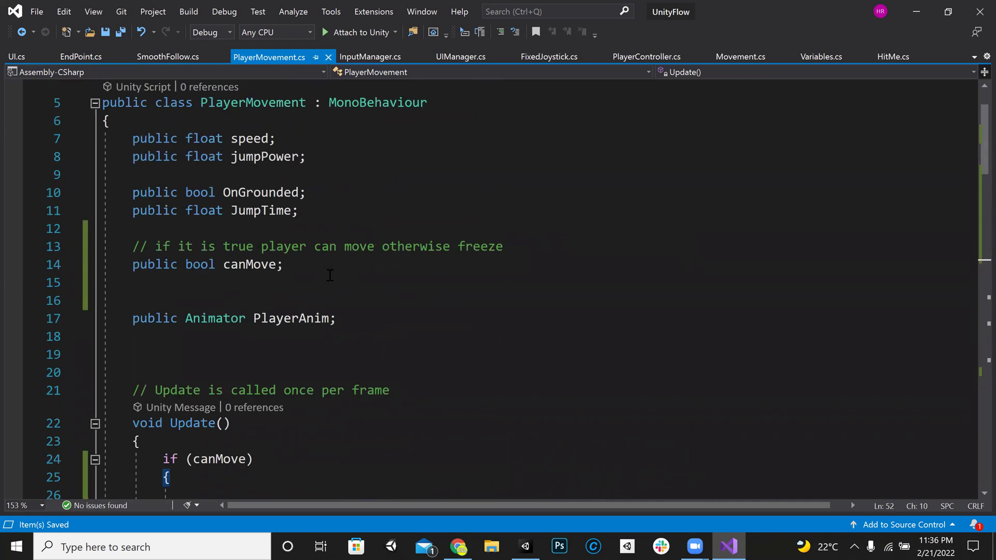
{"action": "scroll", "coordinate": [329, 275], "scroll_direction": "down", "scroll_amount": 10}
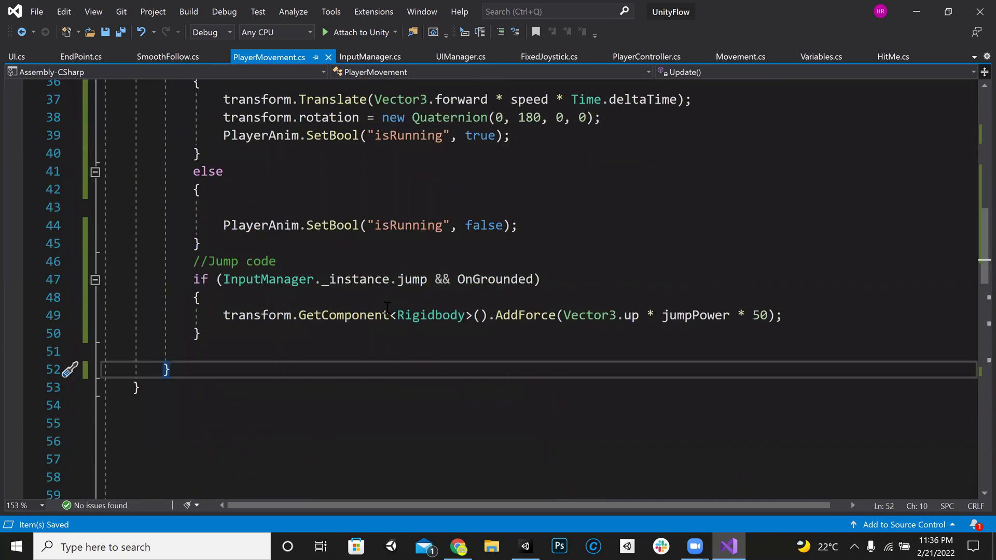
{"action": "scroll", "coordinate": [387, 307], "scroll_direction": "down", "scroll_amount": 14}
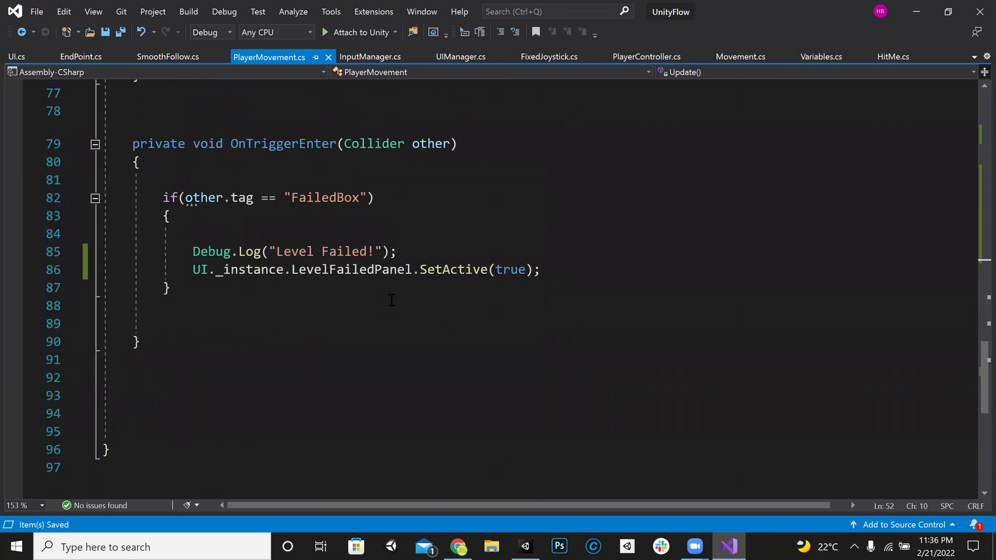
{"action": "scroll", "coordinate": [392, 299], "scroll_direction": "up", "scroll_amount": 6}
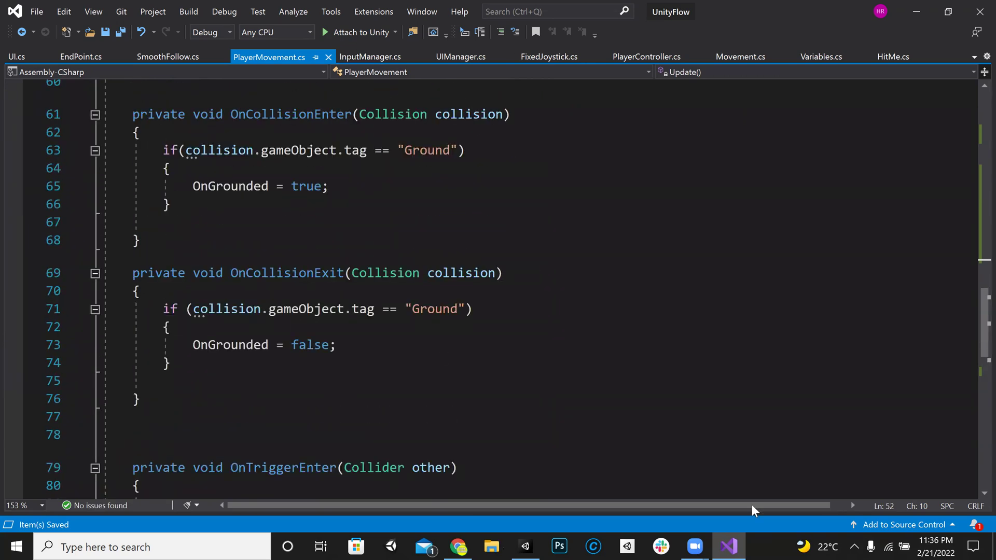
{"action": "scroll", "coordinate": [447, 316], "scroll_direction": "down", "scroll_amount": 3}
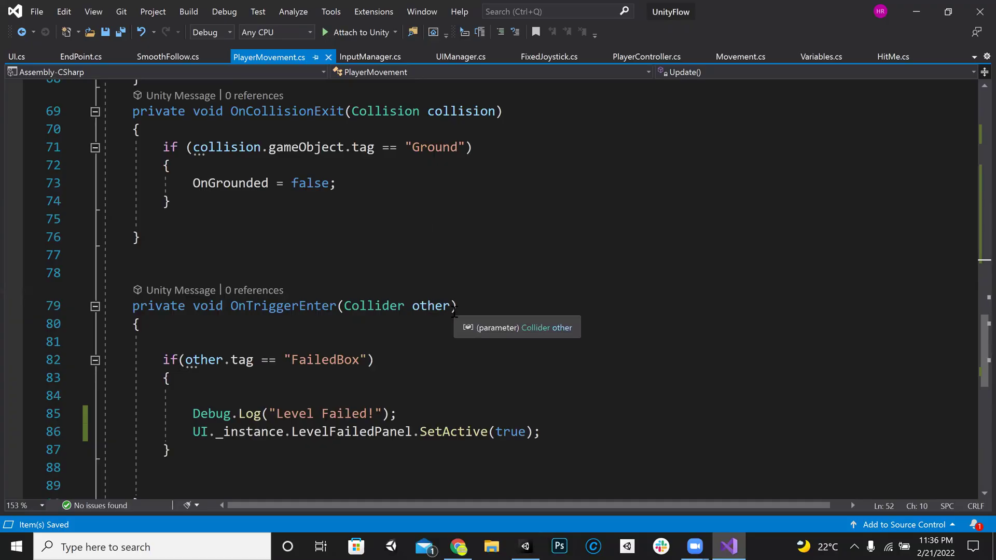
{"action": "left_click", "coordinate": [81, 56]}
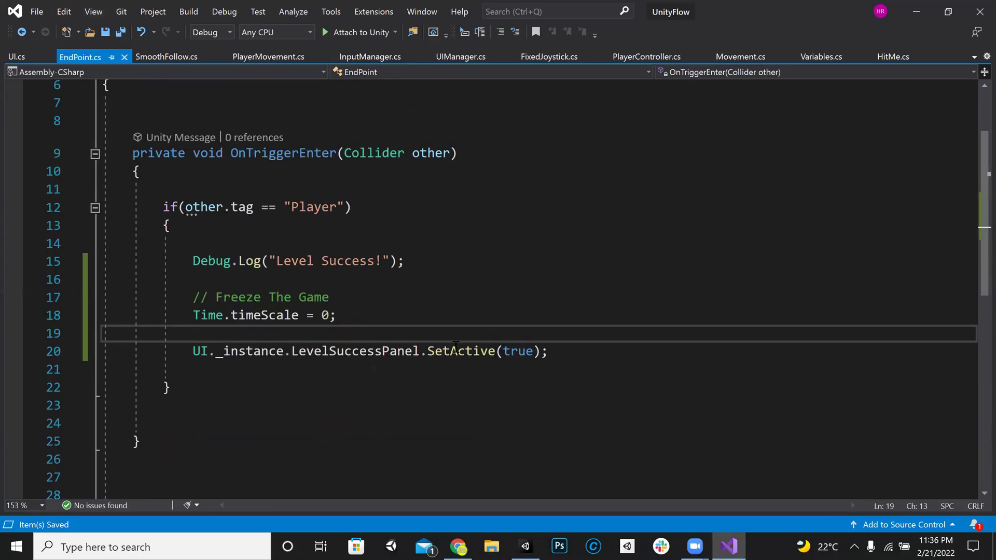
{"action": "left_click", "coordinate": [194, 316]}
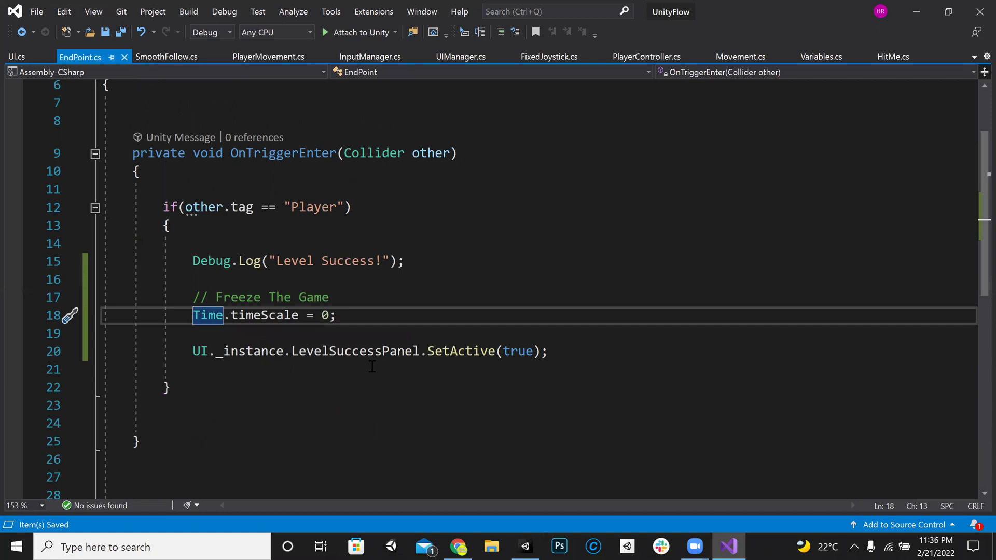
{"action": "type", "text": "//"}
{"action": "key", "text": "ctrl+s"}
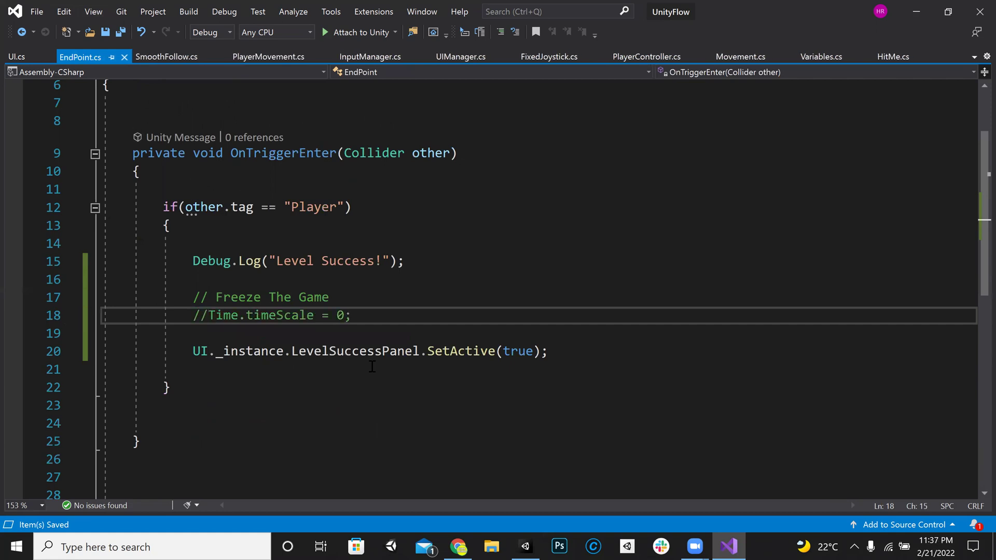
Switch to Unity and enable Can Move on the Player's Player Movement component.
{"action": "key", "text": "Up"}
{"action": "key", "text": "Up"}
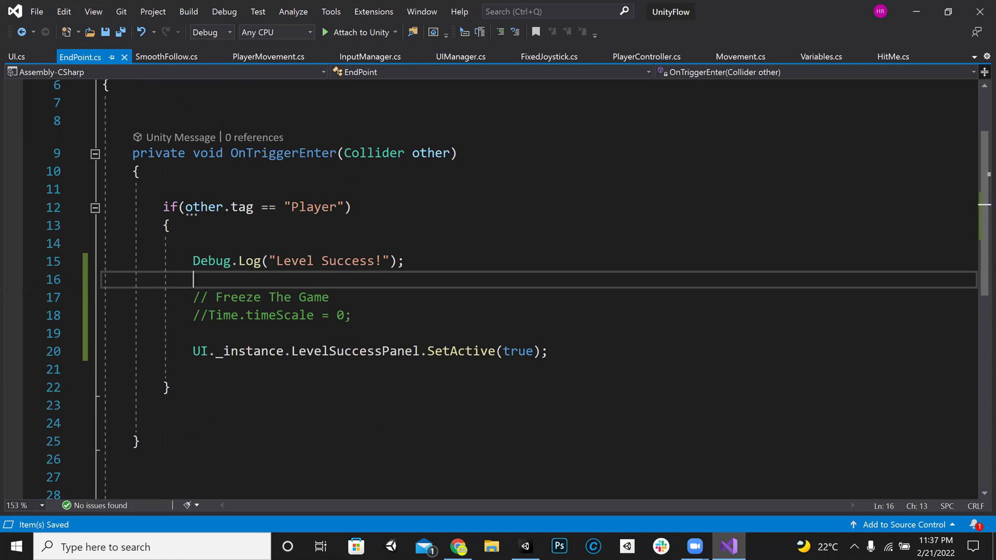
{"action": "key", "text": "alt+Tab"}
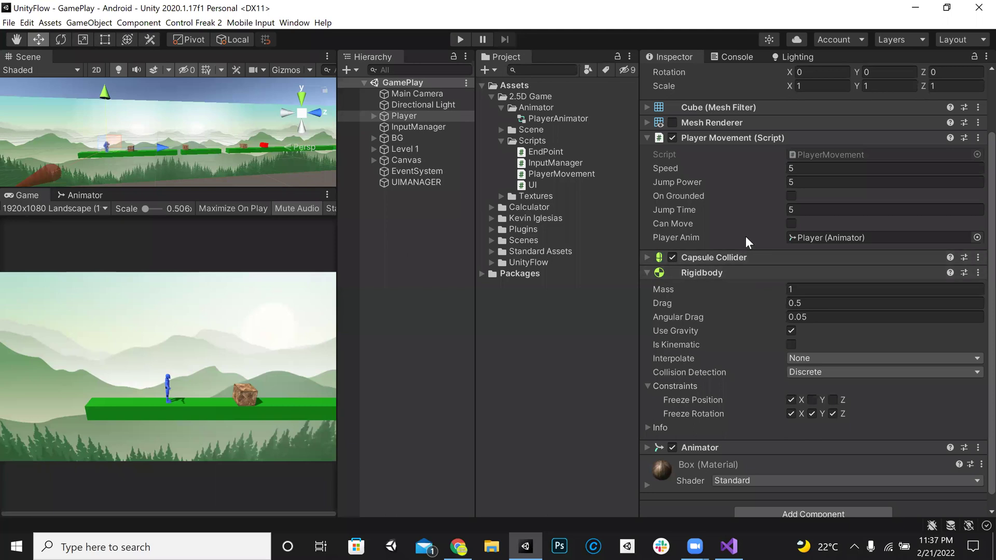
{"action": "left_click", "coordinate": [795, 224]}
Back in Visual Studio, declare "public static PlayerMovement _instance;" below the PlayerAnim variable in the PlayerMovement script and save it.
{"action": "left_click", "coordinate": [729, 546]}
{"action": "scroll", "coordinate": [324, 296], "scroll_direction": "up", "scroll_amount": 3}
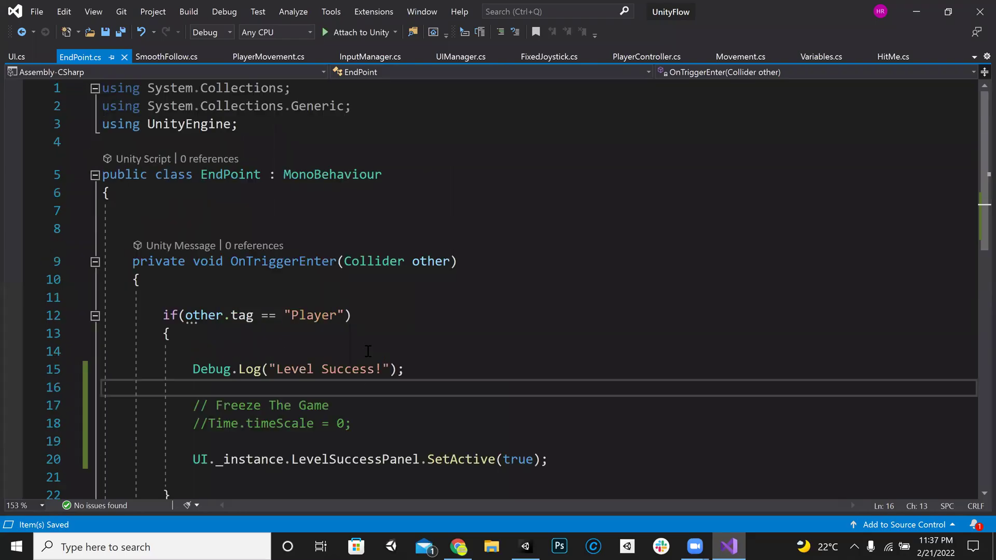
{"action": "left_click", "coordinate": [324, 296]}
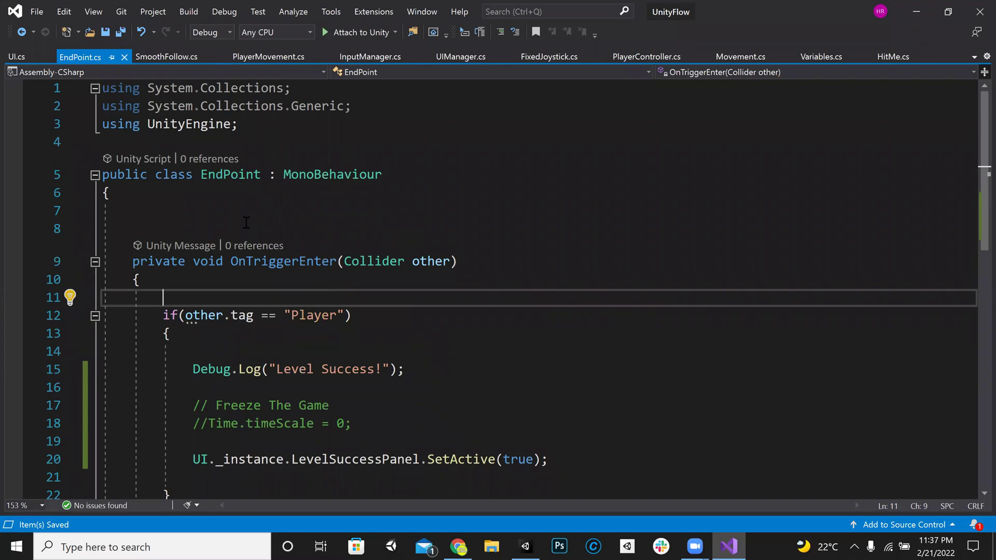
{"action": "left_click", "coordinate": [281, 58]}
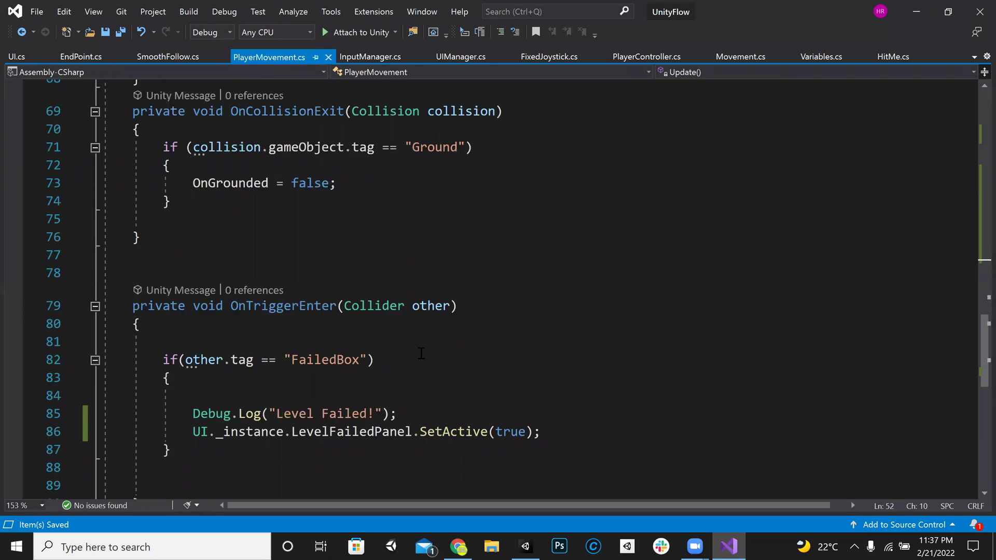
{"action": "scroll", "coordinate": [421, 353], "scroll_direction": "down", "scroll_amount": 9}
{"action": "scroll", "coordinate": [421, 353], "scroll_direction": "up", "scroll_amount": 16}
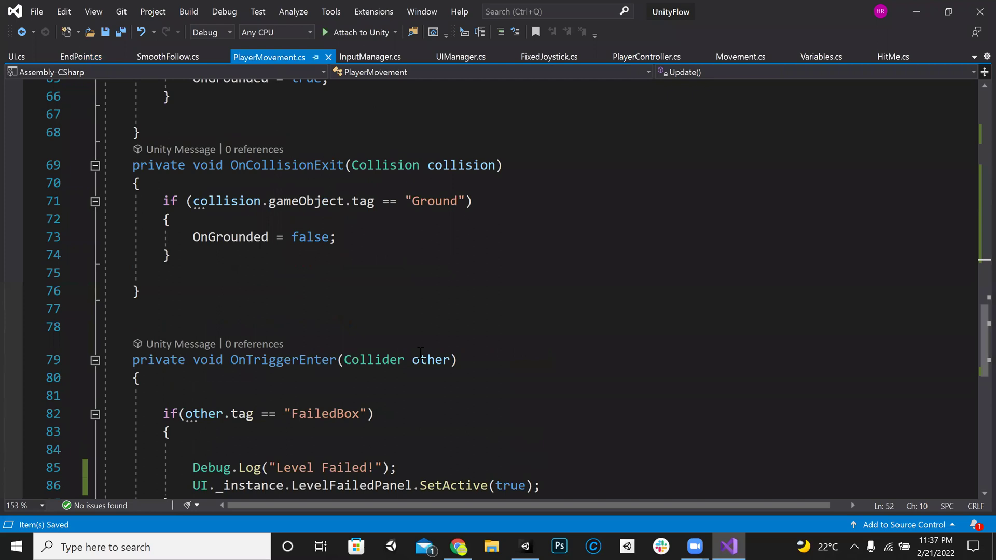
{"action": "scroll", "coordinate": [420, 354], "scroll_direction": "up", "scroll_amount": 12}
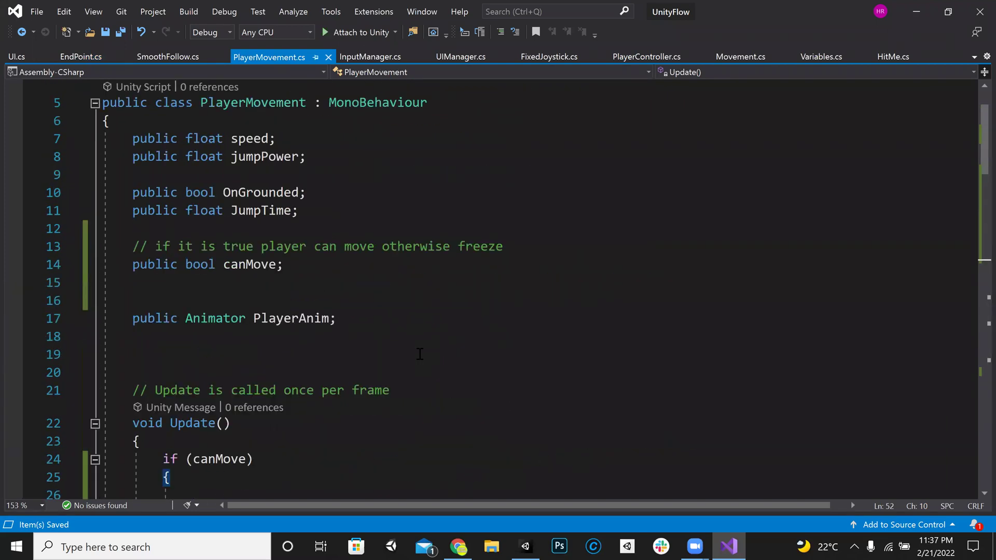
{"action": "scroll", "coordinate": [420, 354], "scroll_direction": "up", "scroll_amount": 2}
{"action": "scroll", "coordinate": [420, 354], "scroll_direction": "down", "scroll_amount": 2}
{"action": "left_click", "coordinate": [199, 324]}
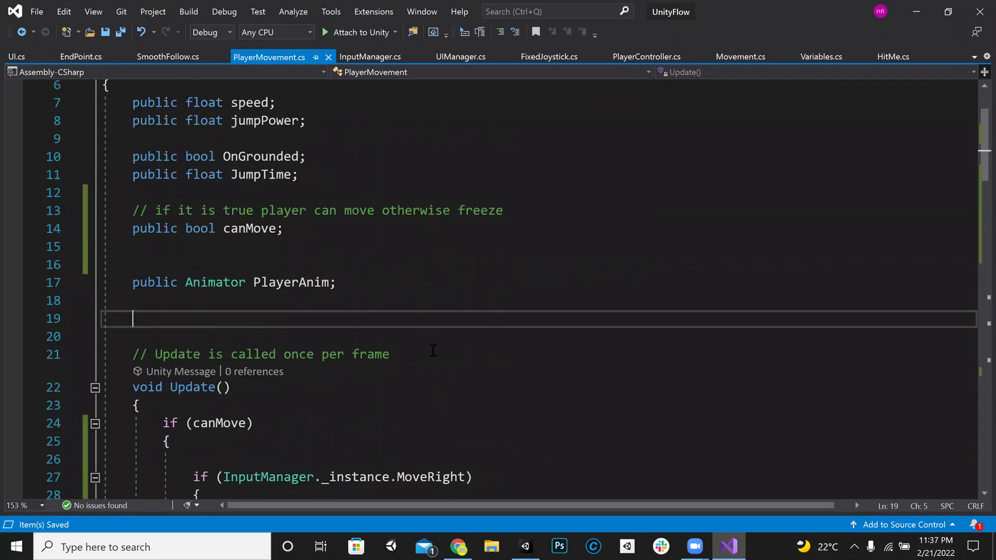
{"action": "type", "text": "p"}
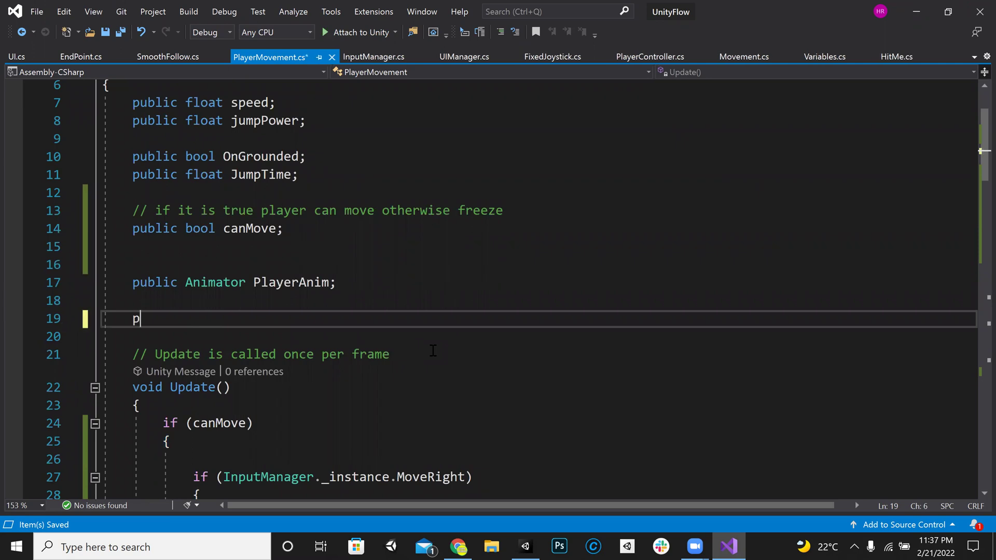
{"action": "type", "text": "ublic static "}
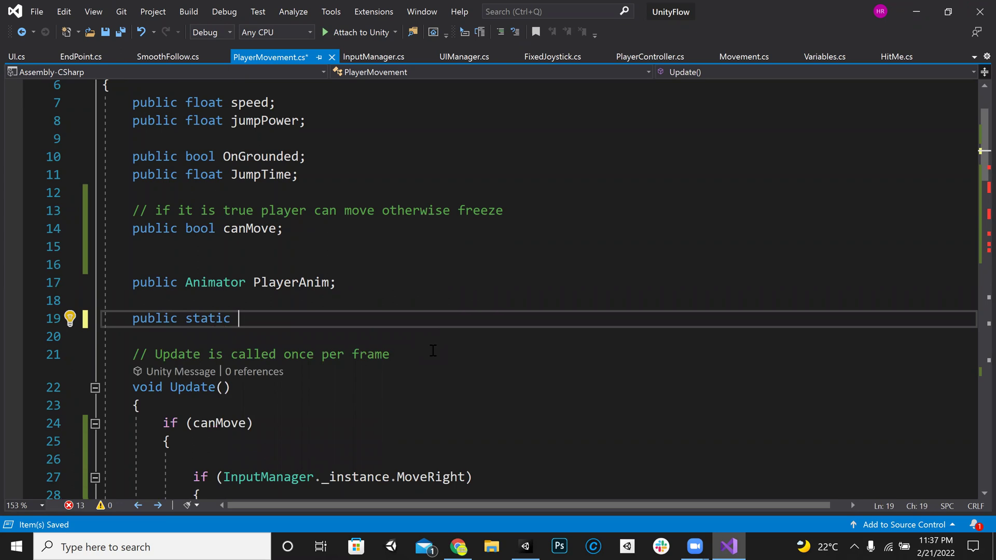
{"action": "type", "text": "PlayerMovement "}
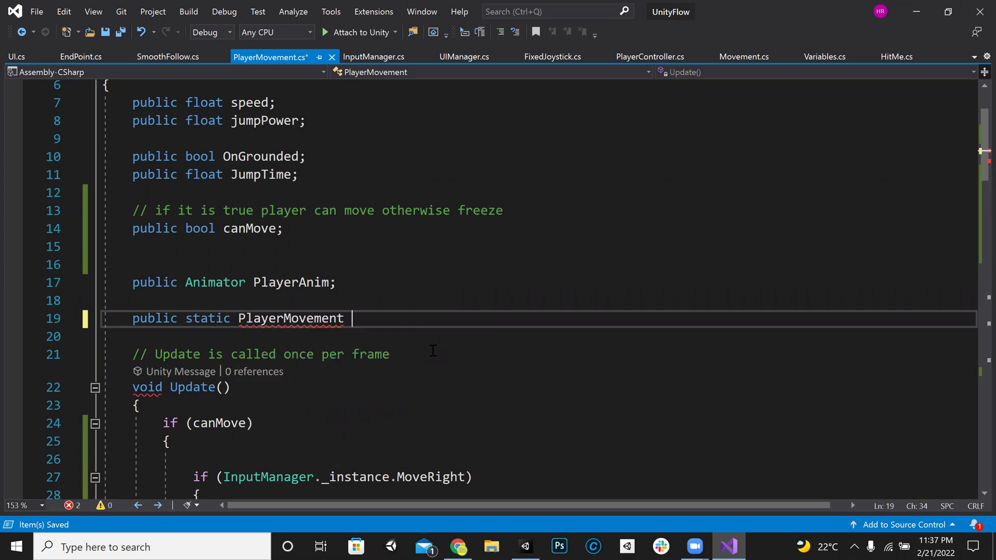
{"action": "type", "text": "_insta"}
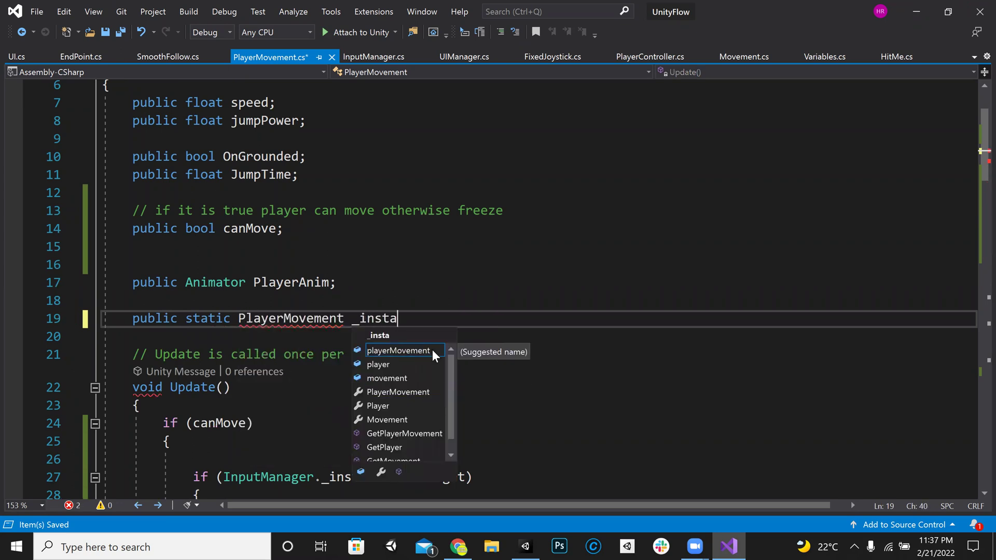
{"action": "type", "text": "n"}
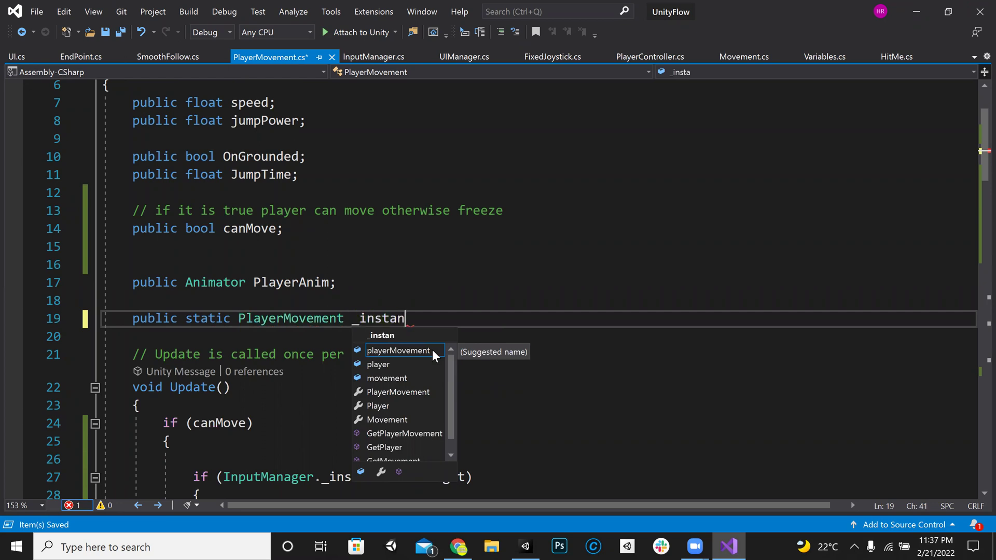
{"action": "type", "text": "ce;"}
{"action": "key", "text": "ctrl+s"}
In the EndPoint script, add "PlayerMovement._instance.canMove = false;" directly above the LevelSuccessPanel line and save.
{"action": "scroll", "coordinate": [437, 332], "scroll_direction": "down", "scroll_amount": 1}
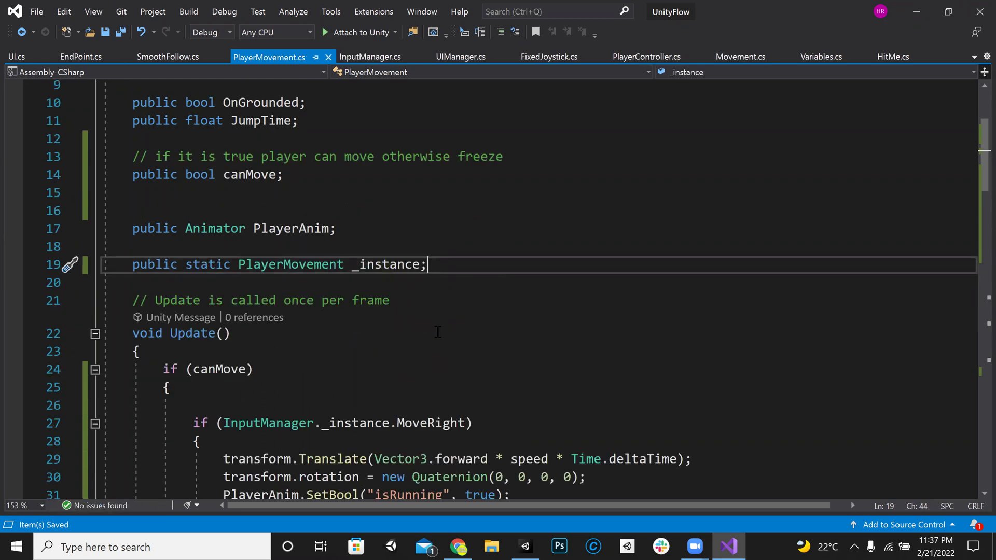
{"action": "scroll", "coordinate": [438, 332], "scroll_direction": "down", "scroll_amount": 1}
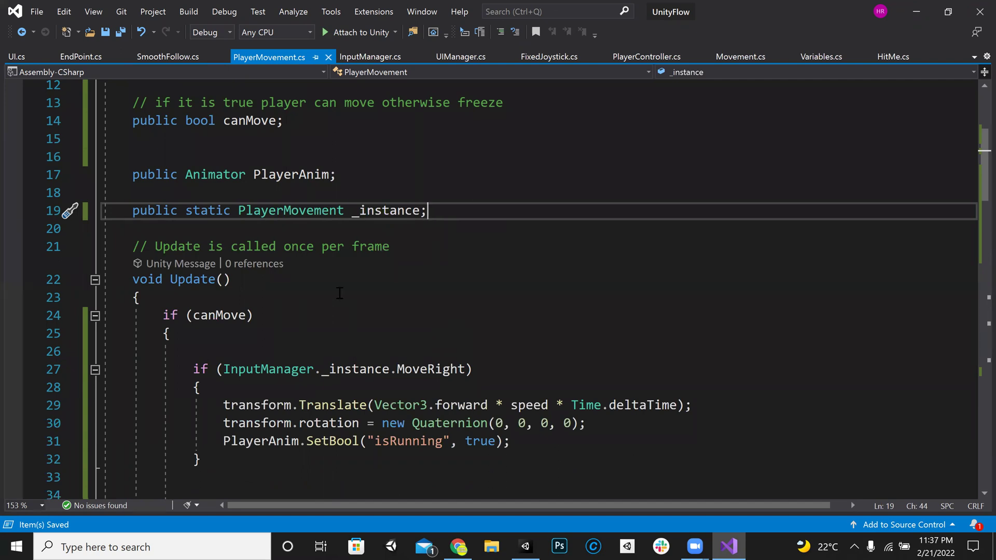
{"action": "left_click", "coordinate": [78, 54]}
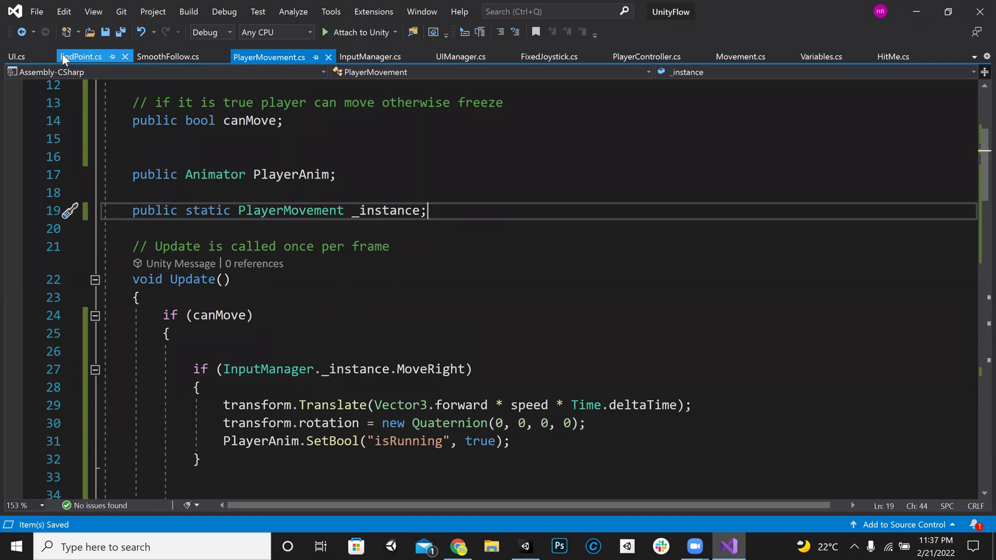
{"action": "scroll", "coordinate": [490, 371], "scroll_direction": "down", "scroll_amount": 3}
{"action": "left_click", "coordinate": [595, 251]}
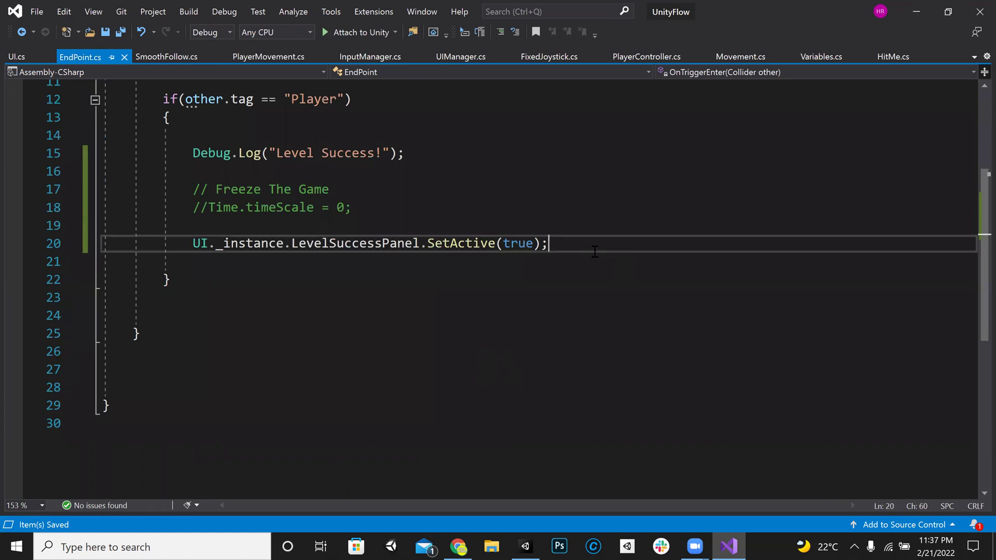
{"action": "left_click", "coordinate": [467, 231]}
{"action": "type", "text": "PlayerMovement"}
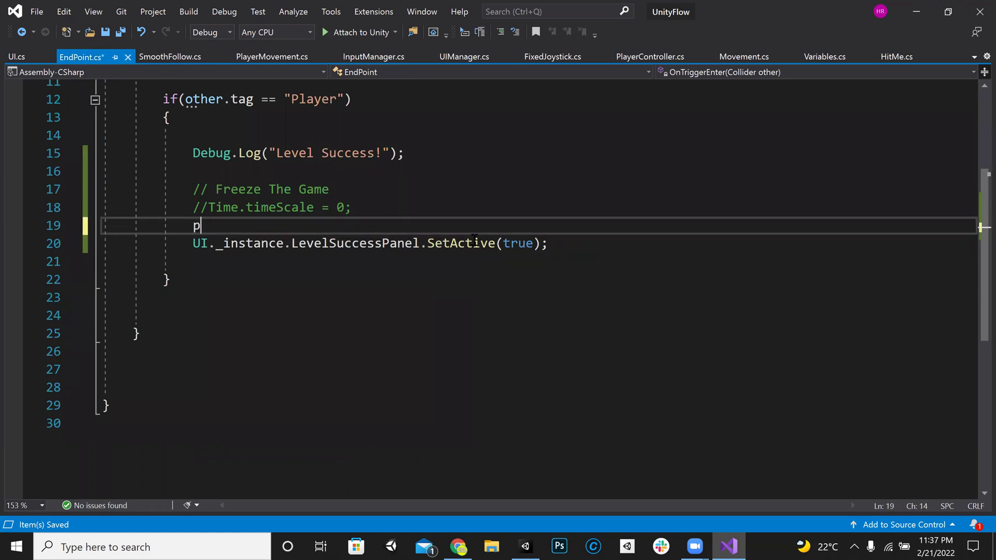
{"action": "type", "text": "._instance"}
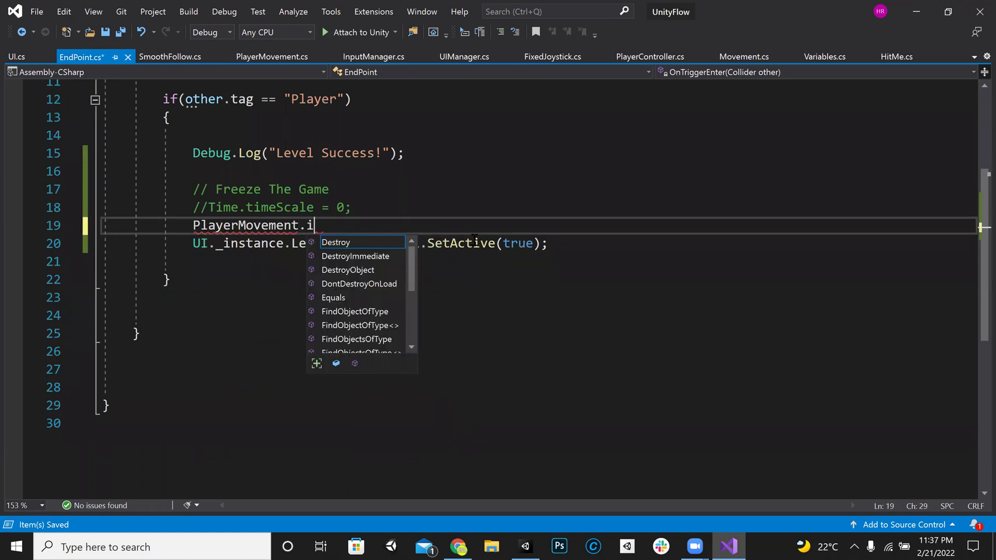
{"action": "type", "text": ".can"}
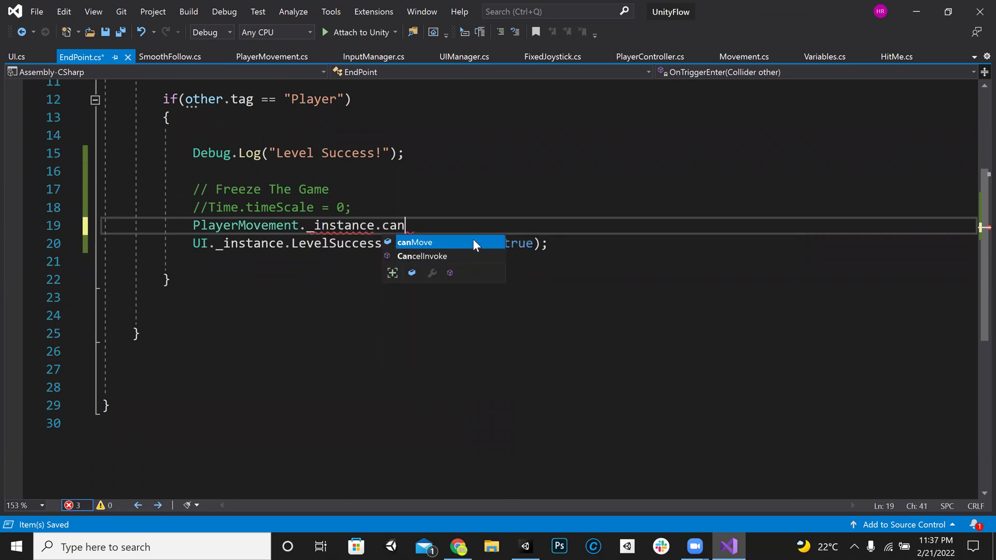
{"action": "type", "text": "Move = false';"}
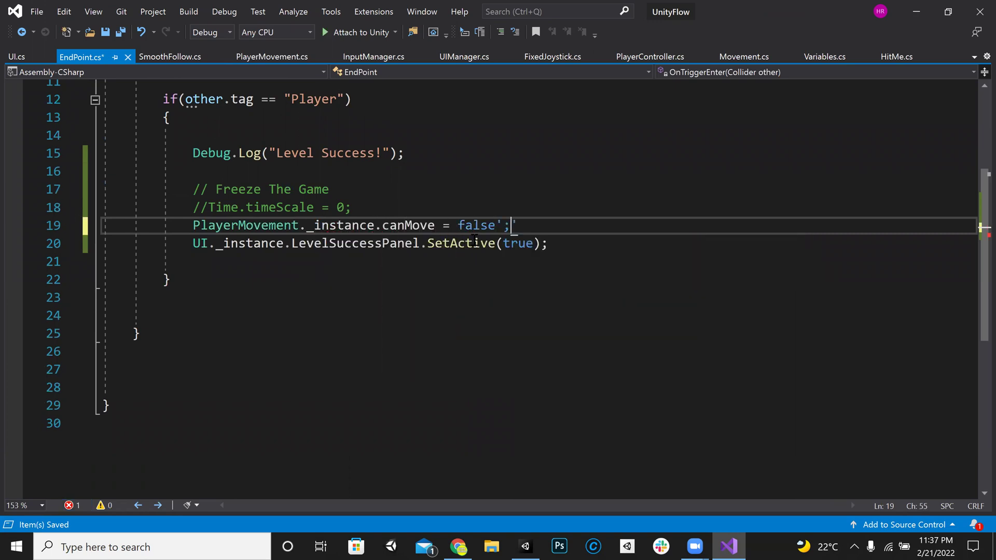
{"action": "key", "text": "BackSpace"}
{"action": "key", "text": "BackSpace"}
{"action": "type", "text": ";"}
{"action": "key", "text": "ctrl+s"}
Switch to Unity, show the Console, save the GamePlay scene and start play mode.
{"action": "left_click", "coordinate": [266, 57]}
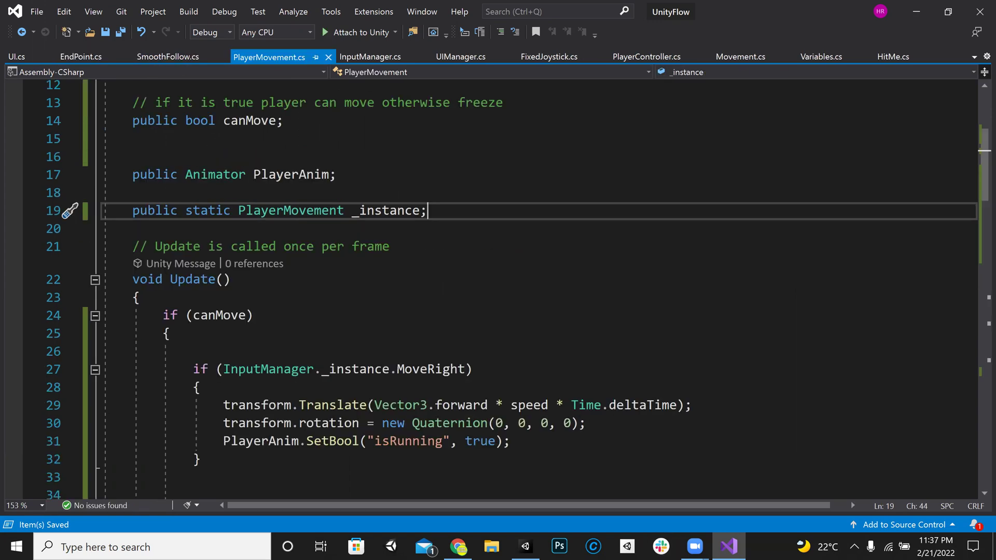
{"action": "left_click", "coordinate": [526, 546]}
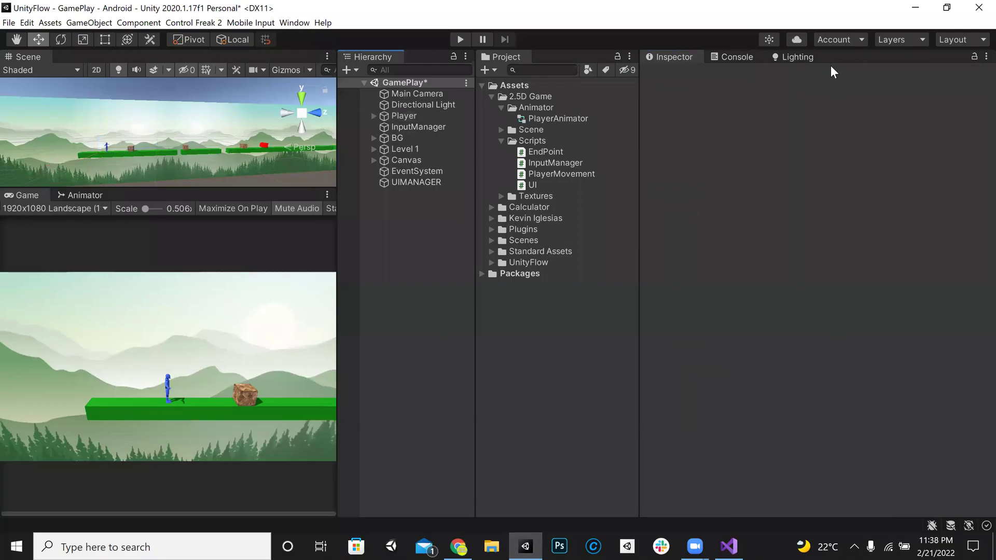
{"action": "left_click", "coordinate": [739, 61]}
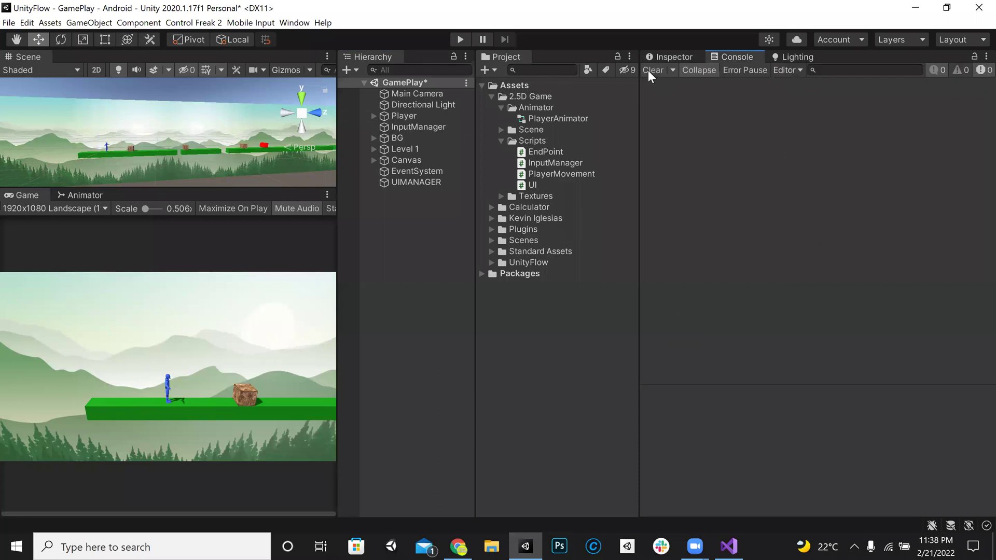
{"action": "key", "text": "ctrl+s"}
{"action": "left_click", "coordinate": [459, 40]}
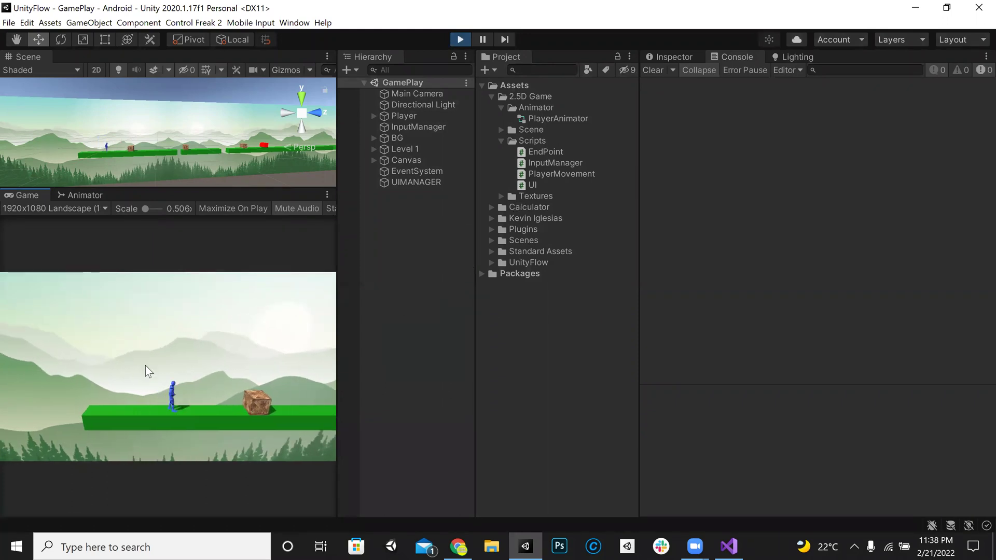
Check the Can Move setting of the Player in the Inspector and widen the Game view for the play test.
{"action": "left_click", "coordinate": [409, 117]}
{"action": "left_click", "coordinate": [676, 57]}
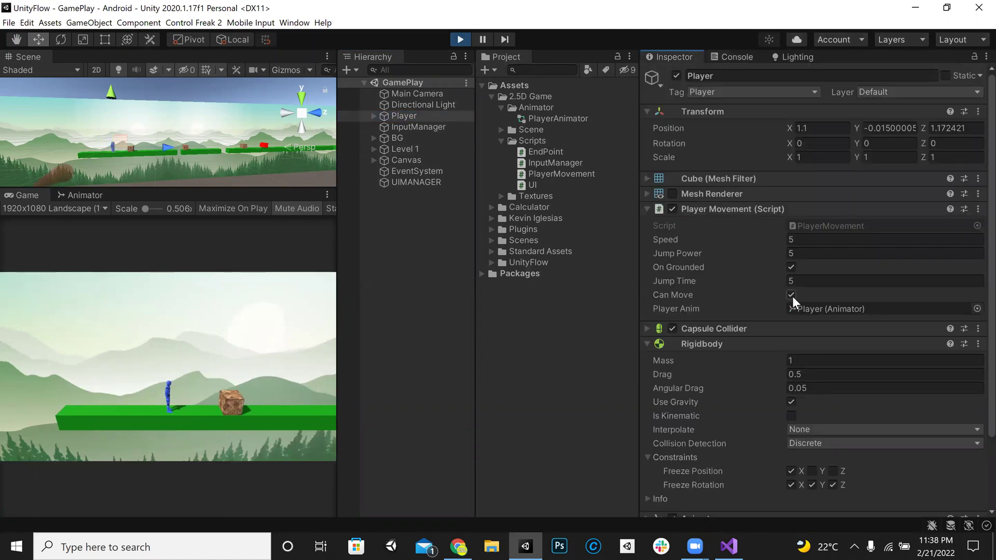
{"action": "left_click_drag", "start_coordinate": [336, 311], "coordinate": [506, 317]}
{"action": "left_click", "coordinate": [290, 340]}
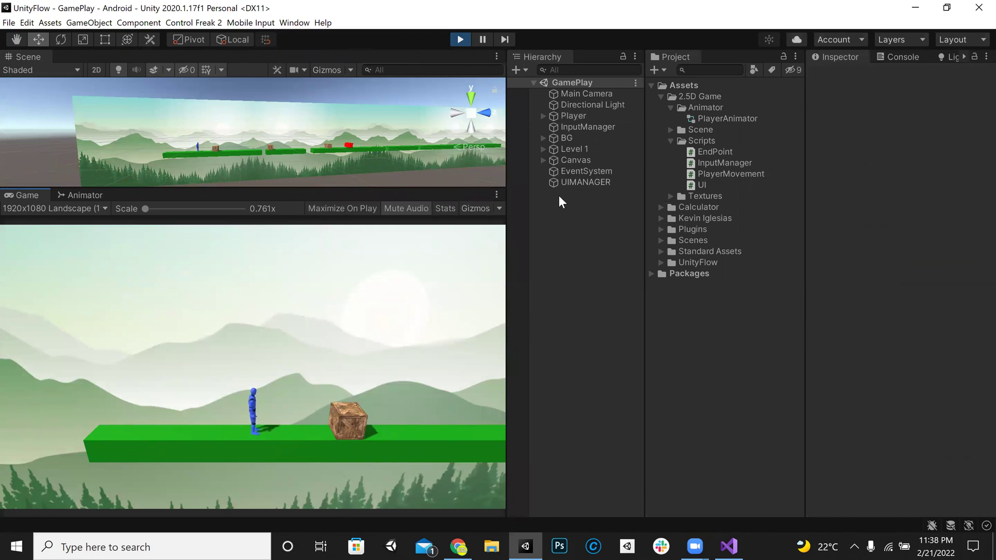
Inspect the InputManager and Player script settings during play mode and stop the game.
{"action": "left_click", "coordinate": [578, 127]}
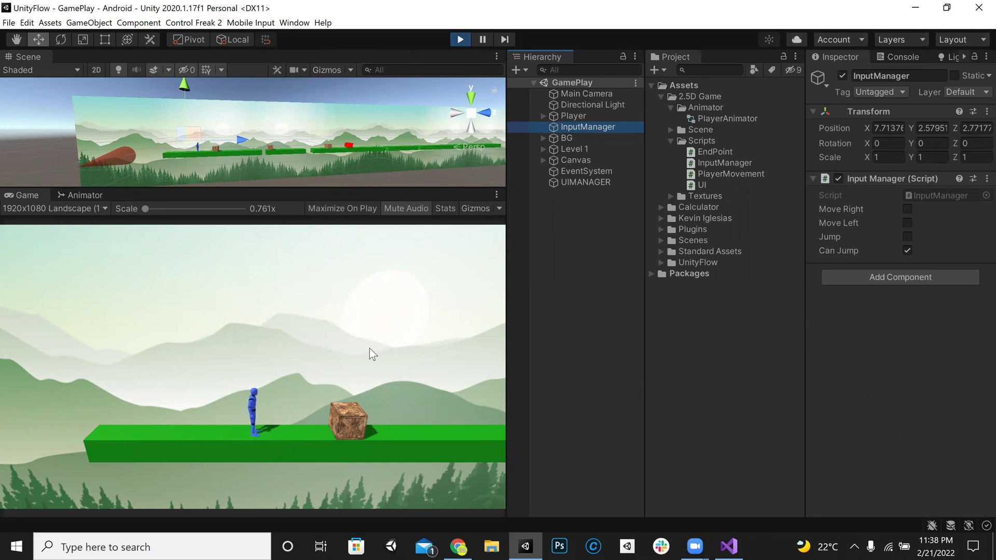
{"action": "left_click", "coordinate": [578, 118]}
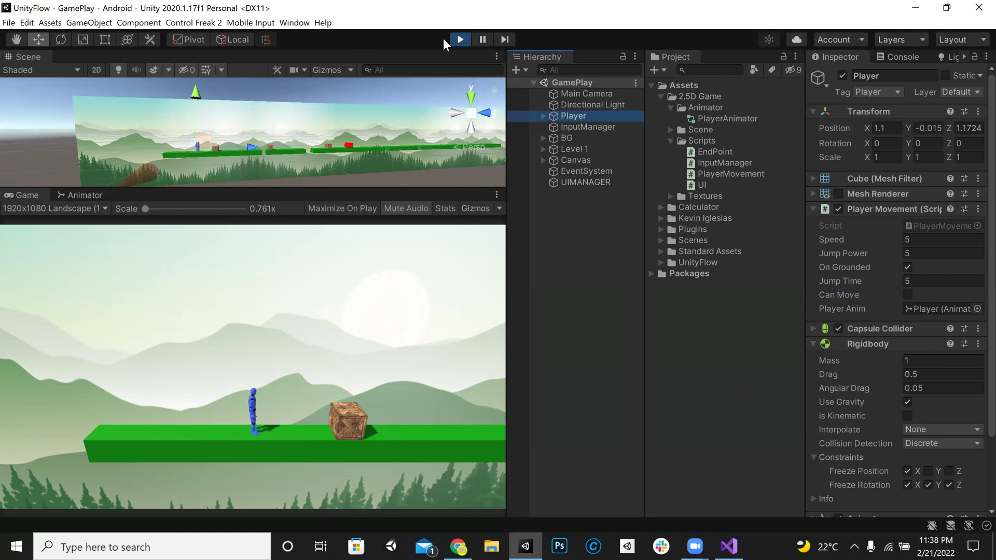
{"action": "left_click", "coordinate": [460, 39]}
Add a UI Image as a child of the Canvas.
{"action": "left_click", "coordinate": [543, 160]}
{"action": "left_click", "coordinate": [571, 160]}
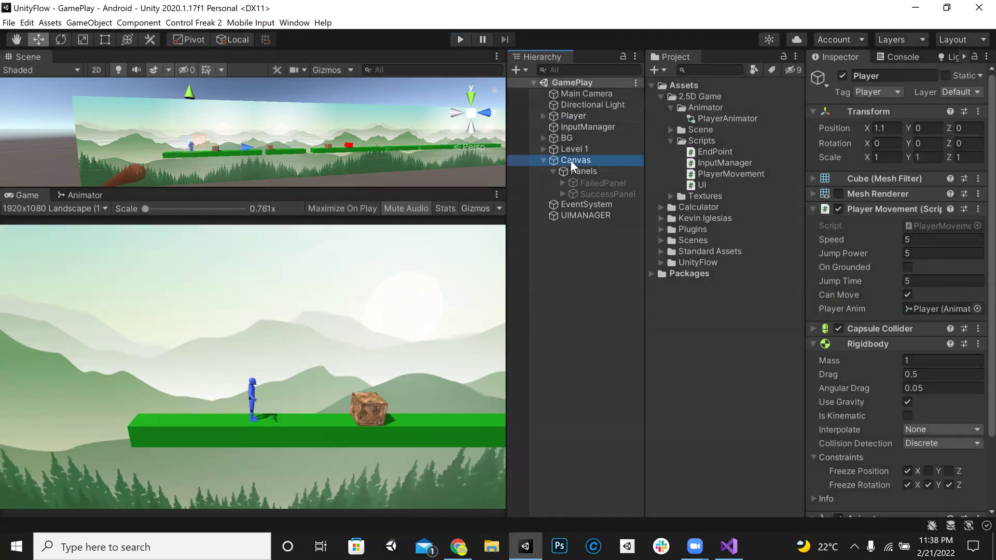
{"action": "right_click", "coordinate": [567, 161]}
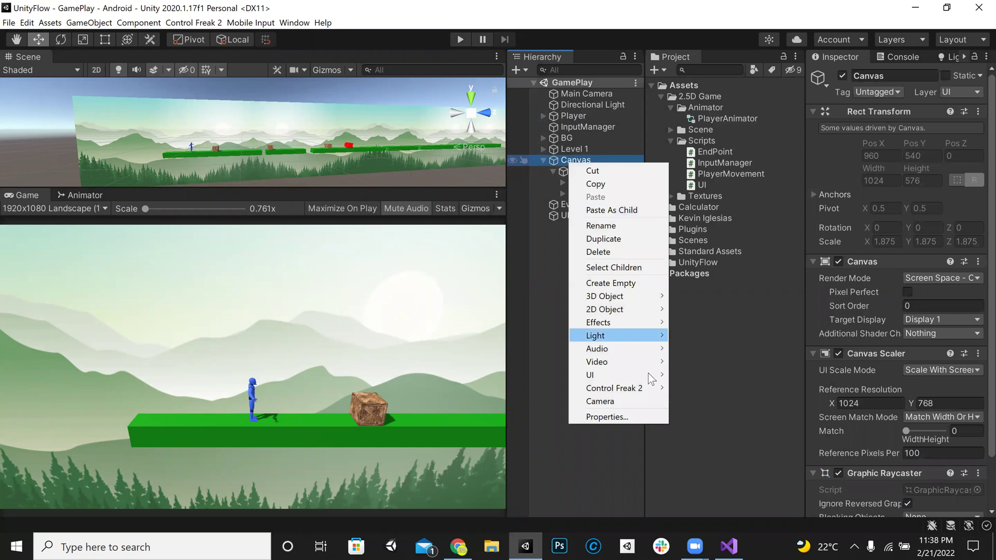
{"action": "mouse_move", "coordinate": [649, 375]}
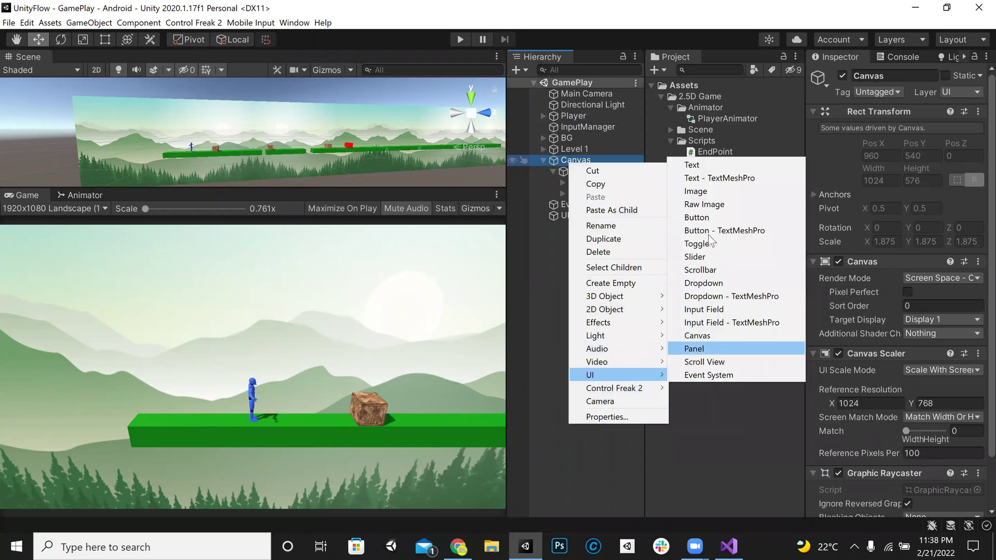
{"action": "left_click", "coordinate": [702, 191]}
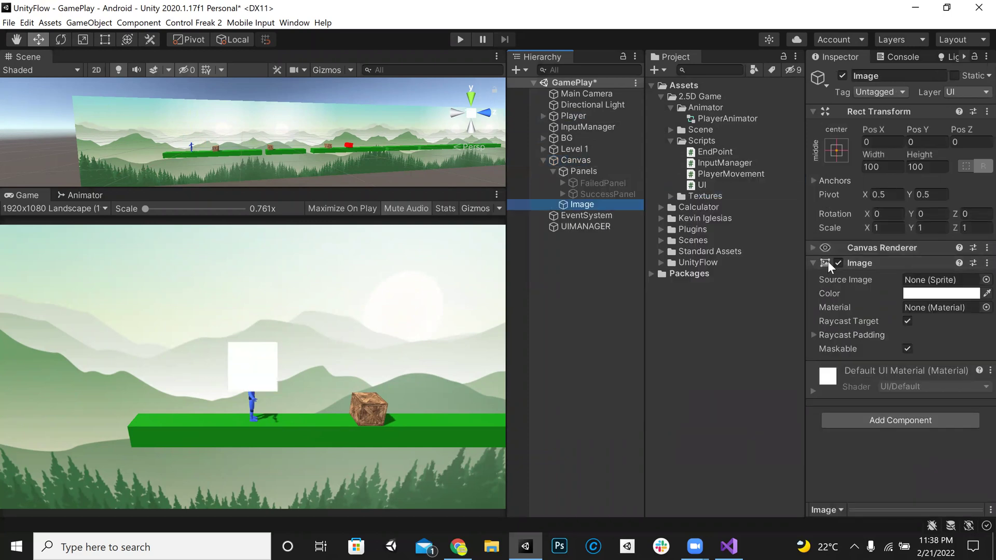
Anchor the new image to the canvas's top-left corner and rename it Pause.
{"action": "left_click", "coordinate": [833, 159]}
{"action": "left_click", "coordinate": [876, 251]}
{"action": "left_click", "coordinate": [611, 198]}
{"action": "left_click", "coordinate": [611, 204]}
{"action": "left_click", "coordinate": [907, 76]}
{"action": "type", "text": "Pause"}
{"action": "key", "text": "Return"}
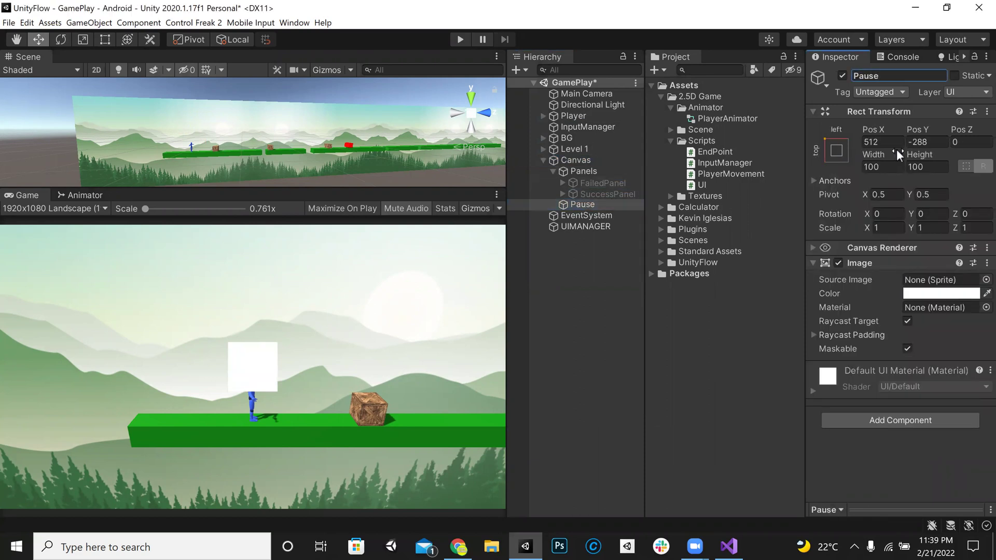
Set the Pause image's Pos X and Pos Y to 0.
{"action": "double_click", "coordinate": [595, 204]}
{"action": "left_click", "coordinate": [875, 142]}
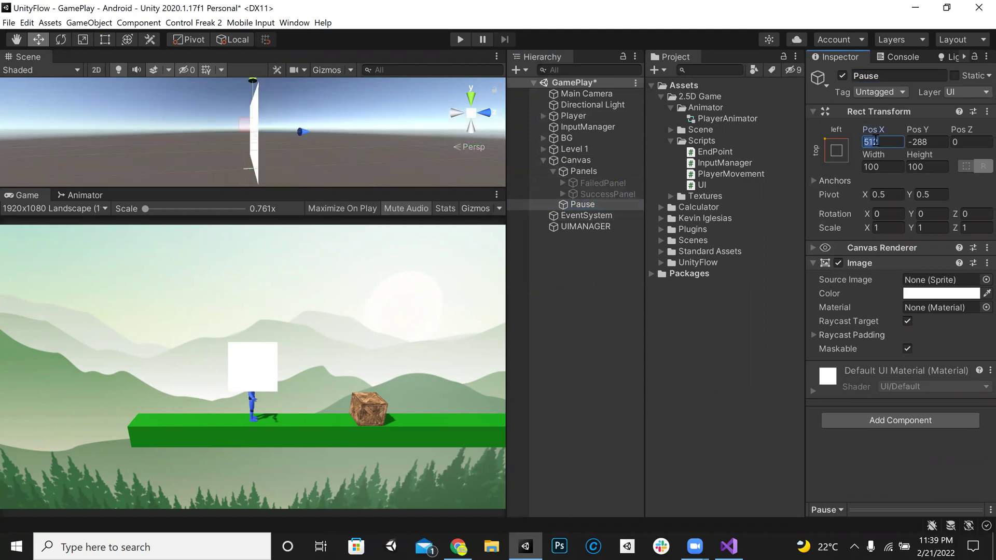
{"action": "type", "text": "0"}
{"action": "key", "text": "Tab"}
{"action": "type", "text": "0"}
Move the Pause image into the visible canvas area, to about Pos X 69 and Pos Y -67.
{"action": "left_click", "coordinate": [586, 200]}
{"action": "left_click", "coordinate": [97, 70]}
{"action": "key", "text": "t"}
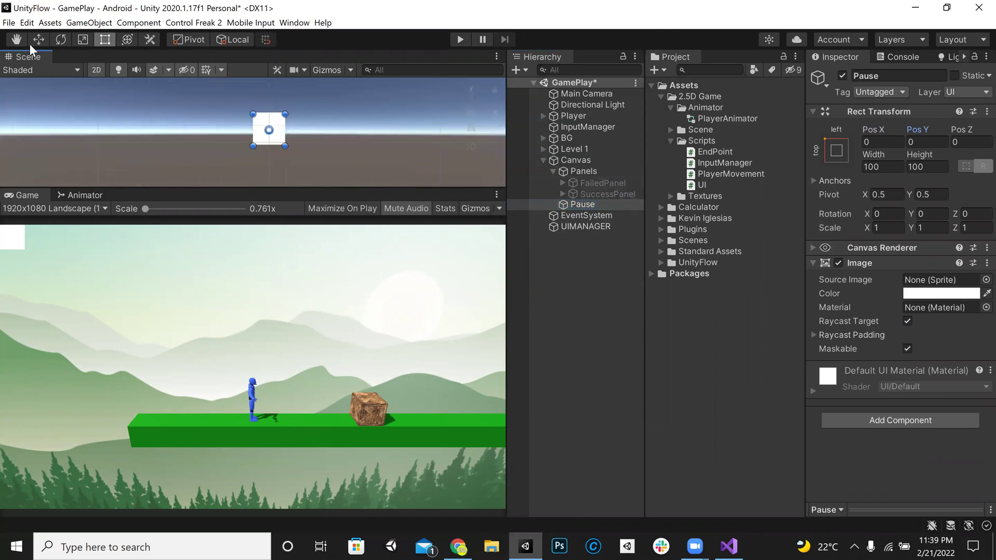
{"action": "left_click", "coordinate": [38, 42]}
{"action": "left_click_drag", "start_coordinate": [310, 134], "coordinate": [327, 136]}
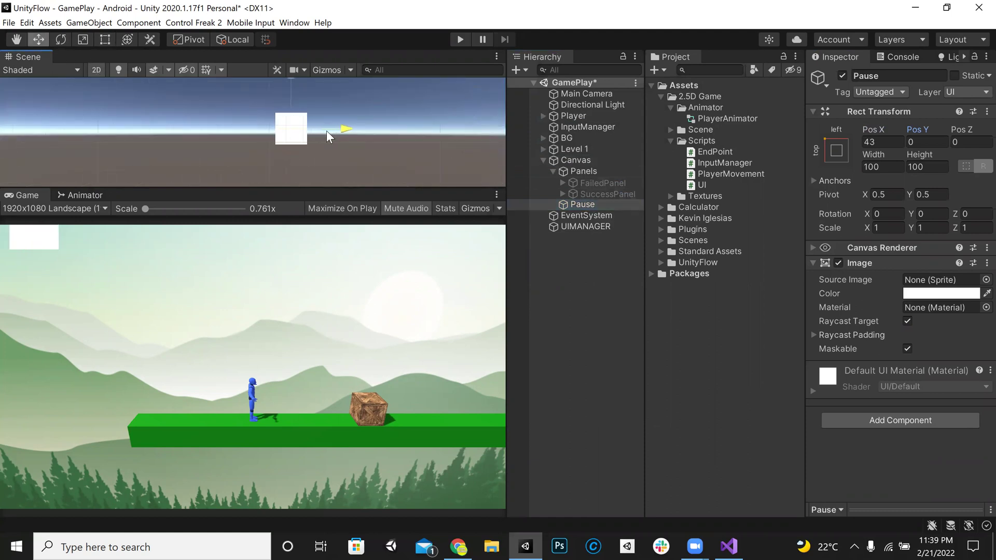
{"action": "left_click_drag", "start_coordinate": [281, 102], "coordinate": [283, 123]}
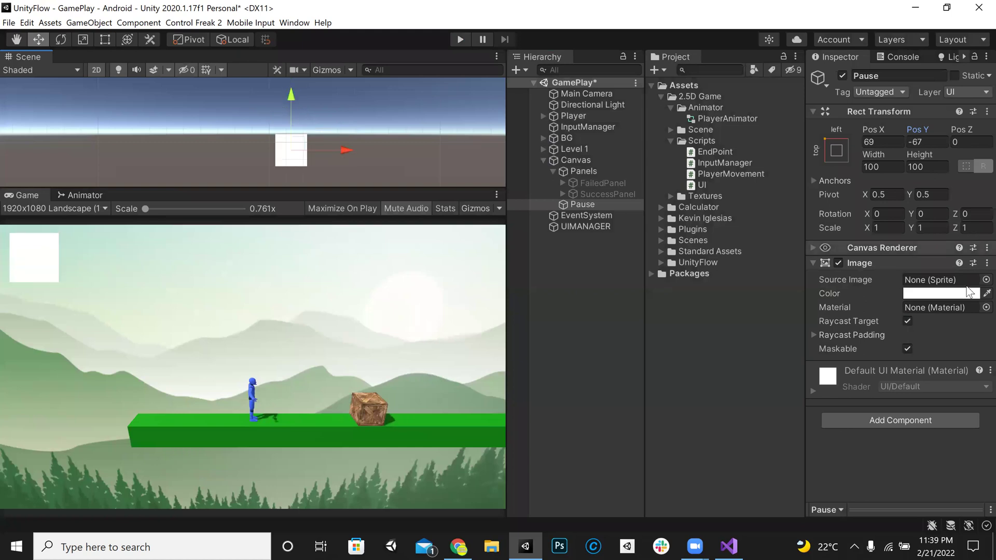
Search the sprites for "pause" and assign CF-Button-Pause as the Pause image's source image.
{"action": "left_click", "coordinate": [984, 280]}
{"action": "type", "text": "pau"}
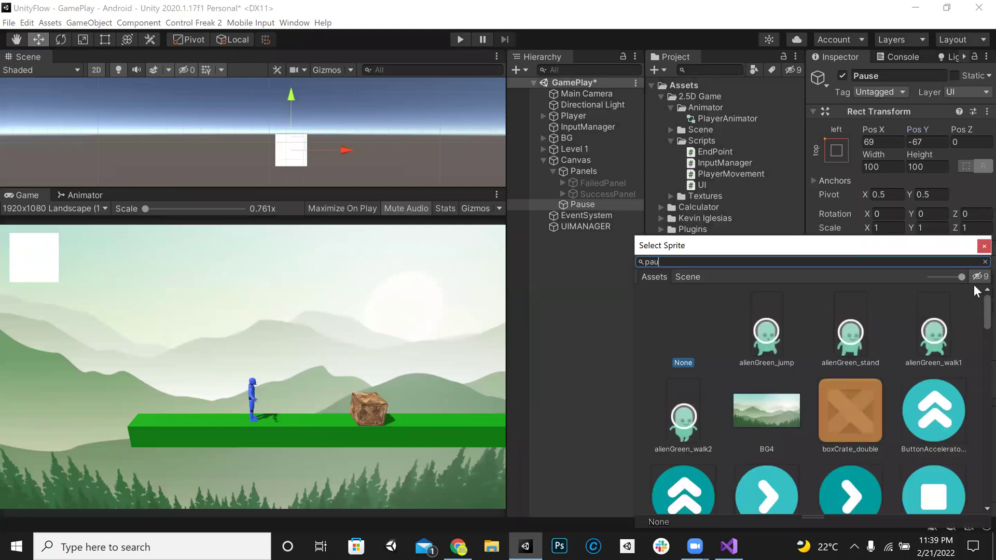
{"action": "type", "text": "se"}
{"action": "left_click", "coordinate": [752, 332]}
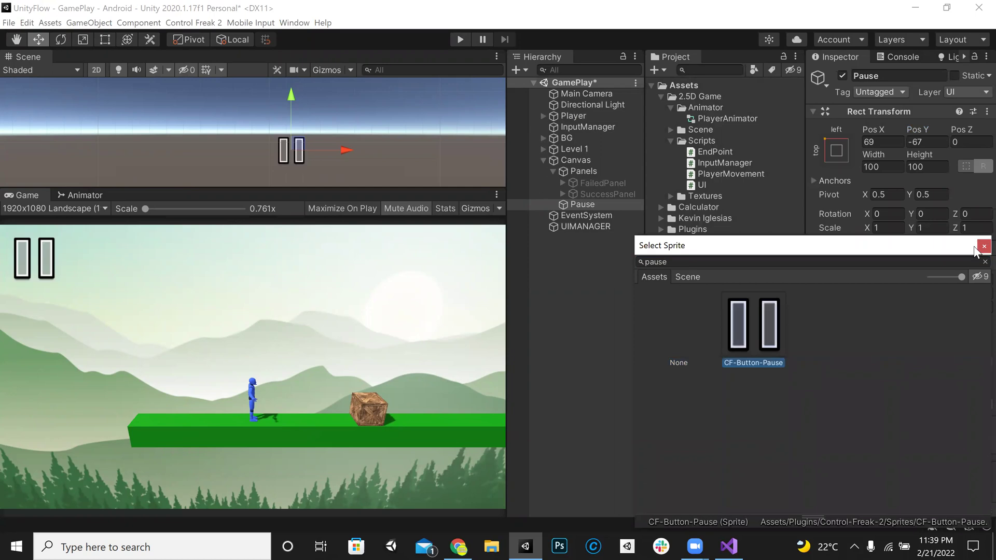
{"action": "left_click", "coordinate": [983, 247]}
Set the Pause image's width and height to 45.
{"action": "left_click", "coordinate": [883, 167]}
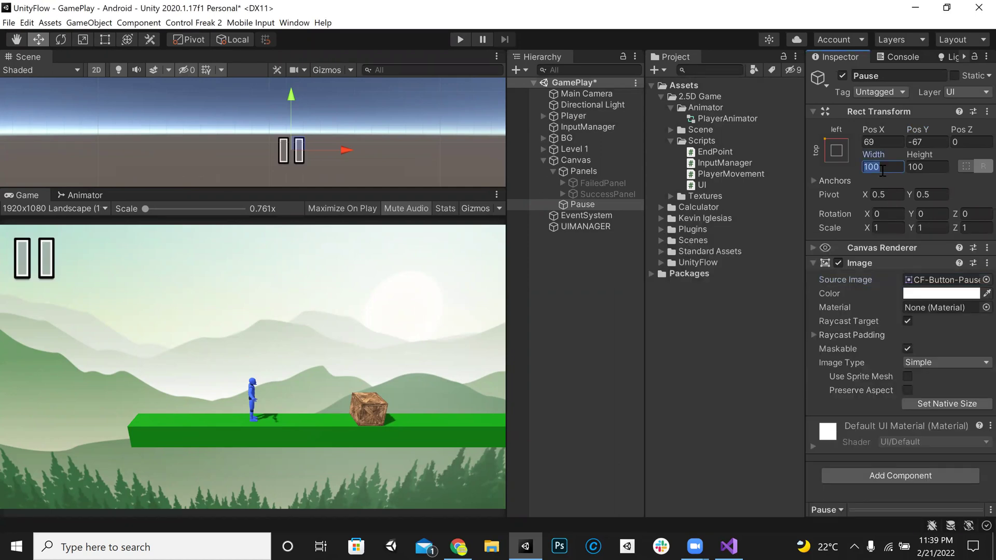
{"action": "type", "text": "45"}
{"action": "key", "text": "Tab"}
{"action": "type", "text": "45"}
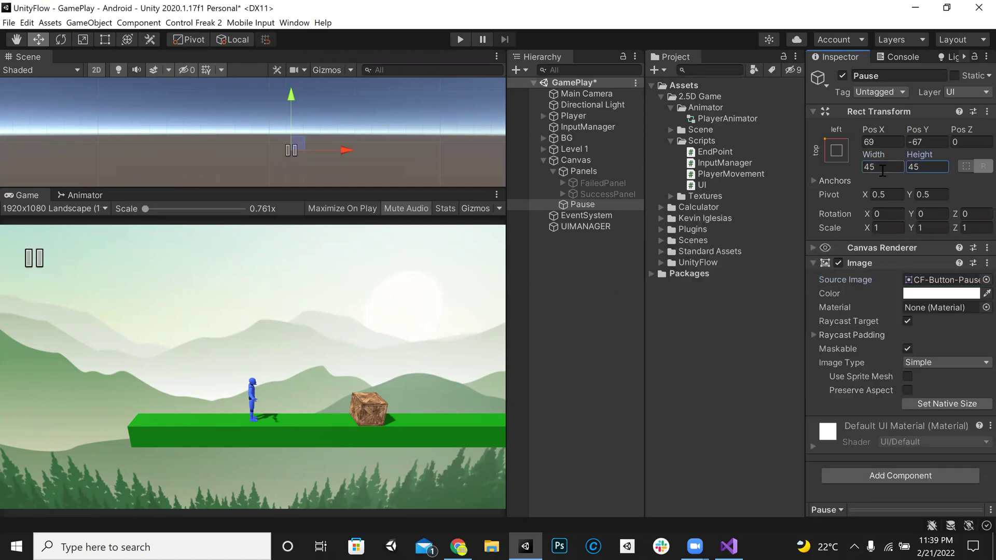
Shift the Pause image closer to the canvas's top-left corner, to about Pos Y -48, and save the scene.
{"action": "left_click_drag", "start_coordinate": [294, 94], "coordinate": [293, 88]}
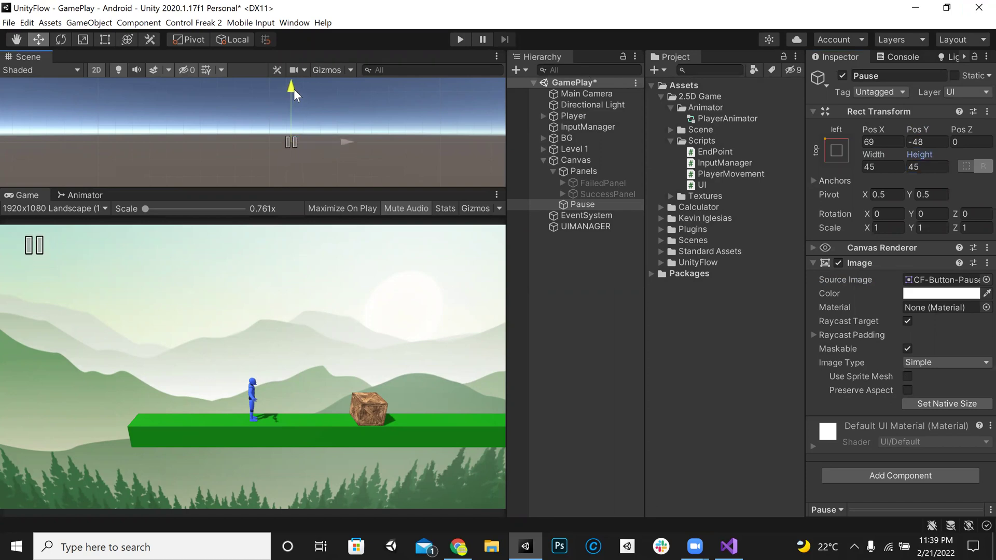
{"action": "left_click_drag", "start_coordinate": [344, 144], "coordinate": [334, 141]}
{"action": "key", "text": "ctrl+s"}
Switch to Visual Studio and insert blank lines below the RetryBtnPressed method in the UI script.
{"action": "left_click", "coordinate": [729, 546]}
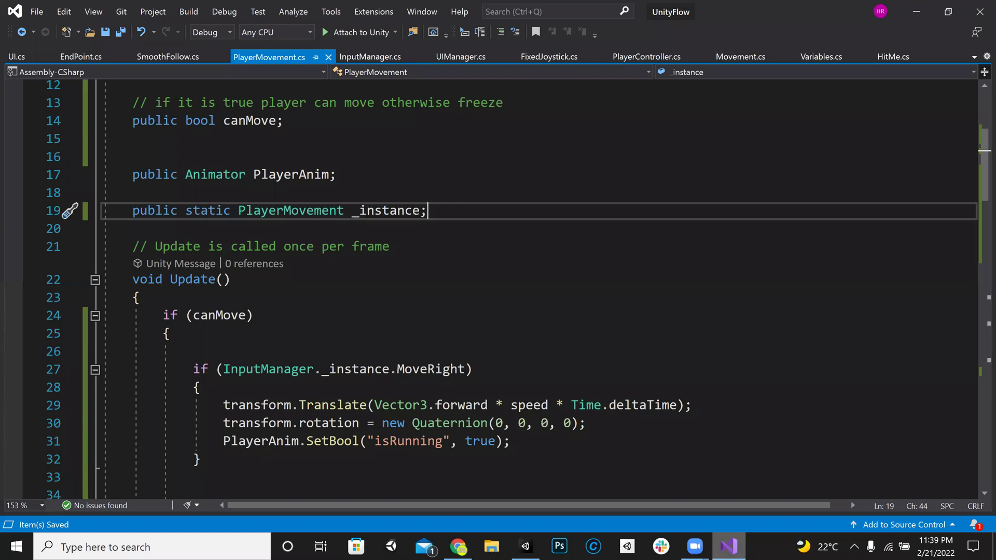
{"action": "left_click", "coordinate": [13, 55]}
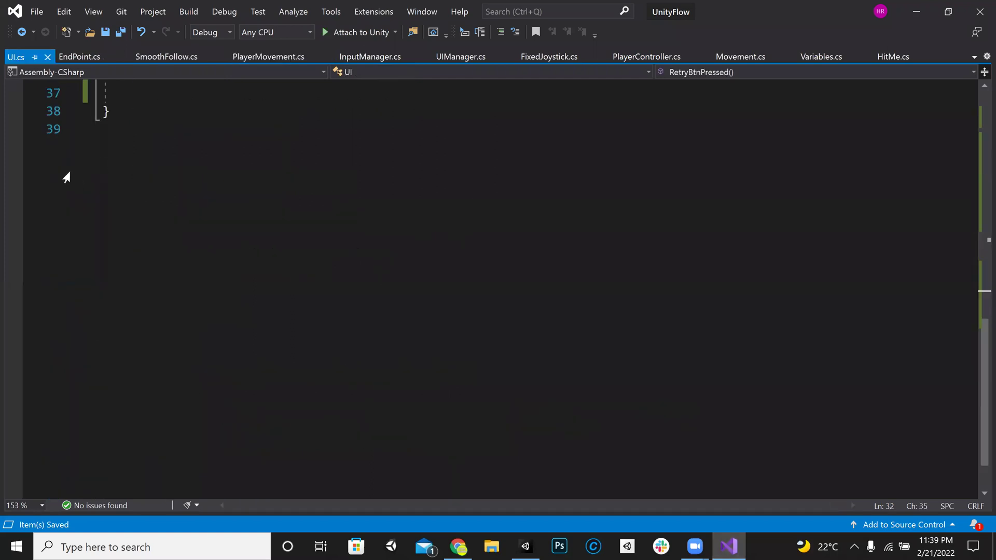
{"action": "scroll", "coordinate": [233, 234], "scroll_direction": "up", "scroll_amount": 1}
{"action": "left_click_drag", "start_coordinate": [229, 244], "coordinate": [229, 249]}
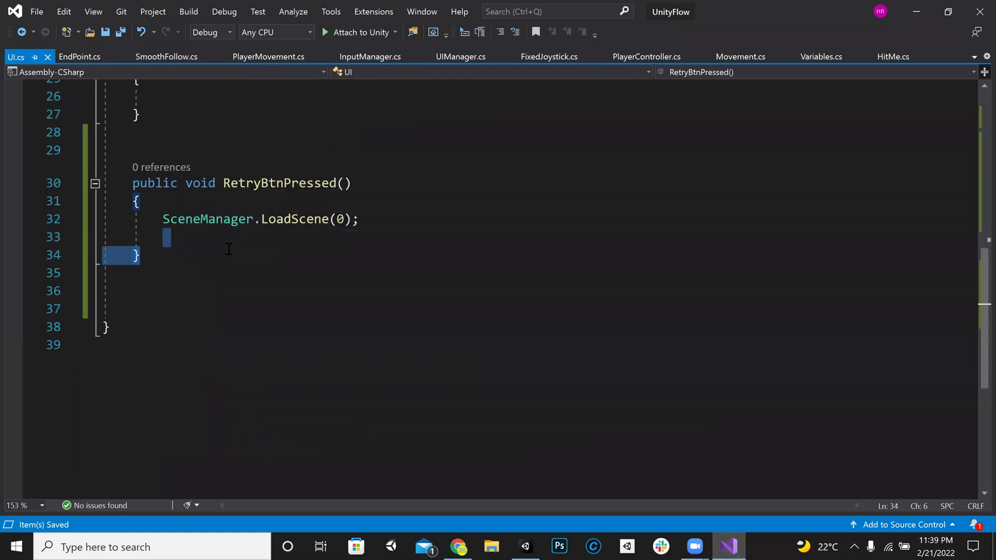
{"action": "key", "text": "Down"}
{"action": "key", "text": "Return"}
{"action": "key", "text": "Return"}
{"action": "key", "text": "Return"}
{"action": "key", "text": "Return"}
{"action": "key", "text": "Return"}
{"action": "key", "text": "Up"}
{"action": "key", "text": "Up"}
{"action": "key", "text": "Up"}
{"action": "key", "text": "Up"}
Declare an empty "public void PauseBtnPressed()" method below RetryBtnPressed and save the script.
{"action": "type", "text": "public "}
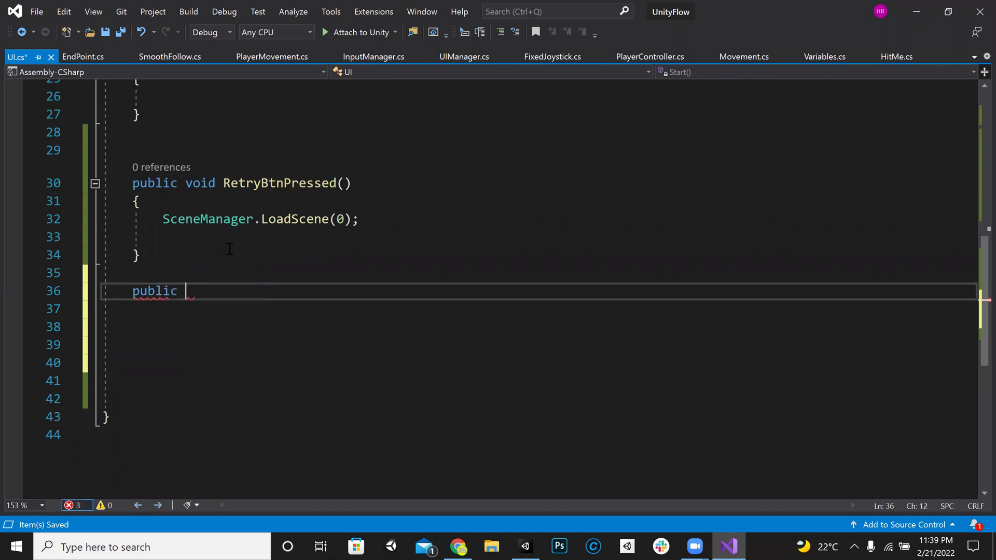
{"action": "type", "text": "void Pa"}
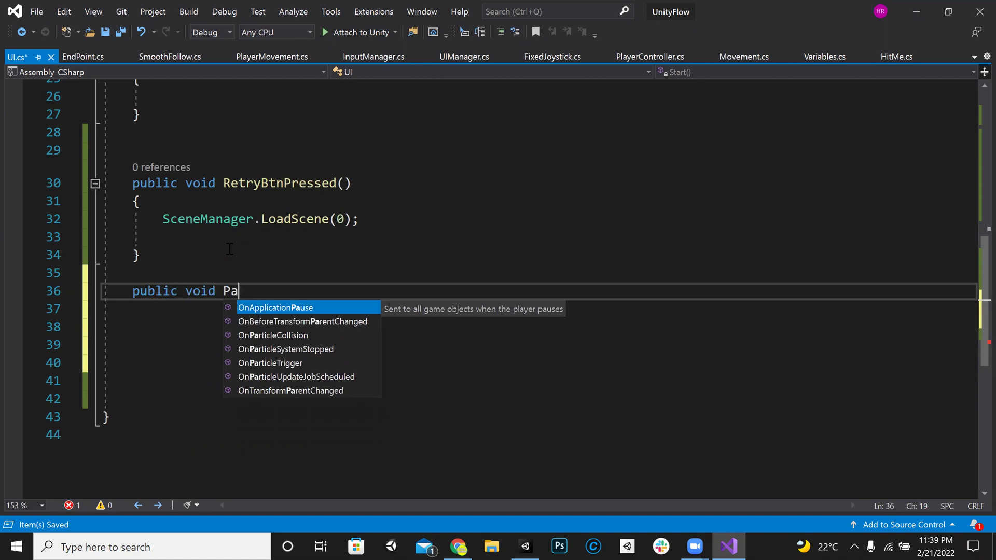
{"action": "type", "text": "useBtnPre"}
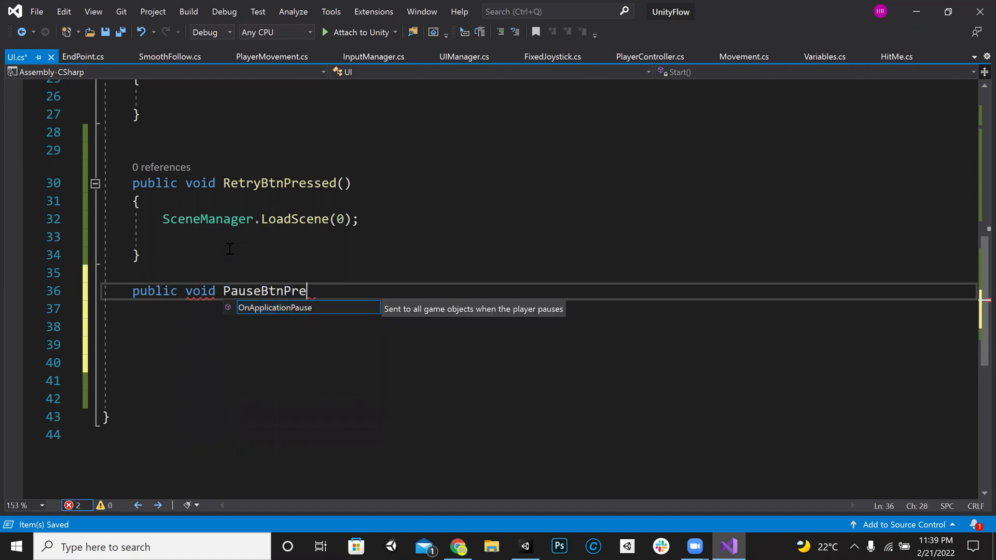
{"action": "type", "text": "ssed()"}
{"action": "key", "text": "Return"}
{"action": "type", "text": "{"}
{"action": "key", "text": "Return"}
{"action": "key", "text": "Return"}
{"action": "key", "text": "Return"}
{"action": "key", "text": "Return"}
{"action": "key", "text": "ctrl+s"}
Add "Time.timeScale = 0;" to the PauseBtnPressed body, followed by a new line.
{"action": "key", "text": "Up"}
{"action": "key", "text": "Up"}
{"action": "key", "text": "Up"}
{"action": "type", "text": "Time"}
{"action": "type", "text": ".d"}
{"action": "key", "text": "BackSpace"}
{"action": "type", "text": "time"}
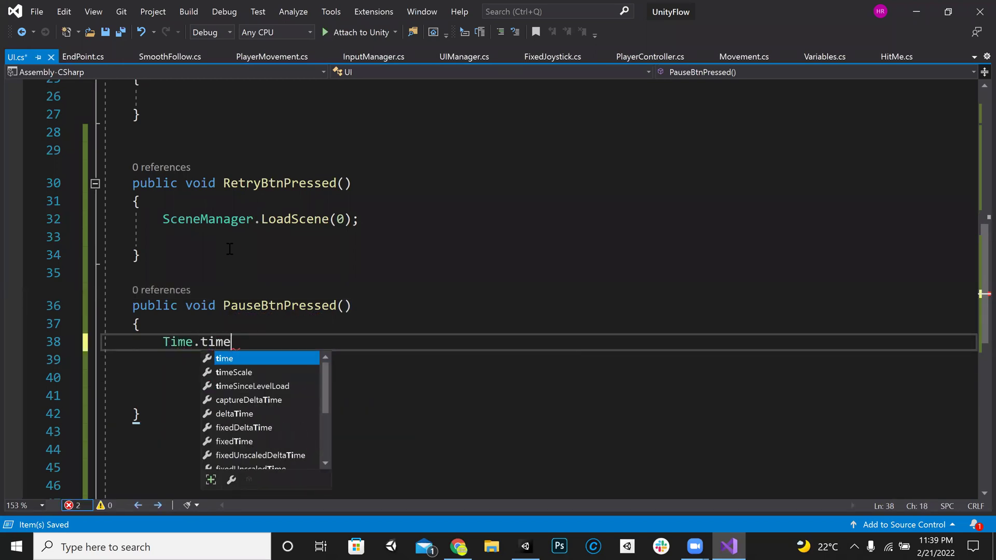
{"action": "type", "text": " ="}
{"action": "key", "text": "BackSpace"}
{"action": "key", "text": "BackSpace"}
{"action": "key", "text": "BackSpace"}
{"action": "key", "text": "BackSpace"}
{"action": "key", "text": "BackSpace"}
{"action": "key", "text": "BackSpace"}
{"action": "key", "text": "BackSpace"}
{"action": "key", "text": "BackSpace"}
{"action": "type", "text": ".time"}
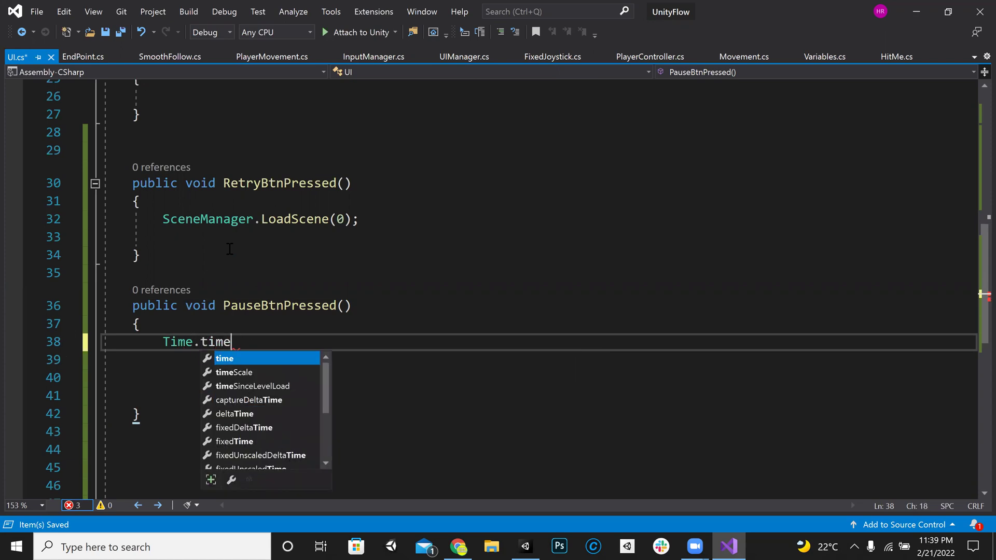
{"action": "type", "text": "Scale = 0;"}
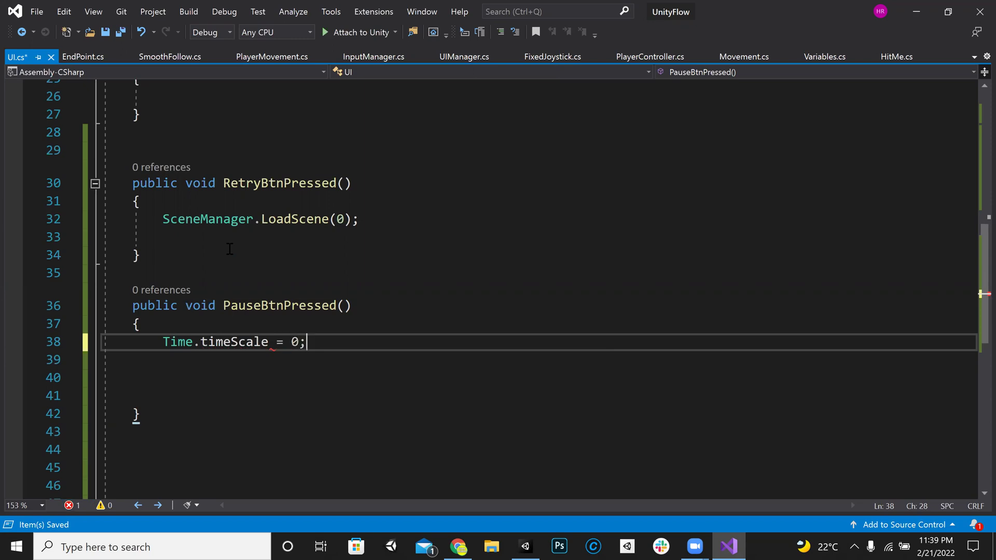
{"action": "key", "text": "Return"}
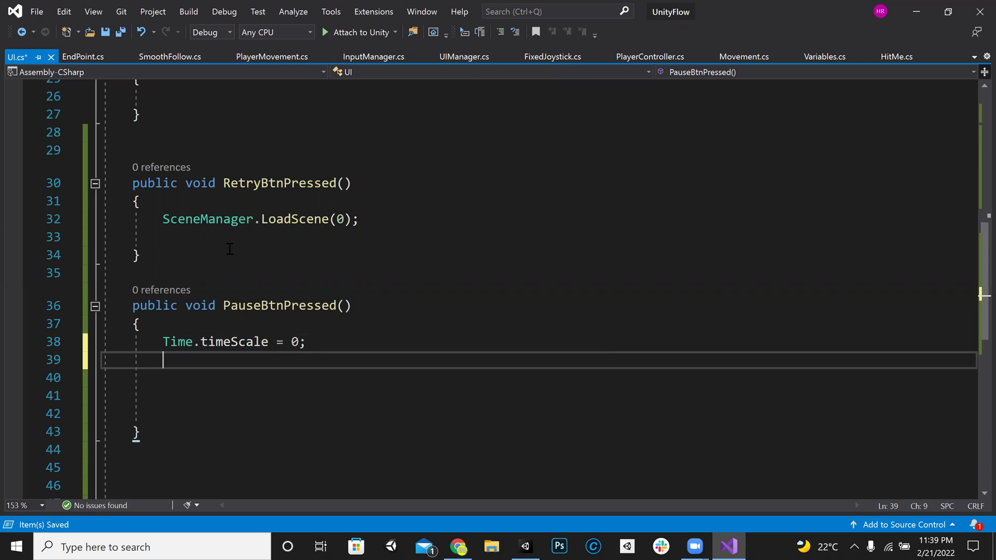
Add PausedPanel to the public GameObject declaration after LevelSuccessPanel.
{"action": "scroll", "coordinate": [358, 268], "scroll_direction": "up", "scroll_amount": 8}
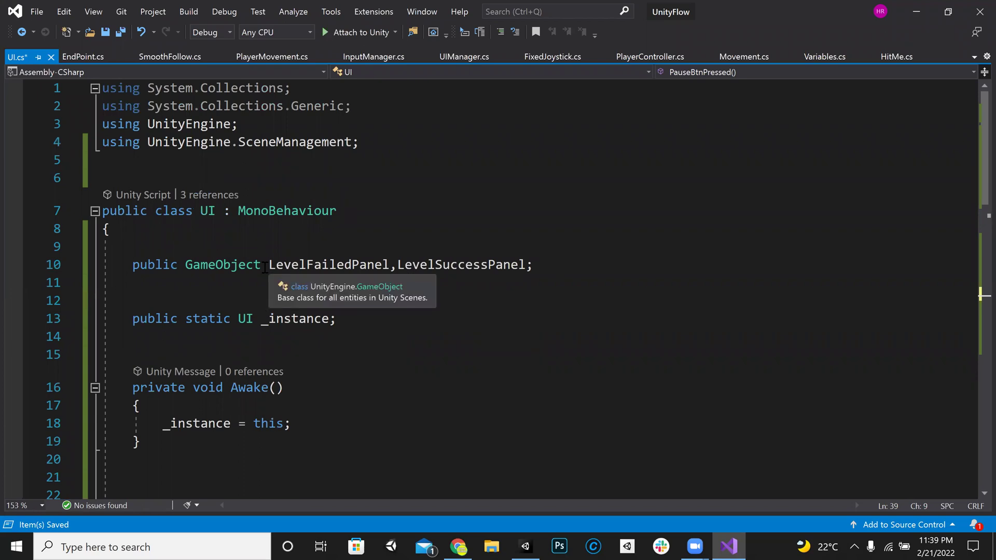
{"action": "left_click", "coordinate": [524, 269]}
{"action": "type", "text": ",paused"}
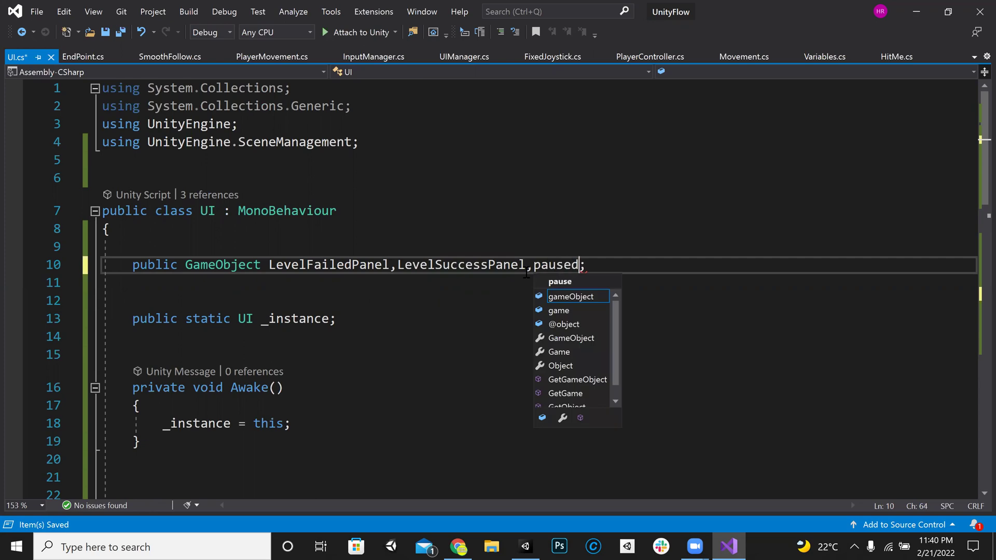
{"action": "key", "text": "BackSpace"}
{"action": "key", "text": "BackSpace"}
{"action": "key", "text": "BackSpace"}
{"action": "key", "text": "BackSpace"}
{"action": "key", "text": "BackSpace"}
{"action": "key", "text": "BackSpace"}
{"action": "type", "text": "Paused"}
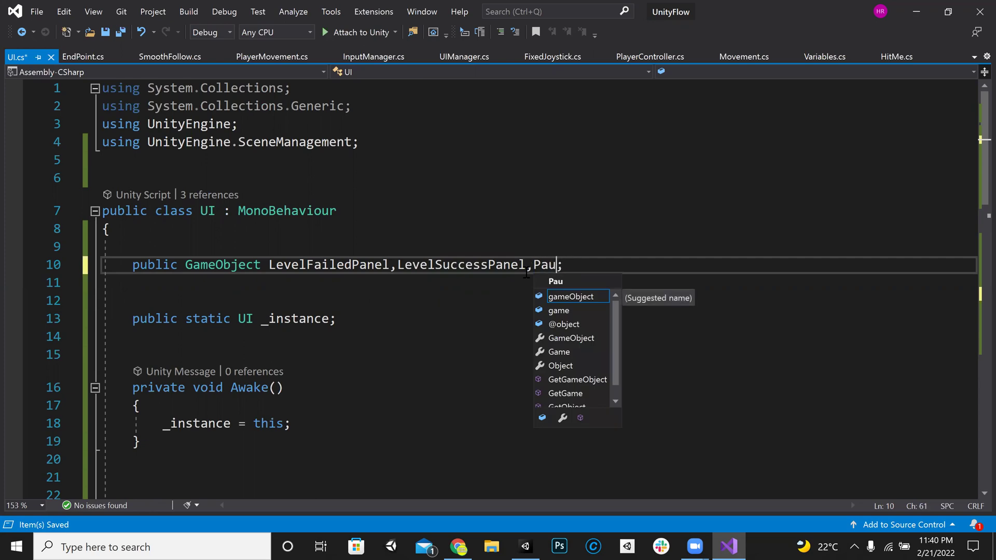
{"action": "type", "text": "Panel"}
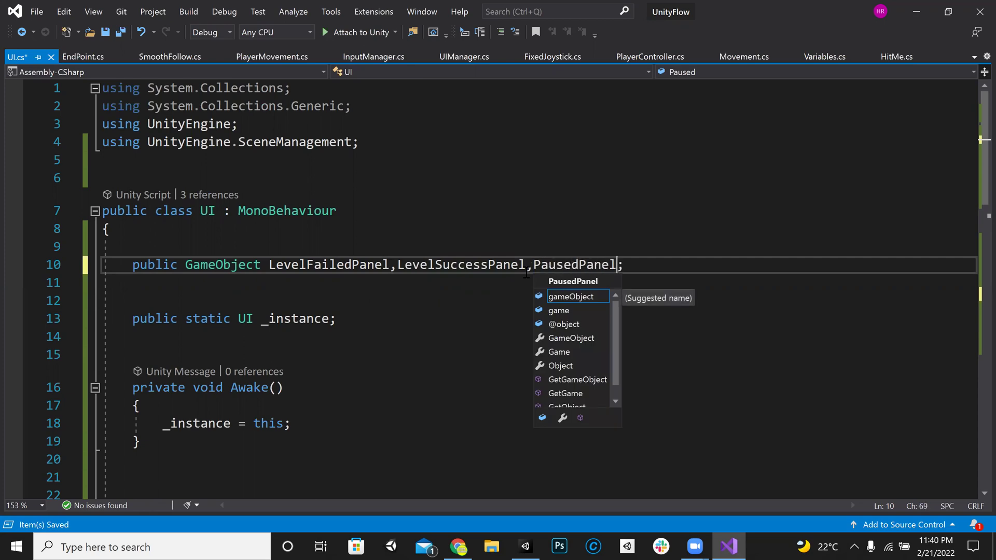
Add "PausedPanel.SetActive(true);" below the timeScale line in PauseBtnPressed and save the UI script.
{"action": "left_click", "coordinate": [716, 319]}
{"action": "scroll", "coordinate": [716, 318], "scroll_direction": "down", "scroll_amount": 15}
{"action": "scroll", "coordinate": [178, 271], "scroll_direction": "up", "scroll_amount": 3}
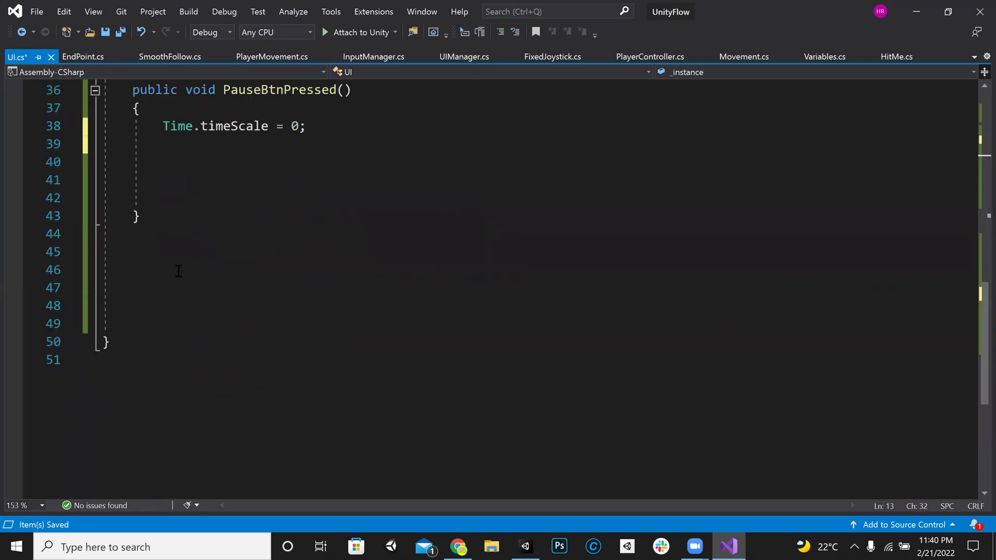
{"action": "scroll", "coordinate": [228, 166], "scroll_direction": "up", "scroll_amount": 1}
{"action": "left_click", "coordinate": [193, 198]}
{"action": "type", "text": "P"}
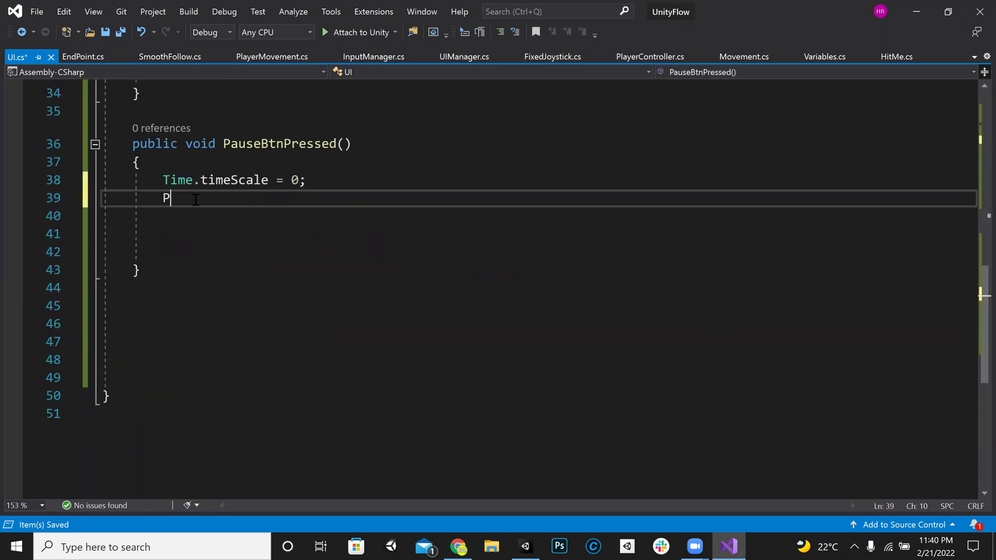
{"action": "type", "text": "ause"}
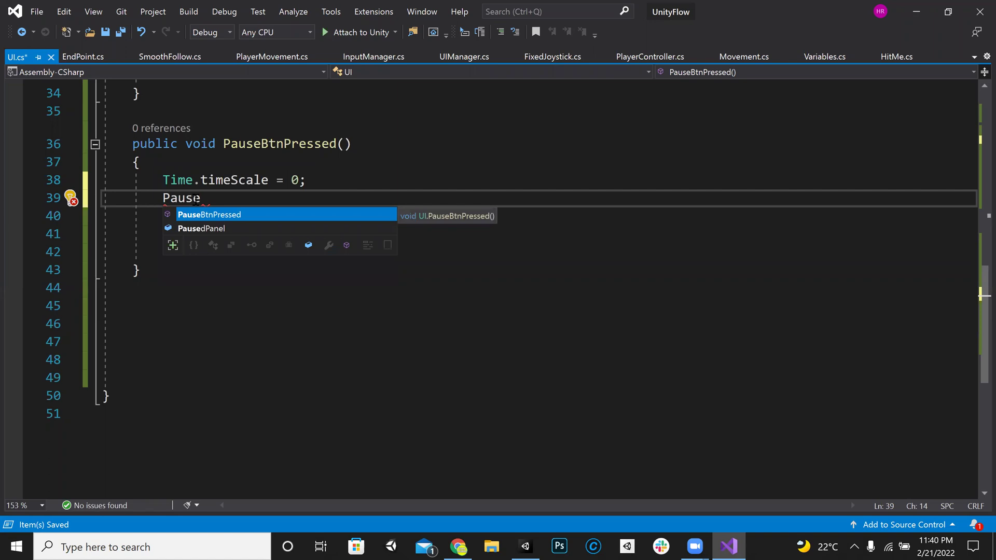
{"action": "type", "text": "dPanel.set"}
{"action": "key", "text": "Tab"}
{"action": "type", "text": "("}
{"action": "key", "text": "End"}
{"action": "type", "text": ";"}
{"action": "key", "text": "Left"}
{"action": "key", "text": "Left"}
{"action": "type", "text": "true"}
{"action": "key", "text": "End"}
{"action": "key", "text": "ctrl+s"}
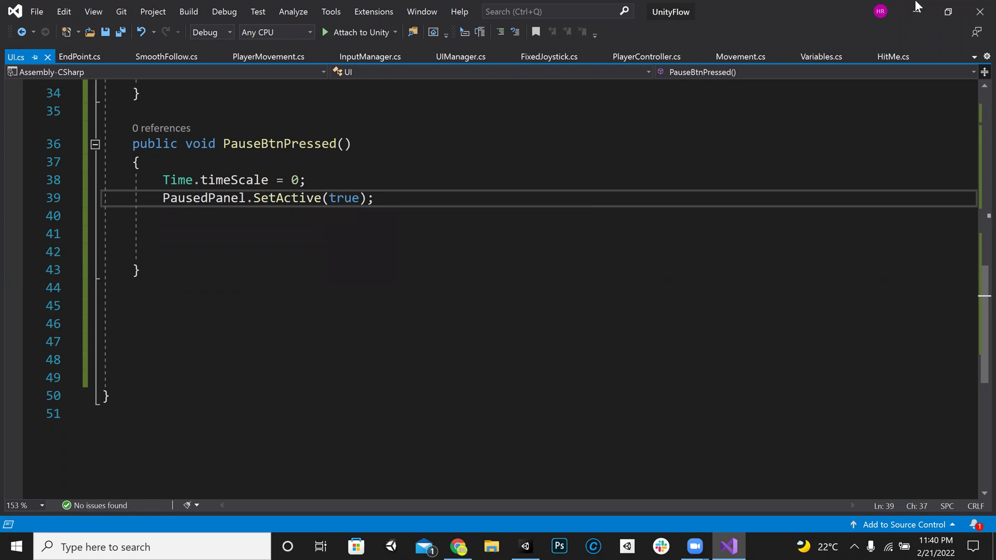
Switch to Unity, duplicate SuccessPanel in the hierarchy, and rename the copy as PausedPanel.
{"action": "key", "text": "alt+Tab"}
{"action": "left_click", "coordinate": [621, 193]}
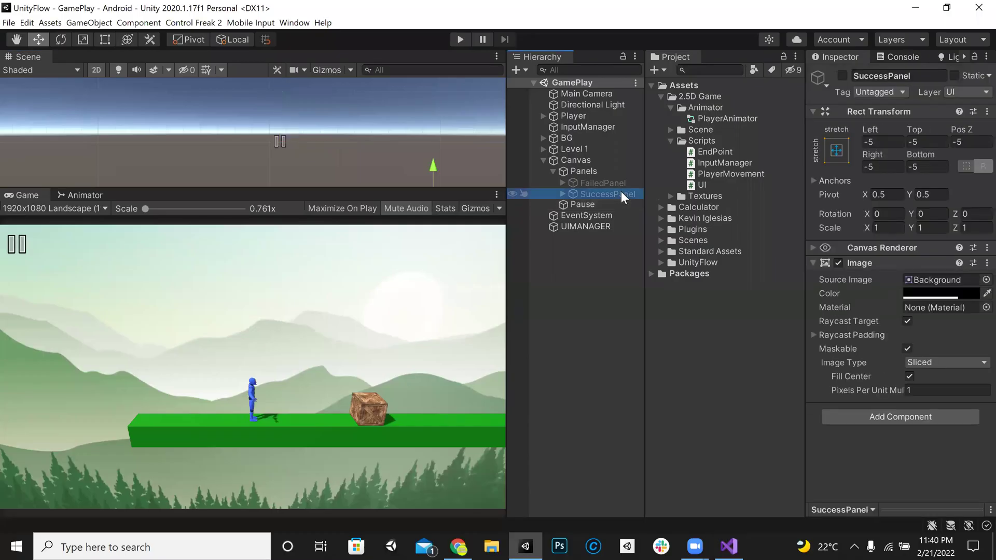
{"action": "key", "text": "ctrl+d"}
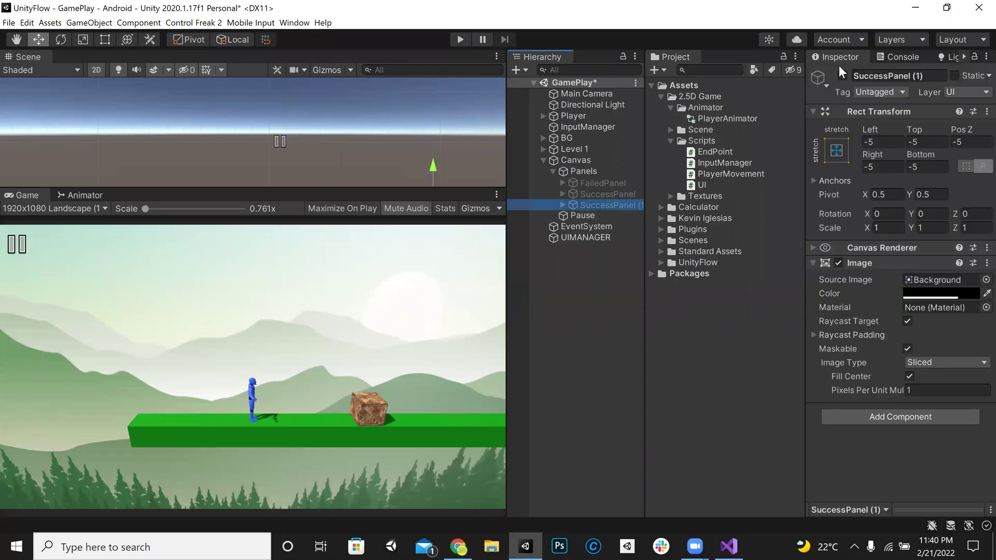
{"action": "left_click", "coordinate": [883, 76]}
{"action": "key", "text": "Right"}
{"action": "key", "text": "BackSpace"}
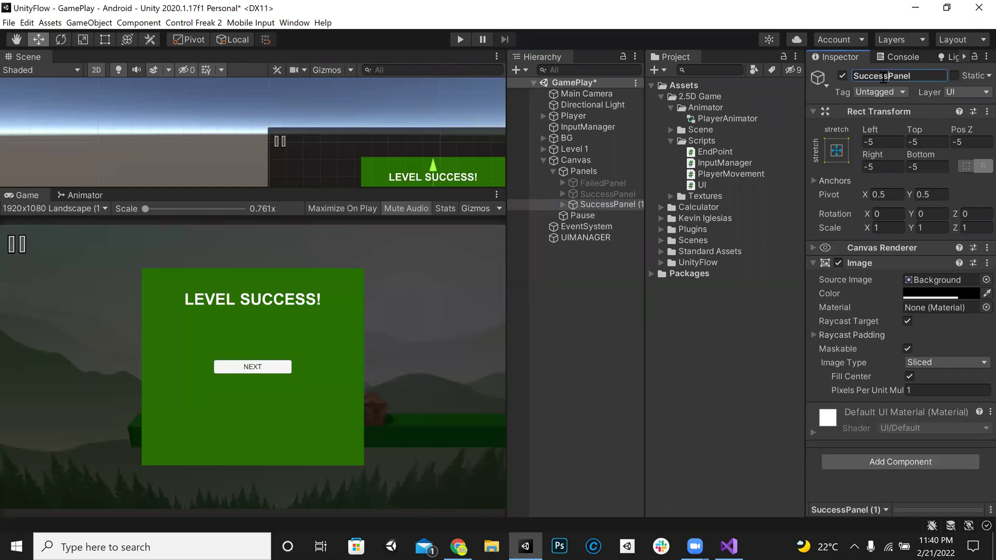
{"action": "key", "text": "BackSpace"}
{"action": "key", "text": "BackSpace"}
{"action": "key", "text": "BackSpace"}
{"action": "key", "text": "BackSpace"}
{"action": "key", "text": "BackSpace"}
{"action": "key", "text": "BackSpace"}
{"action": "key", "text": "BackSpace"}
{"action": "type", "text": "paused"}
{"action": "key", "text": "BackSpace"}
{"action": "type", "text": "P"}
{"action": "key", "text": "Return"}
Set the heading text inside PausedPanel to "Paused!".
{"action": "left_click", "coordinate": [563, 204]}
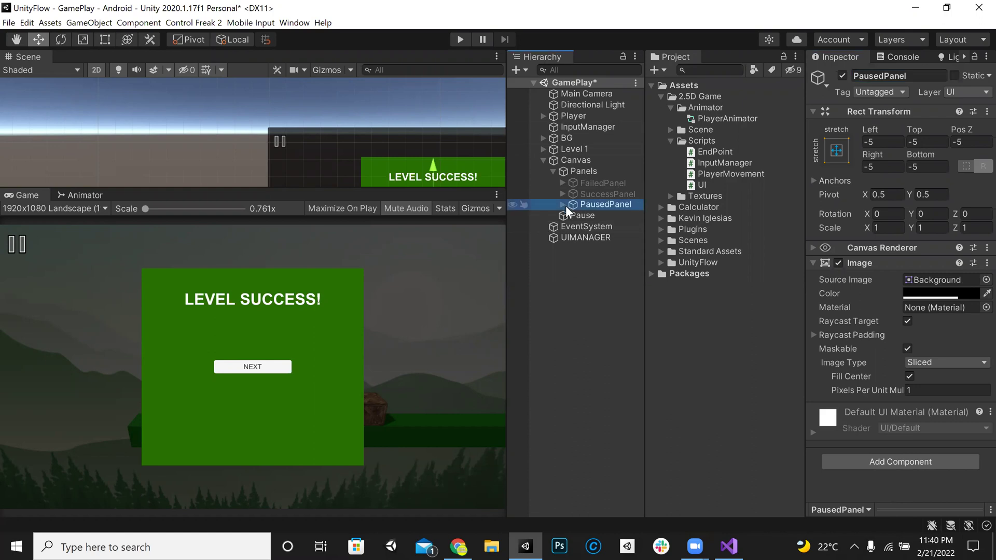
{"action": "left_click", "coordinate": [596, 226]}
{"action": "left_click", "coordinate": [908, 301]}
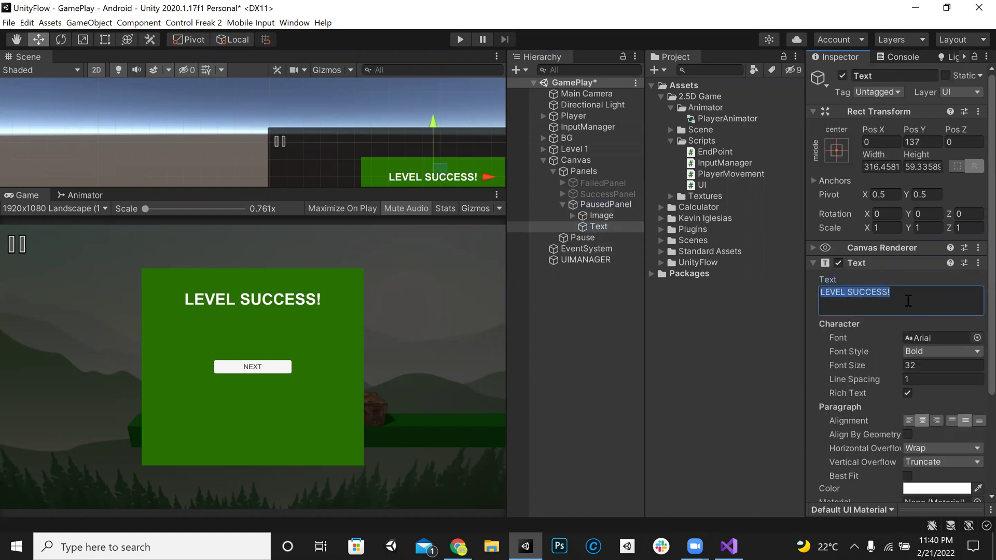
{"action": "type", "text": "Paused!"}
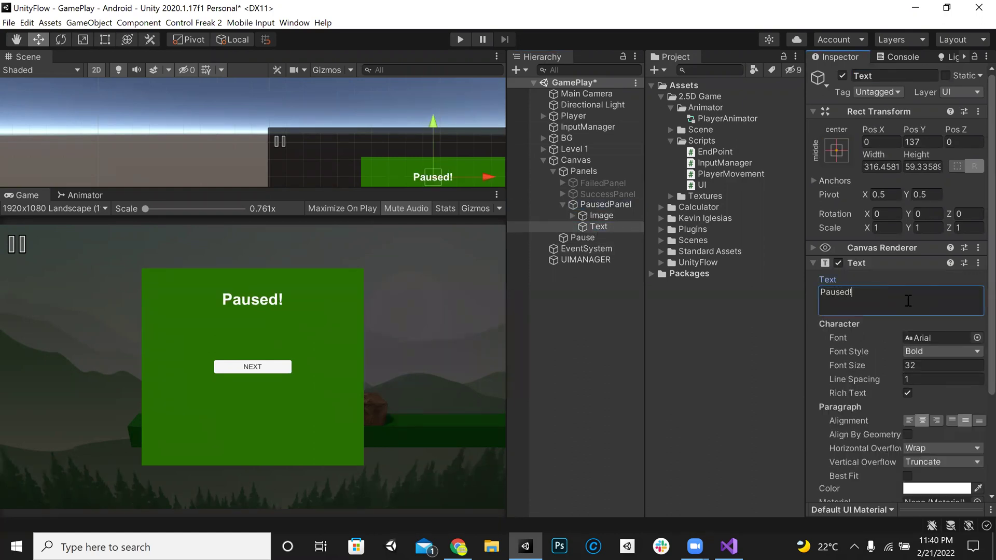
Rename the button under PausedPanel's Image as RESUME and set its label text to "RESUME".
{"action": "left_click", "coordinate": [583, 215]}
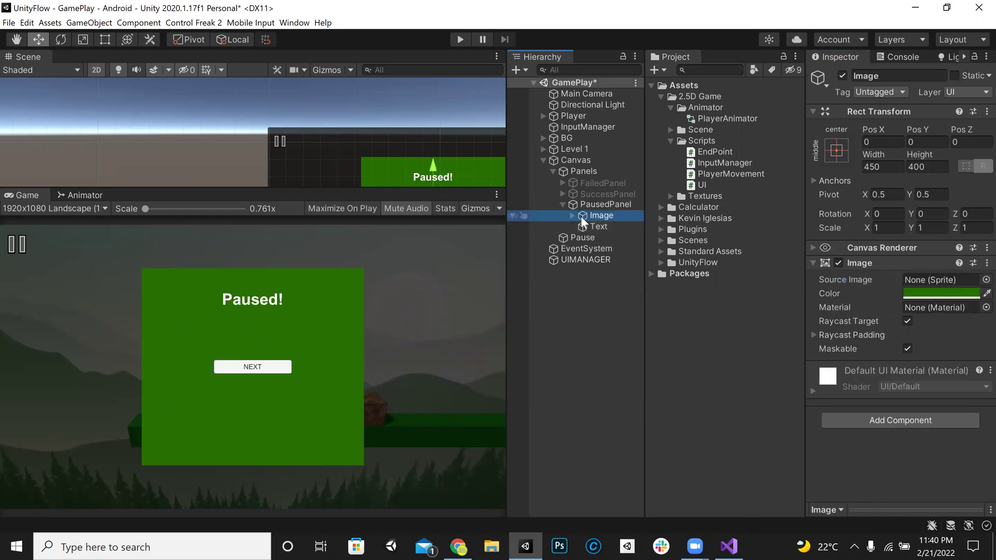
{"action": "key", "text": "Right"}
{"action": "left_click", "coordinate": [602, 228]}
{"action": "left_click", "coordinate": [884, 78]}
{"action": "type", "text": "RESUM"}
{"action": "key", "text": "Return"}
{"action": "left_click", "coordinate": [617, 237]}
{"action": "left_click", "coordinate": [916, 299]}
{"action": "type", "text": "RESUME"}
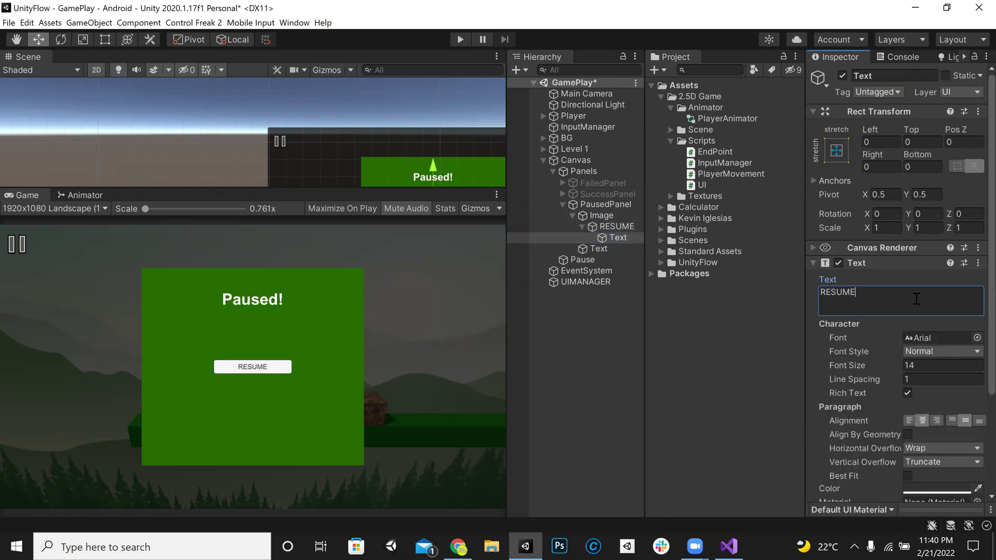
Check which UI script functions are available for the RESUME button's On Click event.
{"action": "left_click", "coordinate": [585, 283]}
{"action": "left_click", "coordinate": [617, 227]}
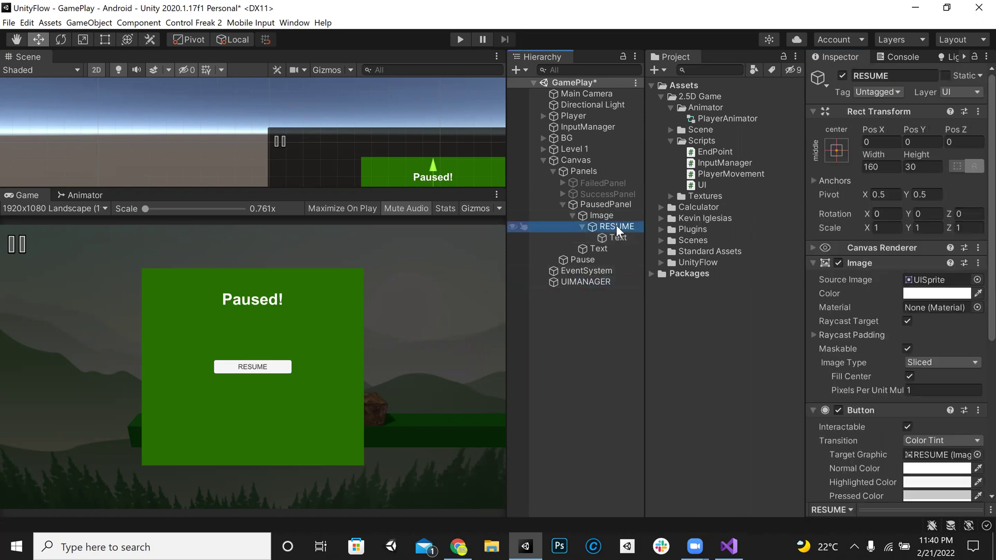
{"action": "scroll", "coordinate": [866, 370], "scroll_direction": "down", "scroll_amount": 5}
{"action": "left_click", "coordinate": [929, 379]}
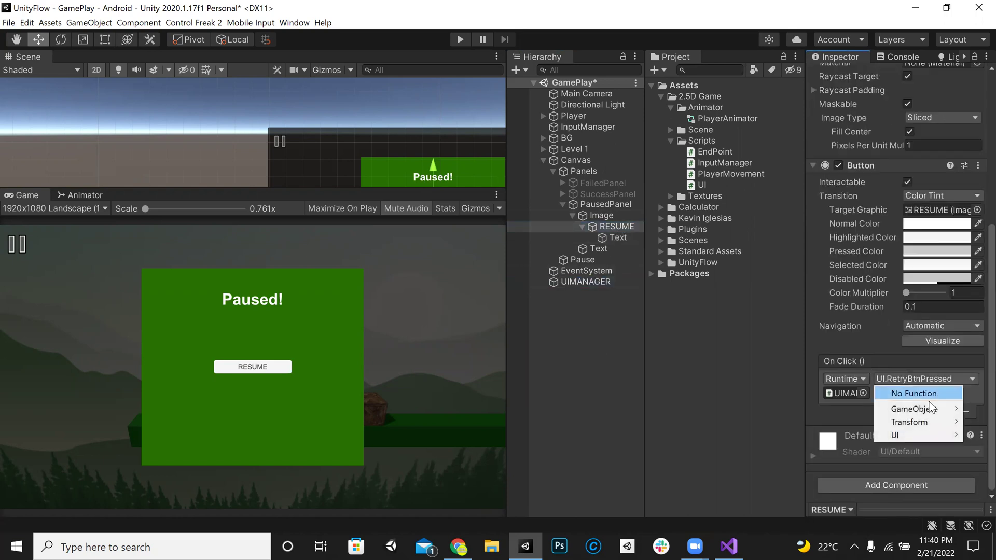
{"action": "mouse_move", "coordinate": [929, 435]}
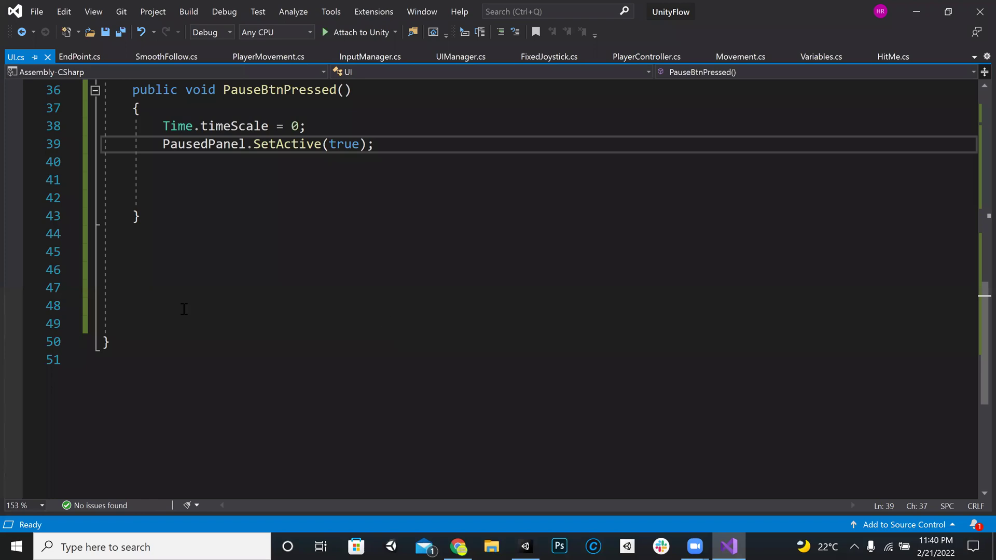
Switch to the UI script in Visual Studio, remove two blank lines from PauseBtnPressed, and add blank lines below the method.
{"action": "scroll", "coordinate": [405, 259], "scroll_direction": "up", "scroll_amount": 2}
{"action": "key", "text": "Delete"}
{"action": "key", "text": "Delete"}
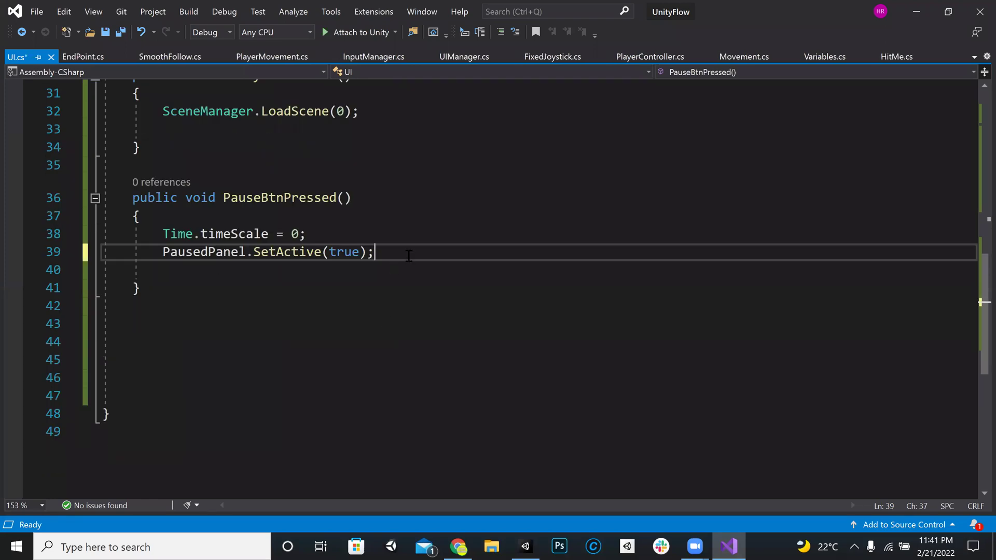
{"action": "key", "text": "Down"}
{"action": "key", "text": "Down"}
{"action": "key", "text": "Return"}
{"action": "key", "text": "Return"}
{"action": "key", "text": "Return"}
{"action": "key", "text": "Return"}
{"action": "key", "text": "Up"}
{"action": "type", "text": "public="}
{"action": "key", "text": "BackSpace"}
{"action": "key", "text": "BackSpace"}
{"action": "key", "text": "BackSpace"}
{"action": "key", "text": "BackSpace"}
{"action": "key", "text": "BackSpace"}
{"action": "key", "text": "BackSpace"}
Duplicate the entire PauseBtnPressed method directly below the original, separated by a blank line.
{"action": "left_click", "coordinate": [267, 307]}
{"action": "left_click_drag", "start_coordinate": [125, 199], "coordinate": [196, 284]}
{"action": "key", "text": "ctrl+c"}
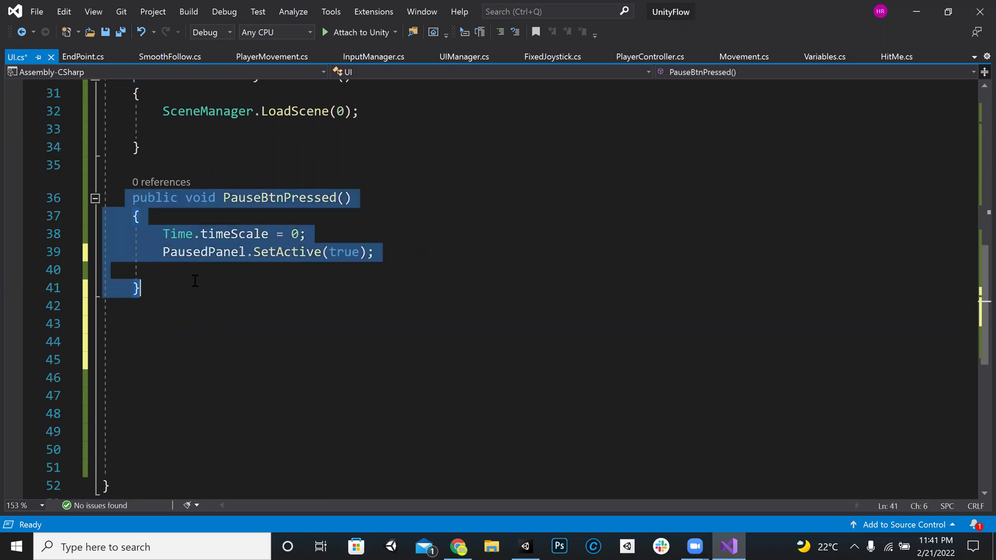
{"action": "left_click", "coordinate": [200, 306]}
{"action": "key", "text": "Return"}
{"action": "key", "text": "ctrl+v"}
Rename the copied method as ResumeBtnPressed.
{"action": "key", "text": "Up"}
{"action": "key", "text": "Up"}
{"action": "key", "text": "Up"}
{"action": "key", "text": "Up"}
{"action": "key", "text": "Up"}
{"action": "key", "text": "Right"}
{"action": "key", "text": "Right"}
{"action": "key", "text": "Right"}
{"action": "key", "text": "Right"}
{"action": "key", "text": "Right"}
{"action": "key", "text": "Right"}
{"action": "key", "text": "Right"}
{"action": "key", "text": "Right"}
{"action": "key", "text": "Right"}
{"action": "key", "text": "Right"}
{"action": "key", "text": "Right"}
{"action": "key", "text": "Right"}
{"action": "key", "text": "Right"}
{"action": "key", "text": "Right"}
{"action": "key", "text": "Right"}
{"action": "key", "text": "Right"}
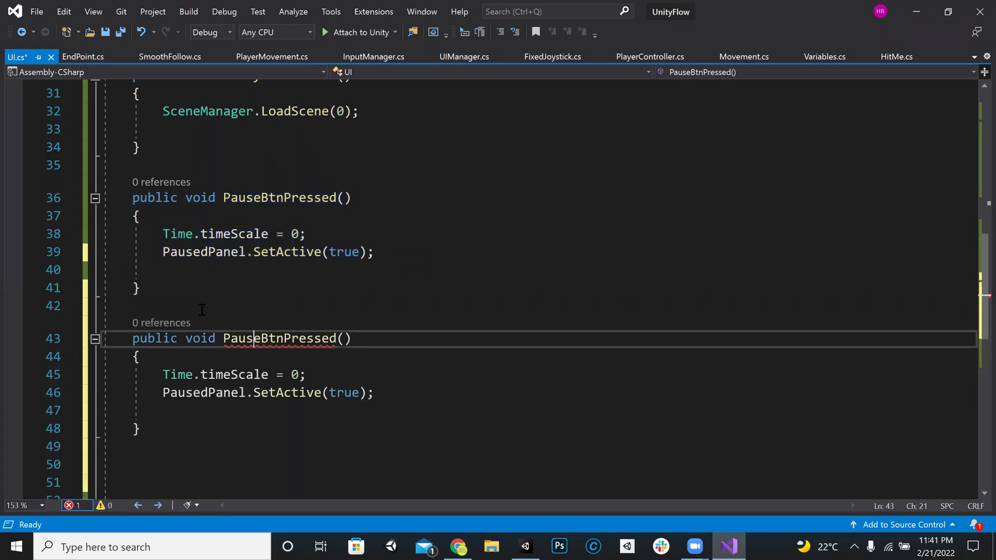
{"action": "key", "text": "BackSpace"}
{"action": "key", "text": "BackSpace"}
{"action": "key", "text": "BackSpace"}
{"action": "key", "text": "BackSpace"}
{"action": "key", "text": "BackSpace"}
{"action": "type", "text": "Resume"}
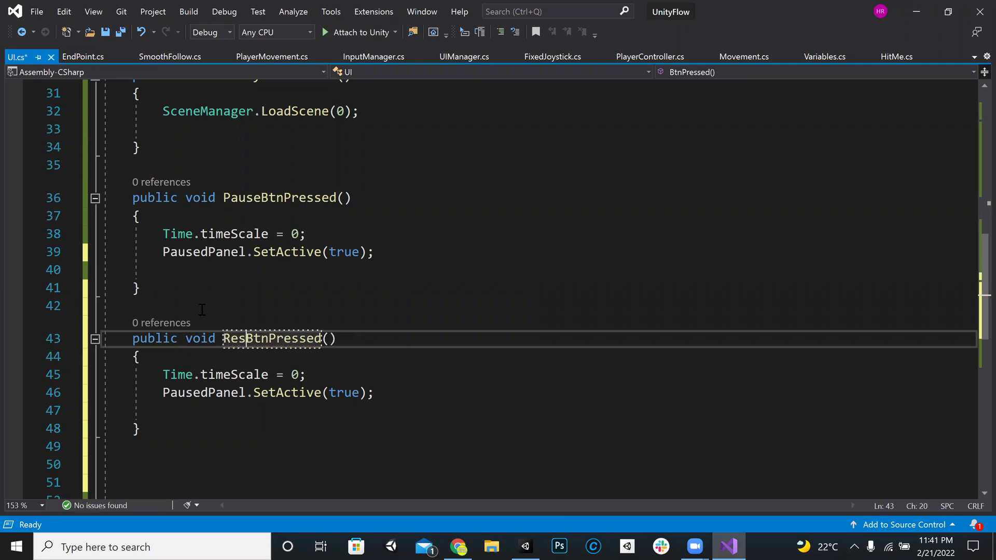
Set Time.timeScale to 1 in the ResumeBtnPressed method.
{"action": "key", "text": "Down"}
{"action": "key", "text": "Down"}
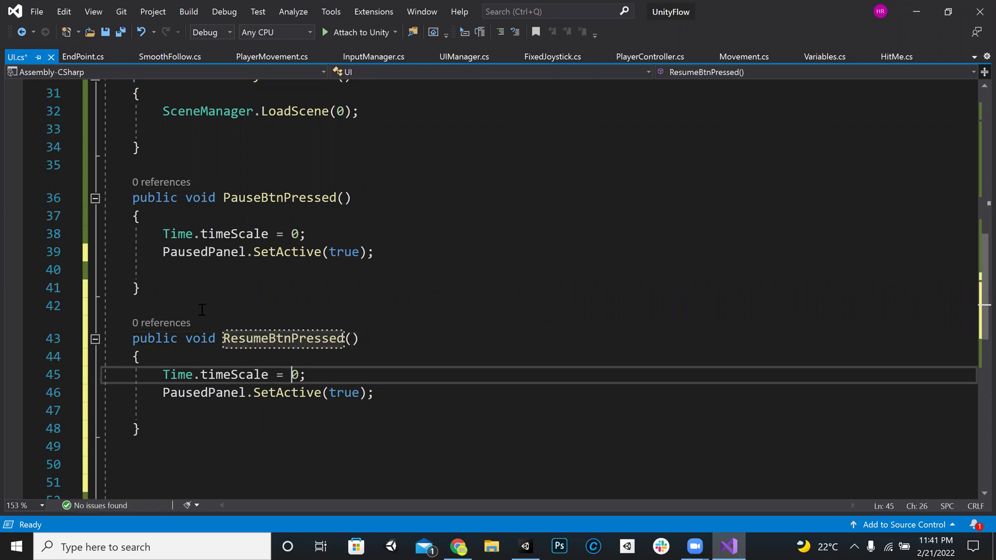
{"action": "key", "text": "Delete"}
{"action": "type", "text": "1"}
Change the SetActive argument for PausedPanel to false in ResumeBtnPressed and save the script.
{"action": "key", "text": "Down"}
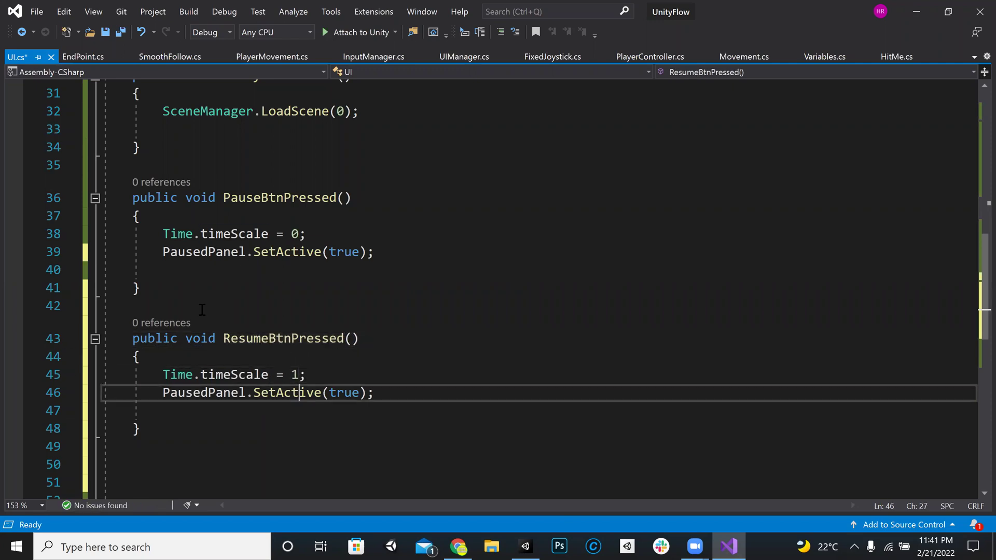
{"action": "key", "text": "Right"}
{"action": "key", "text": "Right"}
{"action": "key", "text": "Right"}
{"action": "key", "text": "Right"}
{"action": "key", "text": "Right"}
{"action": "key", "text": "Right"}
{"action": "key", "text": "Right"}
{"action": "key", "text": "BackSpace"}
{"action": "key", "text": "BackSpace"}
{"action": "key", "text": "BackSpace"}
{"action": "key", "text": "BackSpace"}
{"action": "type", "text": "false"}
{"action": "key", "text": "End"}
{"action": "key", "text": "ctrl+s"}
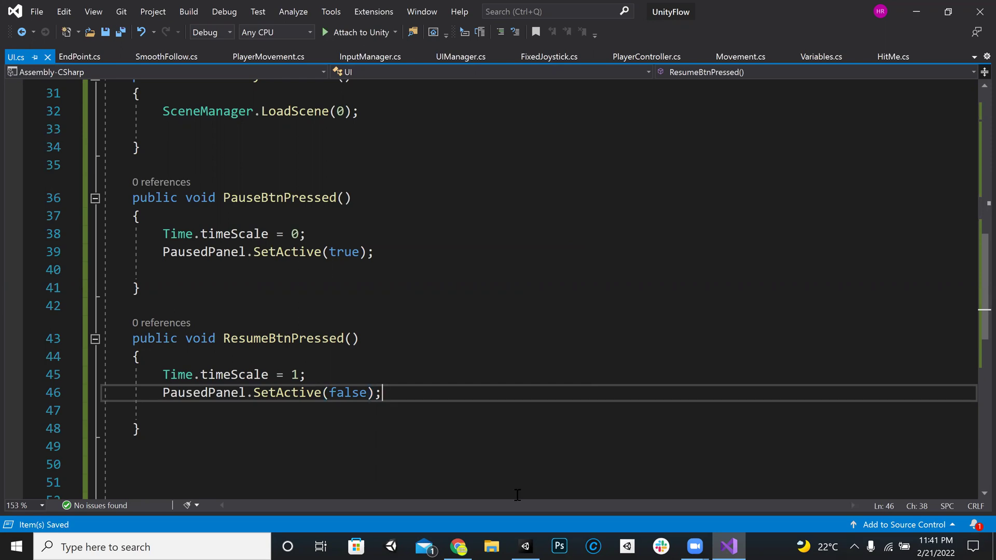
Switch to Unity and set the RESUME button's On Click function to UI.ResumeBtnPressed.
{"action": "left_click", "coordinate": [525, 546]}
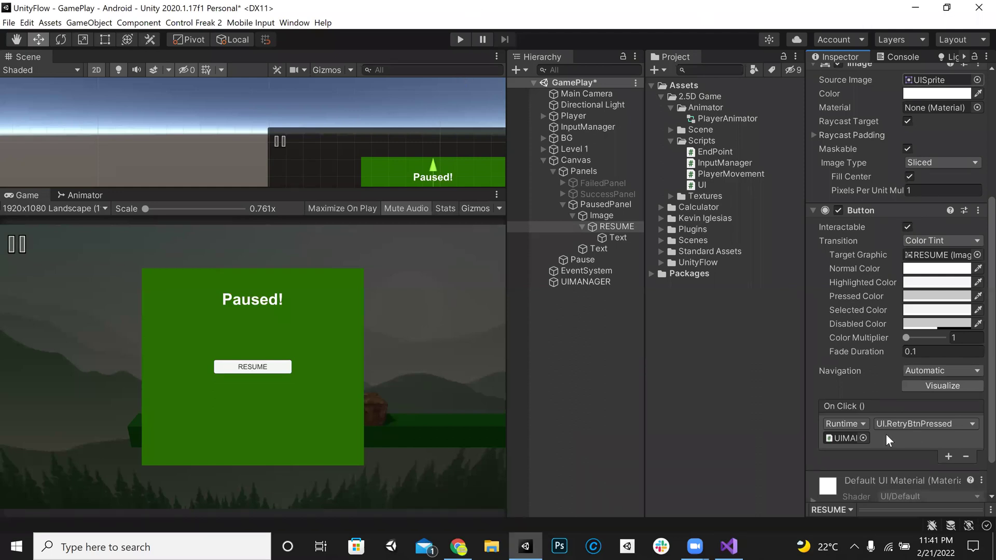
{"action": "left_click", "coordinate": [940, 424]}
{"action": "left_click", "coordinate": [585, 340]}
{"action": "left_click", "coordinate": [602, 226]}
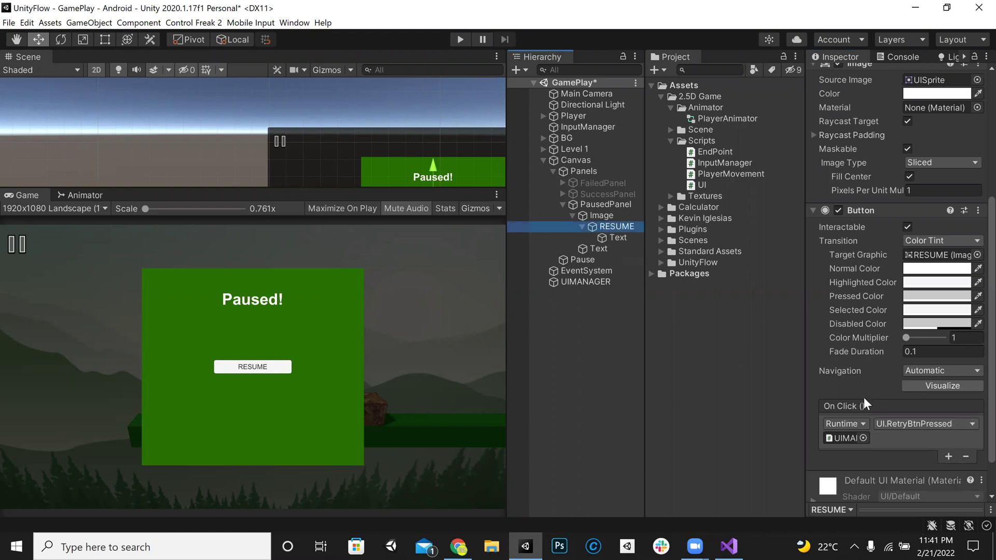
{"action": "left_click", "coordinate": [911, 423]}
{"action": "mouse_move", "coordinate": [913, 480]}
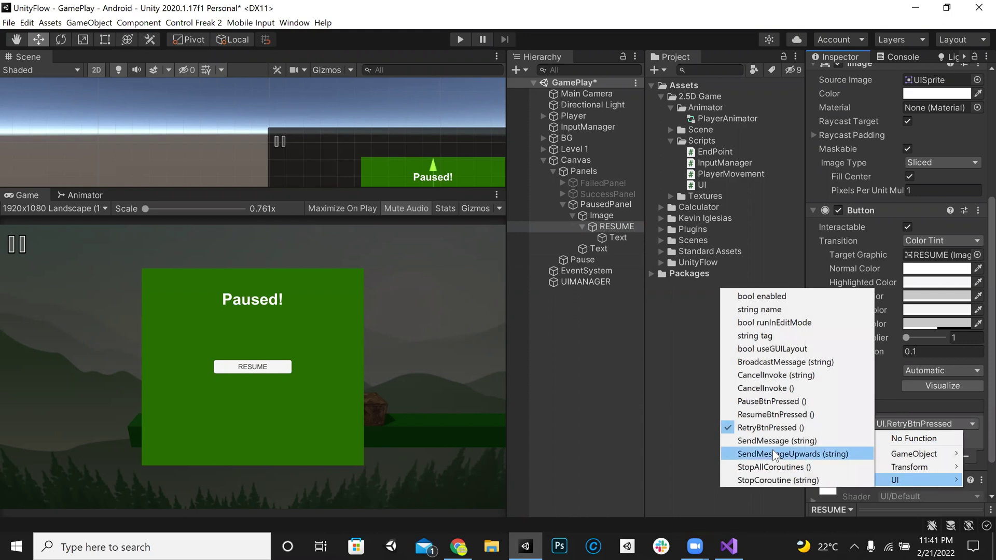
{"action": "left_click", "coordinate": [781, 415]}
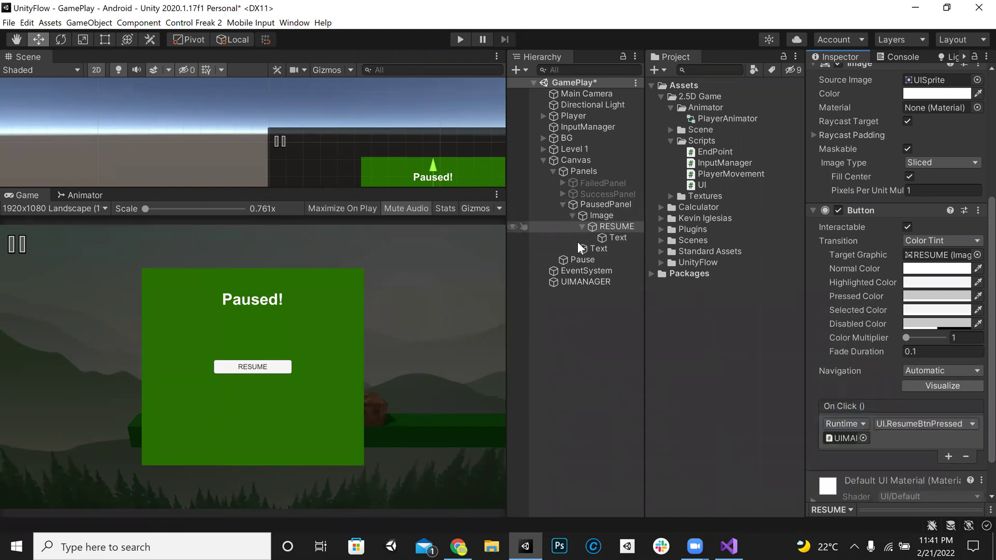
Add a Button component to the Pause image.
{"action": "left_click", "coordinate": [580, 260]}
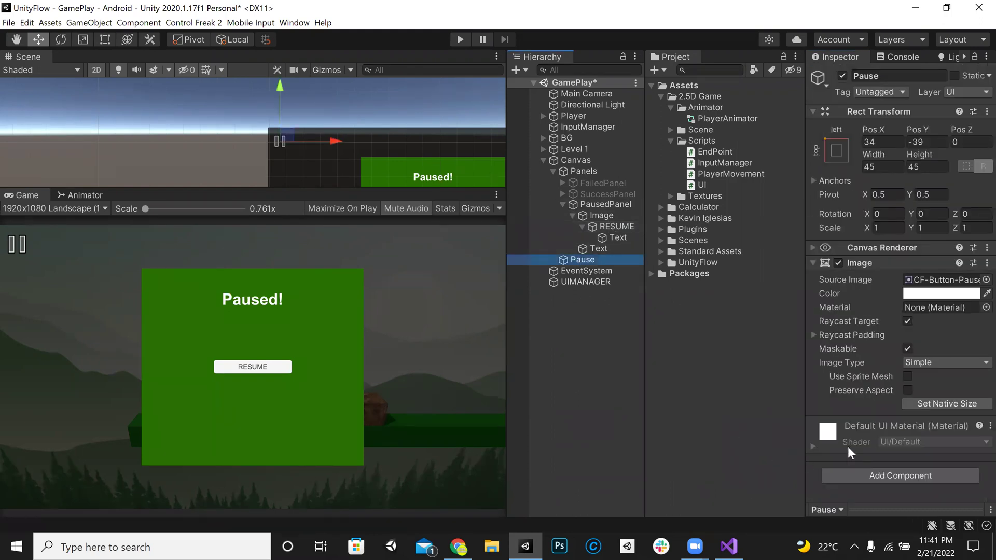
{"action": "left_click", "coordinate": [926, 476]}
{"action": "type", "text": "bu"}
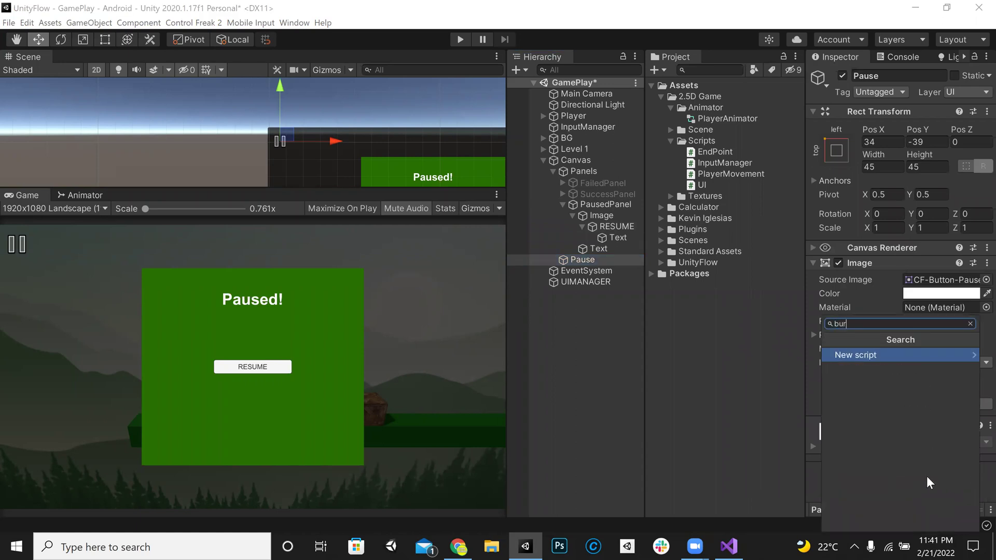
{"action": "type", "text": "tt"}
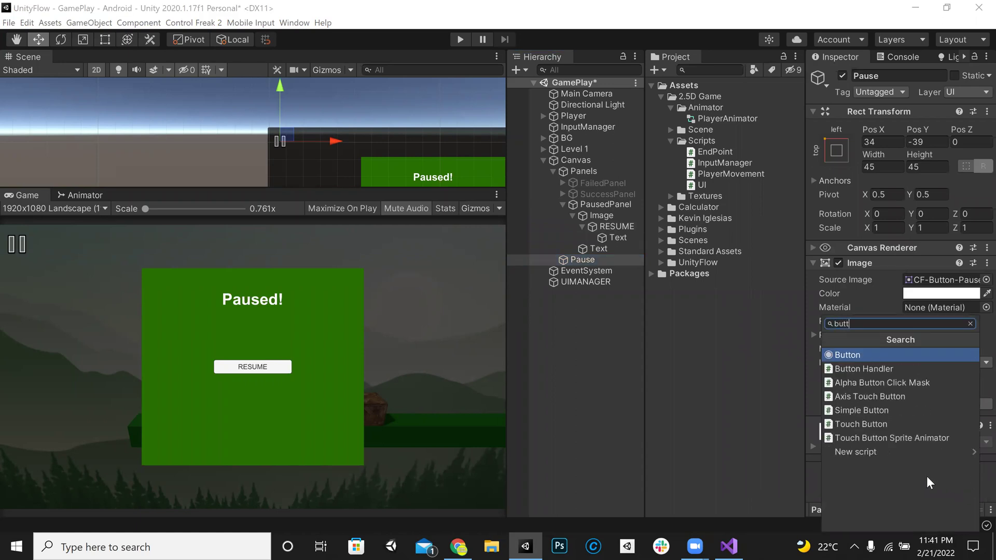
{"action": "key", "text": "Return"}
Add an On Click event to the Pause button that calls PauseBtnPressed from UIMANAGER's UI script.
{"action": "scroll", "coordinate": [928, 401], "scroll_direction": "down", "scroll_amount": 5}
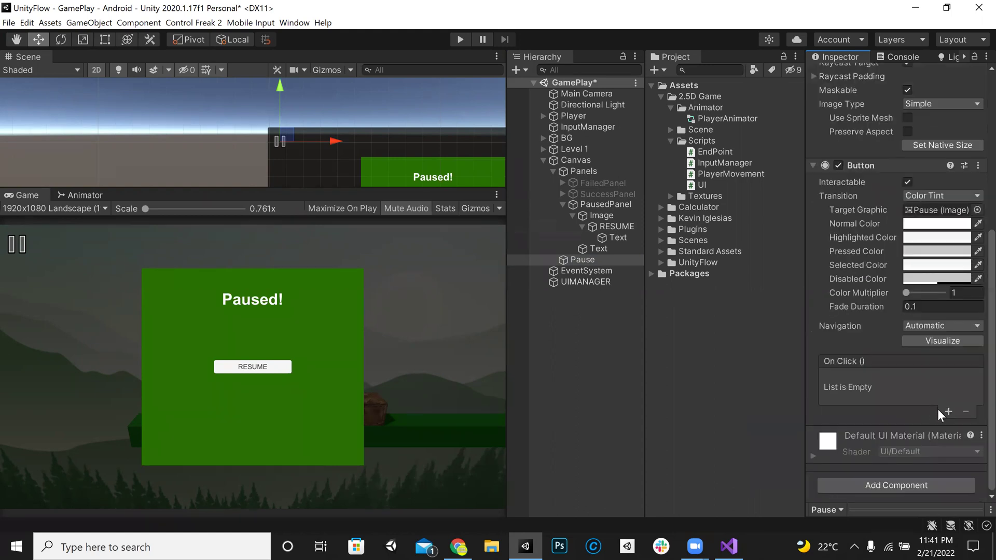
{"action": "left_click", "coordinate": [948, 412]}
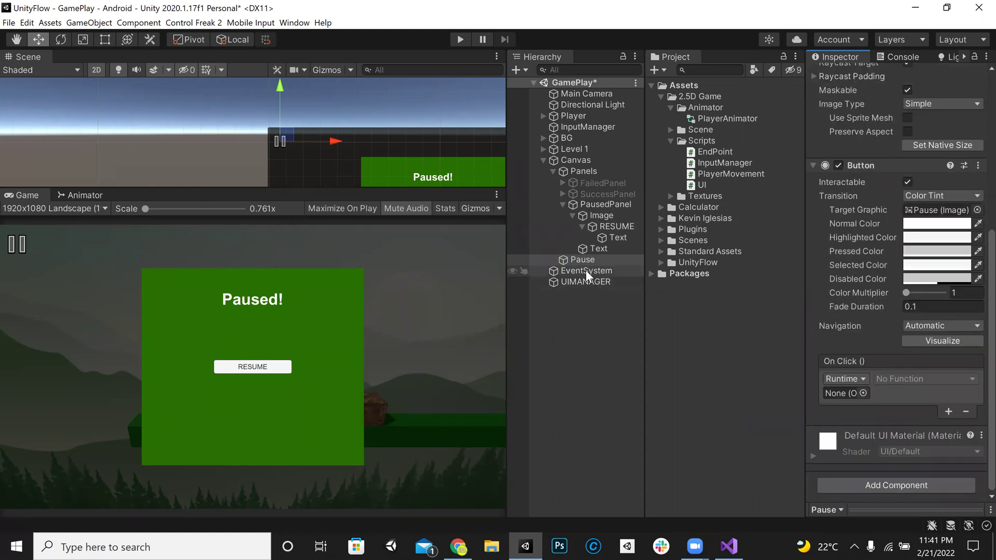
{"action": "left_click_drag", "start_coordinate": [708, 362], "coordinate": [845, 393]}
{"action": "left_click", "coordinate": [916, 382]}
{"action": "mouse_move", "coordinate": [913, 434]}
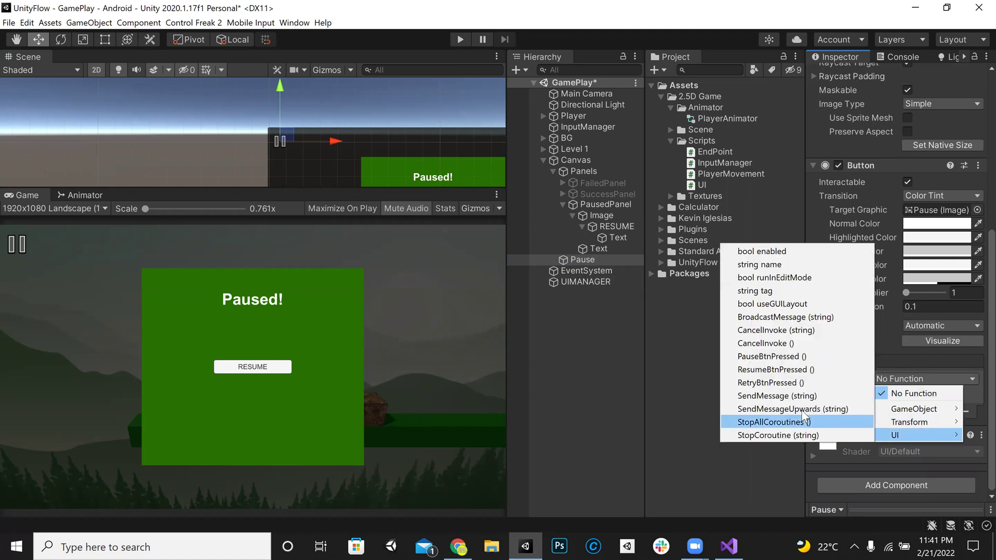
{"action": "left_click", "coordinate": [787, 358]}
Deactivate PausedPanel and assign it to the Paused Panel field of UIMANAGER's UI script.
{"action": "left_click", "coordinate": [587, 204]}
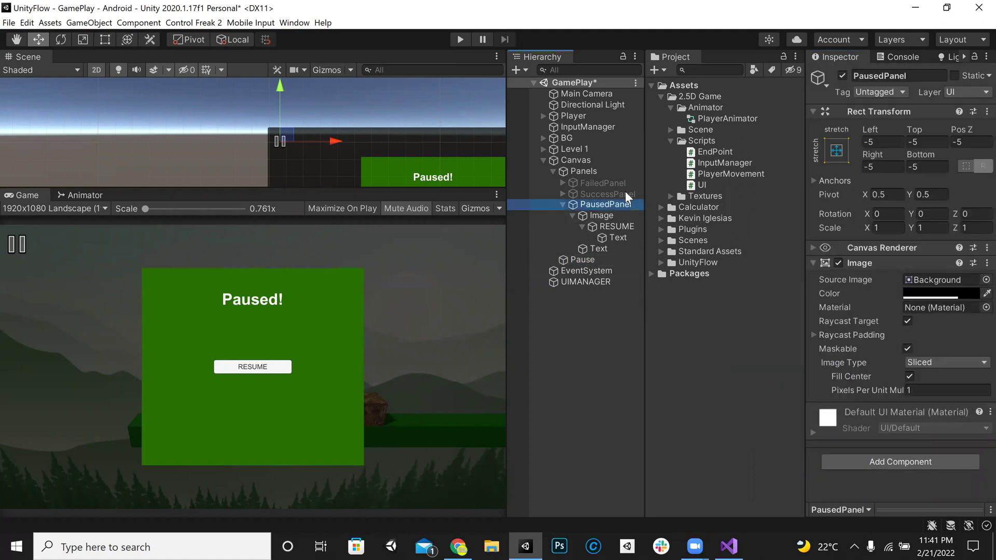
{"action": "left_click", "coordinate": [842, 75]}
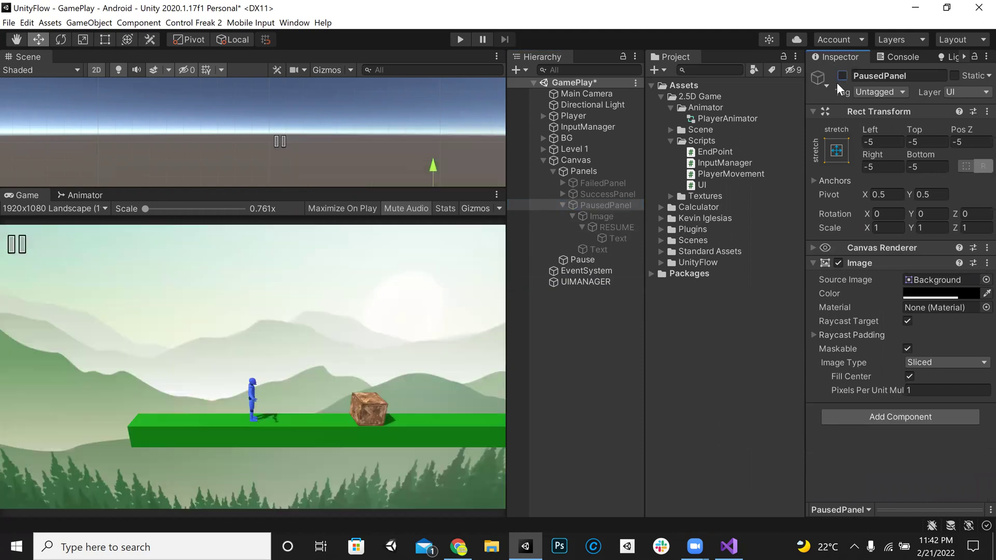
{"action": "left_click", "coordinate": [560, 205]}
{"action": "left_click", "coordinate": [567, 234]}
{"action": "left_click_drag", "start_coordinate": [595, 207], "coordinate": [927, 238]}
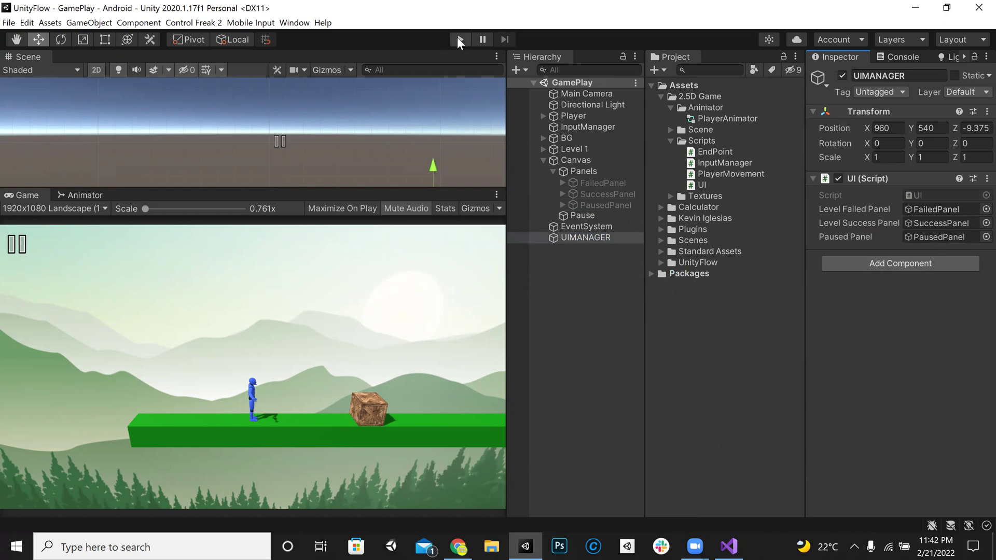
Play-test the in-game pause button and open the project's Time settings to check the Time Scale.
{"action": "left_click", "coordinate": [458, 39]}
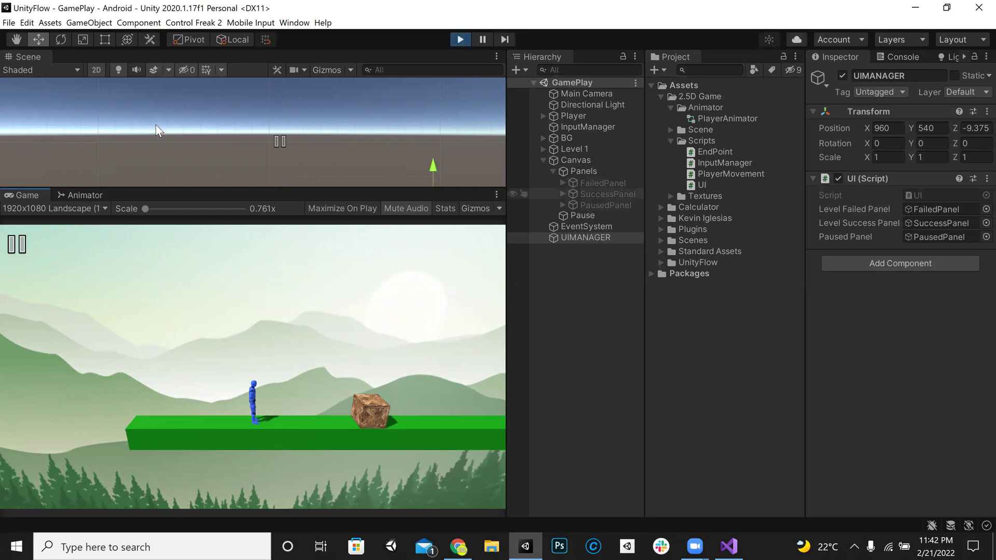
{"action": "left_click", "coordinate": [20, 254]}
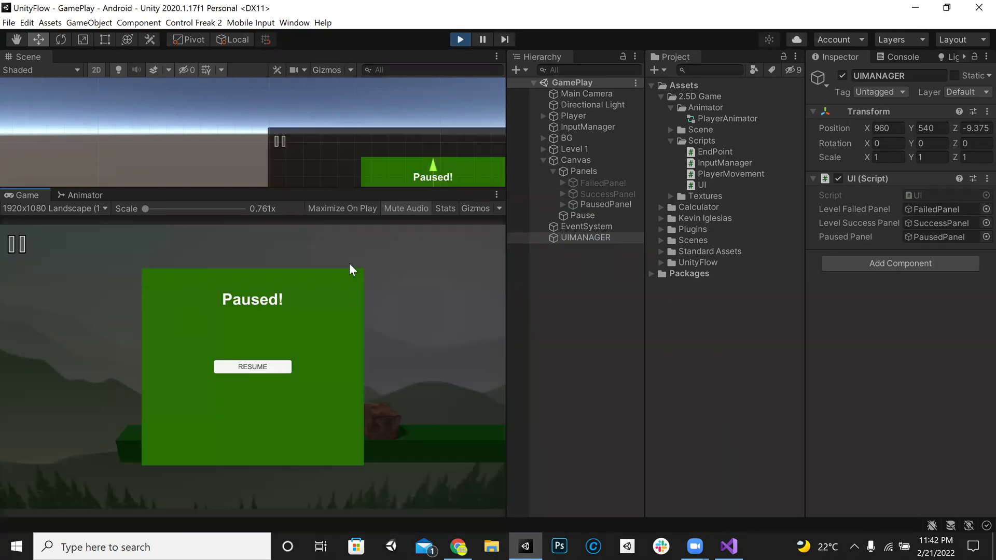
{"action": "left_click", "coordinate": [27, 23]}
{"action": "mouse_move", "coordinate": [162, 346]}
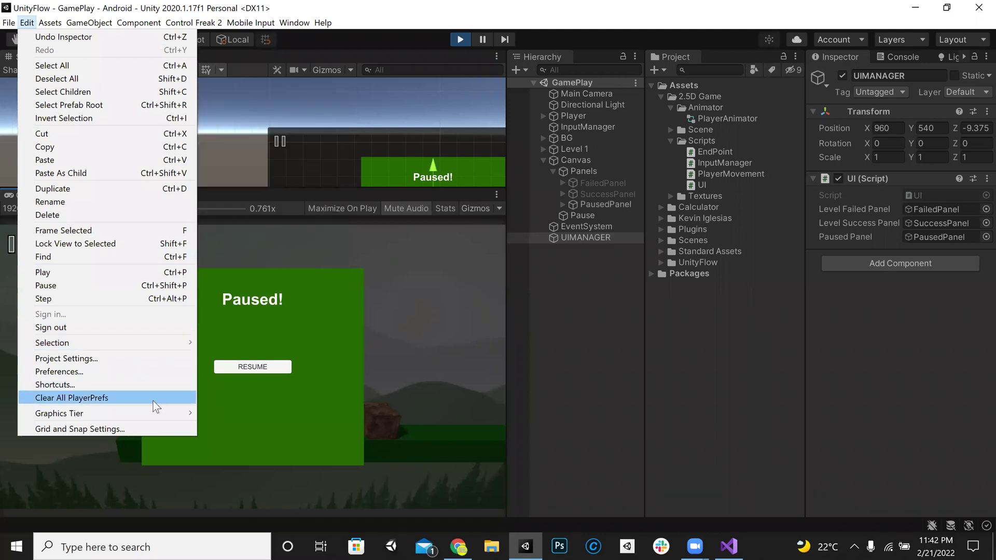
{"action": "left_click", "coordinate": [148, 358]}
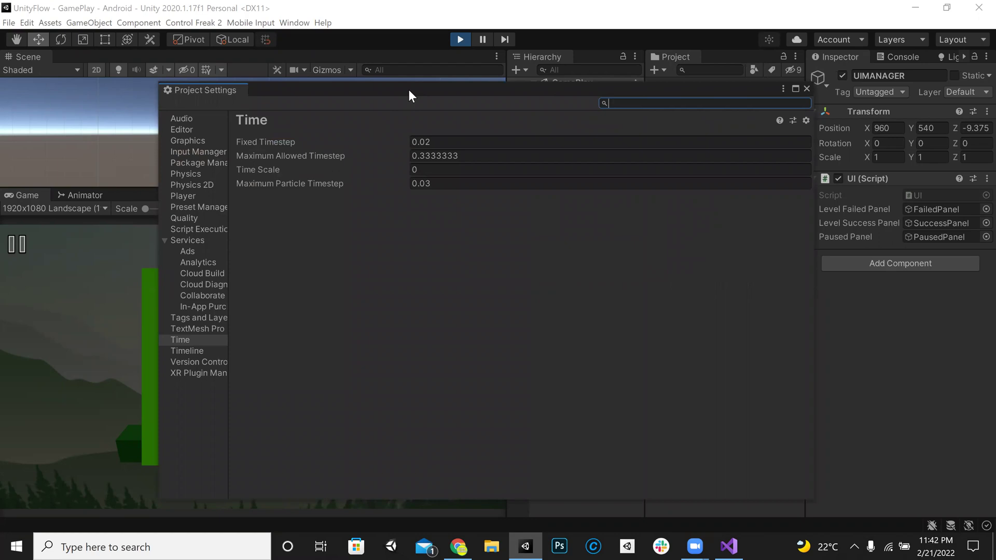
Resume and pause the running game beside the Time settings to check the Time Scale, and close Project Settings.
{"action": "left_click_drag", "start_coordinate": [409, 89], "coordinate": [648, 92]}
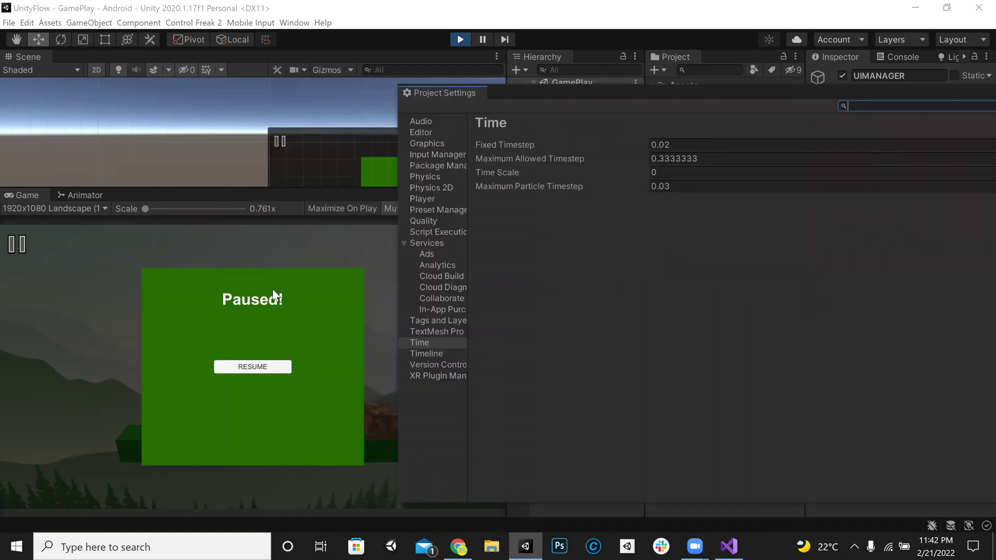
{"action": "left_click", "coordinate": [252, 367]}
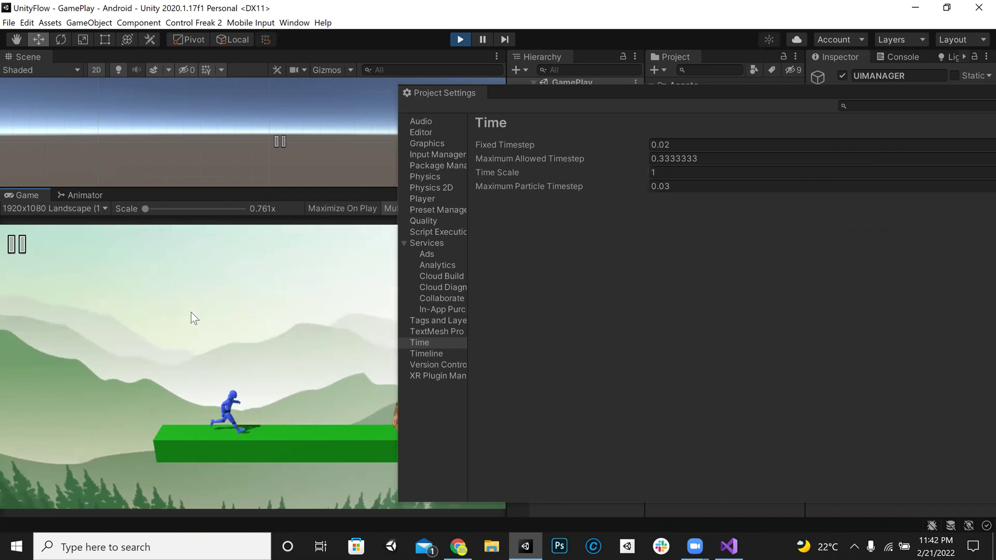
{"action": "left_click", "coordinate": [11, 244]}
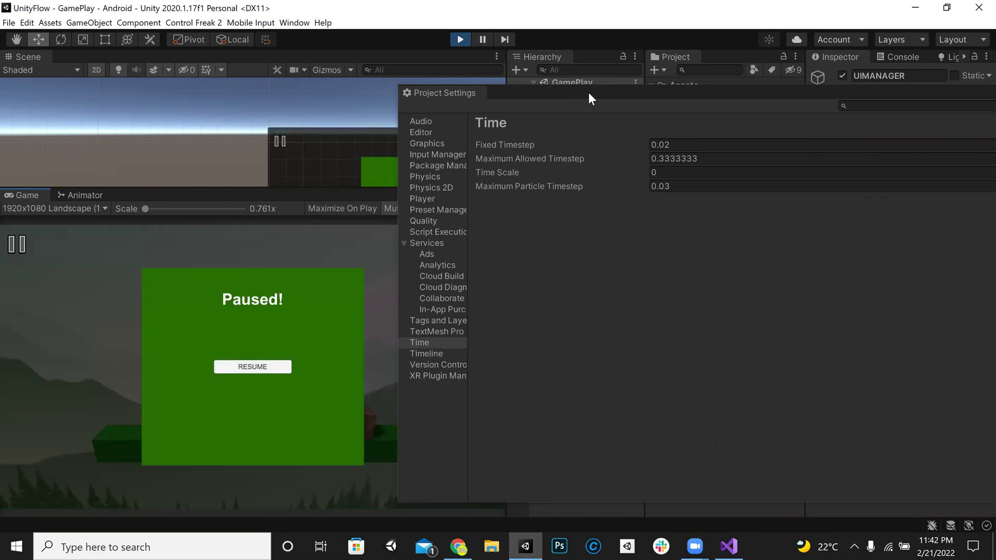
{"action": "left_click_drag", "start_coordinate": [588, 93], "coordinate": [516, 71]}
{"action": "left_click", "coordinate": [771, 85]}
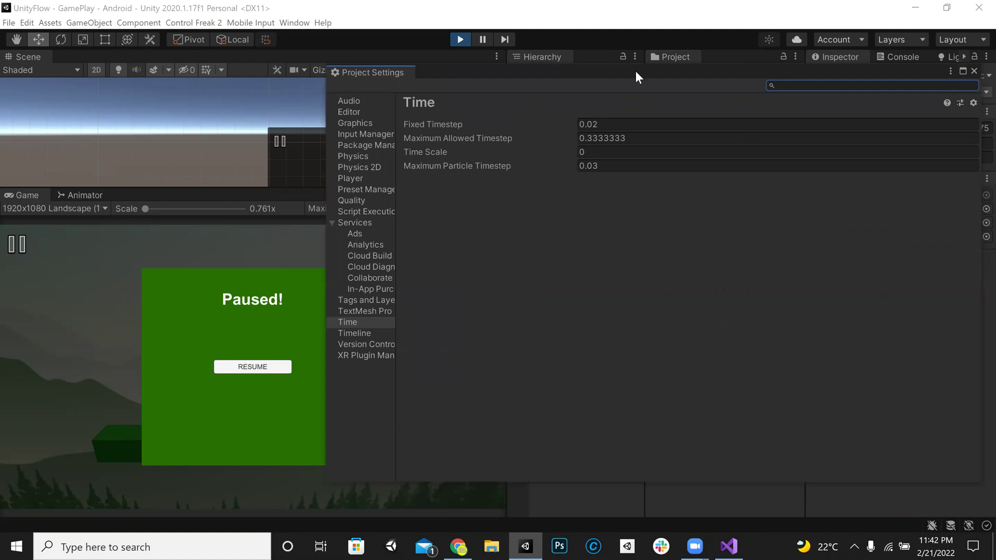
{"action": "left_click_drag", "start_coordinate": [636, 70], "coordinate": [454, 64]}
{"action": "left_click", "coordinate": [791, 65]}
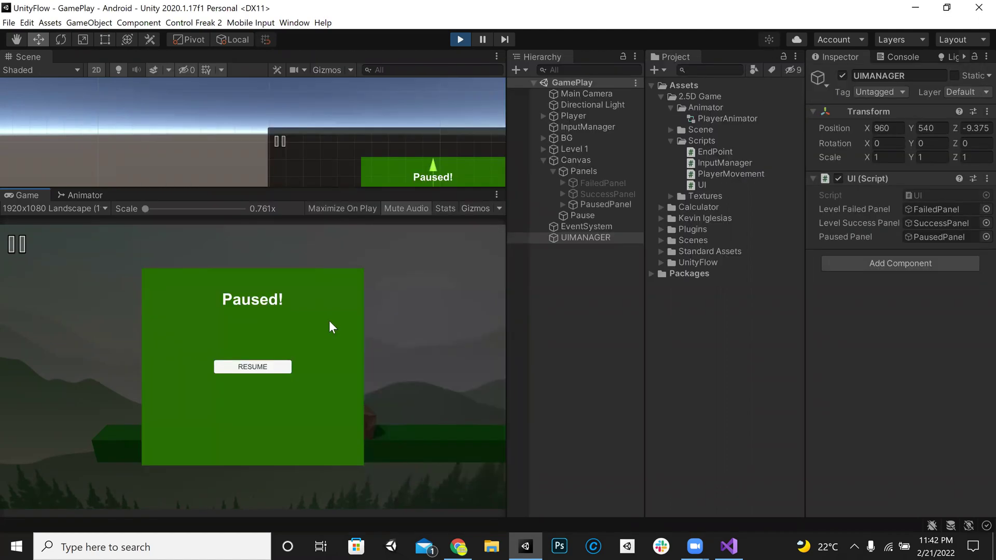
Resume and pause the game repeatedly with the in-game pause and RESUME buttons while moving the player.
{"action": "left_click", "coordinate": [280, 367]}
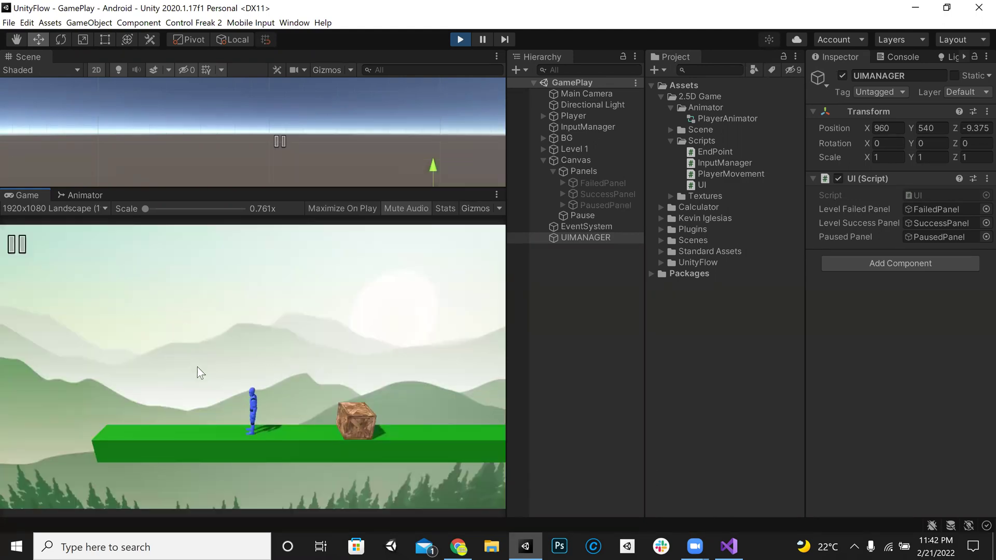
{"action": "left_click", "coordinate": [18, 245]}
{"action": "left_click", "coordinate": [262, 363]}
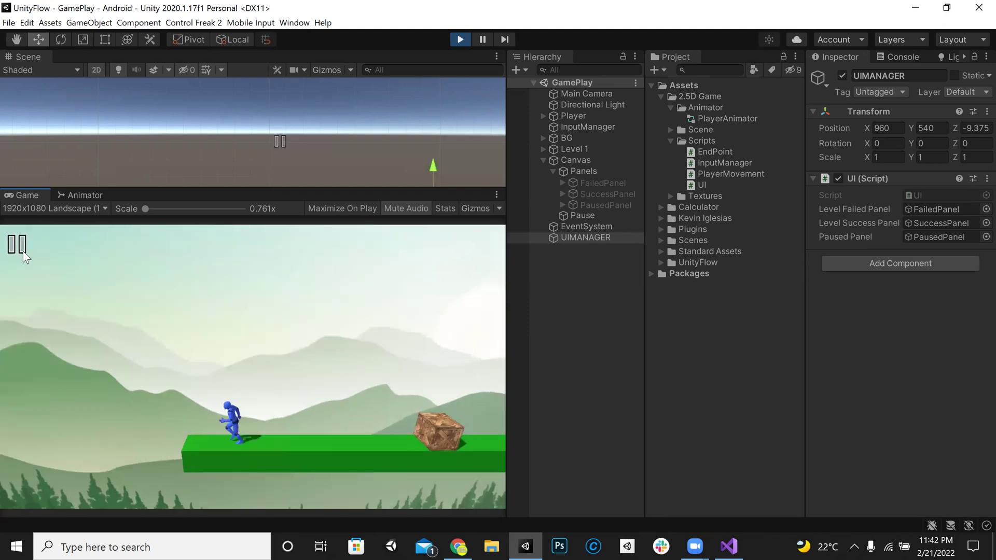
{"action": "left_click", "coordinate": [23, 251]}
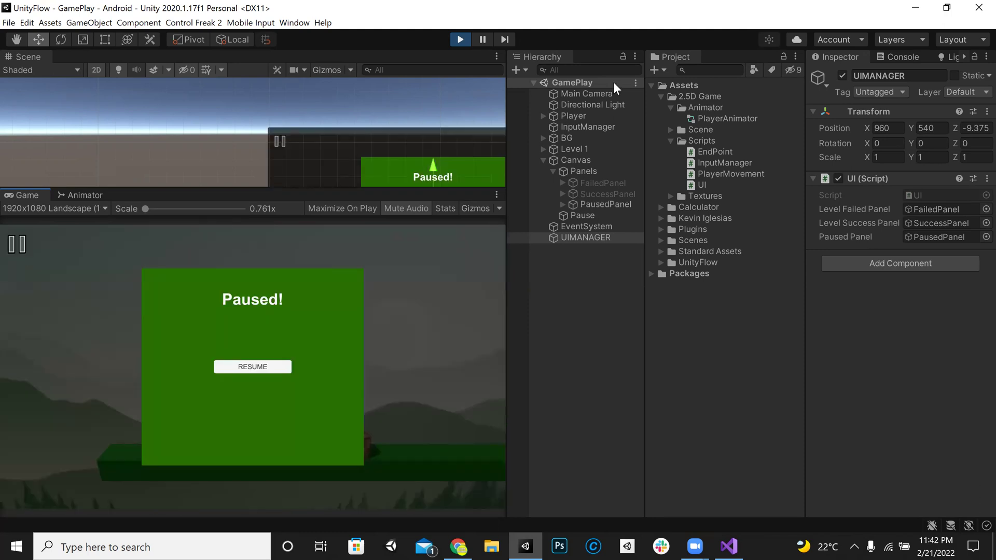
Switch the Scene view to 3D, enlarge it and frame the paused Player from the side.
{"action": "left_click", "coordinate": [95, 70]}
{"action": "left_click_drag", "start_coordinate": [419, 189], "coordinate": [363, 366]}
{"action": "left_click", "coordinate": [574, 117]}
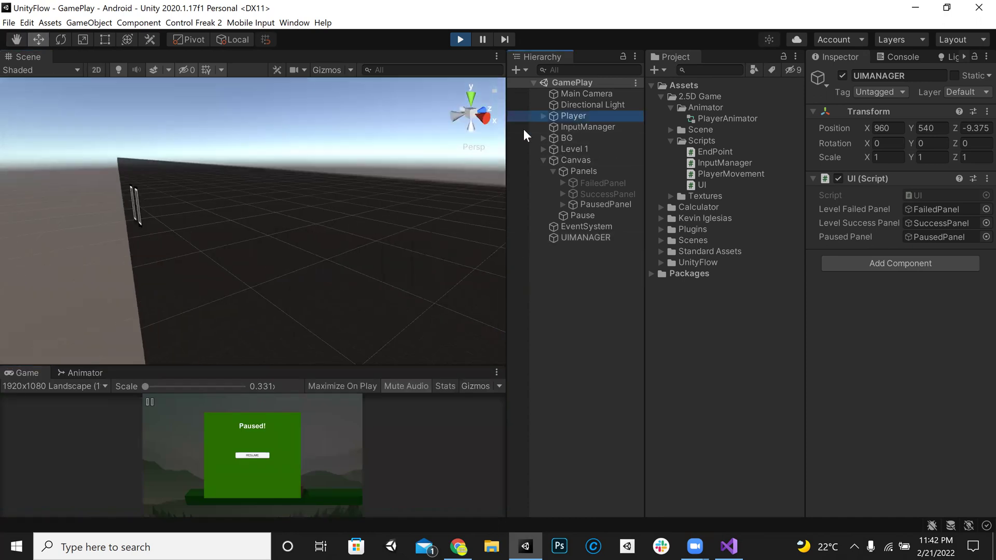
{"action": "key", "text": "f"}
{"action": "right_click_drag", "start_coordinate": [297, 227], "coordinate": [365, 188]}
{"action": "left_click_drag", "start_coordinate": [363, 365], "coordinate": [356, 247]}
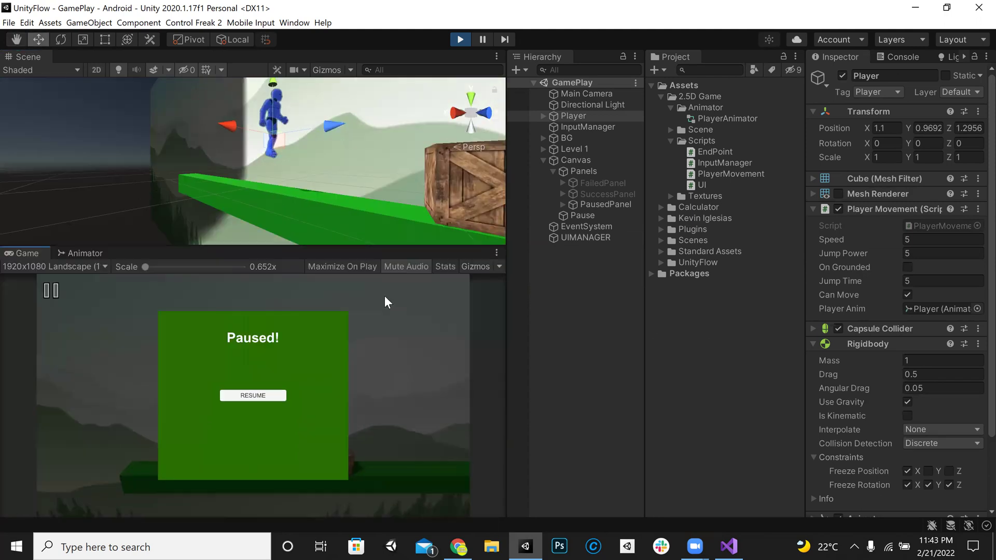
Test pausing and resuming during jumps while watching the Player in the Scene view, and shrink the Scene view back.
{"action": "left_click", "coordinate": [262, 397]}
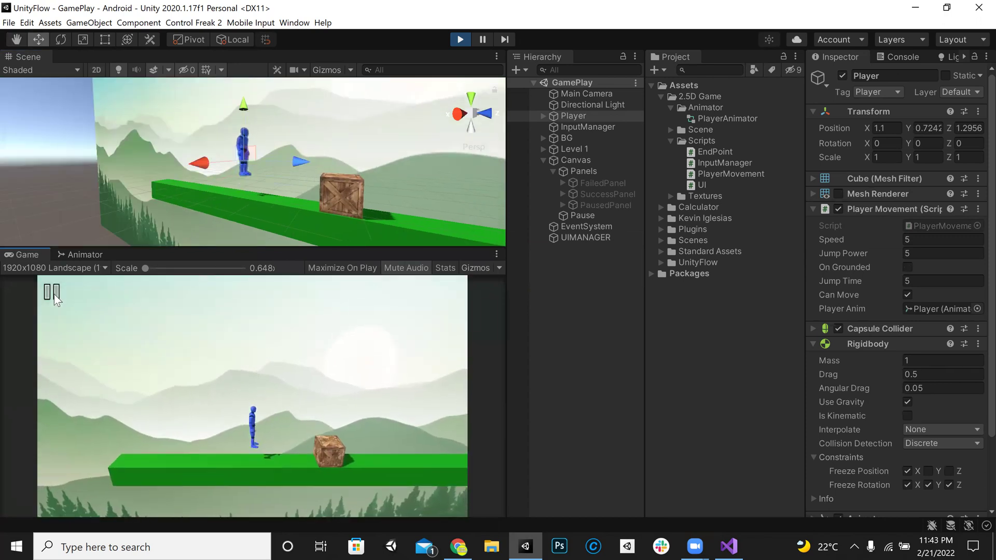
{"action": "left_click", "coordinate": [52, 293]}
{"action": "left_click", "coordinate": [253, 397]}
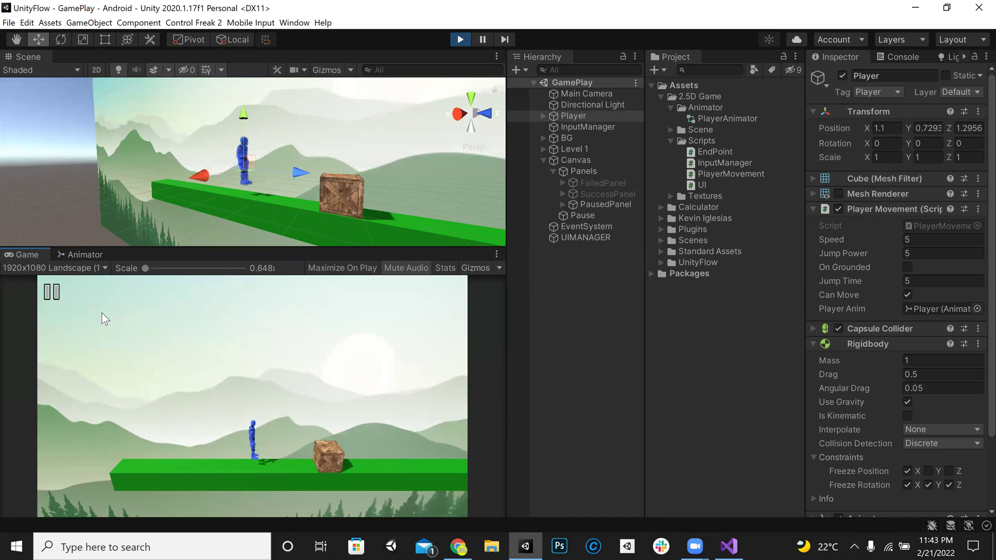
{"action": "left_click", "coordinate": [52, 292]}
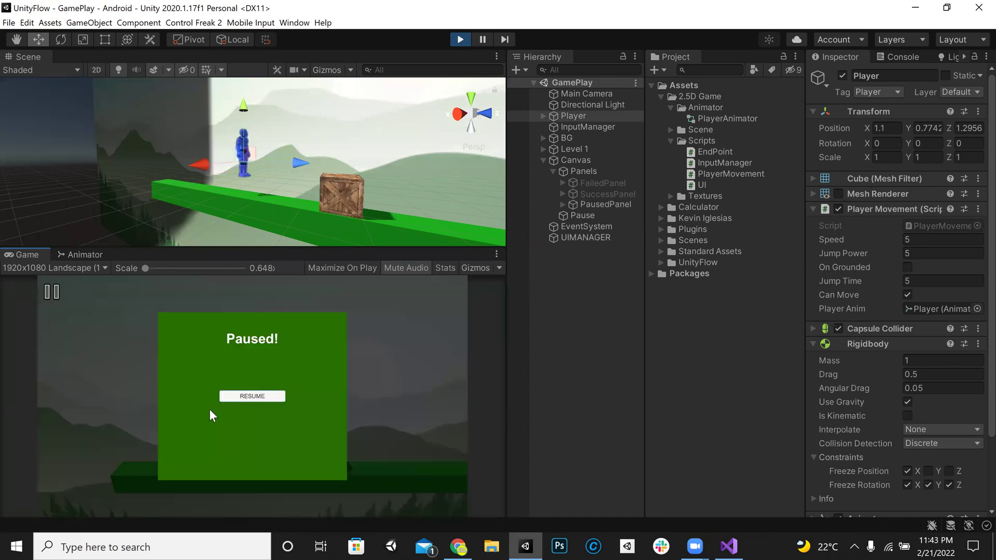
{"action": "left_click", "coordinate": [234, 396]}
{"action": "key", "text": "Left"}
{"action": "key", "text": "Right"}
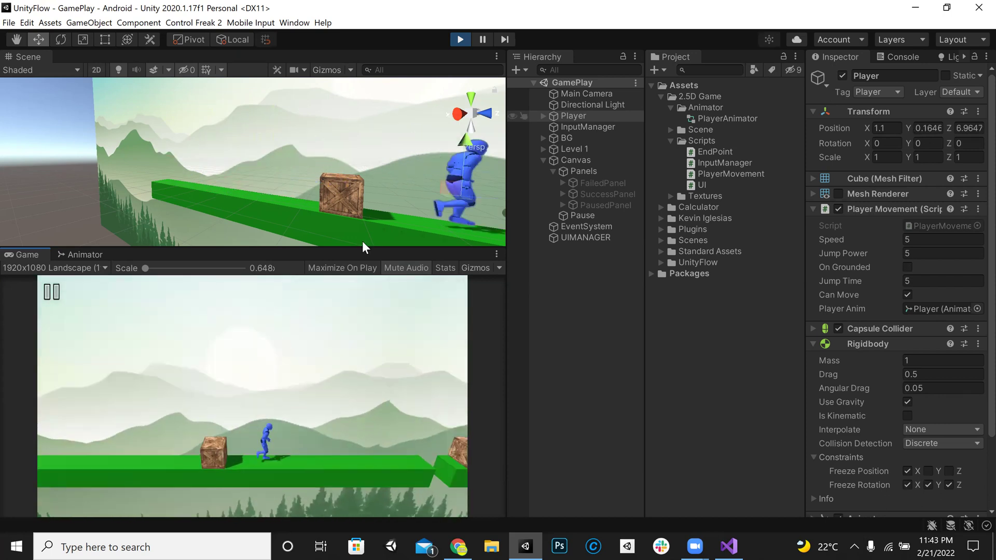
{"action": "left_click_drag", "start_coordinate": [366, 248], "coordinate": [376, 215]}
{"action": "left_click_drag", "start_coordinate": [487, 214], "coordinate": [482, 188]}
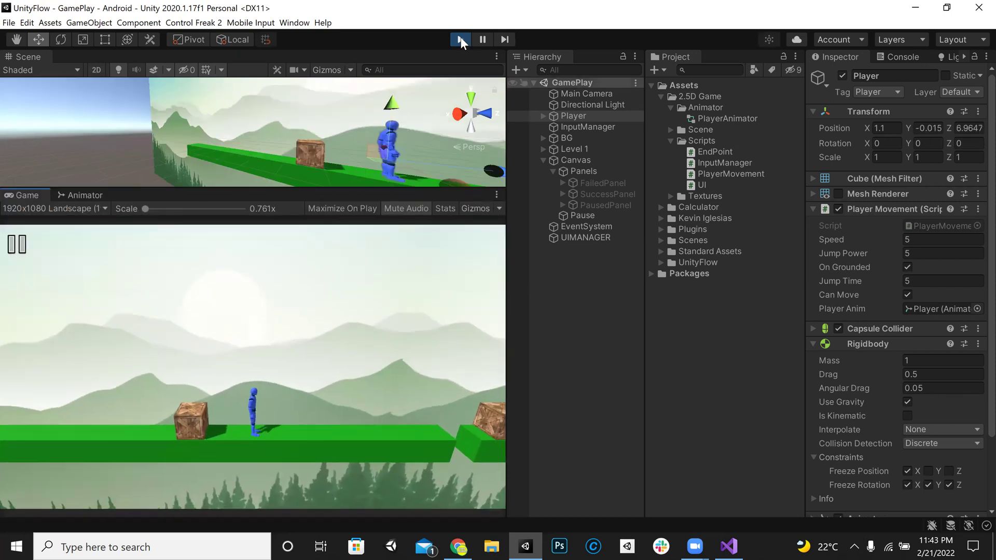
Pause and resume the game once more, and run the player off the platform to test level failure and retry.
{"action": "left_click", "coordinate": [23, 250]}
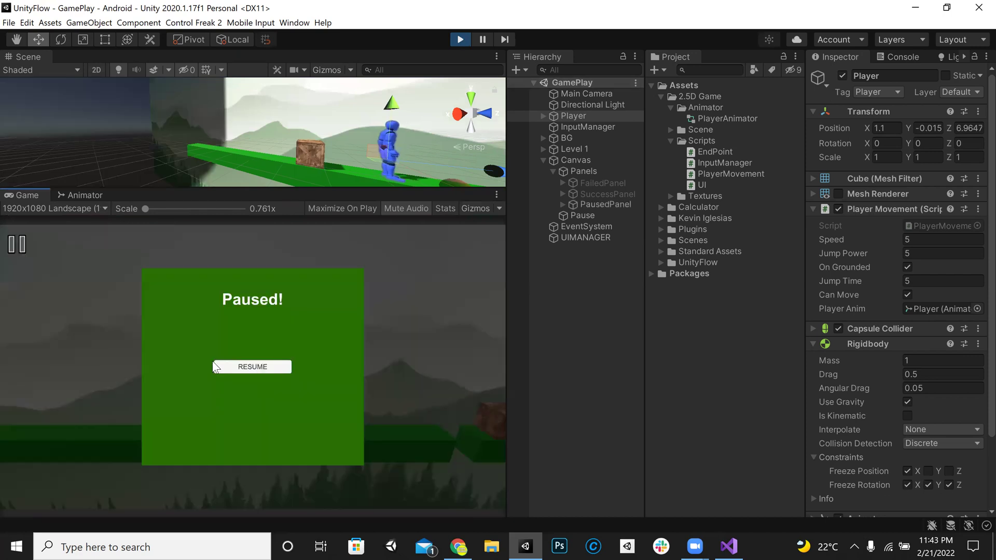
{"action": "left_click", "coordinate": [258, 368]}
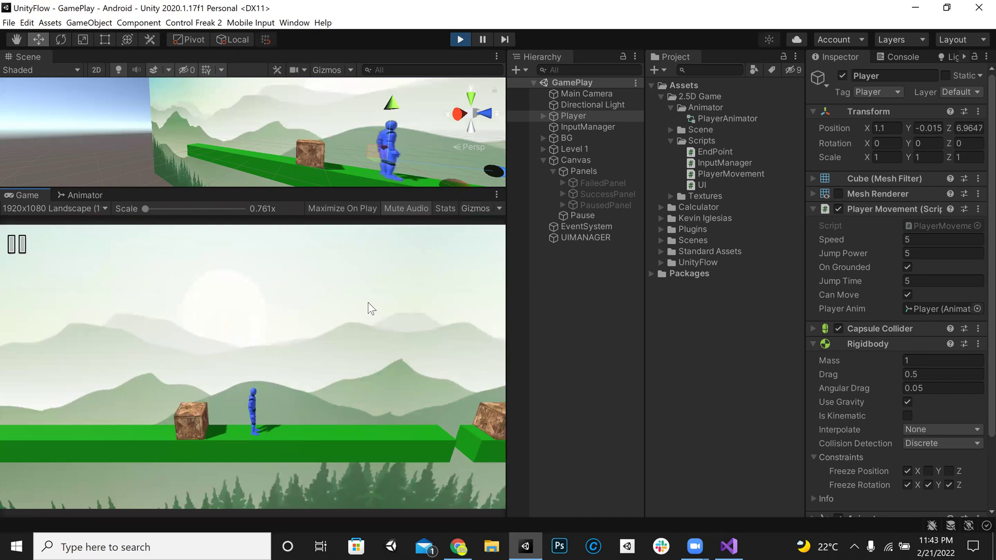
{"action": "key", "text": "d"}
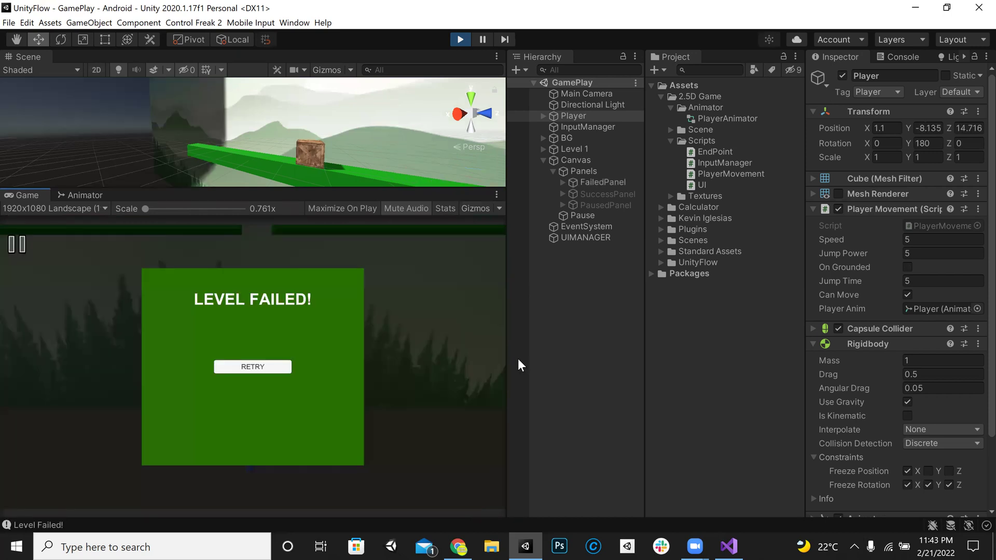
{"action": "left_click", "coordinate": [454, 39]}
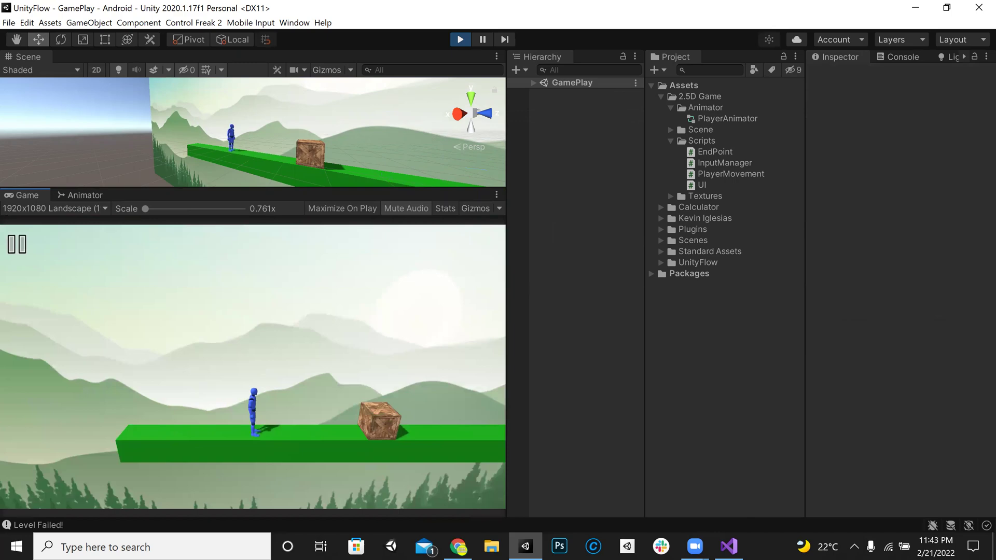
Switch to Visual Studio and examine the FailedBox handling in OnTriggerEnter of PlayerMovement.cs.
{"action": "key", "text": "alt+Tab"}
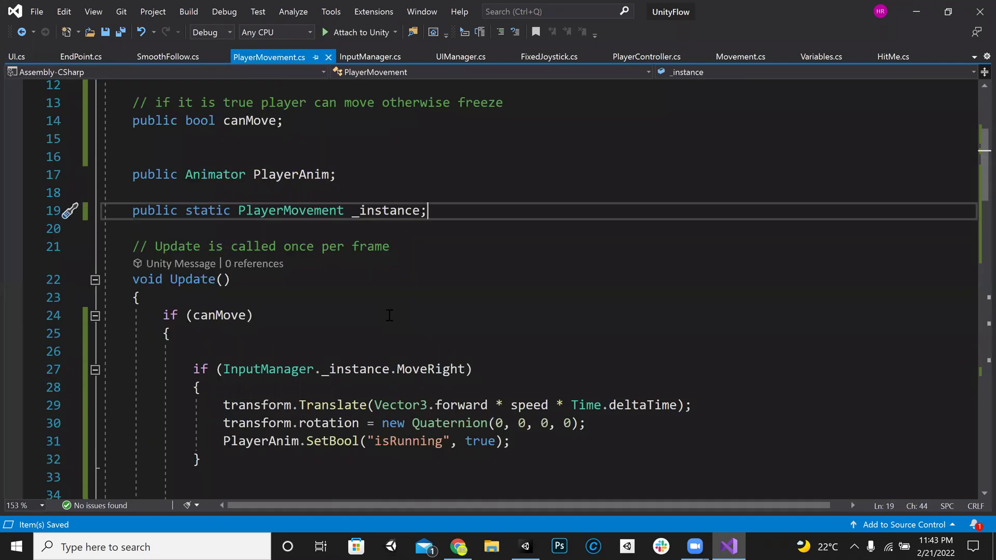
{"action": "scroll", "coordinate": [389, 315], "scroll_direction": "down", "scroll_amount": 20}
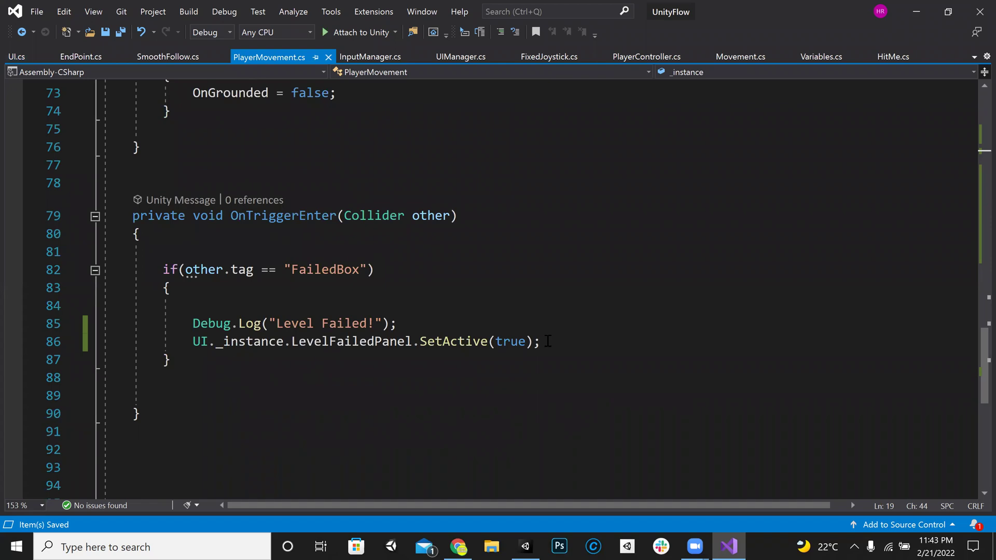
{"action": "left_click", "coordinate": [577, 341]}
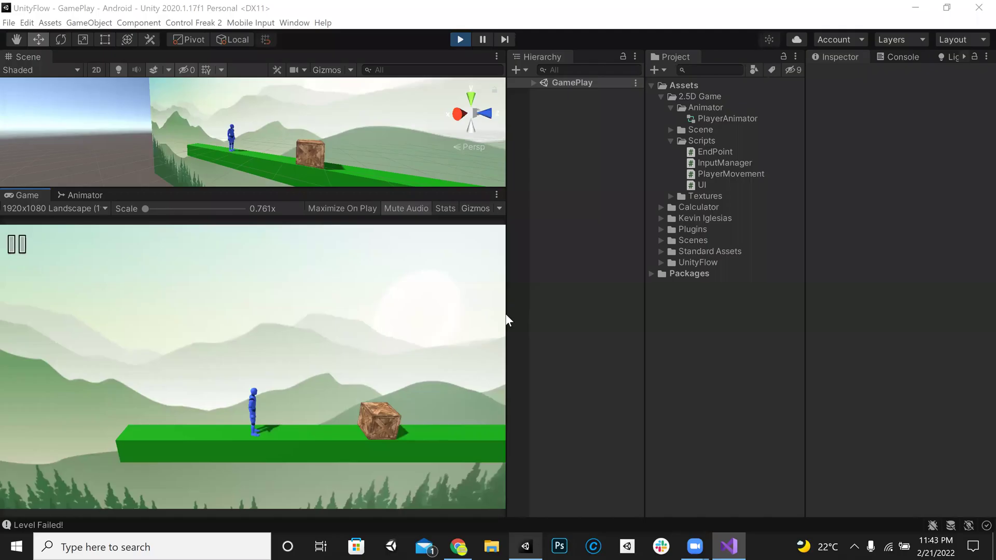
Back in Unity, exit play mode and tidy the editor by clearing the Console log and collapsing Canvas.
{"action": "left_click", "coordinate": [904, 55]}
{"action": "key", "text": "ctrl+p"}
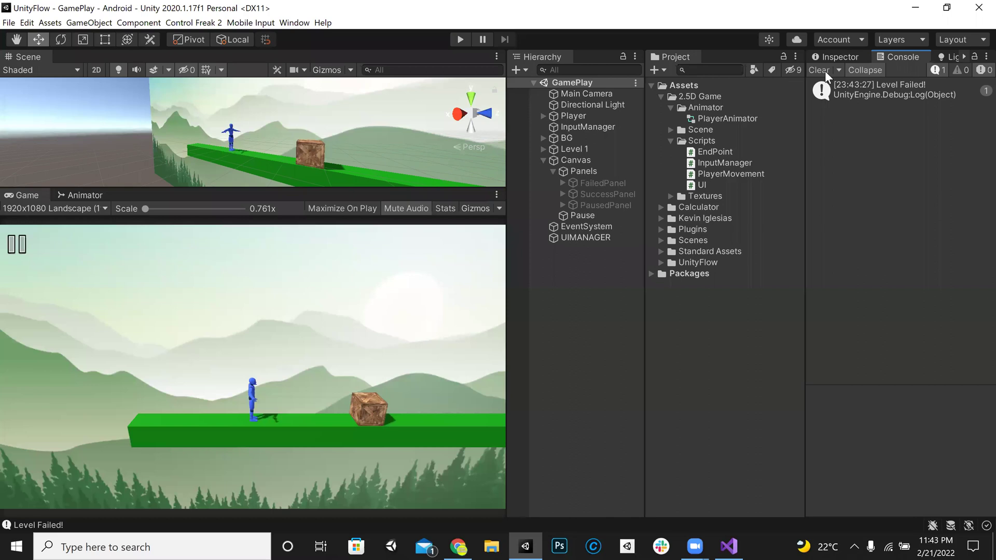
{"action": "left_click", "coordinate": [824, 70]}
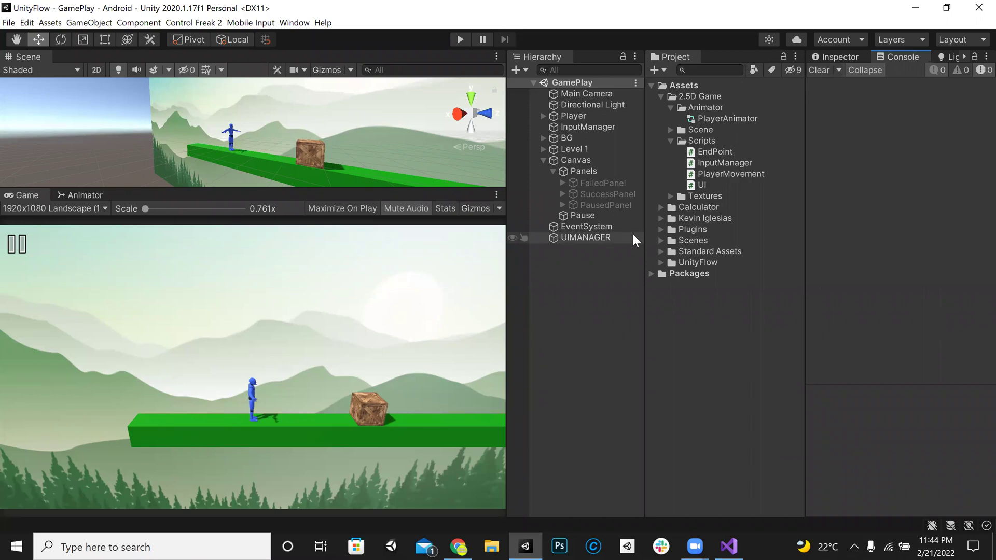
{"action": "left_click", "coordinate": [543, 161]}
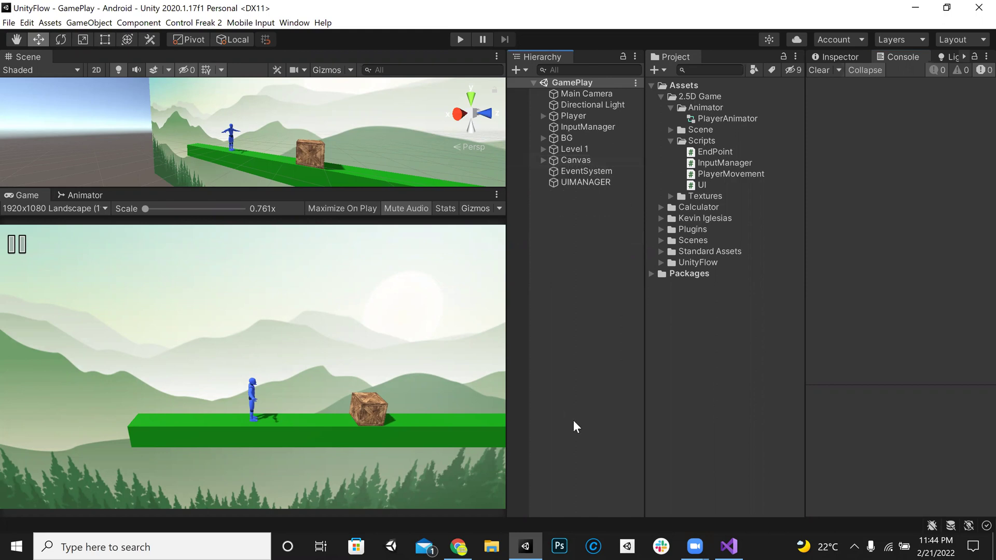